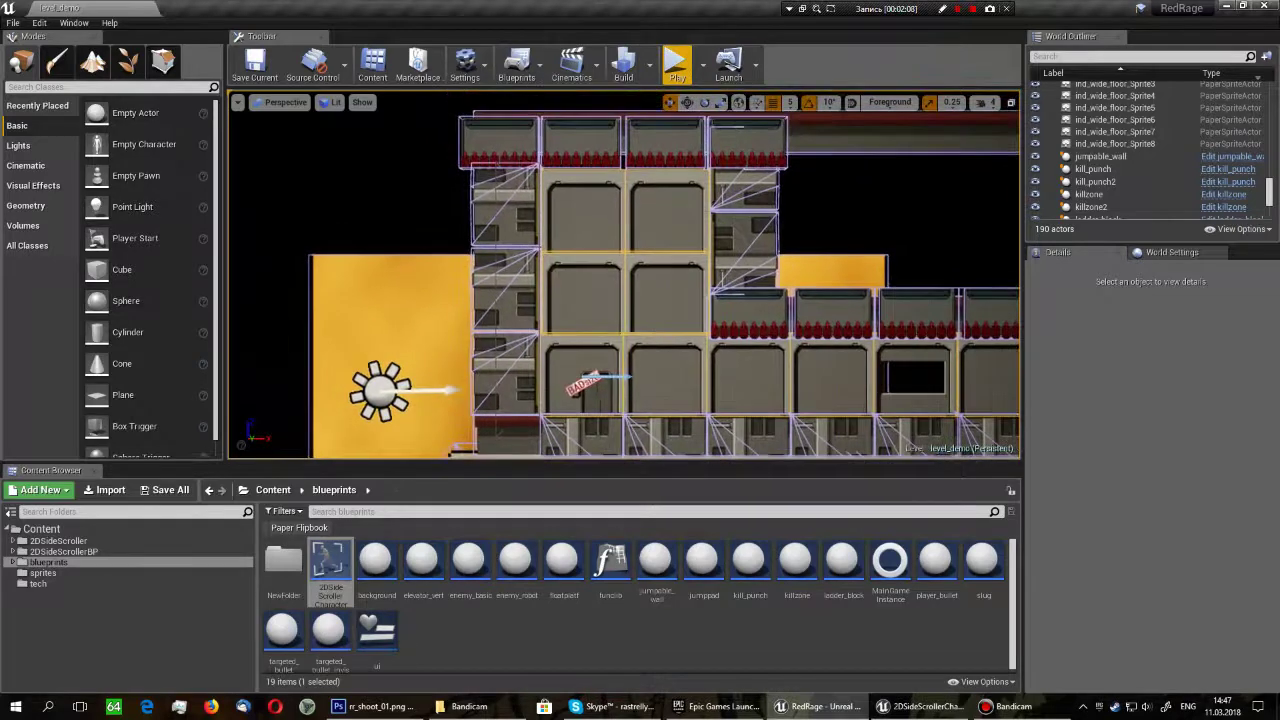
# - Zoom into the building, select floor_platf_Sprite57 and scroll its Details to the empty Actor Tags
pyautogui.scroll(1, 624, 275)
pyautogui.scroll(1, 624, 275)
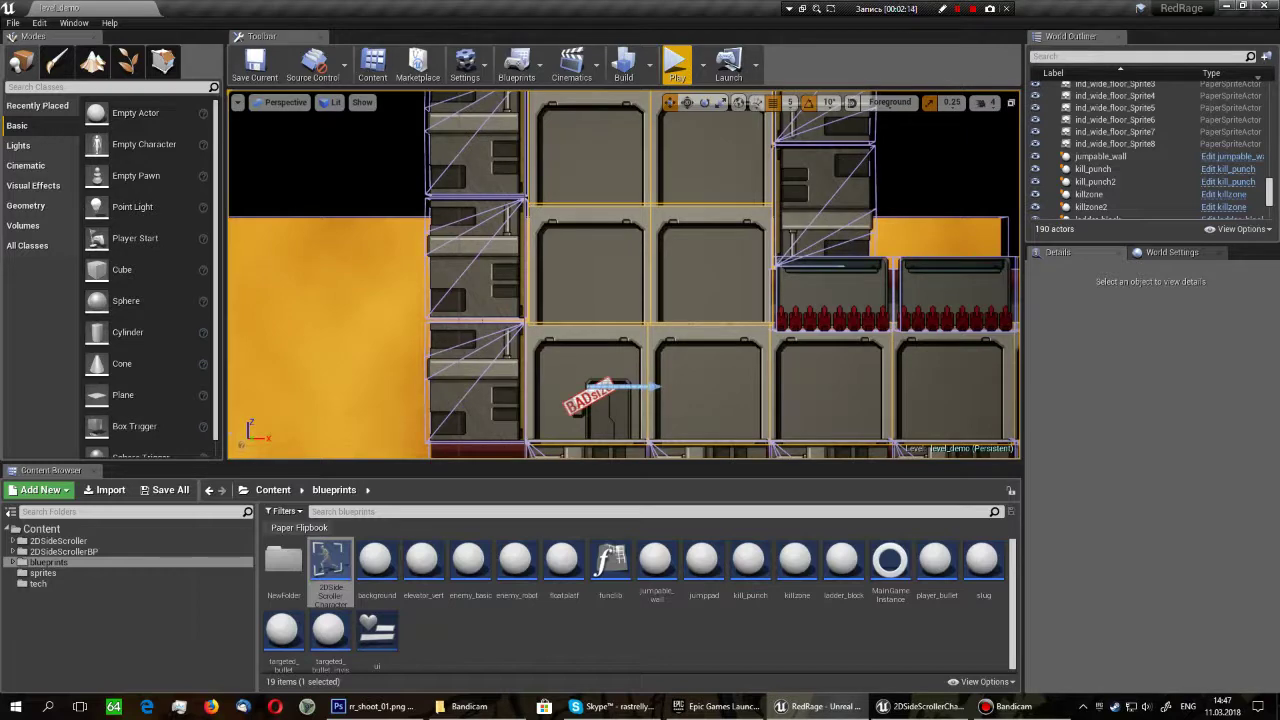
pyautogui.click(609, 420)
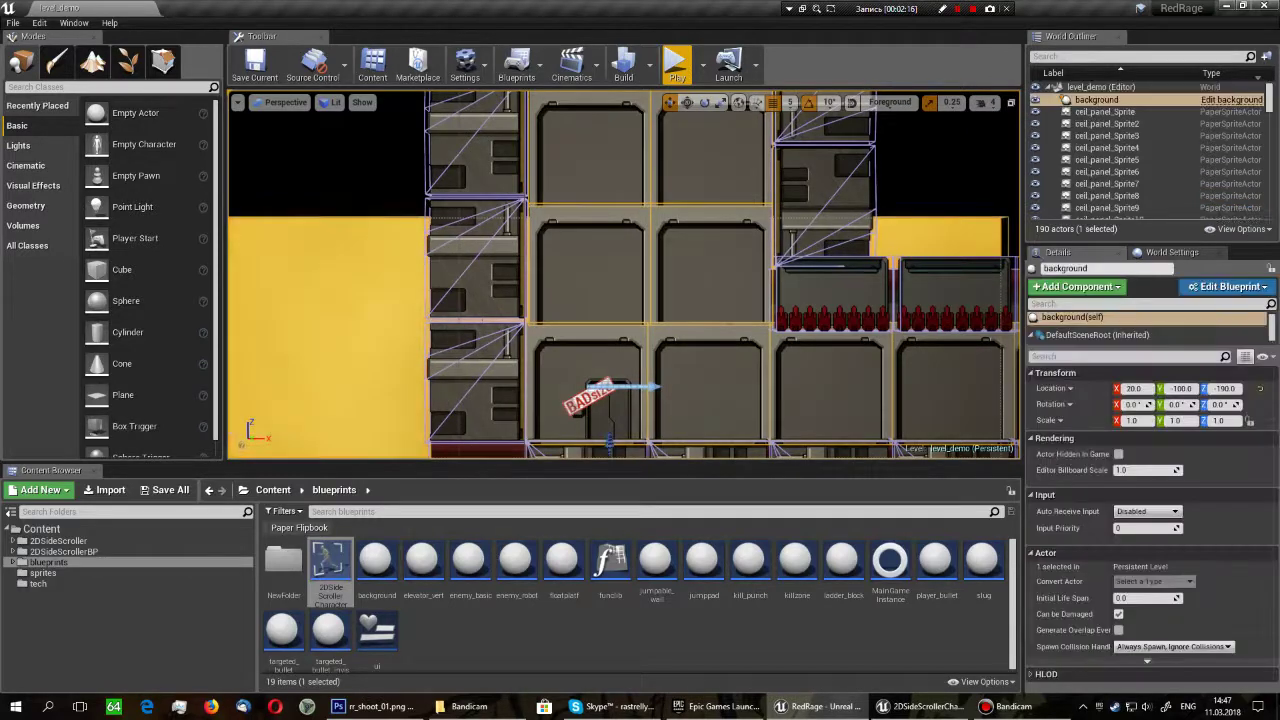
pyautogui.click(468, 258)
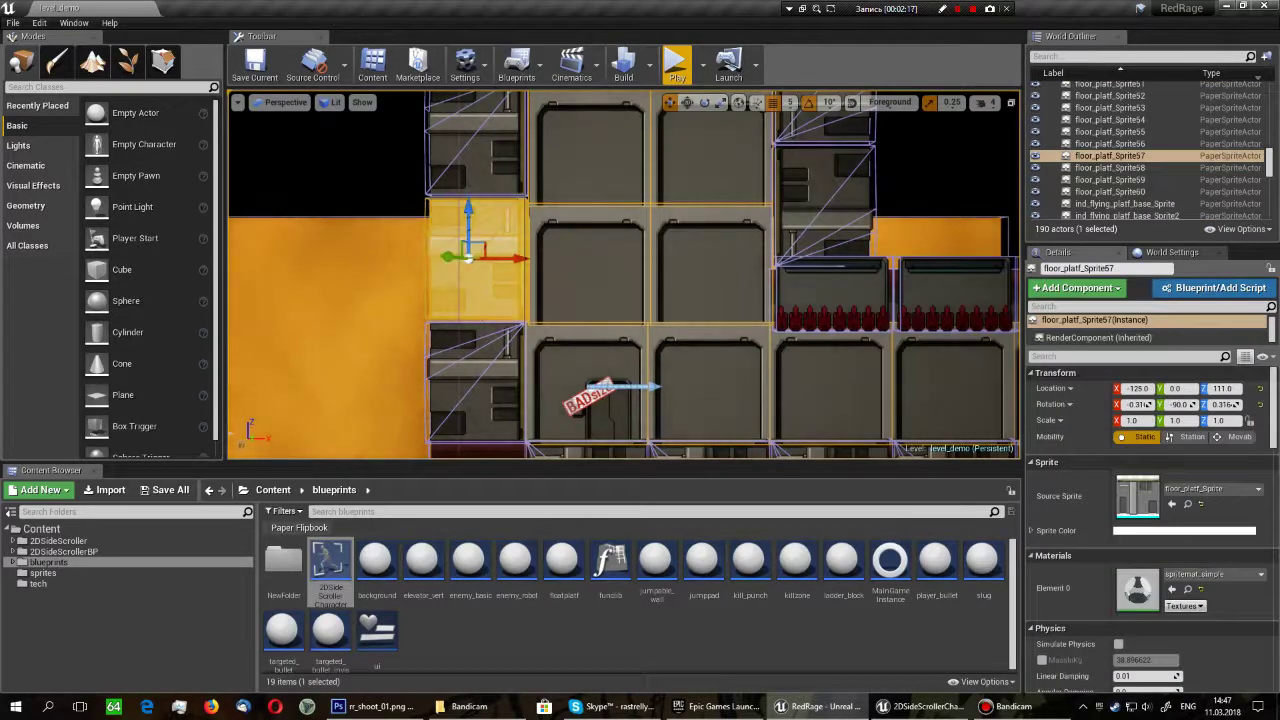
pyautogui.scroll(-5, 1150, 500)
pyautogui.scroll(-5, 1150, 500)
pyautogui.scroll(-5, 1150, 500)
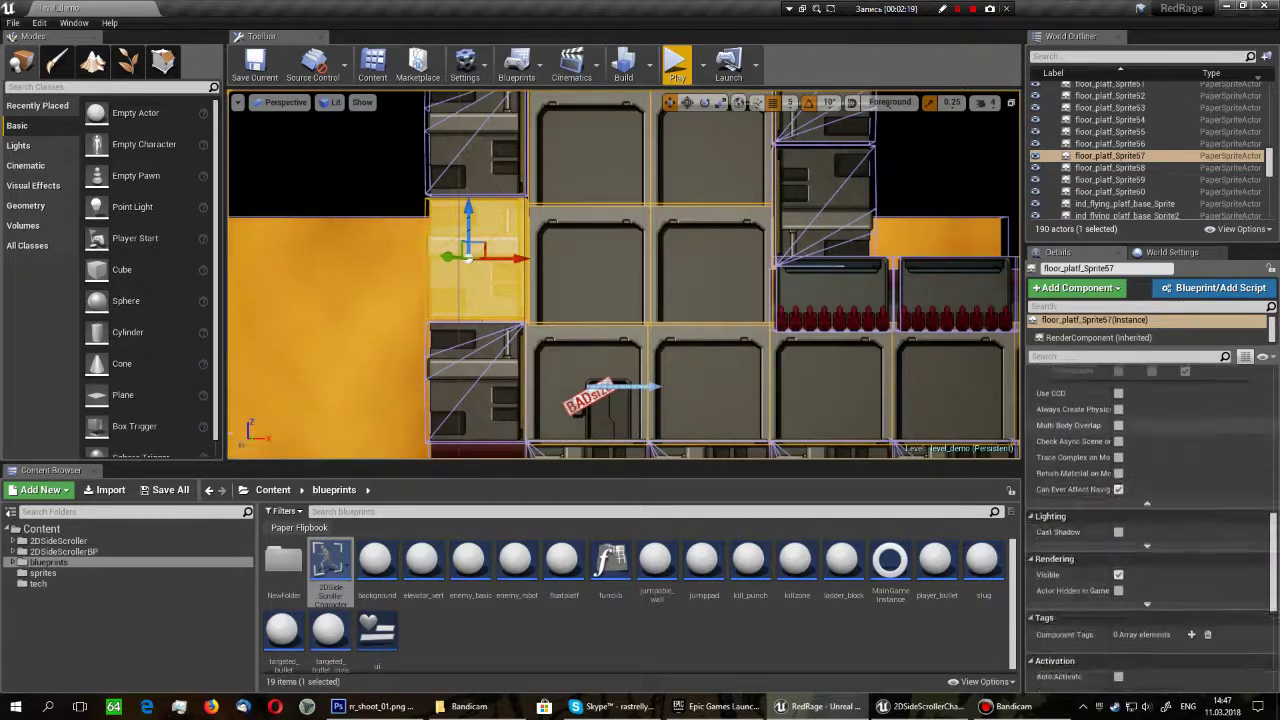
pyautogui.scroll(-5, 1150, 520)
pyautogui.scroll(-5, 1150, 520)
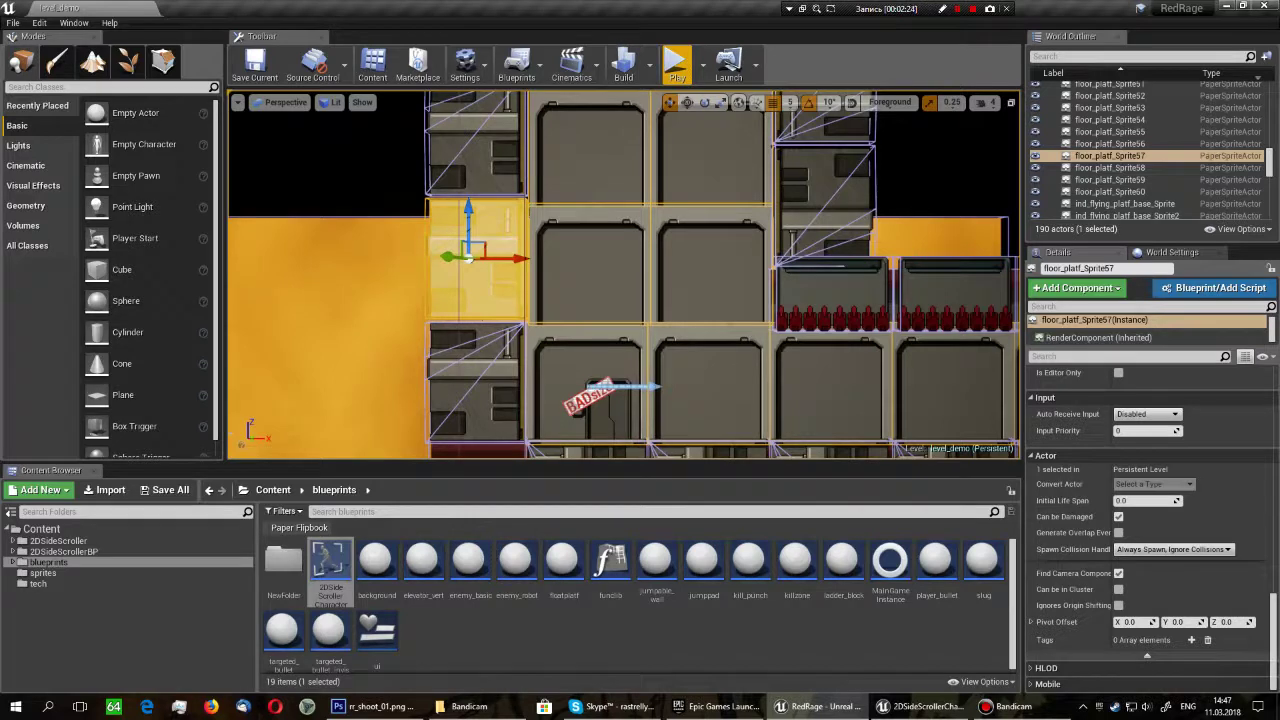
# - Copy the wall_jumpable tag from Sprite59 and paste it into a new tag on floor_platf_Sprite6
pyautogui.click(1110, 179)
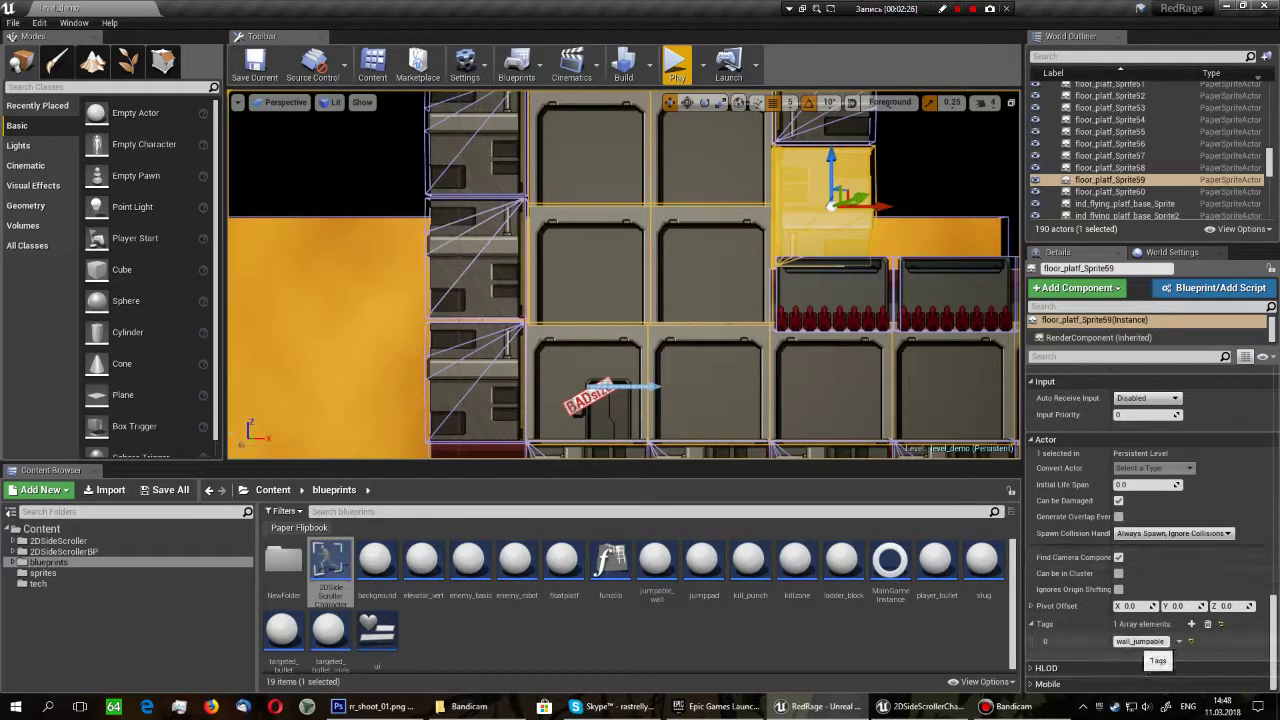
pyautogui.rightClick(1147, 641)
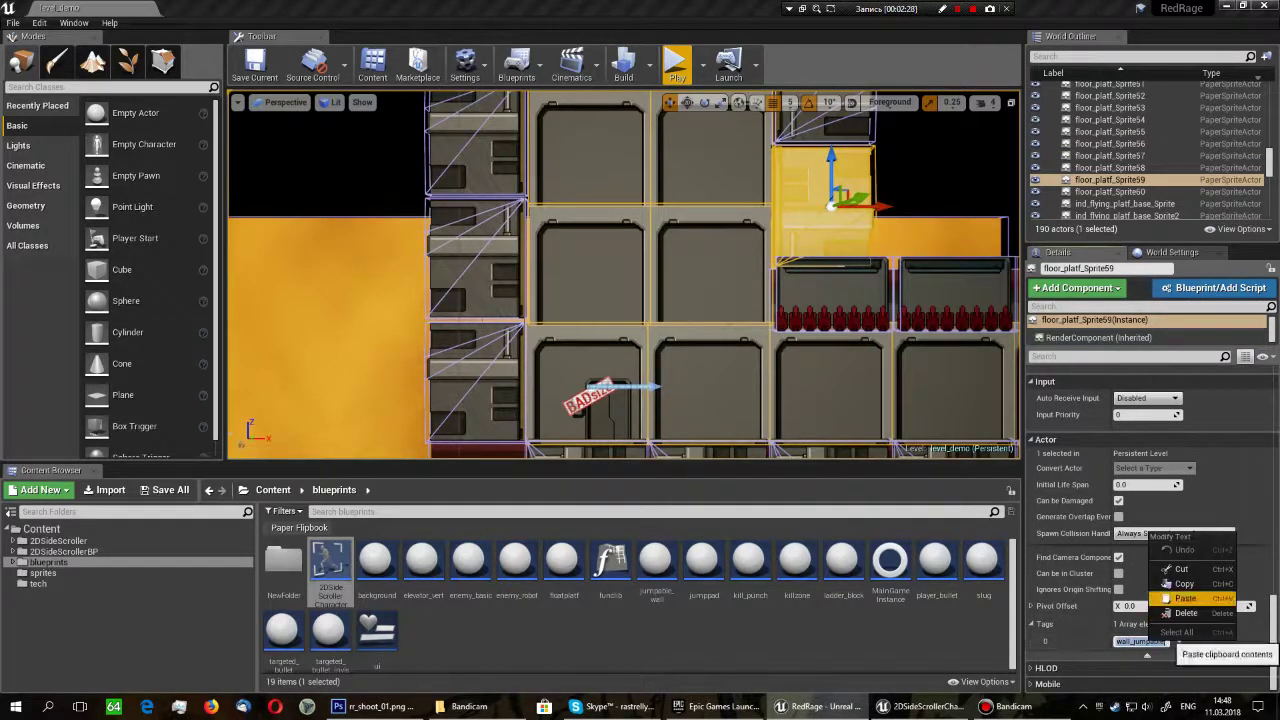
pyautogui.click(1184, 583)
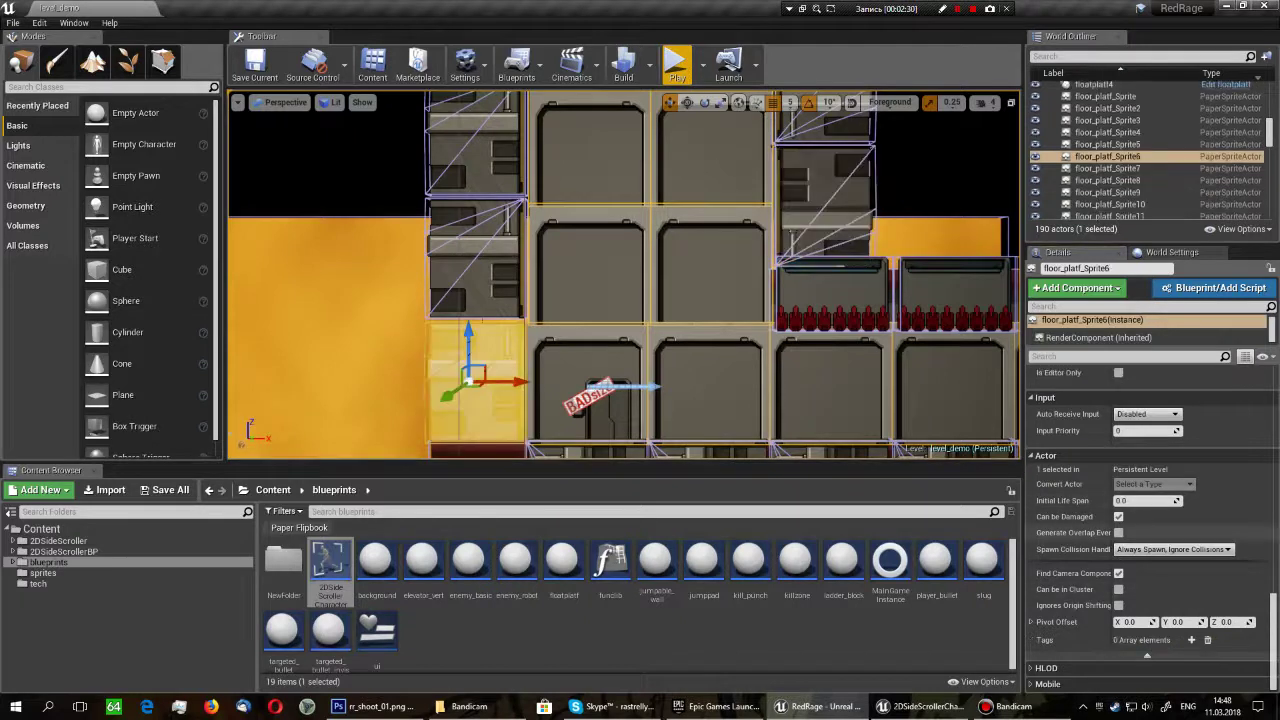
pyautogui.click(470, 380)
pyautogui.click(1191, 640)
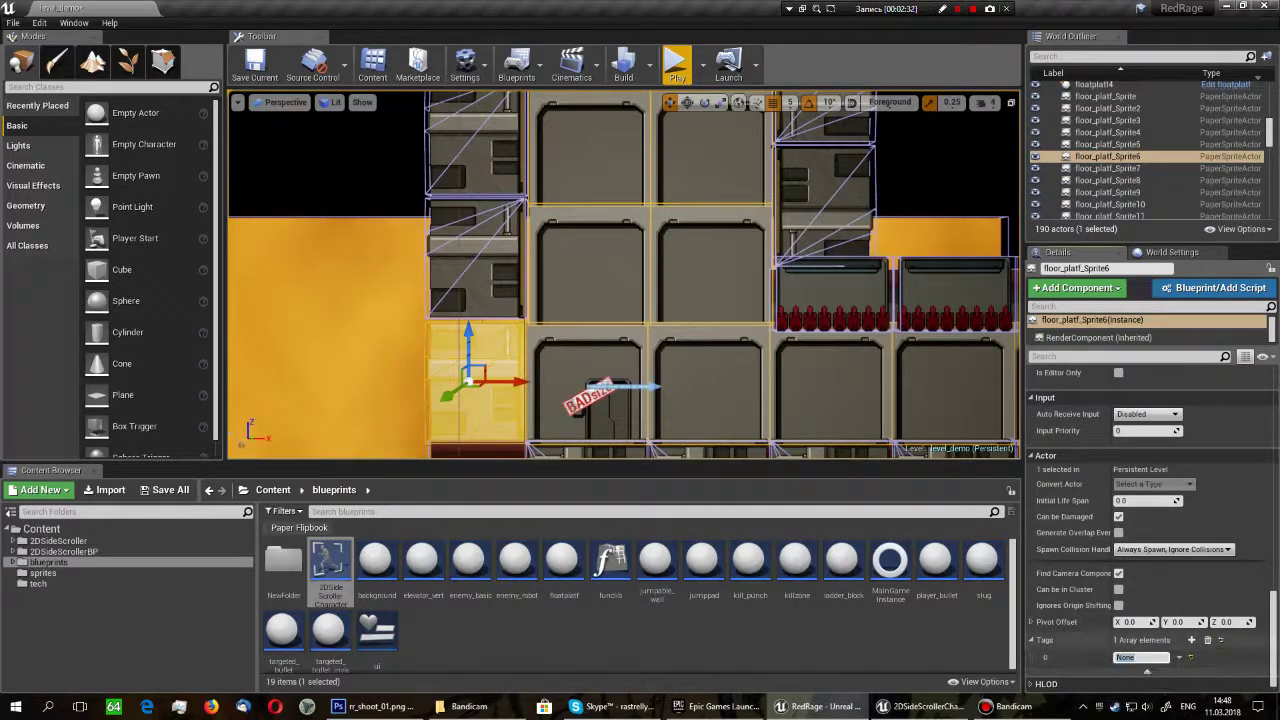
pyautogui.hotkey('ctrl', 'v')
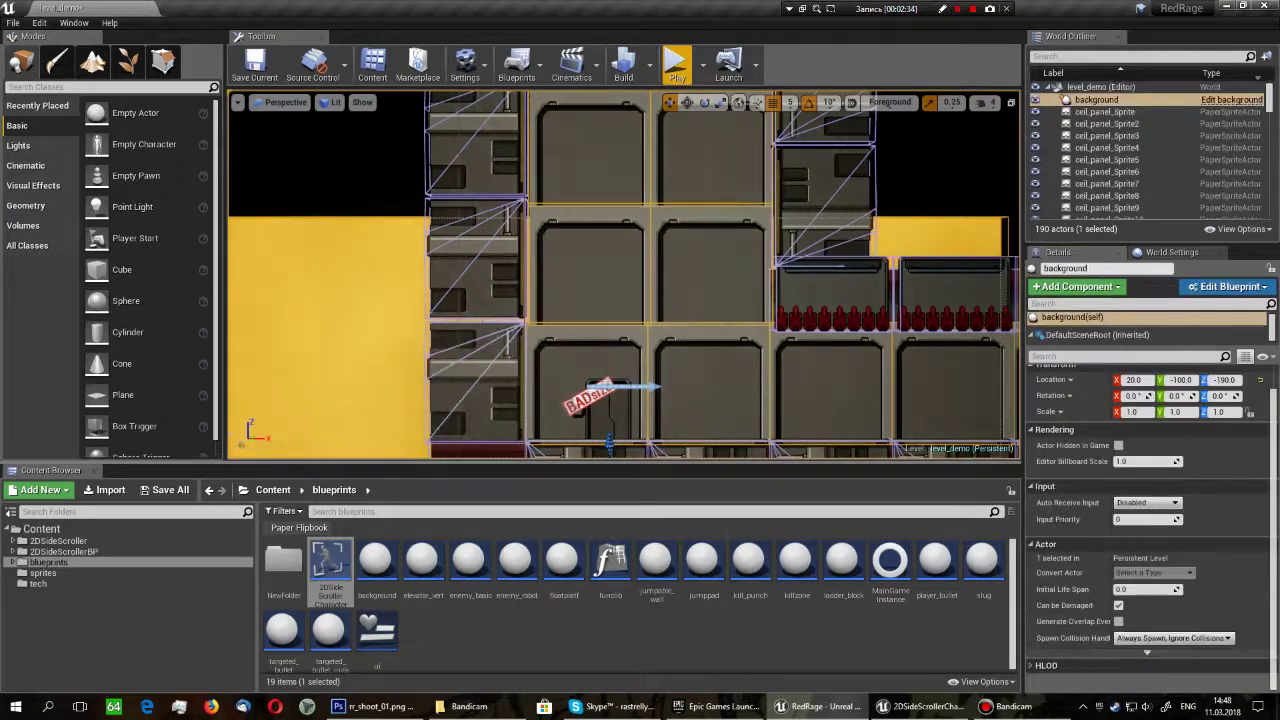
# - Add the wall_jumpable tag to both floor_platf_Sprite57 and Sprite58, then clear the selection
pyautogui.click(467, 135)
pyautogui.keyDown('ctrl'); pyautogui.click(466, 250); pyautogui.keyUp('ctrl')
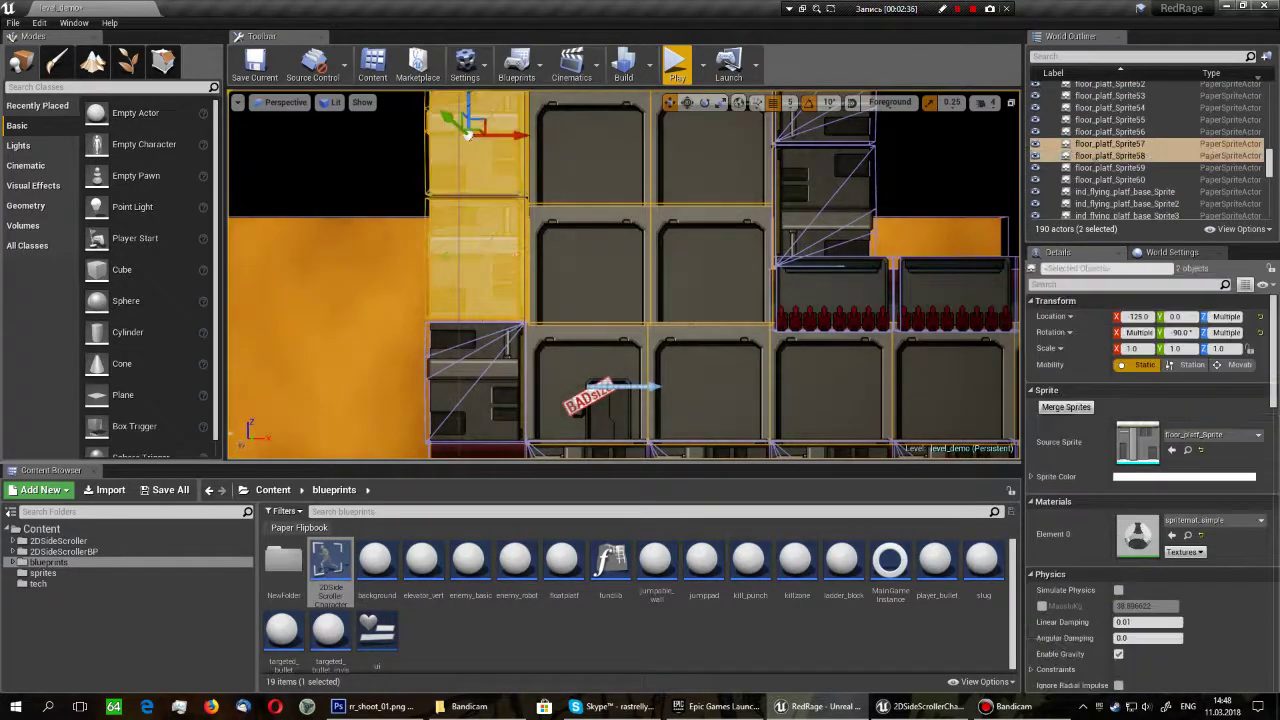
pyautogui.scroll(-3, 1150, 480)
pyautogui.scroll(-3, 1150, 480)
pyautogui.scroll(-3, 1150, 480)
pyautogui.scroll(-3, 1150, 480)
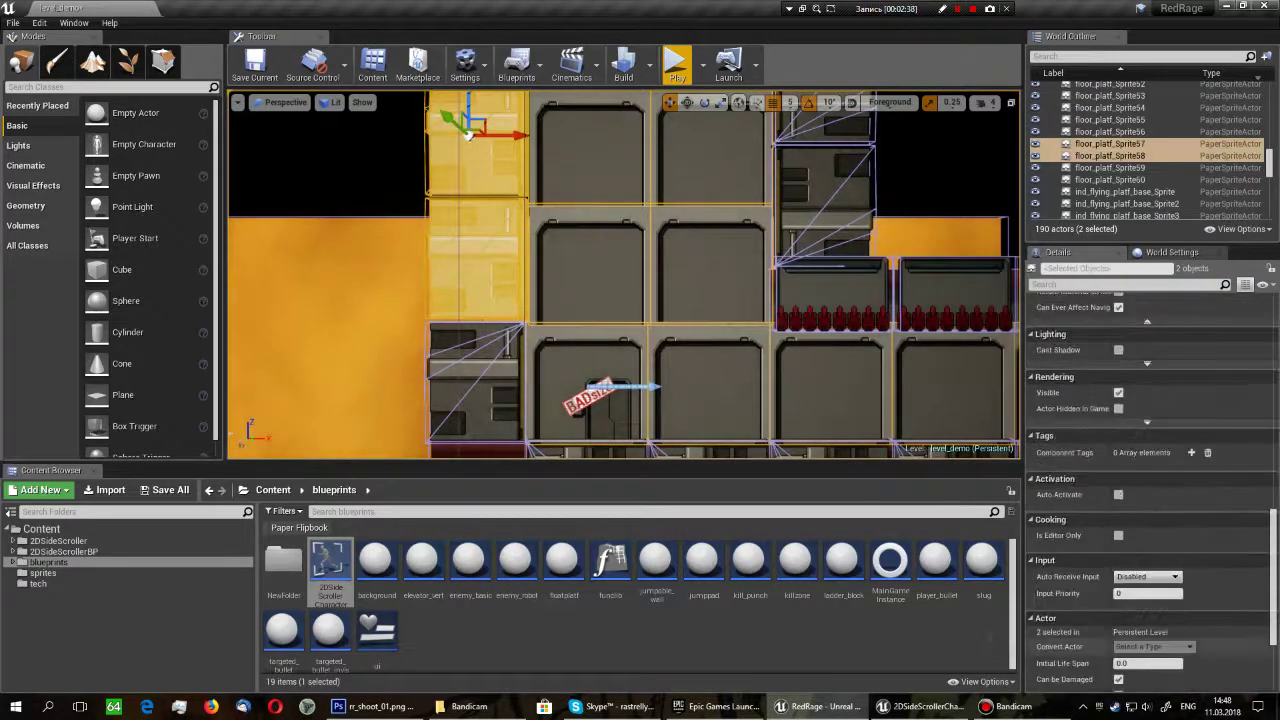
pyautogui.scroll(-3, 1150, 490)
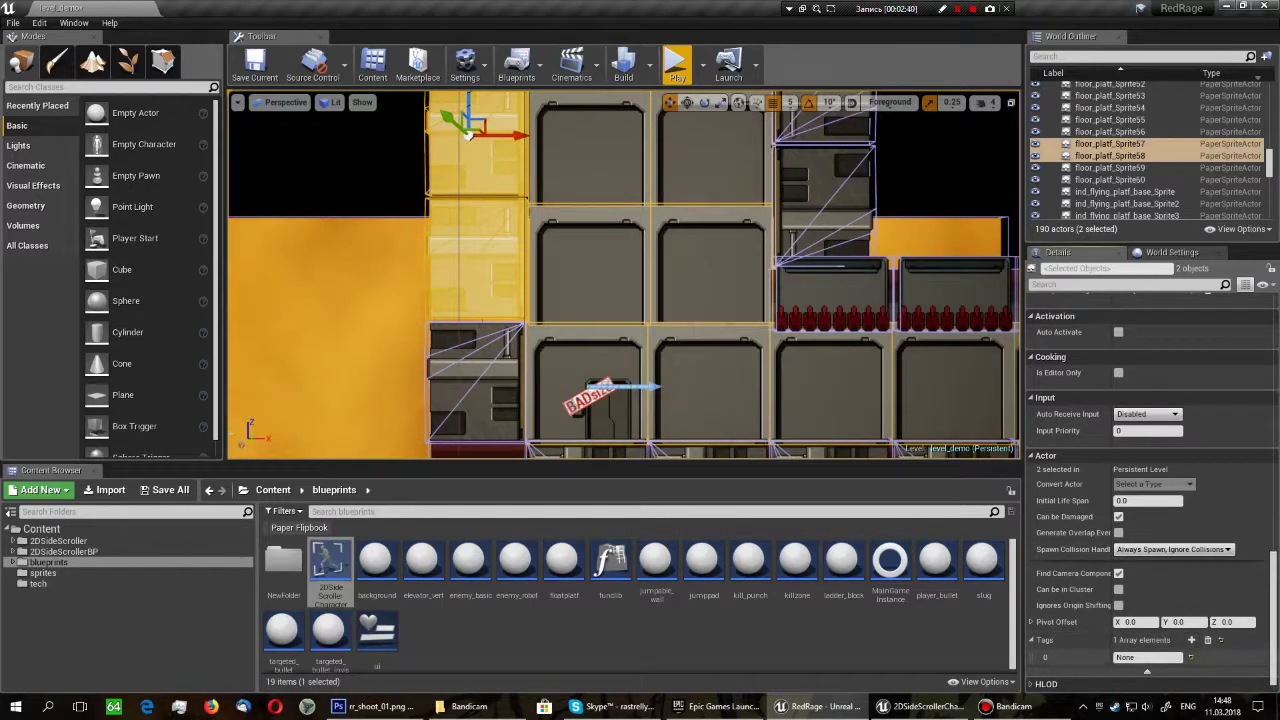
pyautogui.click(1148, 657)
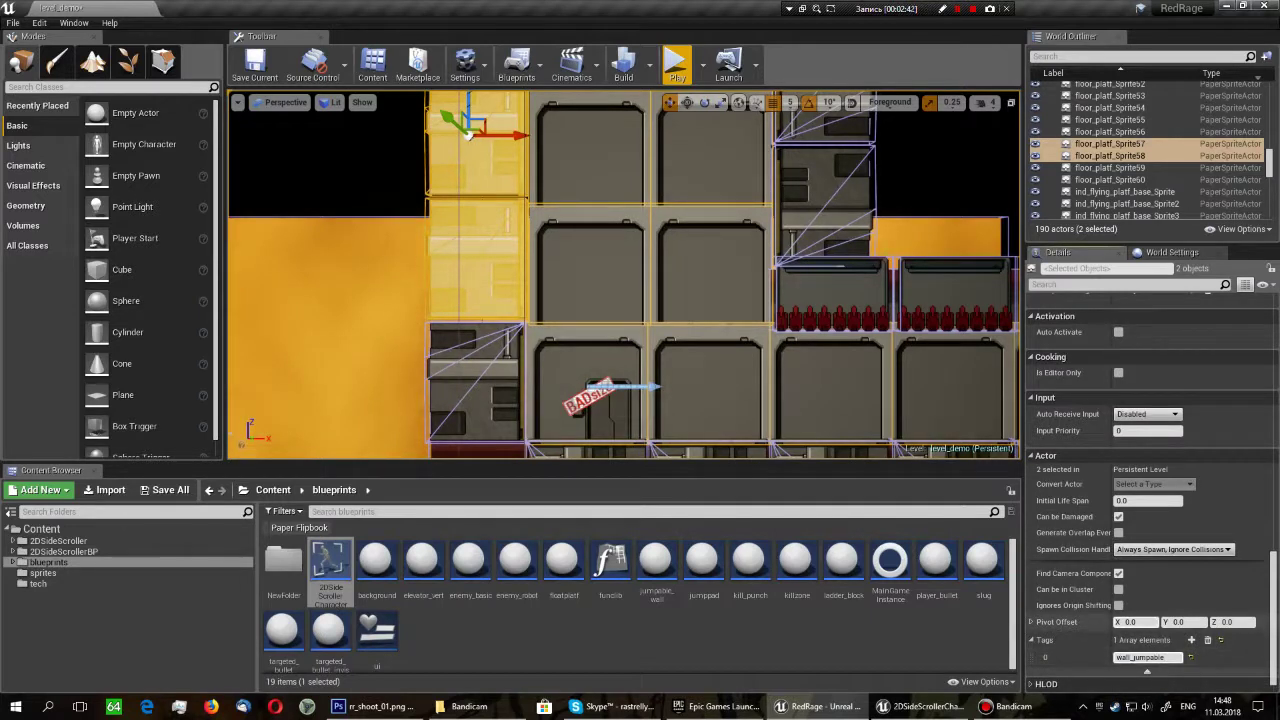
pyautogui.write('wall_jumpable')
pyautogui.press('Return')
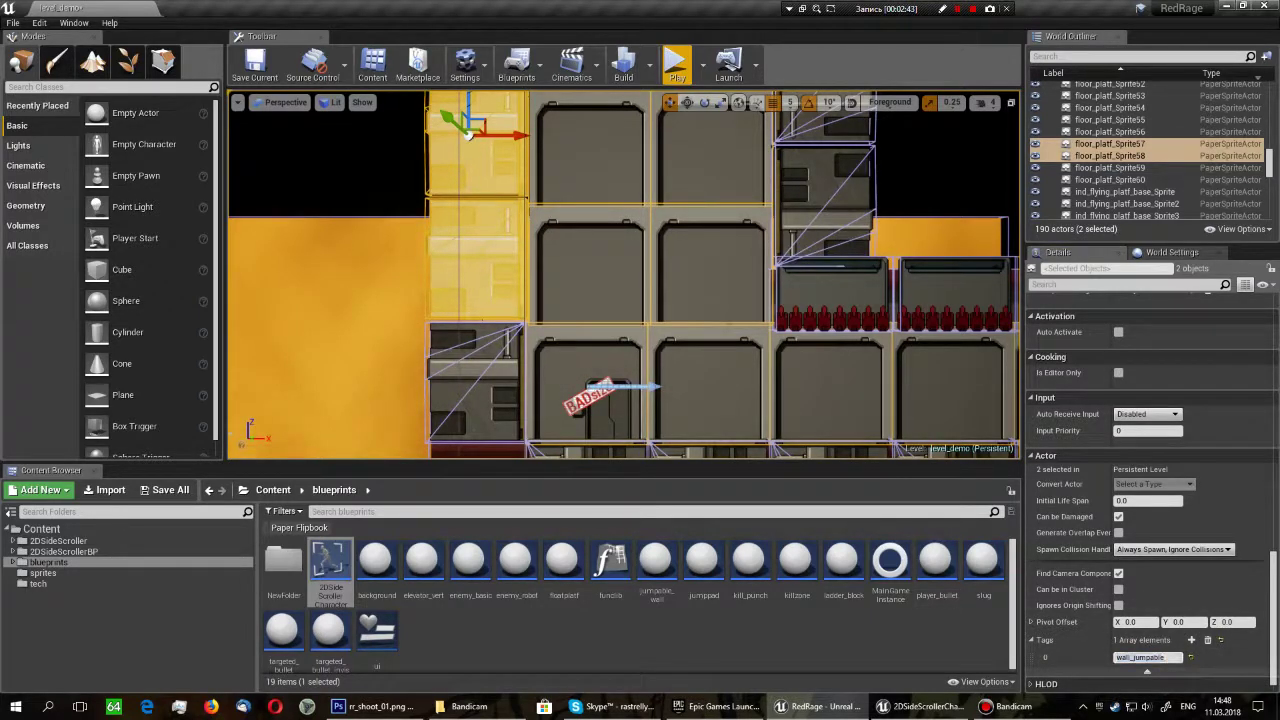
pyautogui.press('Escape')
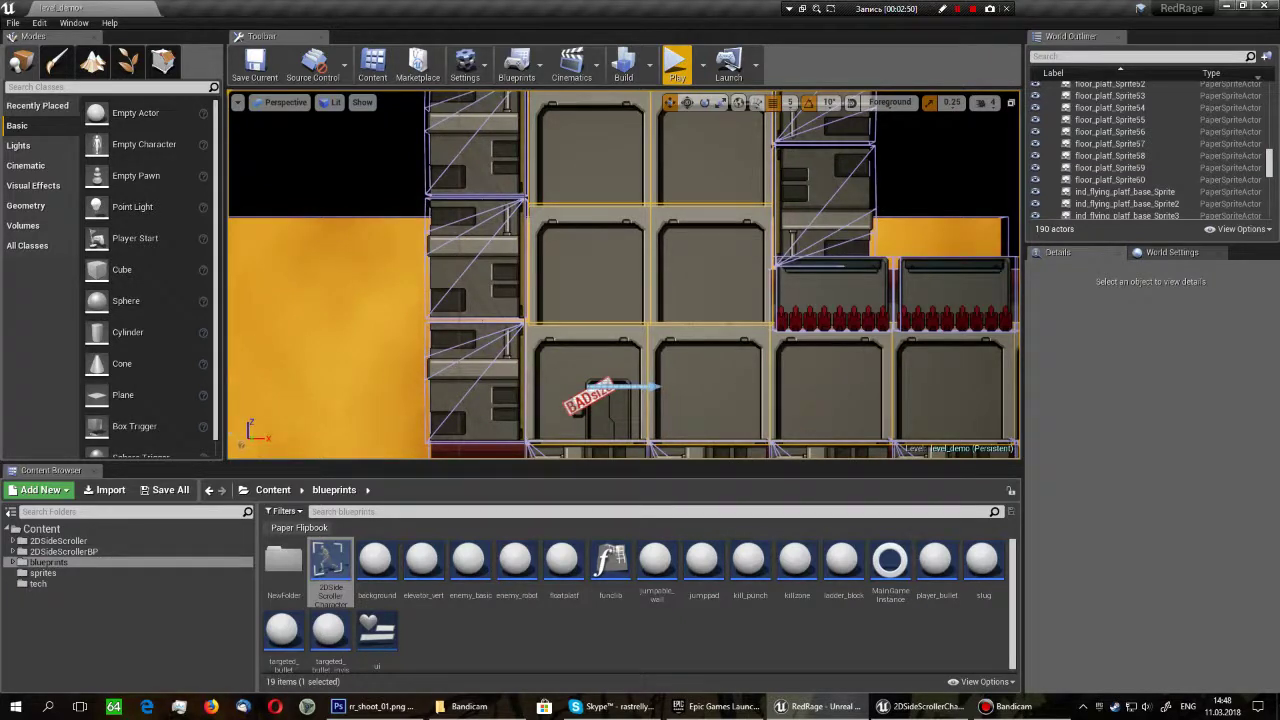
# - Open 2DSideScrollerCharacter, review the wj_ and on_ground variables, and move postwj above jumps
pyautogui.doubleClick(330, 562)
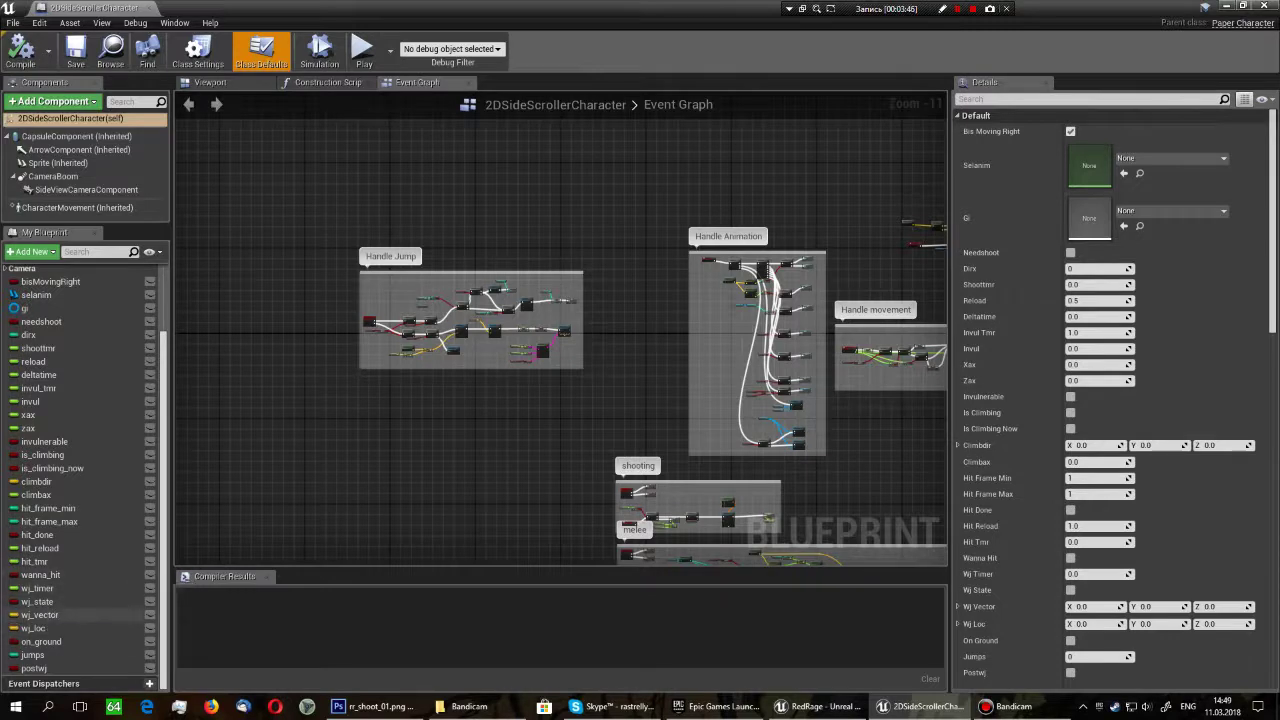
pyautogui.click(45, 589)
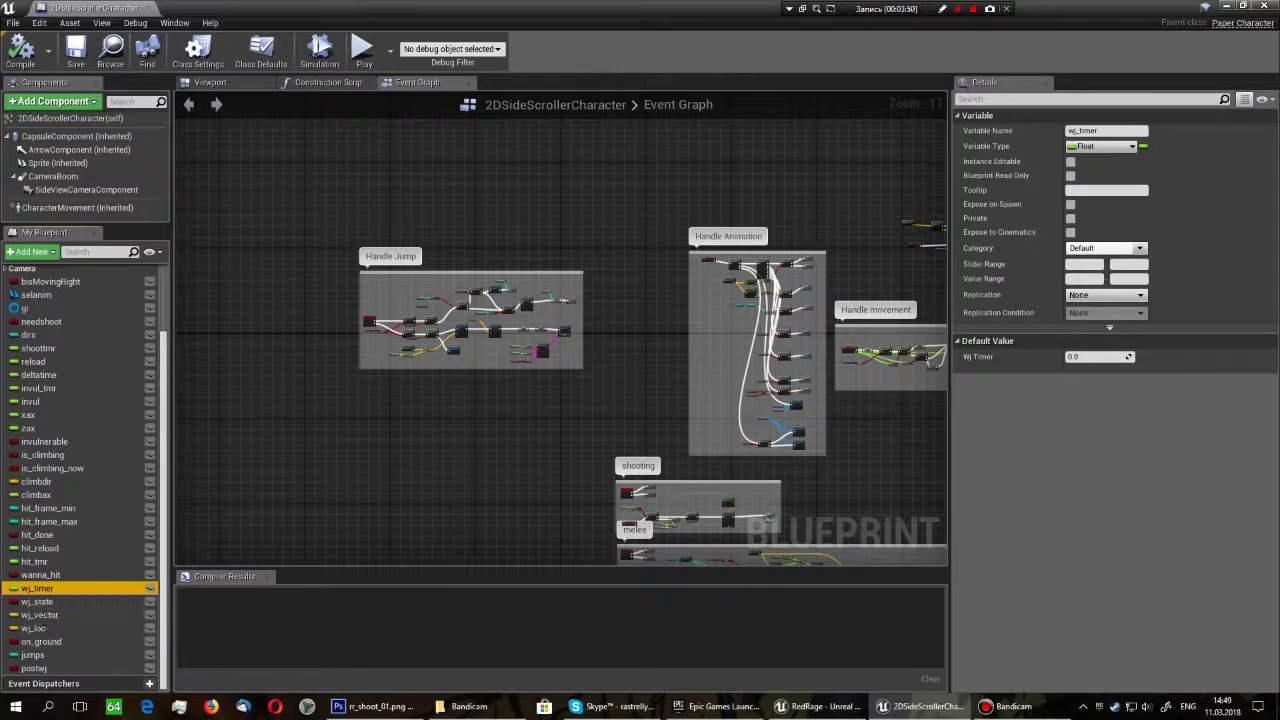
pyautogui.click(40, 602)
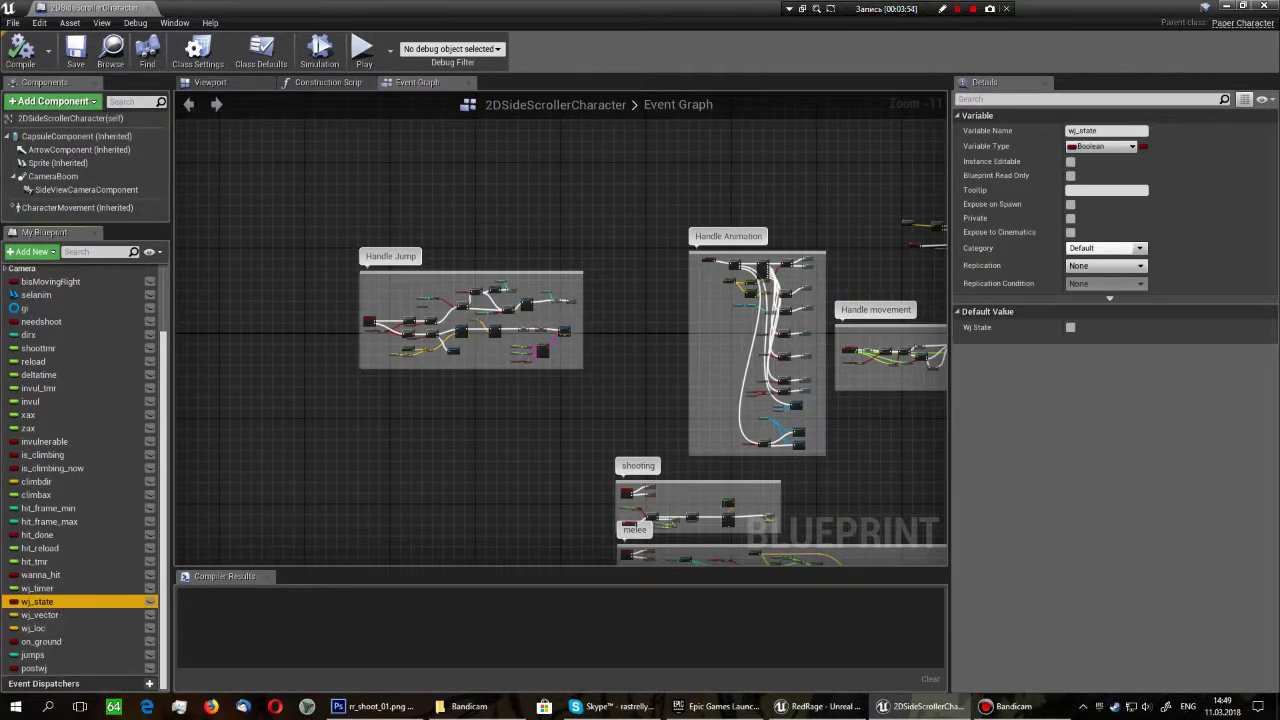
pyautogui.click(45, 615)
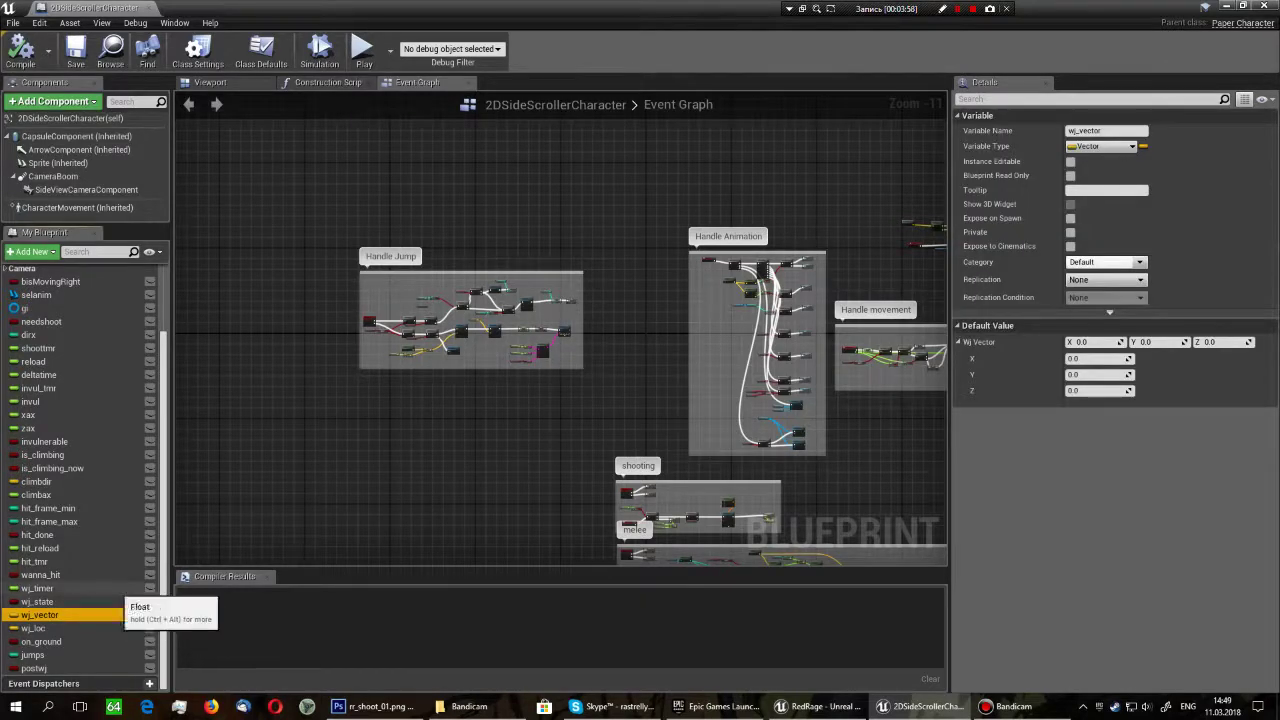
pyautogui.click(42, 628)
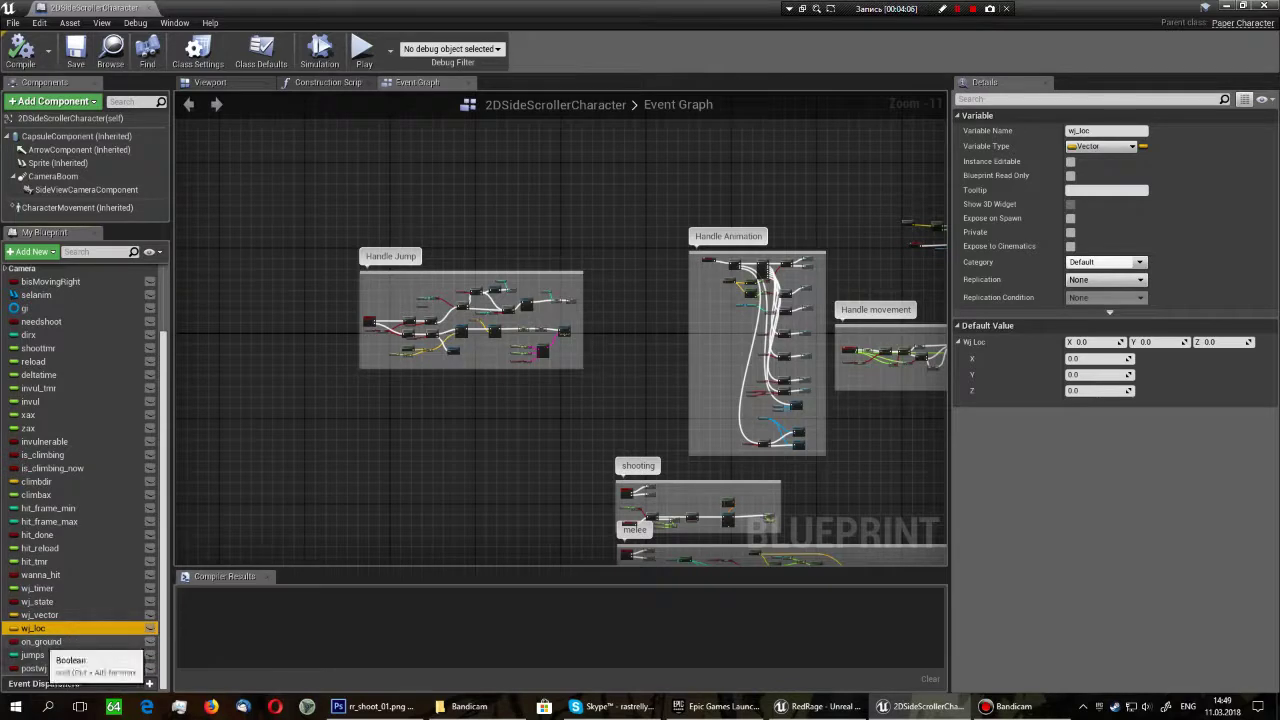
pyautogui.click(45, 641)
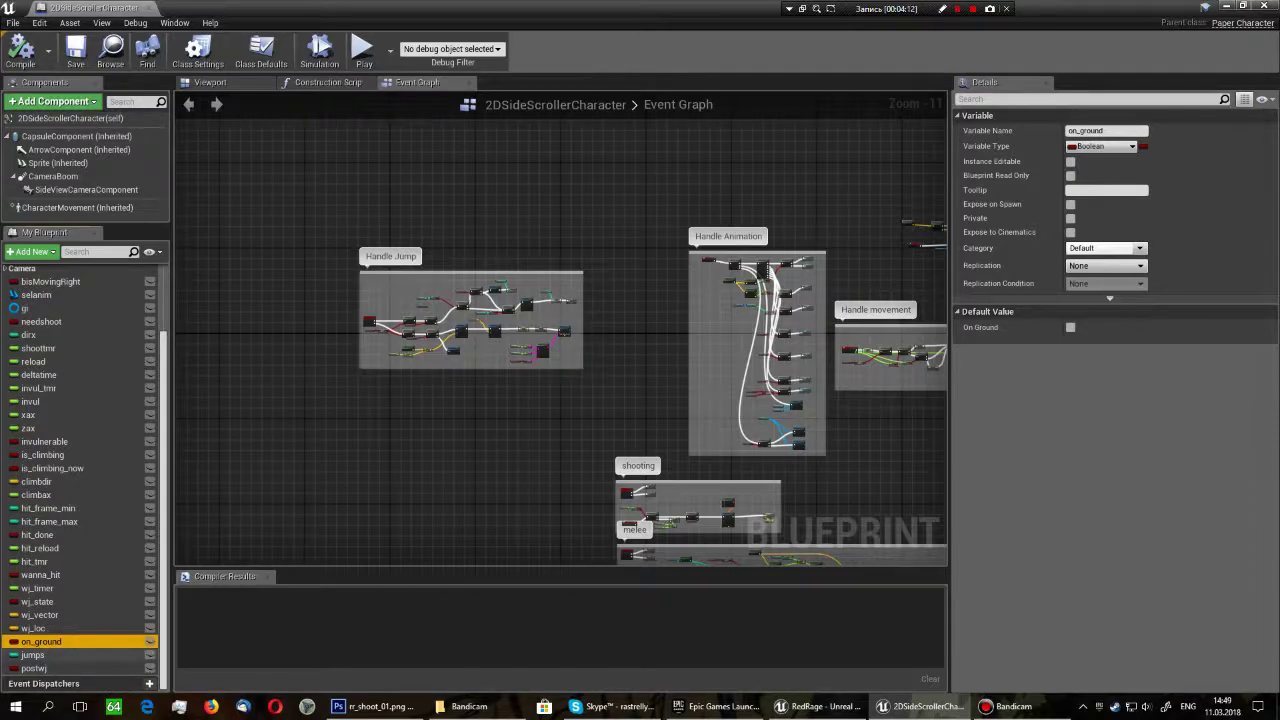
pyautogui.moveTo(33, 668); pyautogui.dragTo(50, 664)
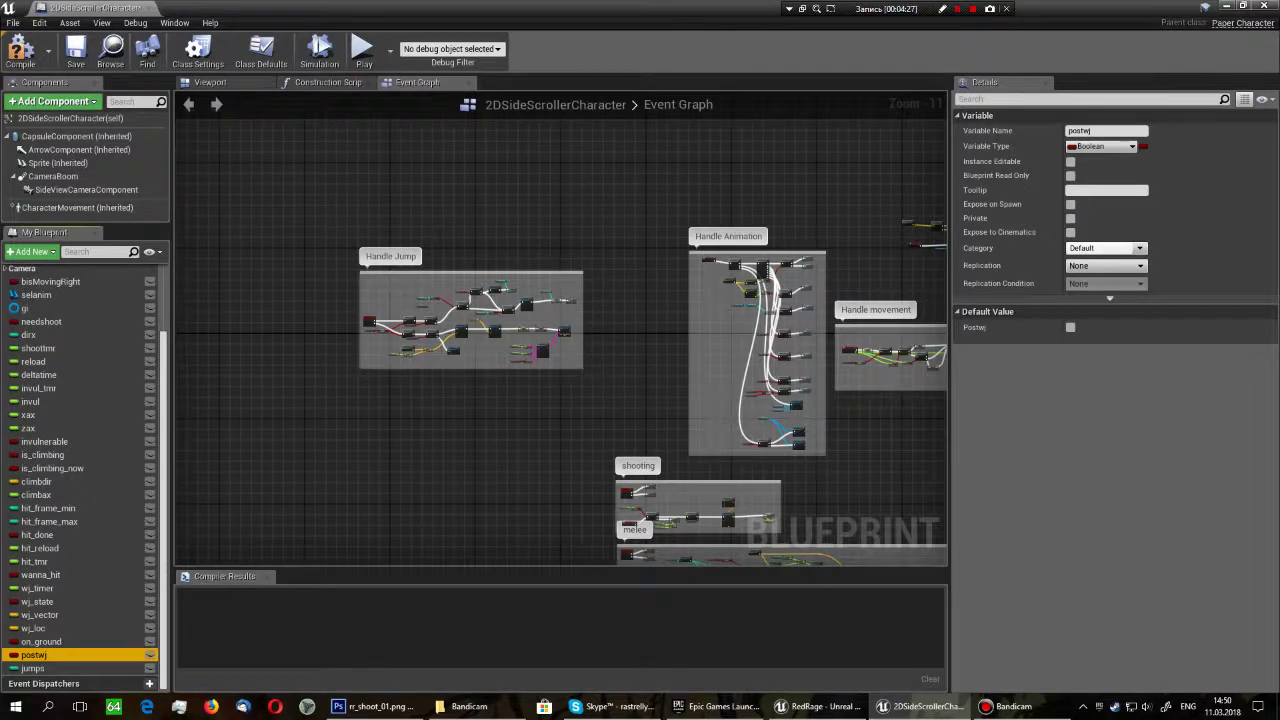
pyautogui.scroll(-1, 432, 275)
pyautogui.scroll(1, 565, 325)
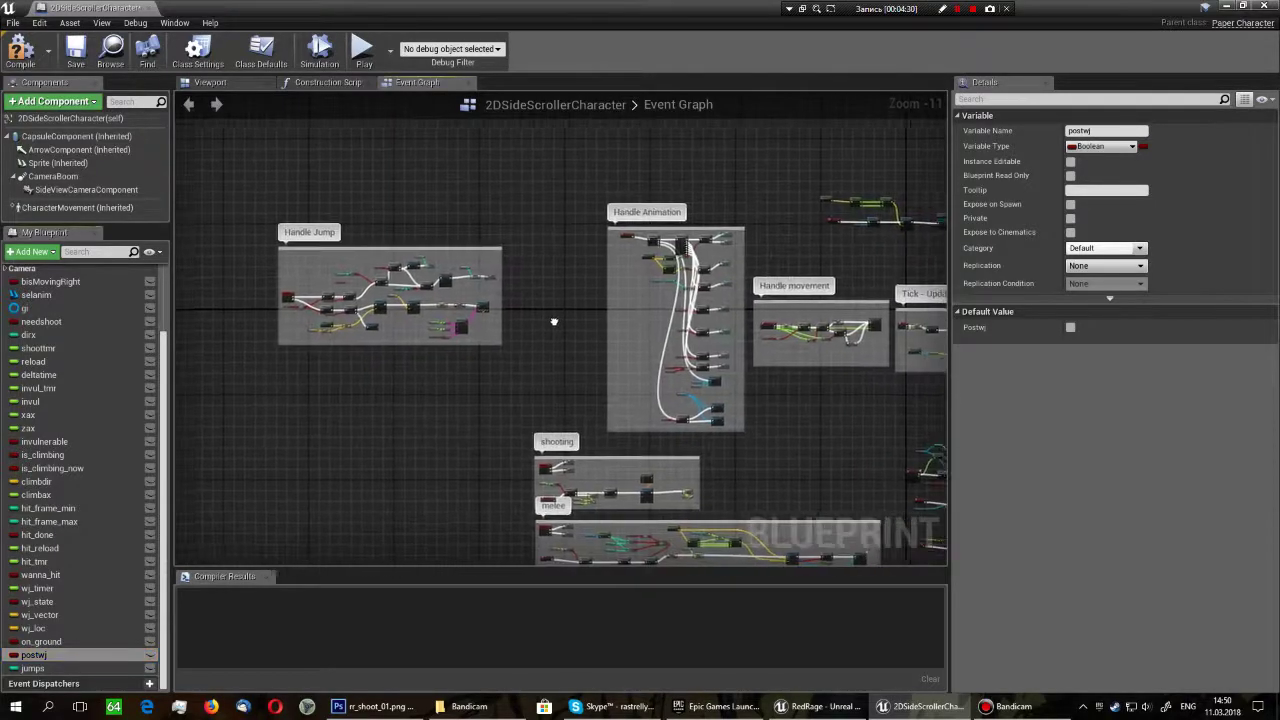
pyautogui.press('Home')
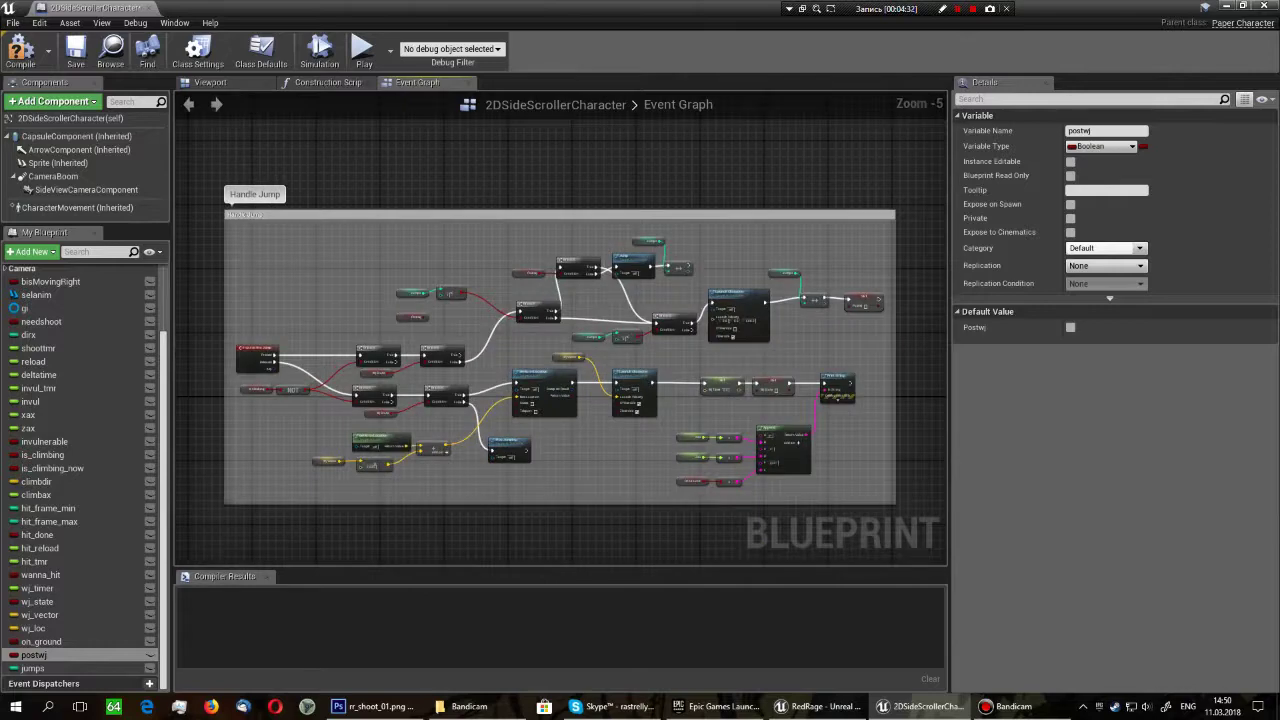
pyautogui.scroll(-7, 584, 329)
pyautogui.moveTo(584, 329)
pyautogui.mouseDown(button='right')
pyautogui.moveTo(252, 214)
pyautogui.moveTo(460, 443)
pyautogui.mouseUp(button='right')
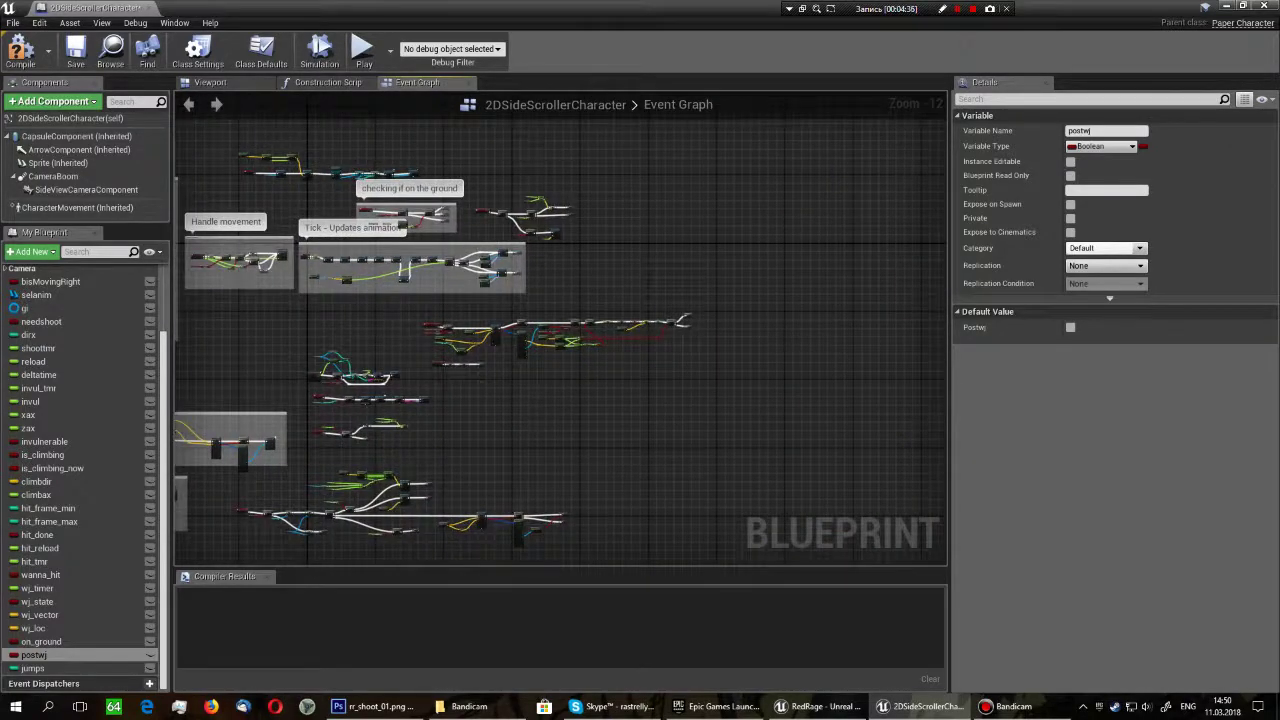
pyautogui.click(20, 50)
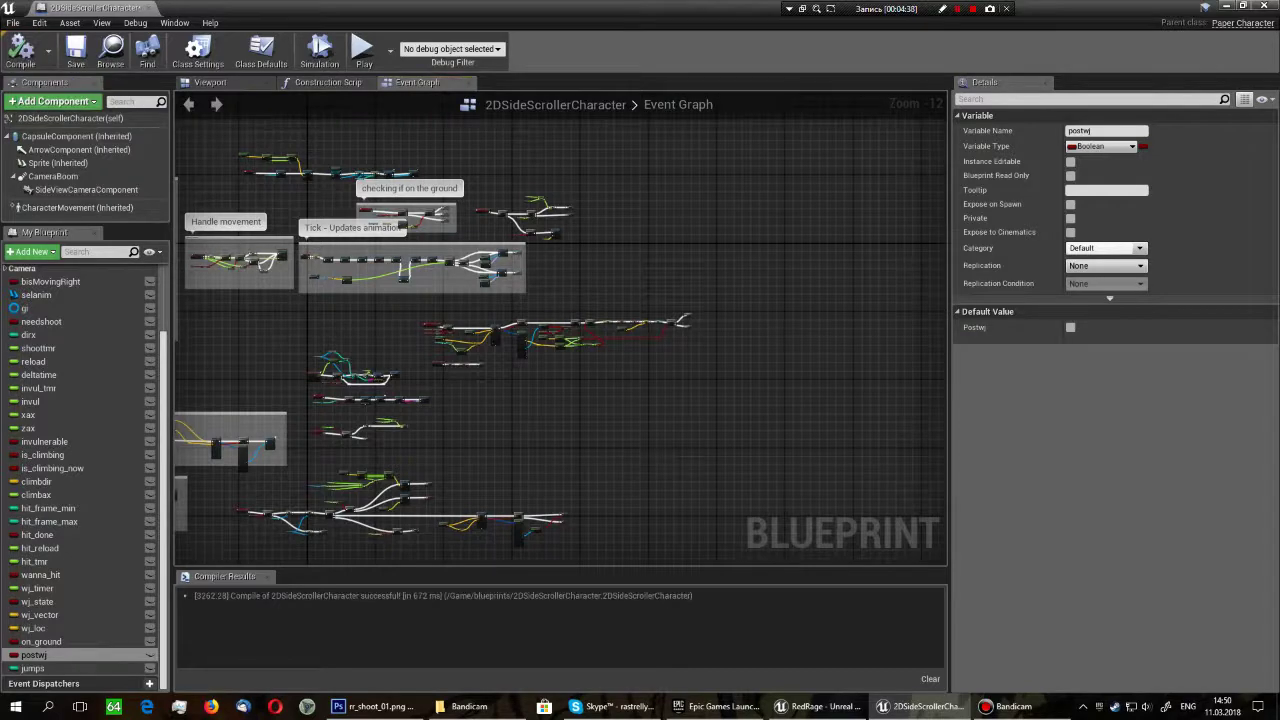
pyautogui.scroll(6, 800, 455)
pyautogui.scroll(4, 800, 455)
pyautogui.scroll(1, 420, 265)
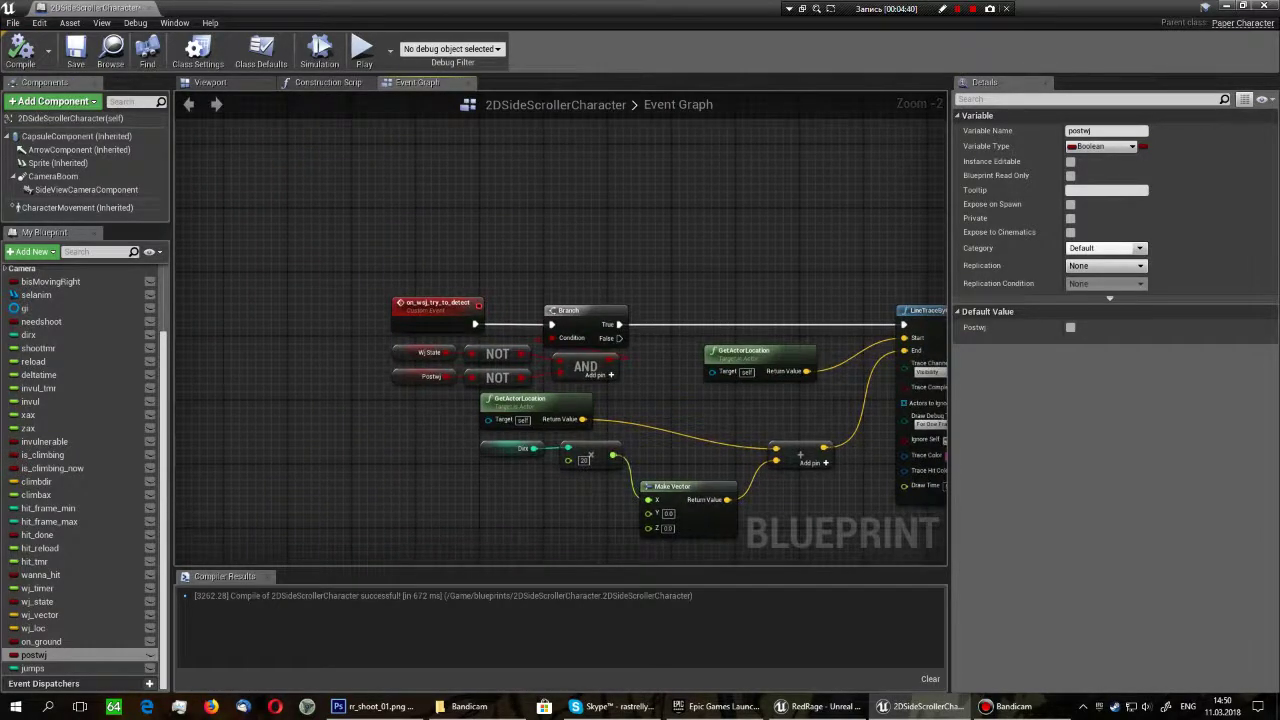
pyautogui.scroll(1, 420, 265)
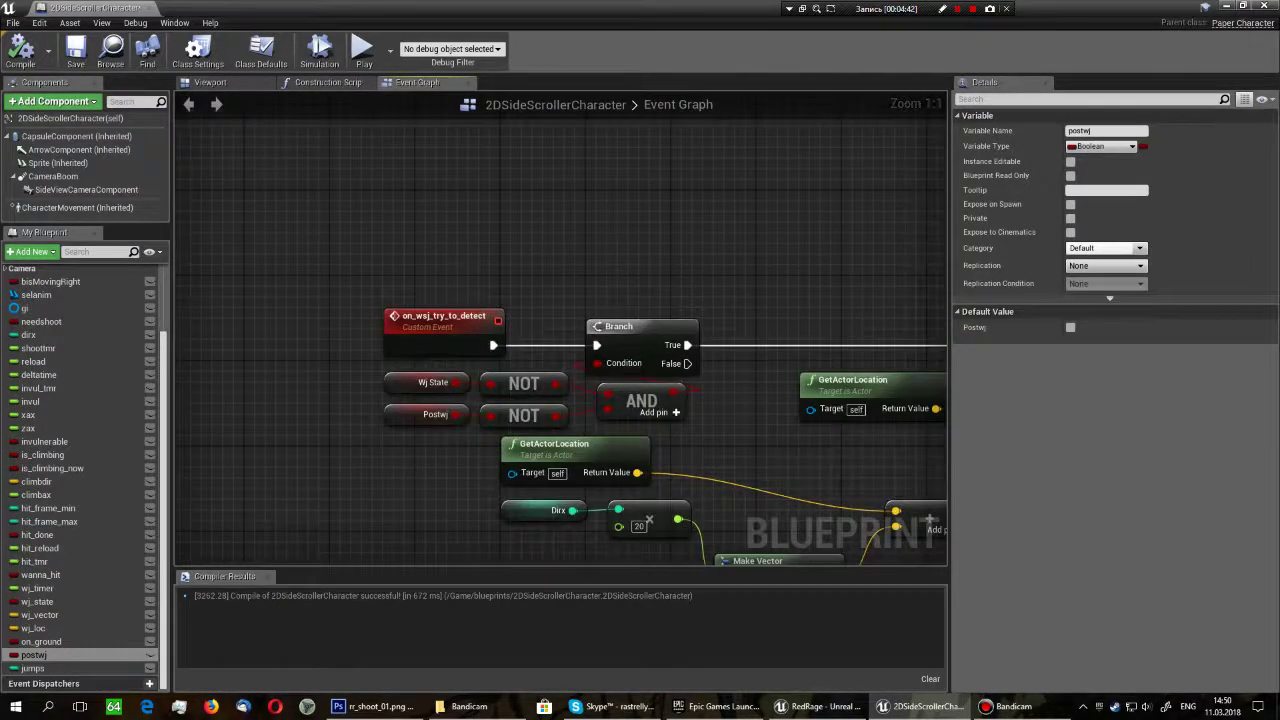
pyautogui.rightClick(376, 231)
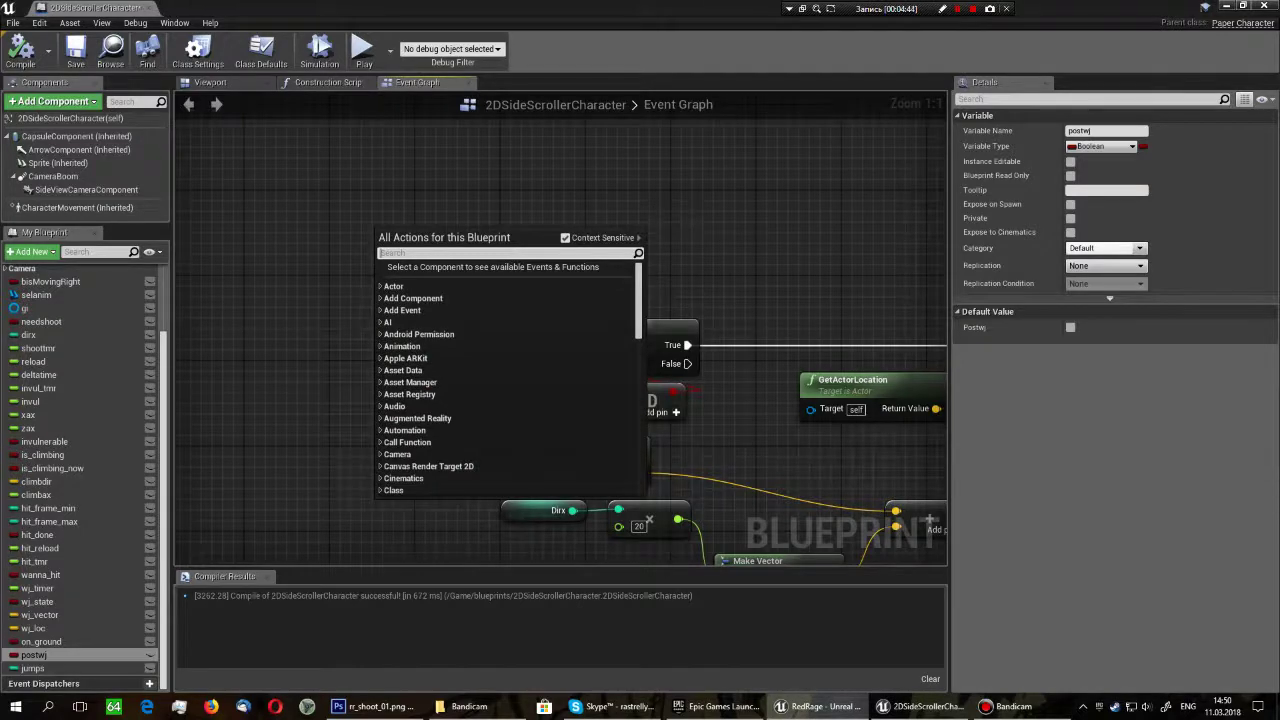
pyautogui.write('add c')
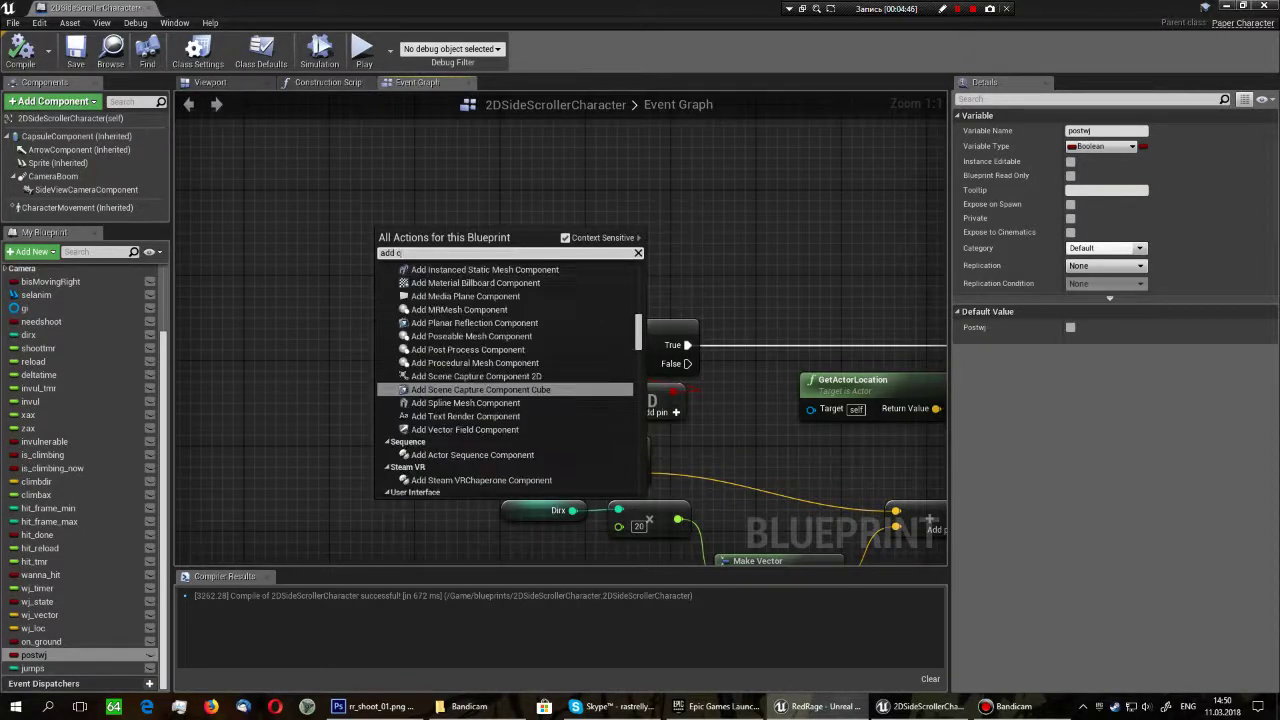
pyautogui.write('usto')
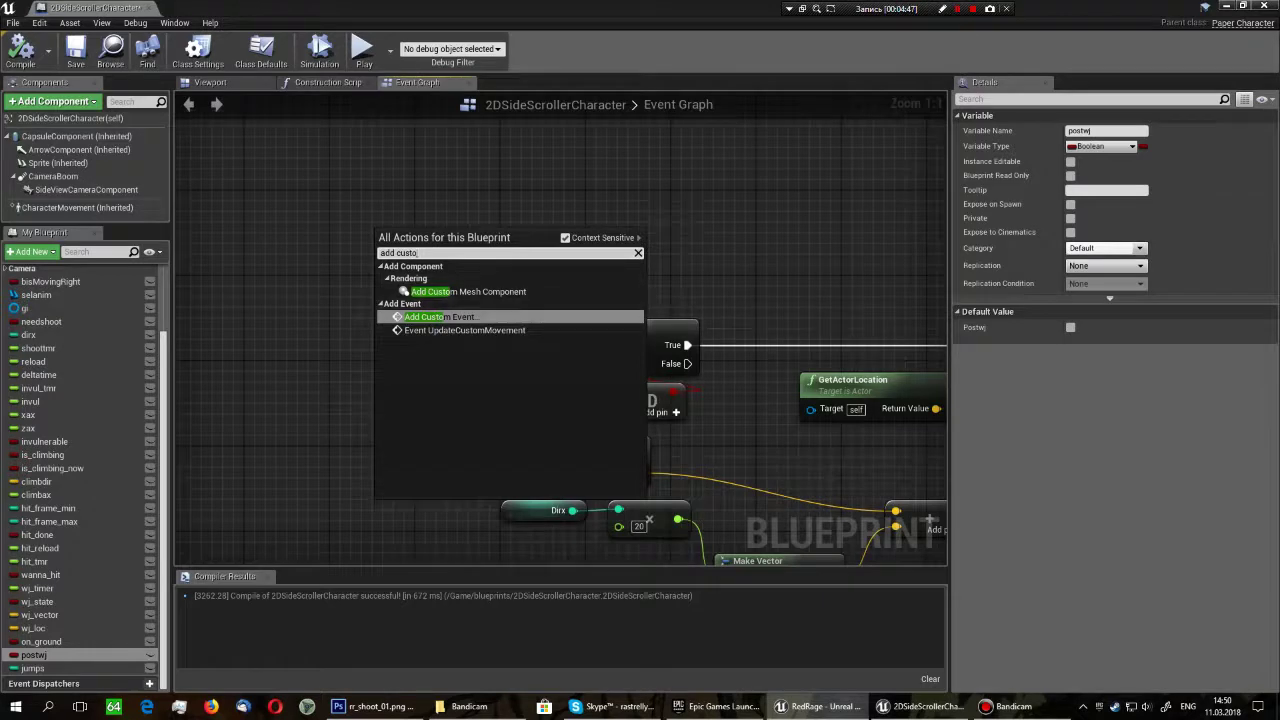
pyautogui.press('Escape')
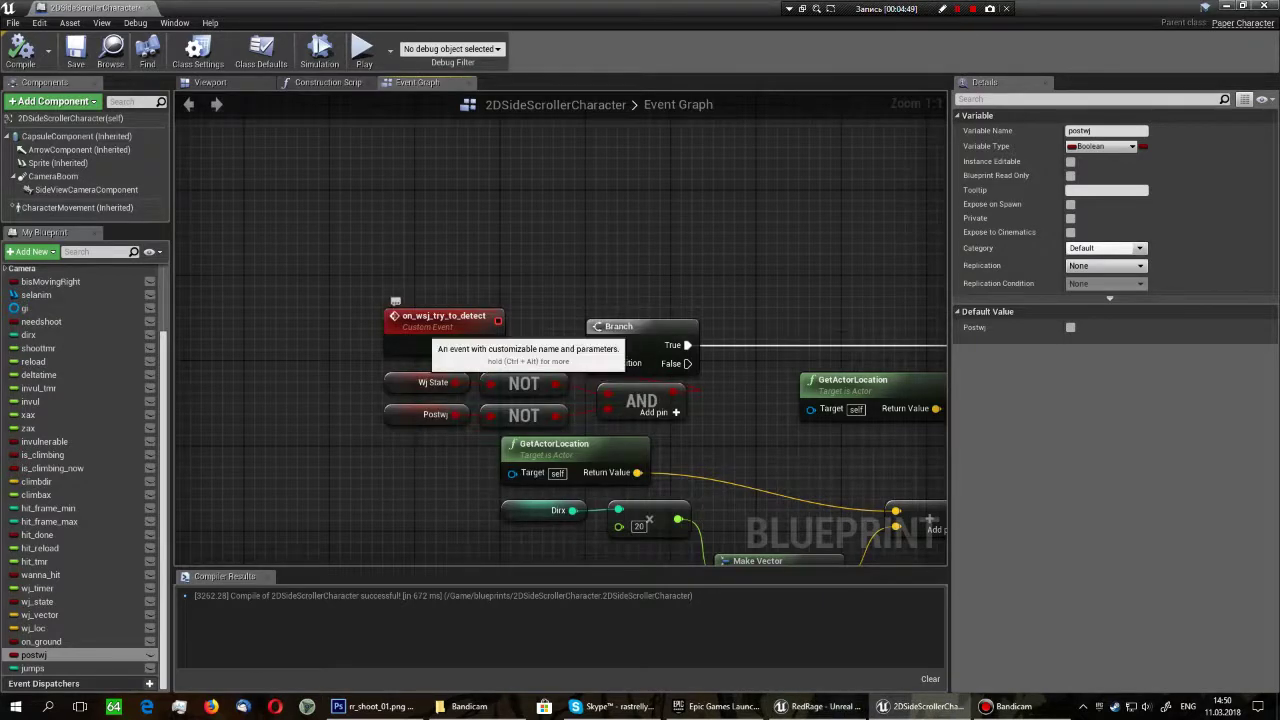
pyautogui.click(440, 330)
pyautogui.moveTo(440, 330); pyautogui.dragTo(307, 321, button='right')
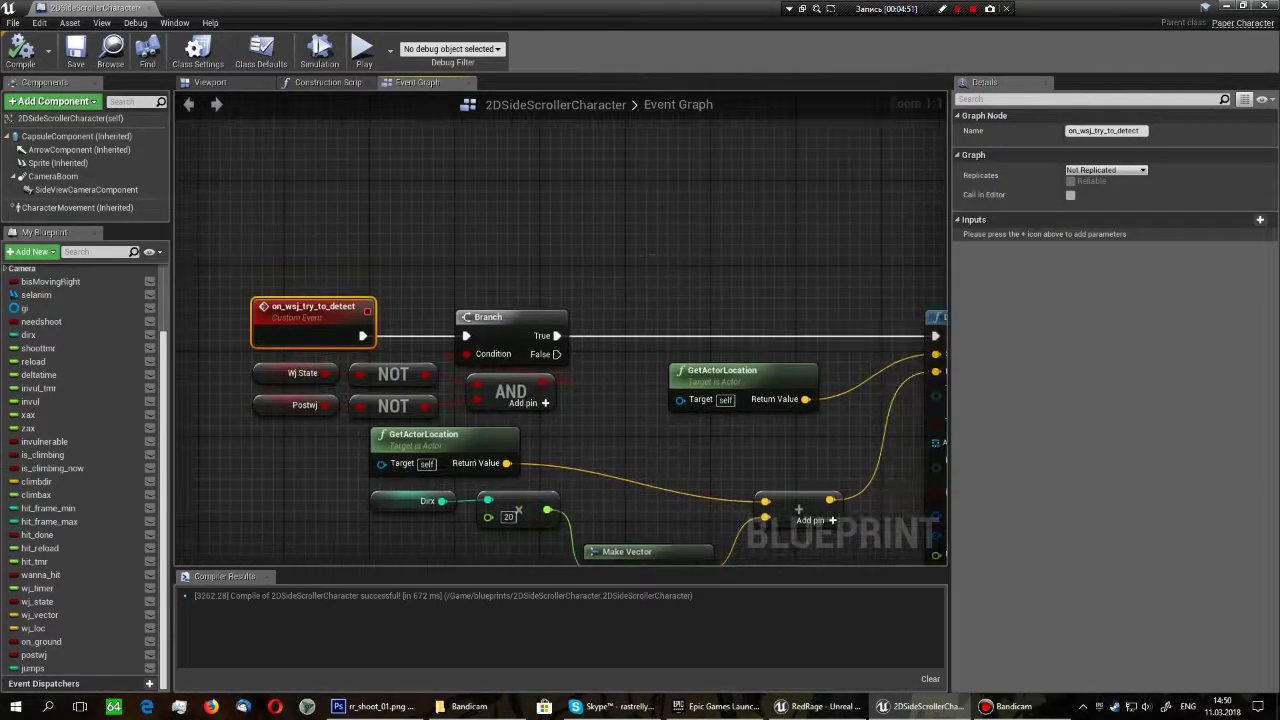
pyautogui.scroll(-2, 240, 275)
pyautogui.scroll(-3, 240, 275)
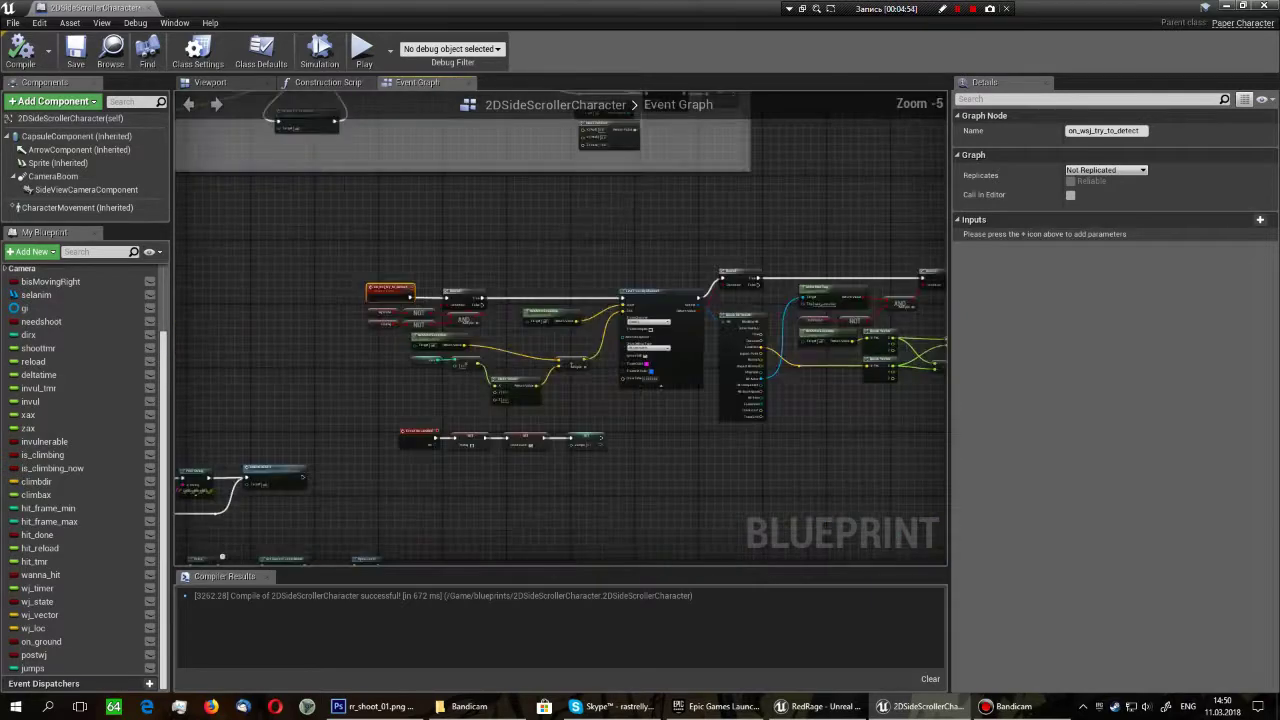
pyautogui.scroll(3, 240, 275)
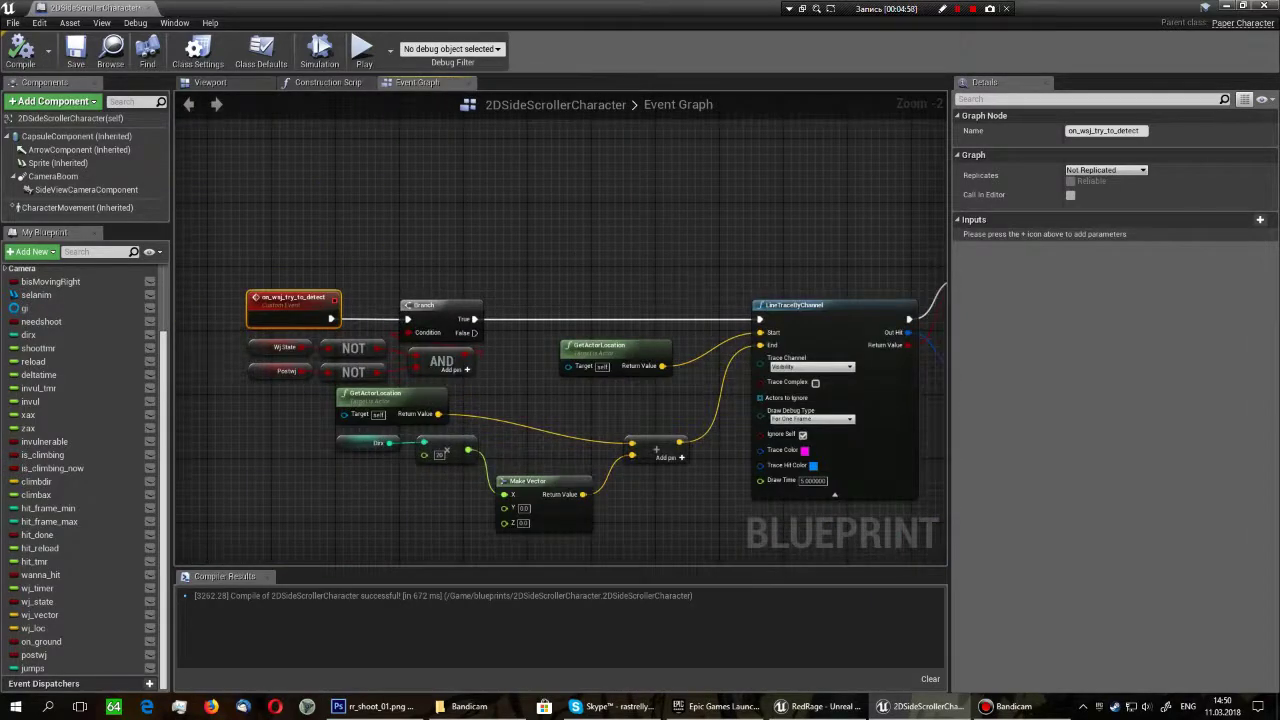
pyautogui.scroll(2, 469, 390)
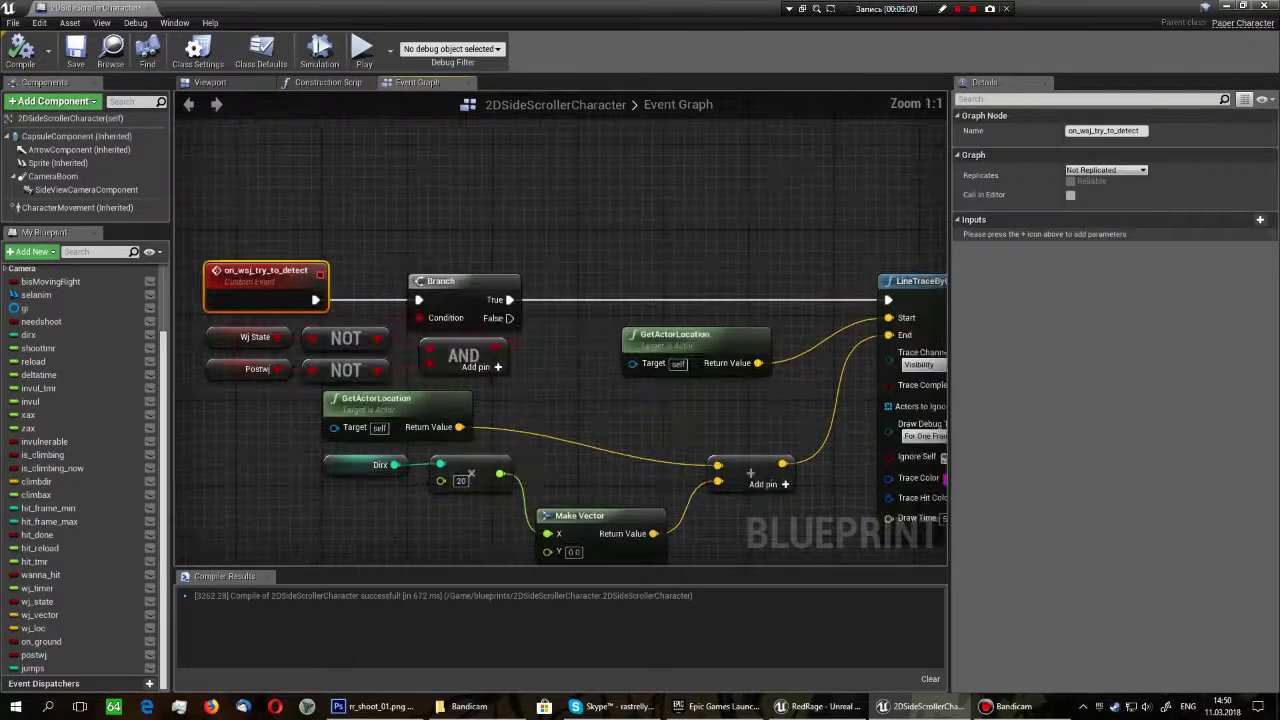
pyautogui.moveTo(626, 334); pyautogui.dragTo(540, 305, button='right')
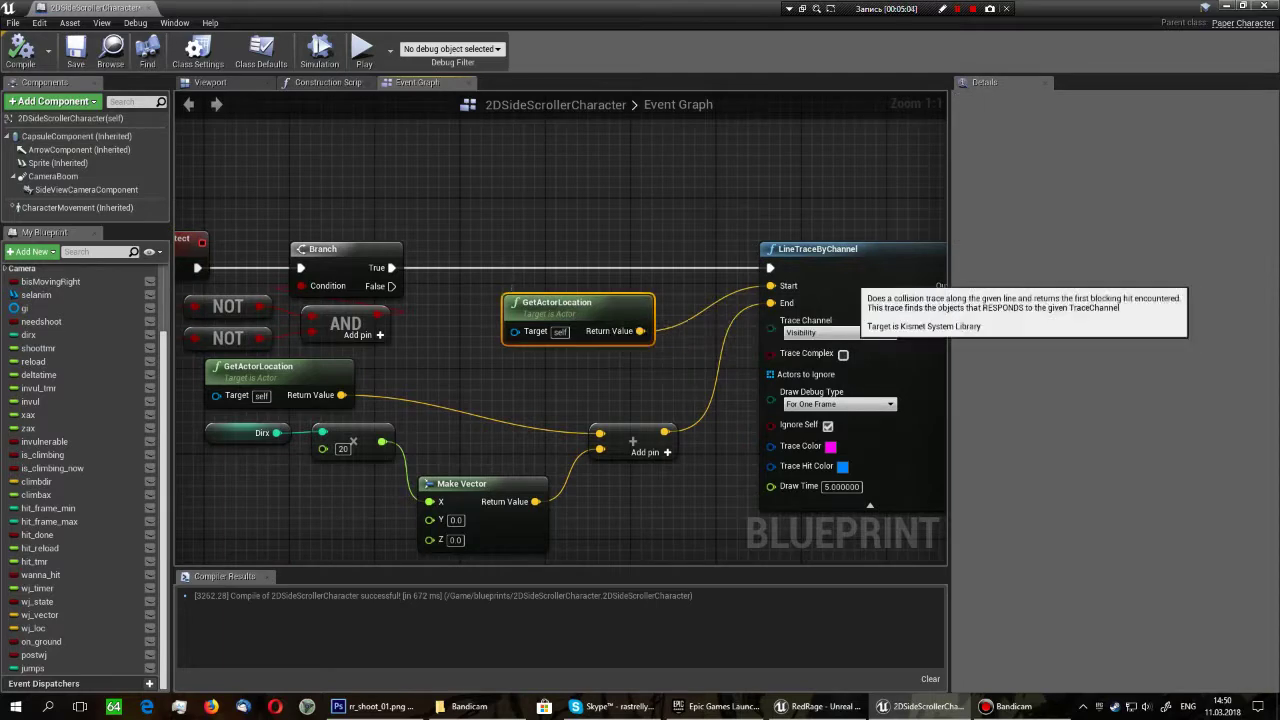
pyautogui.click(771, 242)
pyautogui.moveTo(771, 232); pyautogui.dragTo(788, 196, button='right')
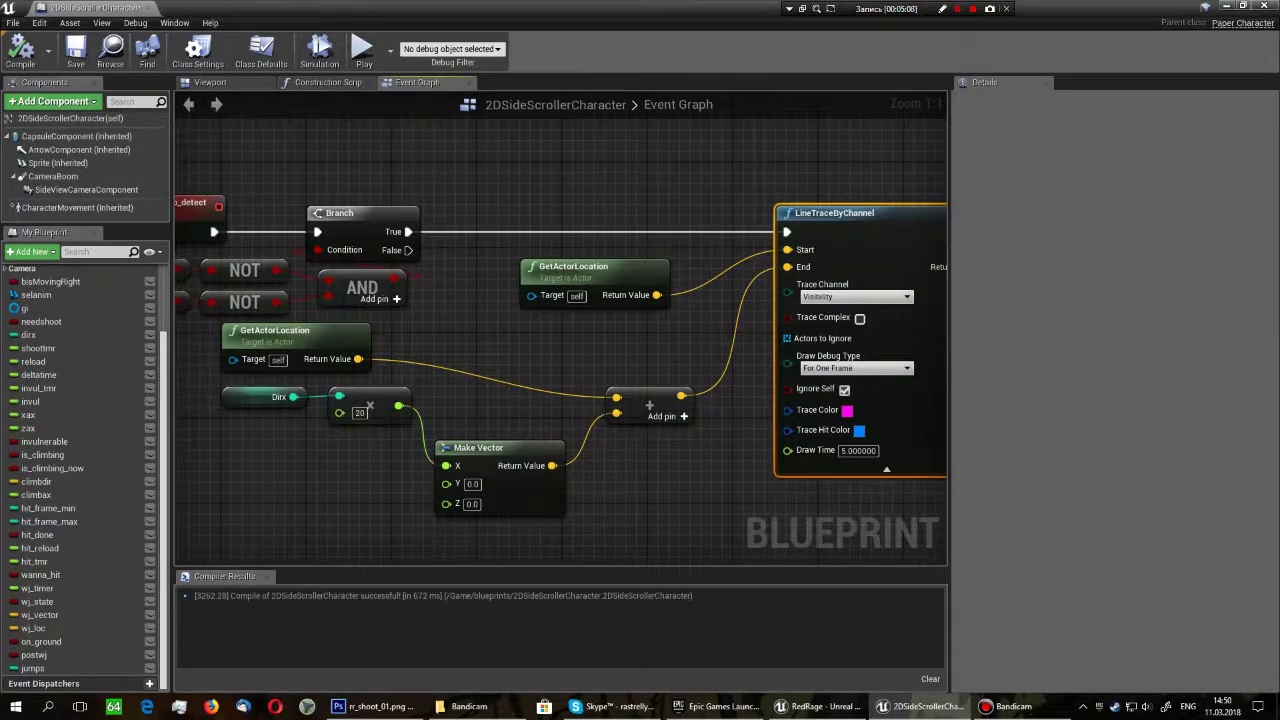
pyautogui.moveTo(212, 380); pyautogui.dragTo(365, 420)
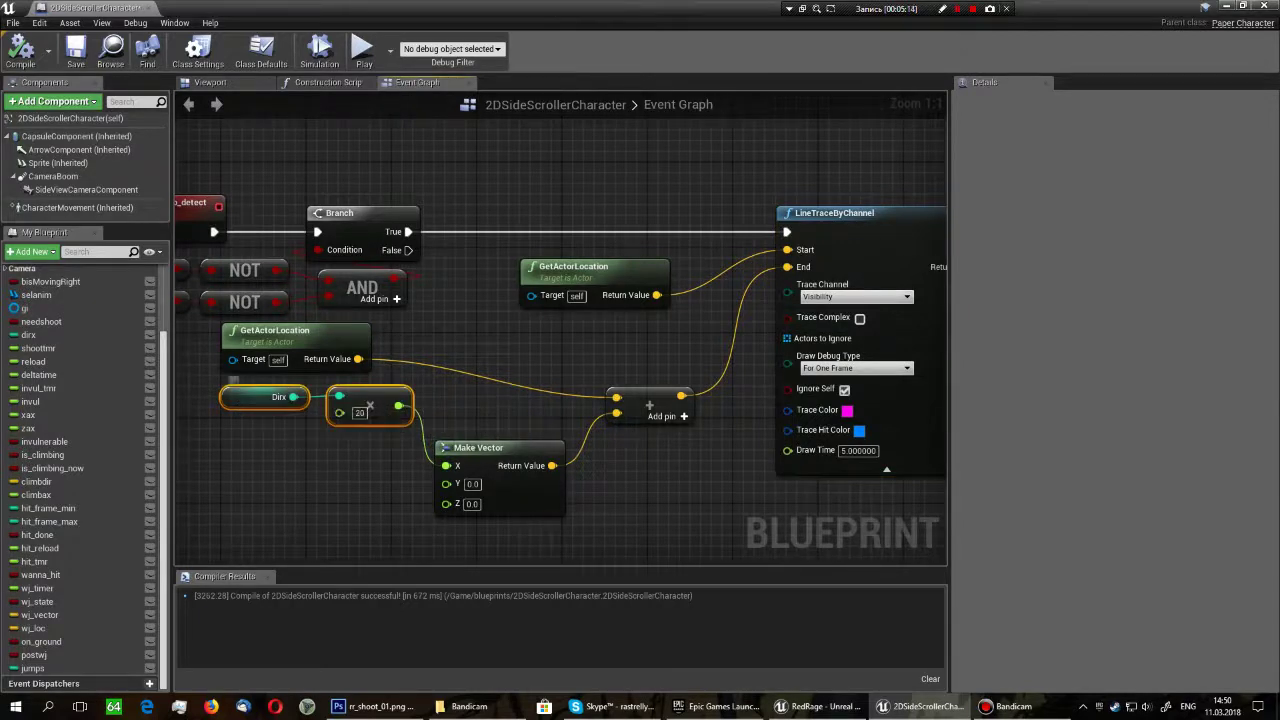
pyautogui.click(265, 397)
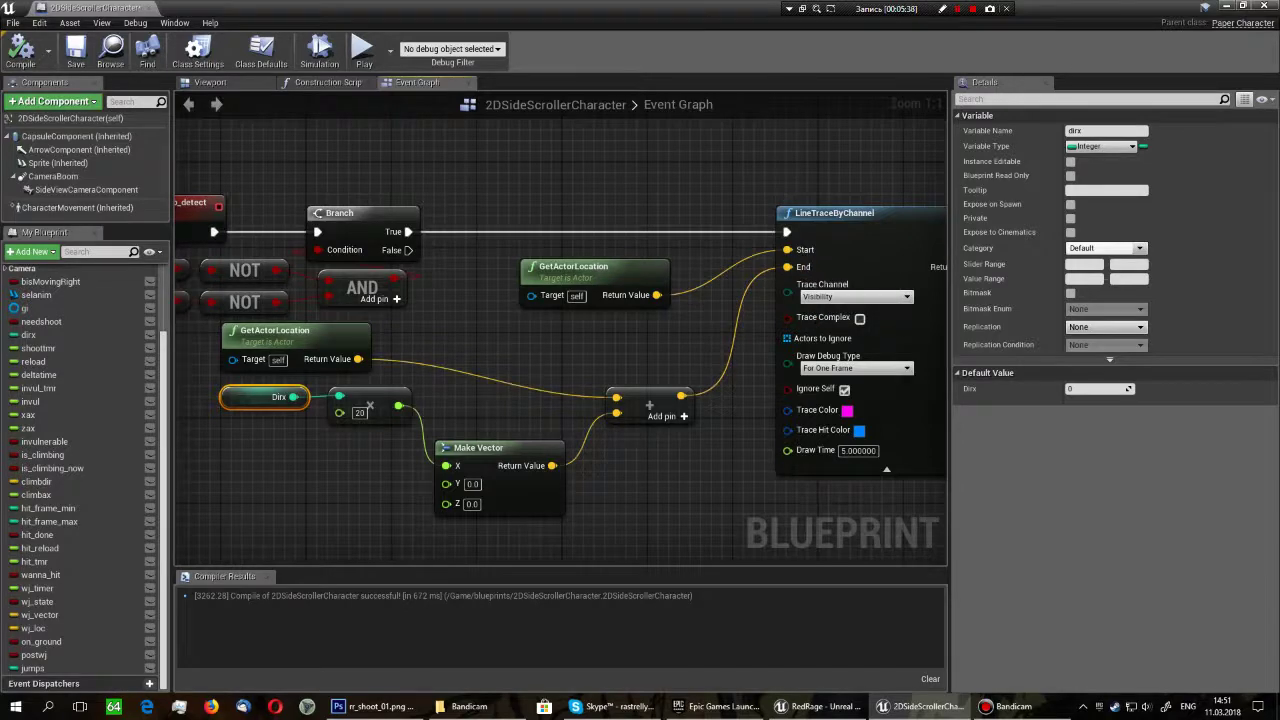
pyautogui.moveTo(560, 330)
pyautogui.mouseDown(button='right')
pyautogui.moveTo(496, 340)
pyautogui.moveTo(614, 338)
pyautogui.mouseUp(button='right')
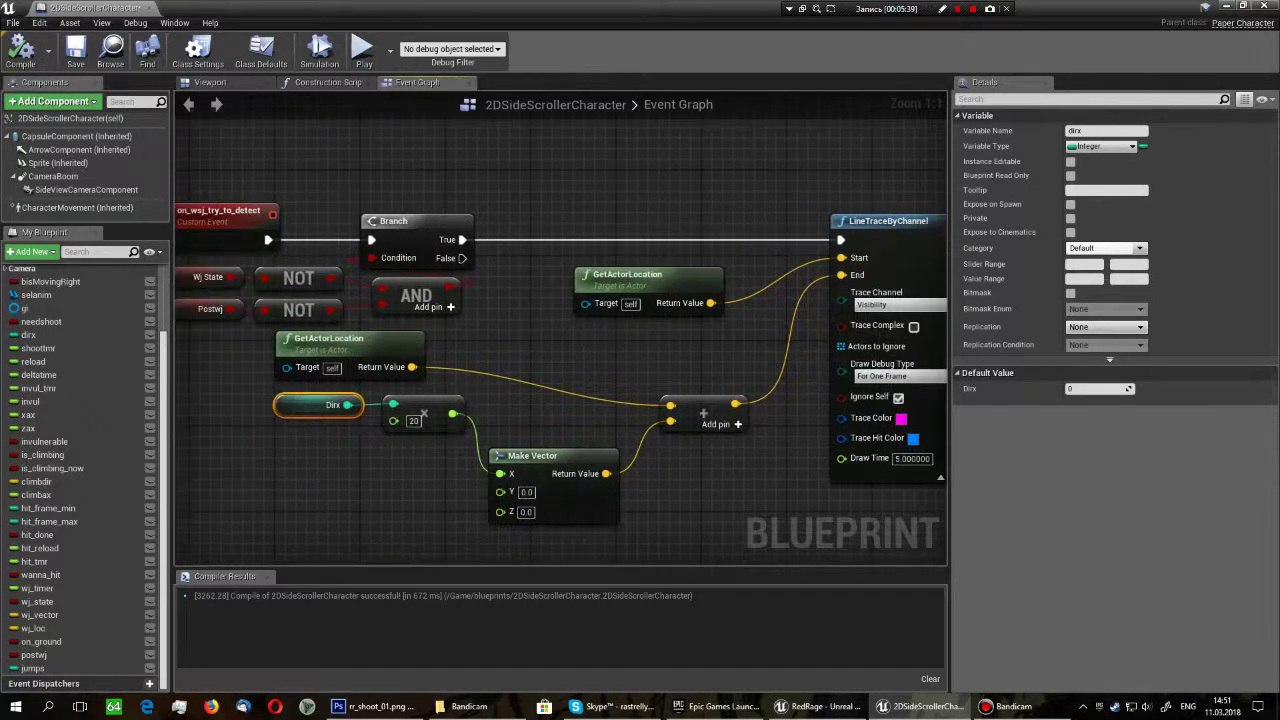
pyautogui.moveTo(780, 330); pyautogui.dragTo(260, 364, button='right')
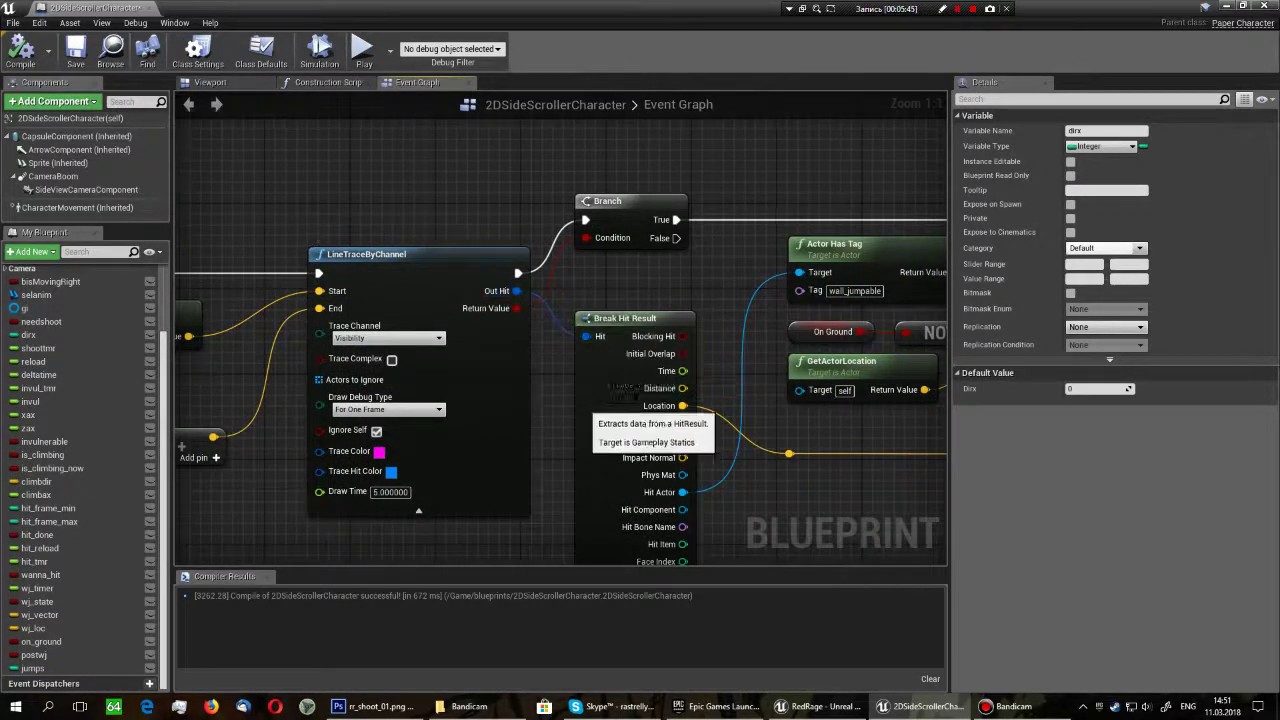
pyautogui.moveTo(610, 388); pyautogui.dragTo(555, 290, button='right')
pyautogui.moveTo(462, 192)
pyautogui.mouseDown()
pyautogui.moveTo(400, 546)
pyautogui.moveTo(418, 548)
pyautogui.mouseUp()
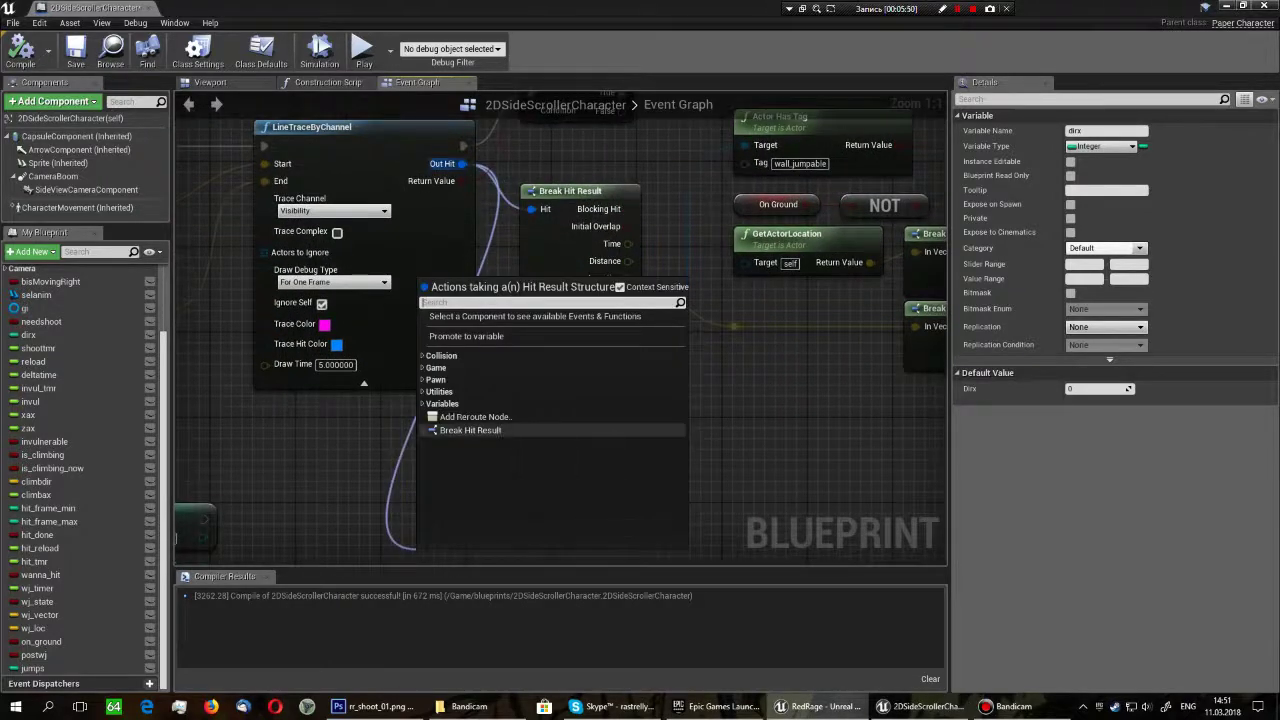
pyautogui.click(470, 430)
pyautogui.moveTo(570, 366); pyautogui.dragTo(490, 492, button='right')
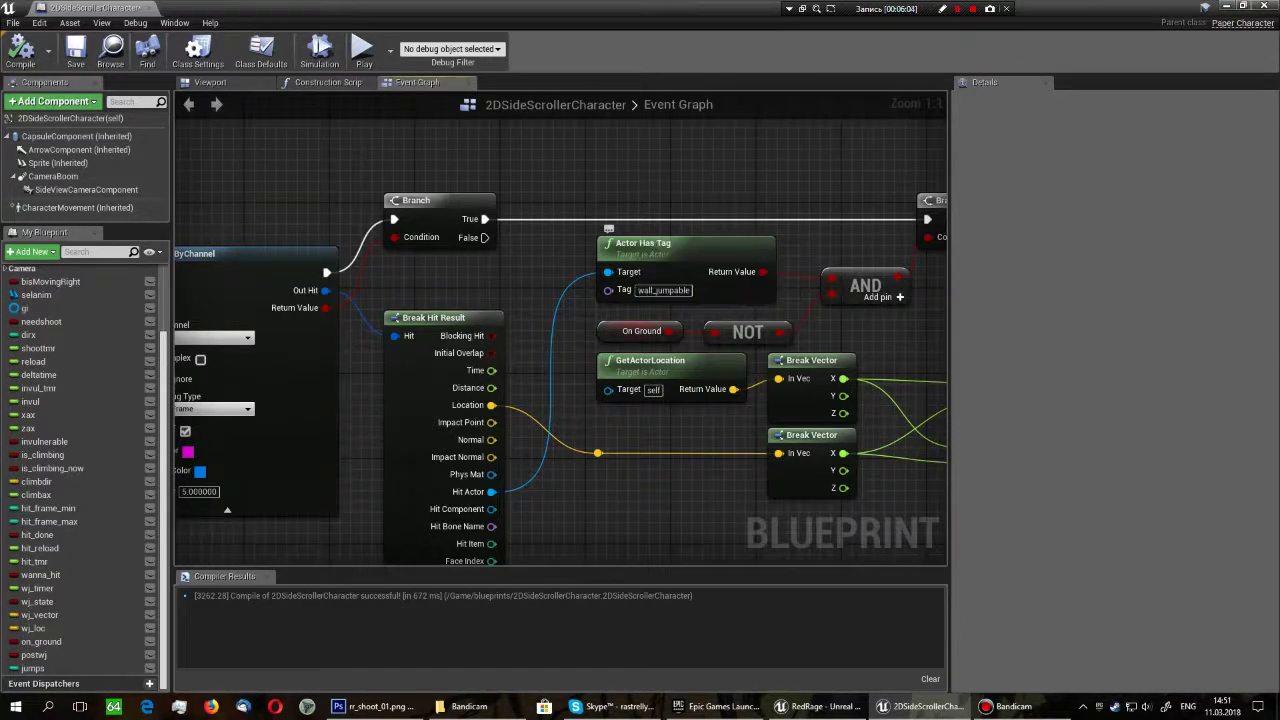
pyautogui.moveTo(670, 298); pyautogui.dragTo(616, 302, button='right')
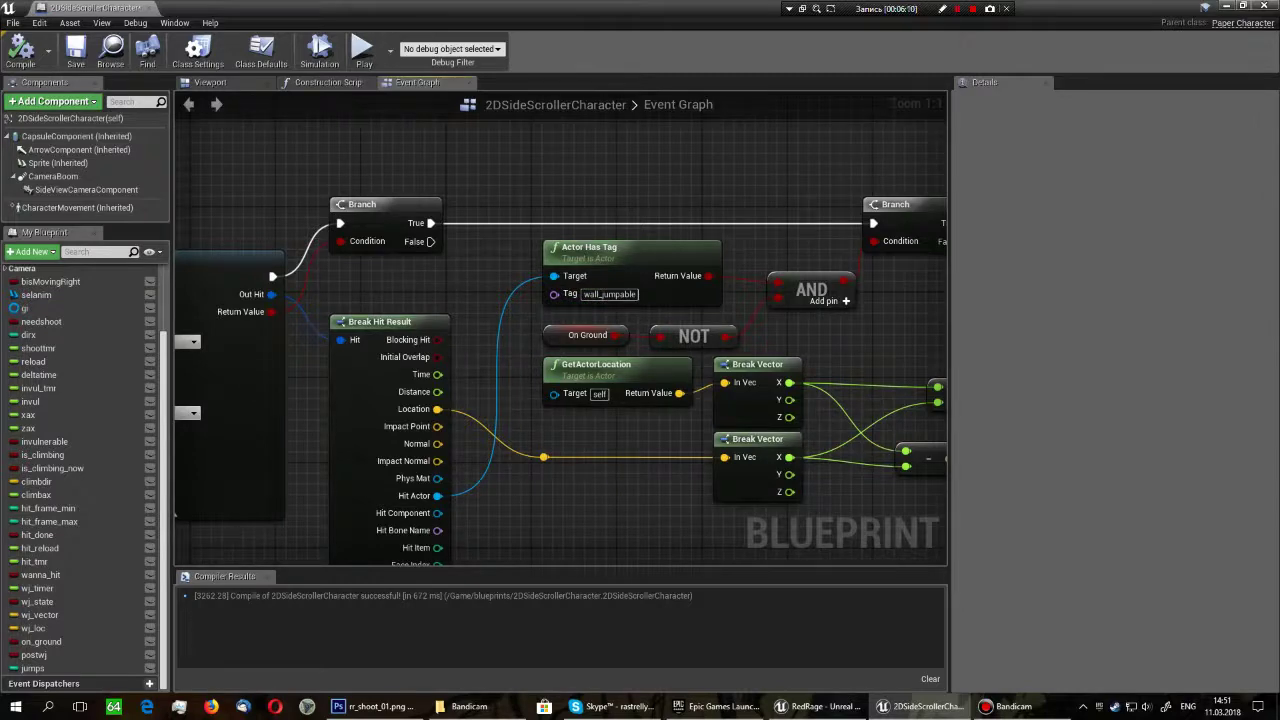
pyautogui.moveTo(620, 300); pyautogui.dragTo(519, 260, button='right')
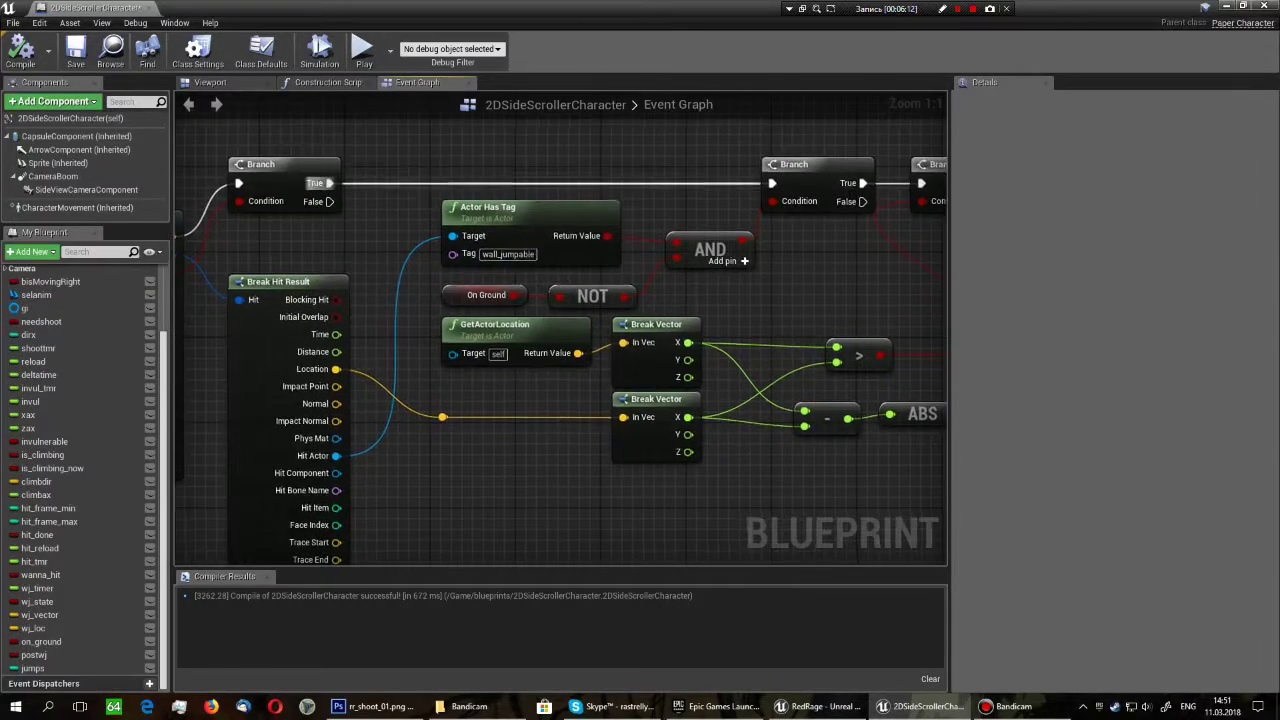
pyautogui.click(486, 295)
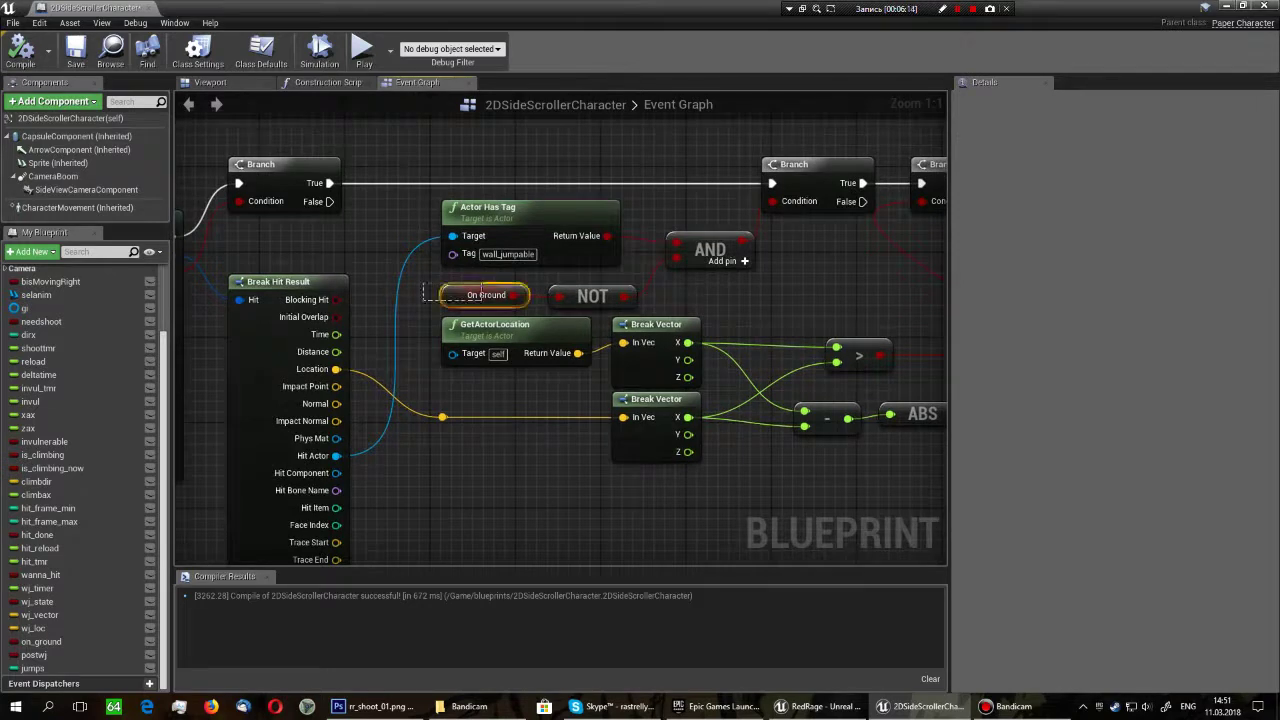
pyautogui.keyDown('ctrl'); pyautogui.click(592, 296); pyautogui.keyUp('ctrl')
pyautogui.press('Escape')
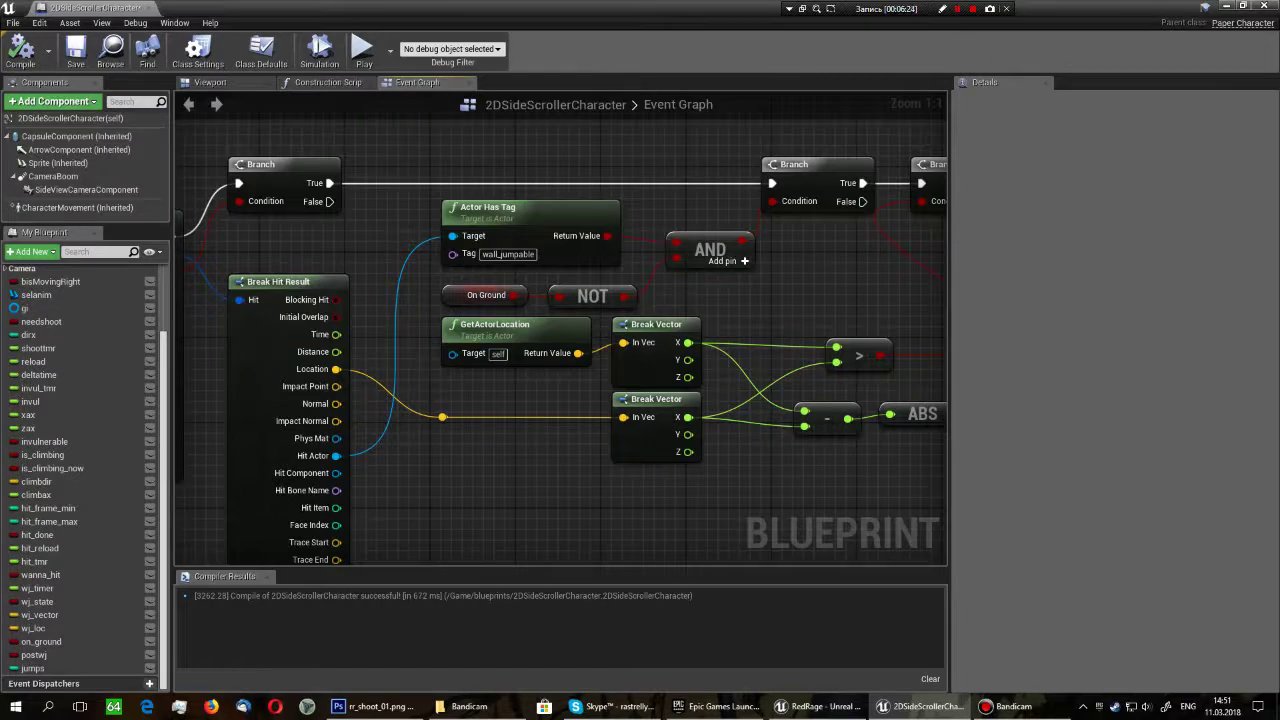
pyautogui.moveTo(600, 350); pyautogui.dragTo(546, 346, button='right')
pyautogui.moveTo(816, 145)
pyautogui.mouseDown(button='right')
pyautogui.moveTo(764, 145)
pyautogui.moveTo(728, 108)
pyautogui.mouseUp(button='right')
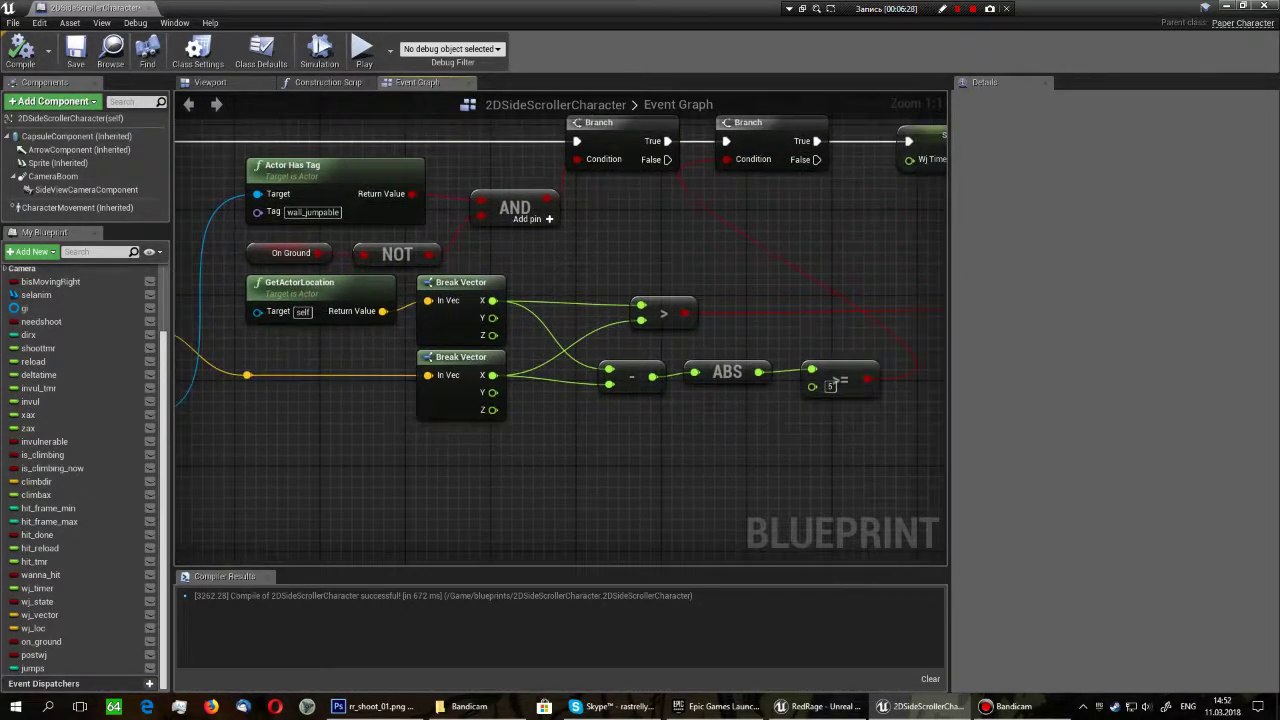
pyautogui.moveTo(697, 222)
pyautogui.mouseDown(button='right')
pyautogui.moveTo(697, 246)
pyautogui.moveTo(664, 273)
pyautogui.moveTo(457, 277)
pyautogui.moveTo(520, 299)
pyautogui.moveTo(589, 294)
pyautogui.mouseUp(button='right')
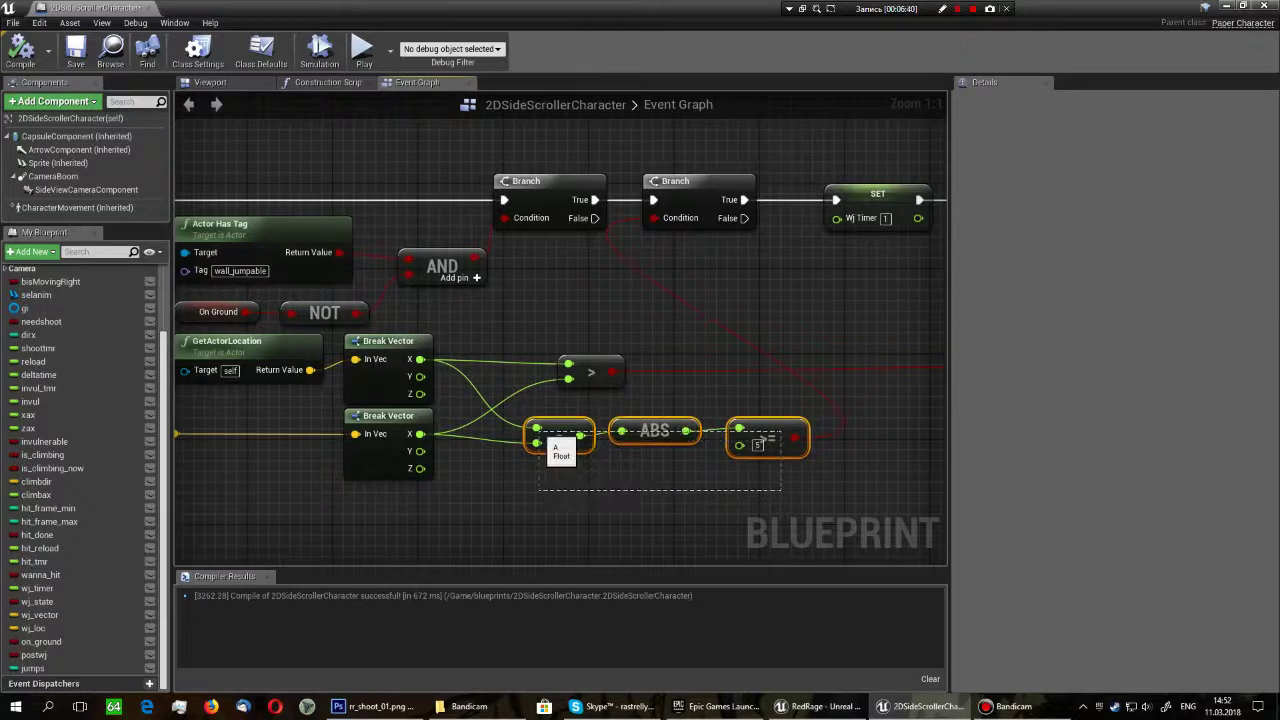
pyautogui.press('Delete')
pyautogui.click(675, 181)
pyautogui.press('Delete')
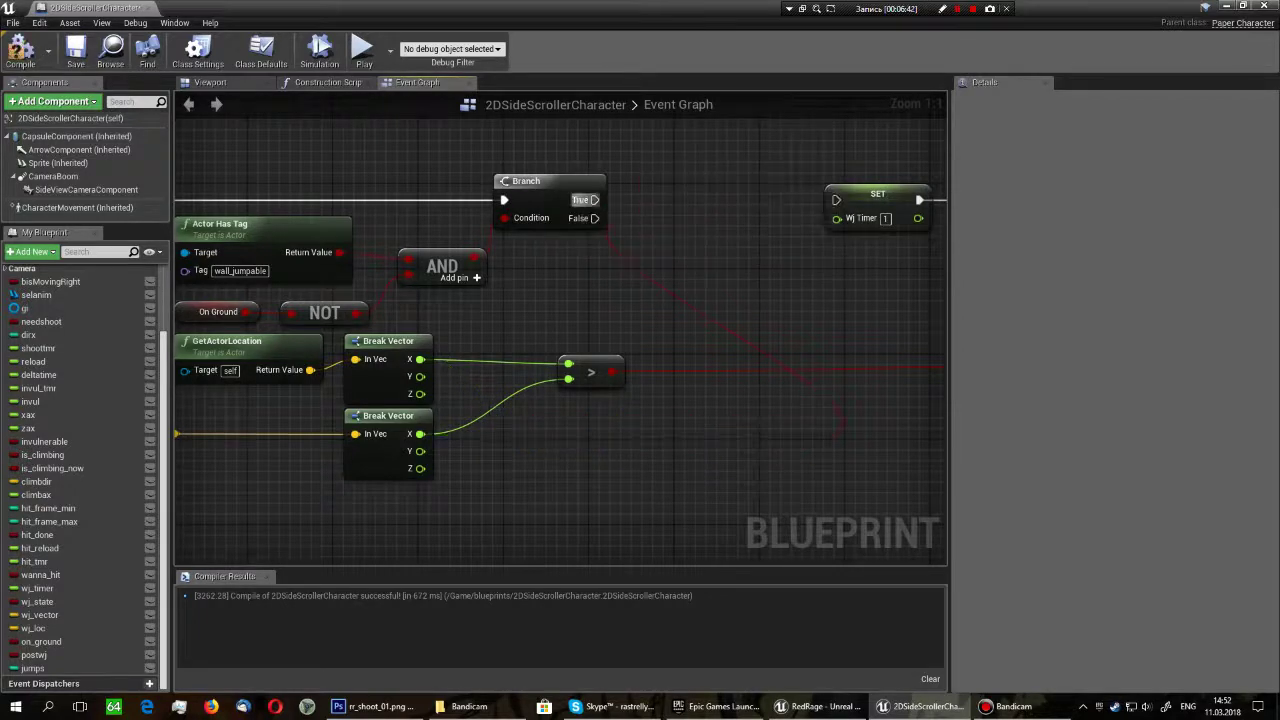
pyautogui.moveTo(595, 199); pyautogui.dragTo(845, 218)
pyautogui.click(870, 200)
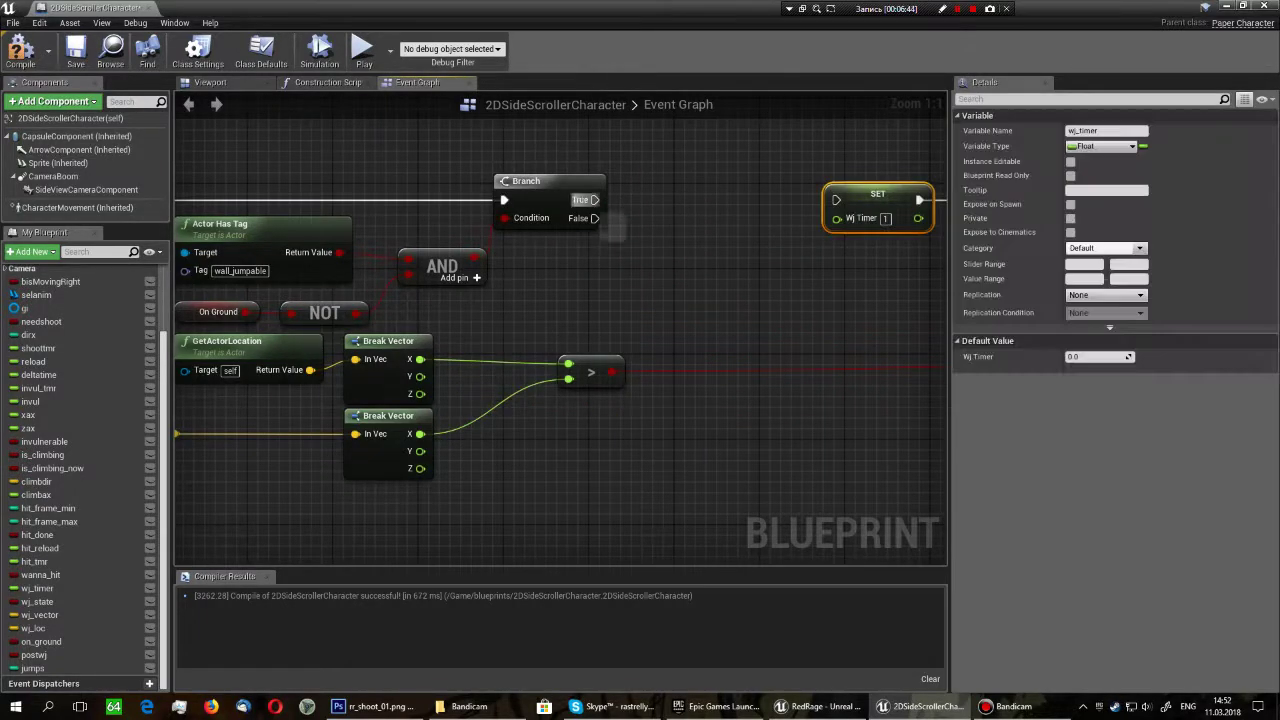
pyautogui.click(560, 210)
pyautogui.moveTo(595, 199)
pyautogui.mouseDown()
pyautogui.moveTo(860, 224)
pyautogui.moveTo(836, 200)
pyautogui.mouseUp()
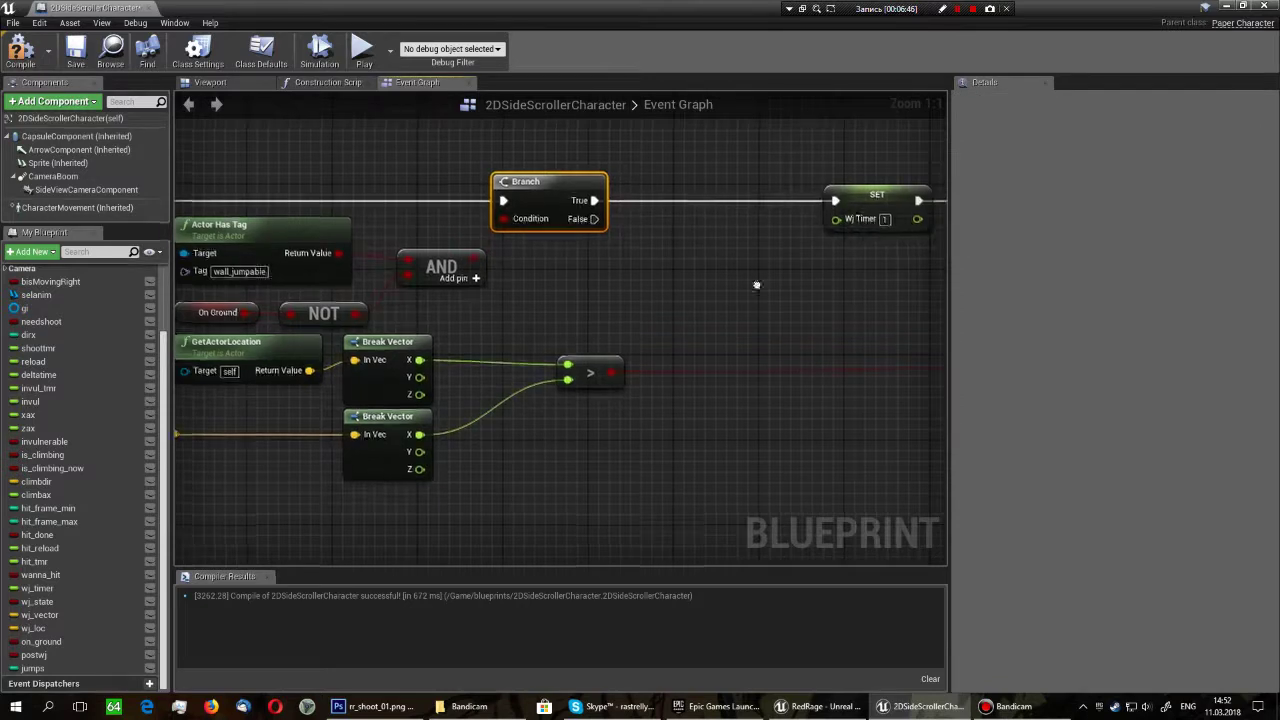
pyautogui.moveTo(810, 222); pyautogui.dragTo(760, 204, button='right')
pyautogui.scroll(-1, 760, 203)
pyautogui.moveTo(765, 195); pyautogui.dragTo(653, 195)
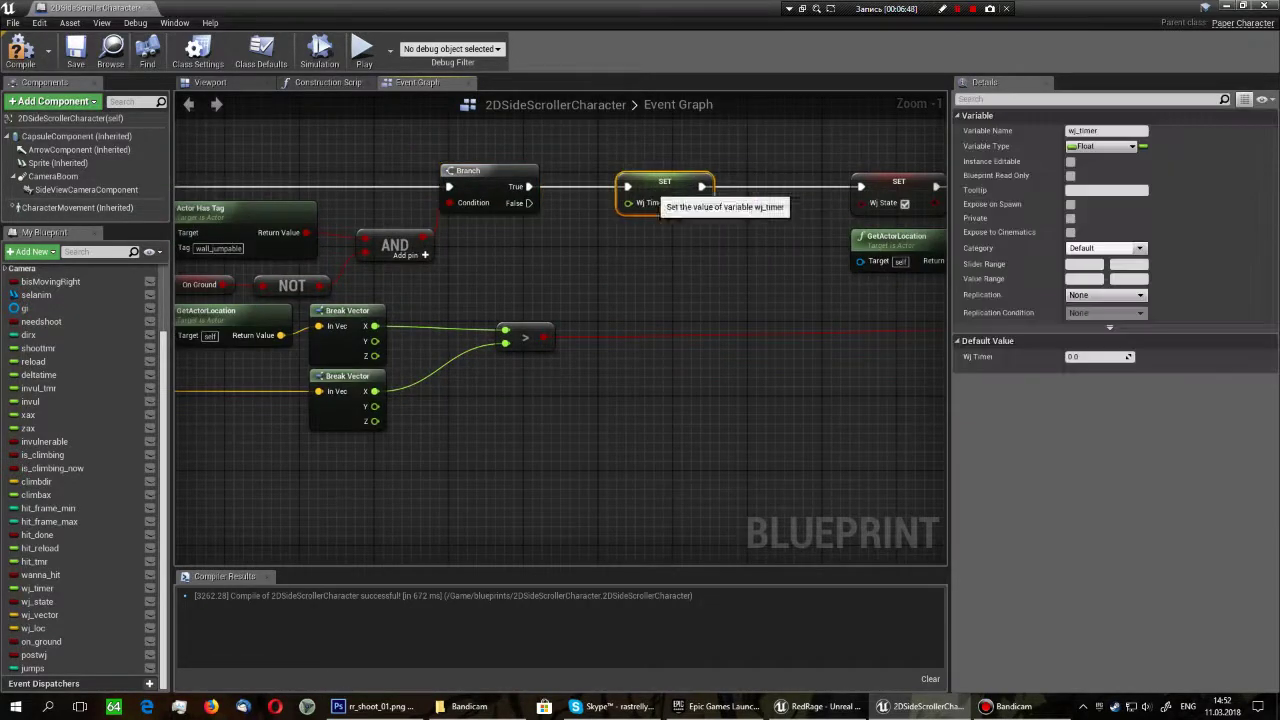
pyautogui.click(600, 300)
pyautogui.moveTo(600, 300); pyautogui.dragTo(663, 346, button='right')
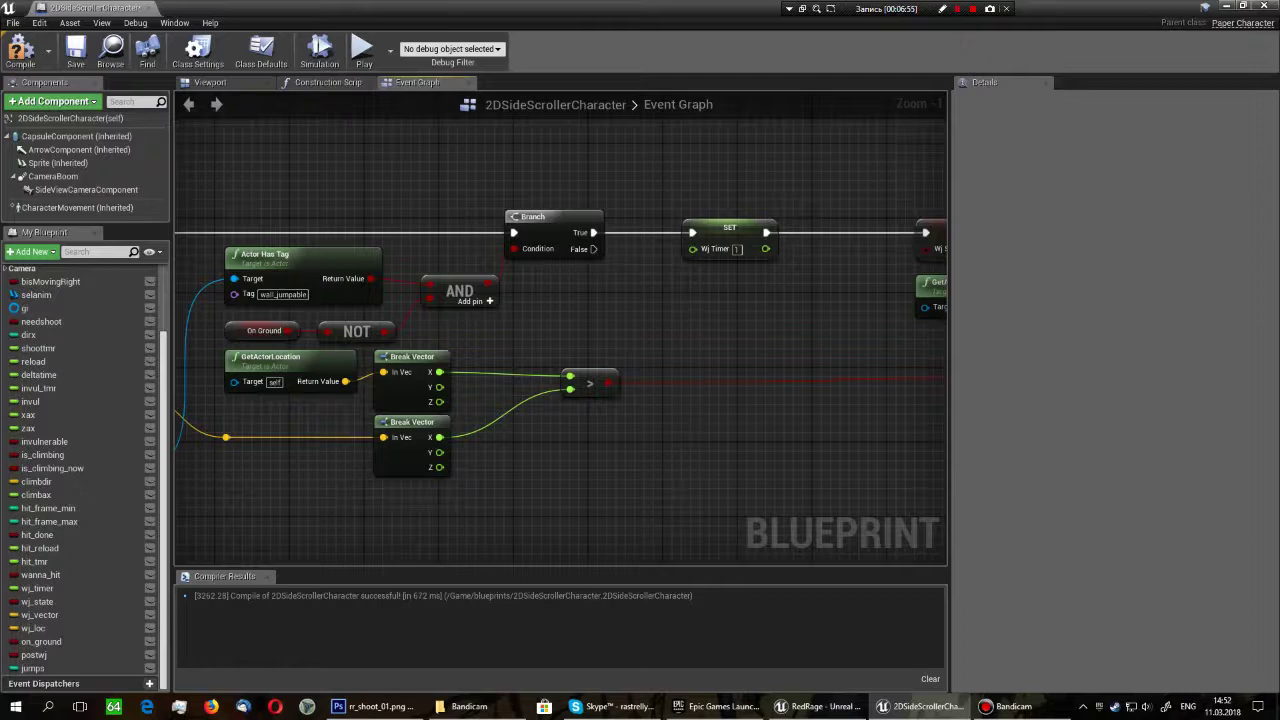
pyautogui.moveTo(755, 245)
pyautogui.mouseDown(button='right')
pyautogui.moveTo(673, 270)
pyautogui.moveTo(545, 268)
pyautogui.mouseUp(button='right')
pyautogui.click(540, 262)
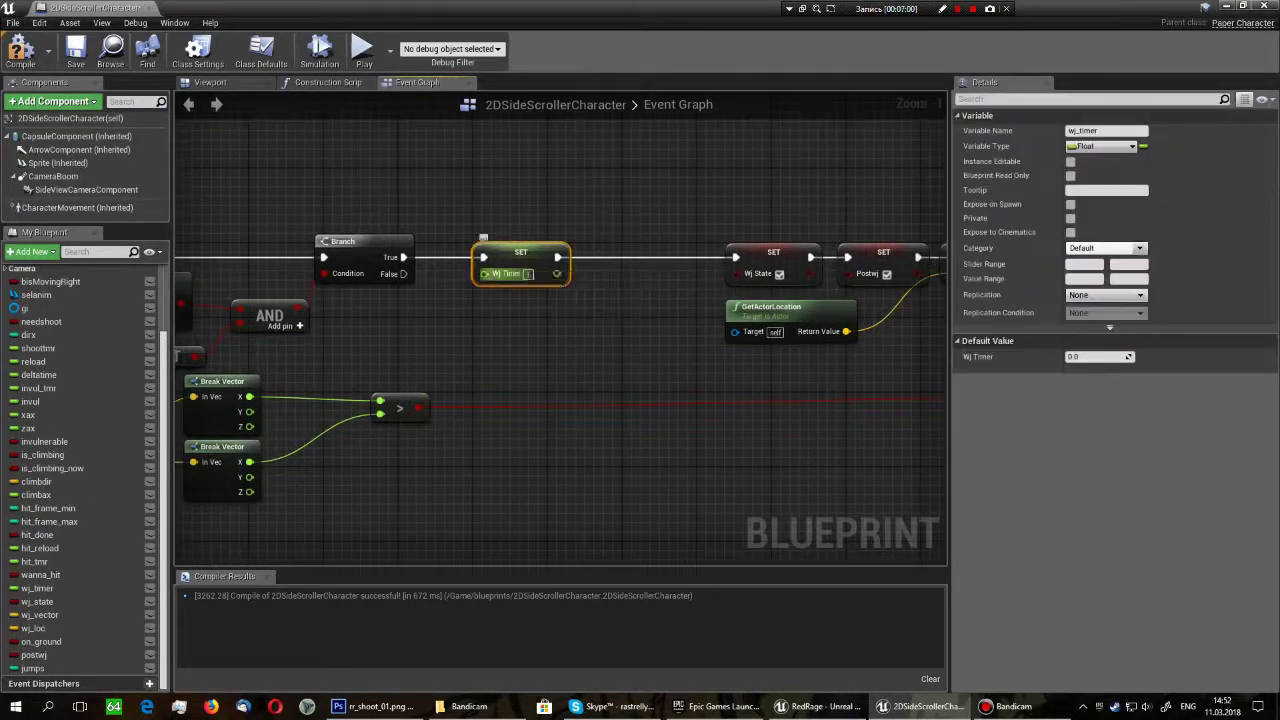
pyautogui.scroll(1, 540, 270)
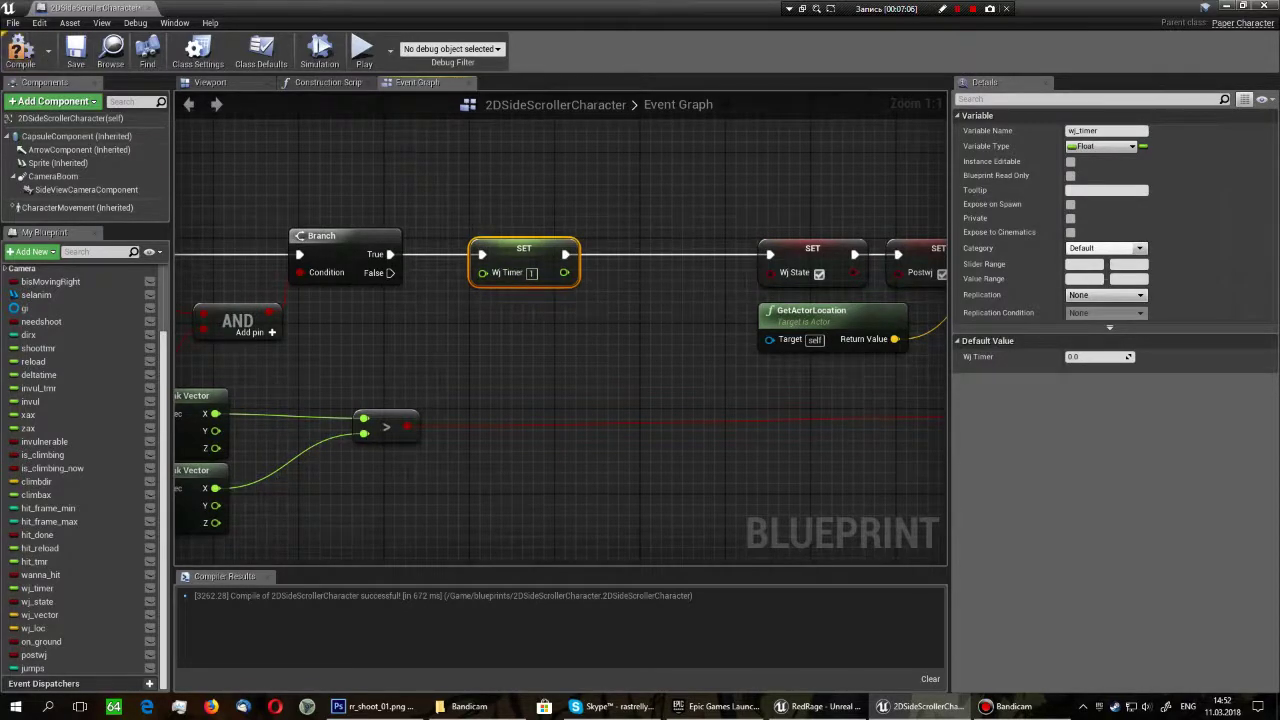
pyautogui.moveTo(564, 273); pyautogui.dragTo(389, 273, button='right')
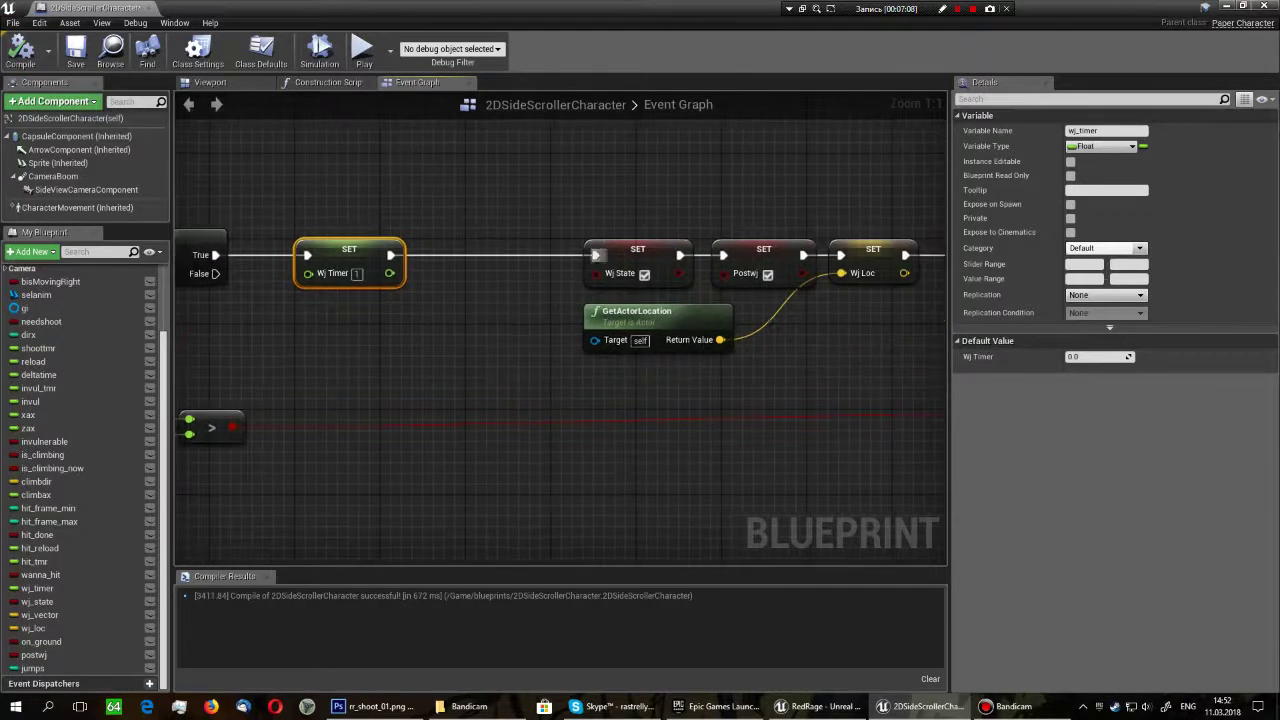
pyautogui.moveTo(598, 256); pyautogui.dragTo(438, 256)
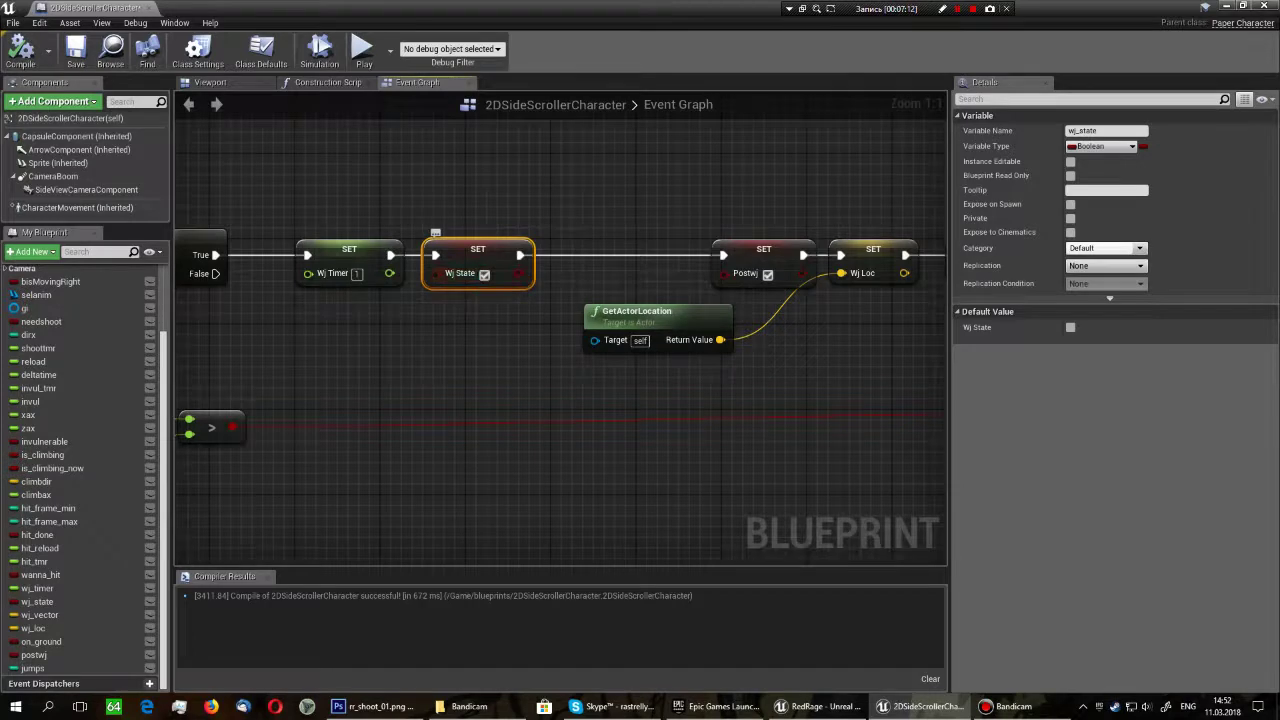
pyautogui.moveTo(600, 380); pyautogui.dragTo(530, 380, button='right')
pyautogui.moveTo(688, 266); pyautogui.dragTo(528, 266)
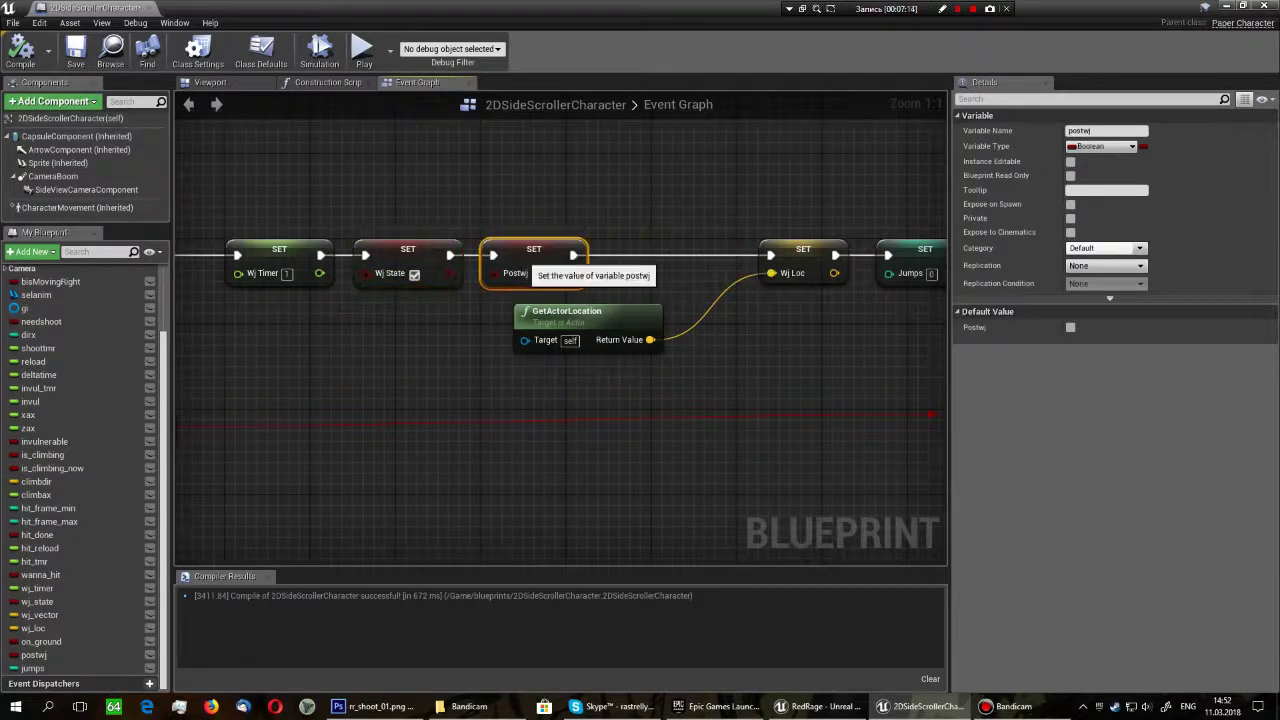
pyautogui.click(537, 274)
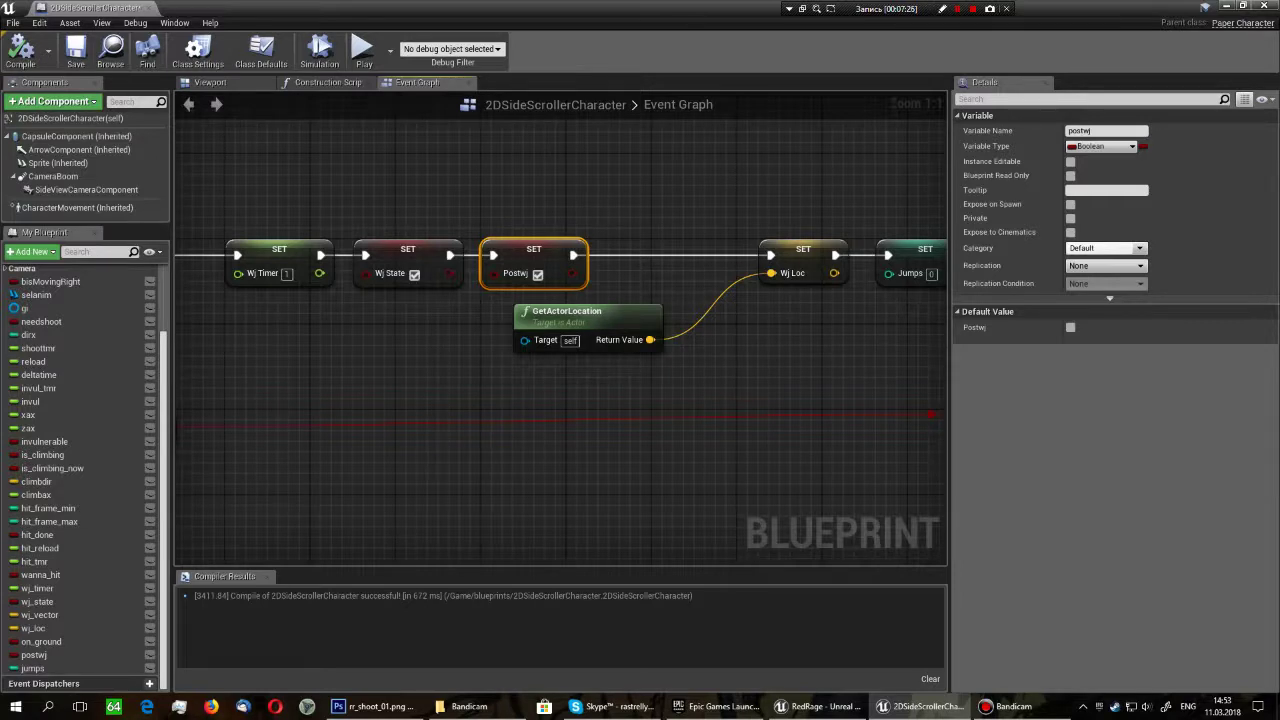
pyautogui.moveTo(640, 450); pyautogui.dragTo(446, 450, button='right')
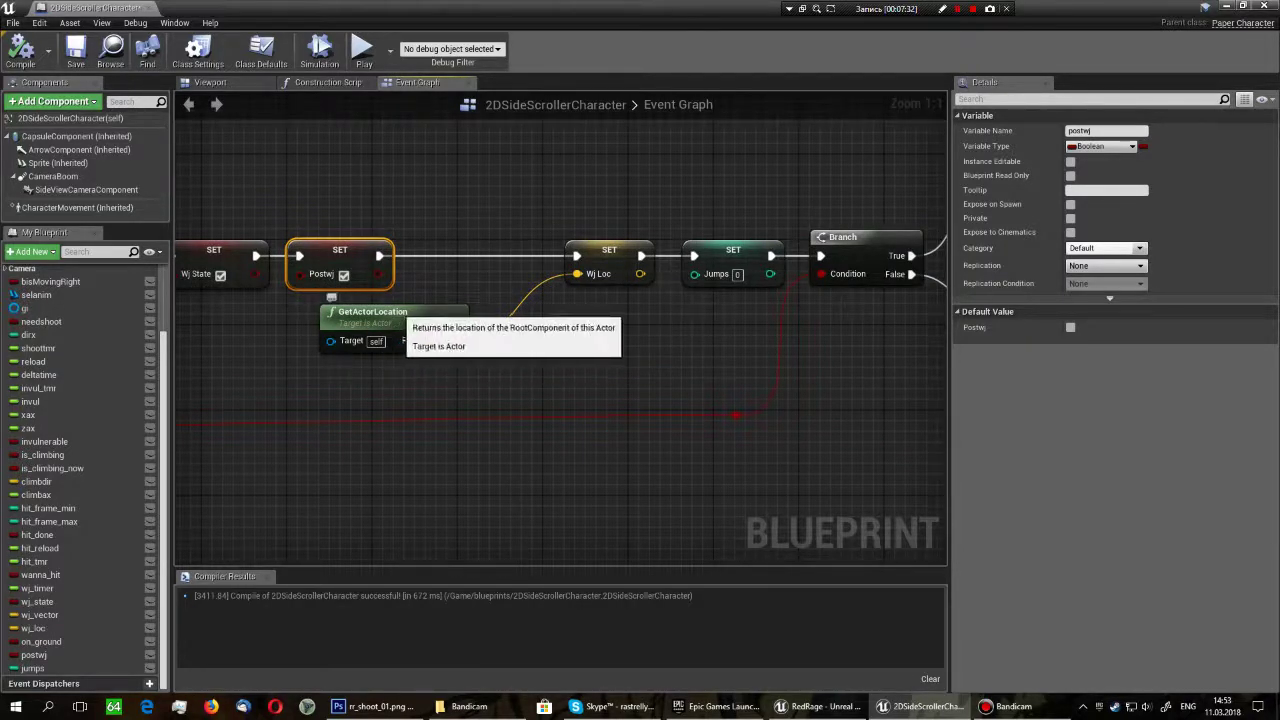
pyautogui.click(609, 252)
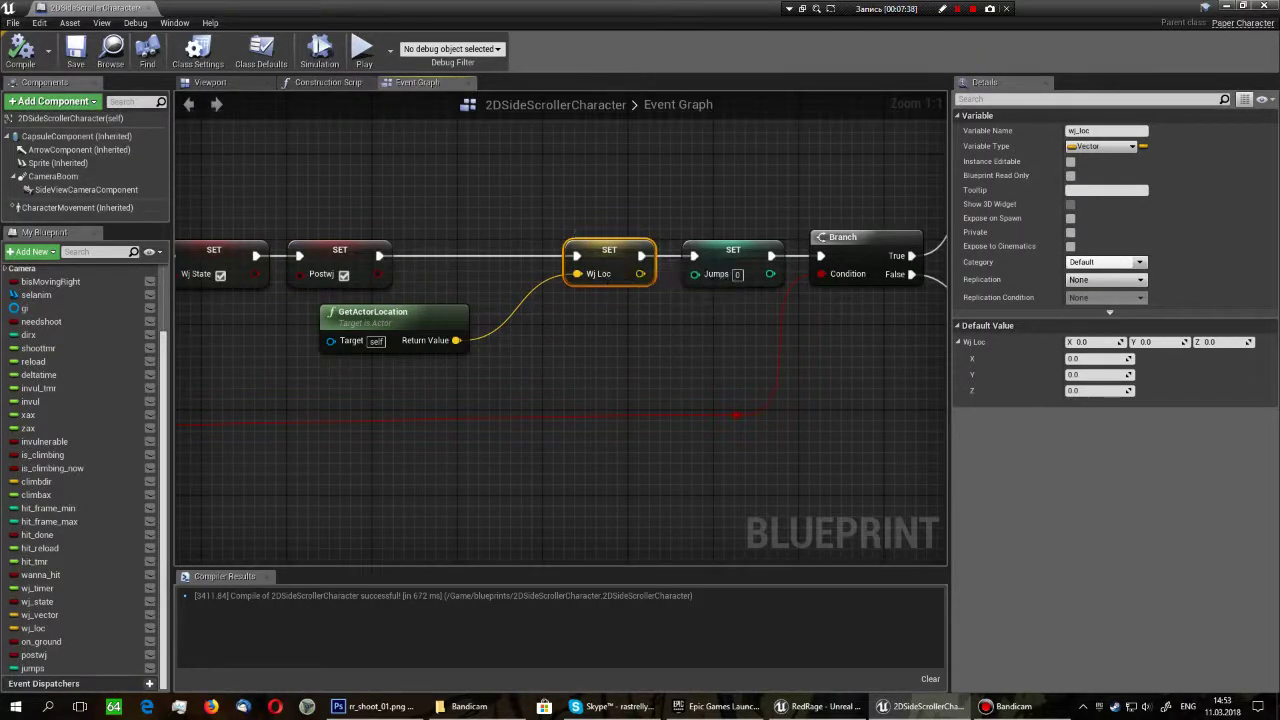
pyautogui.moveTo(770, 273); pyautogui.dragTo(659, 326, button='right')
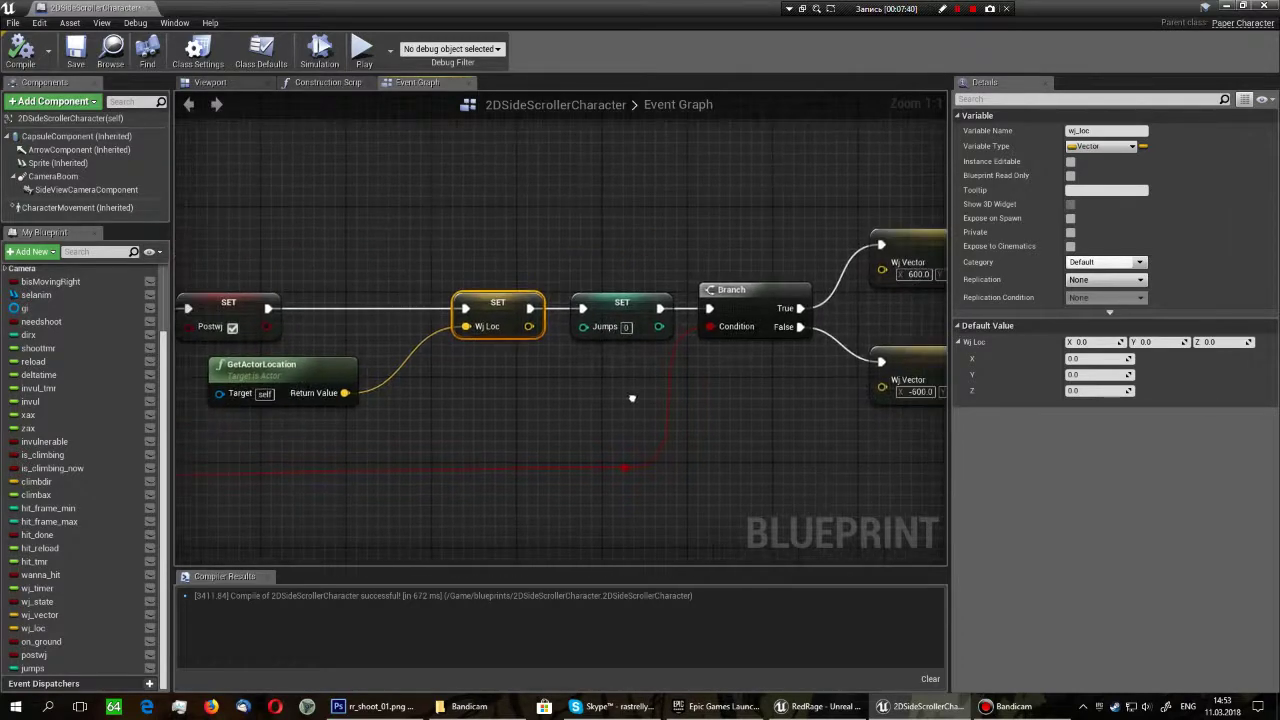
pyautogui.click(659, 326)
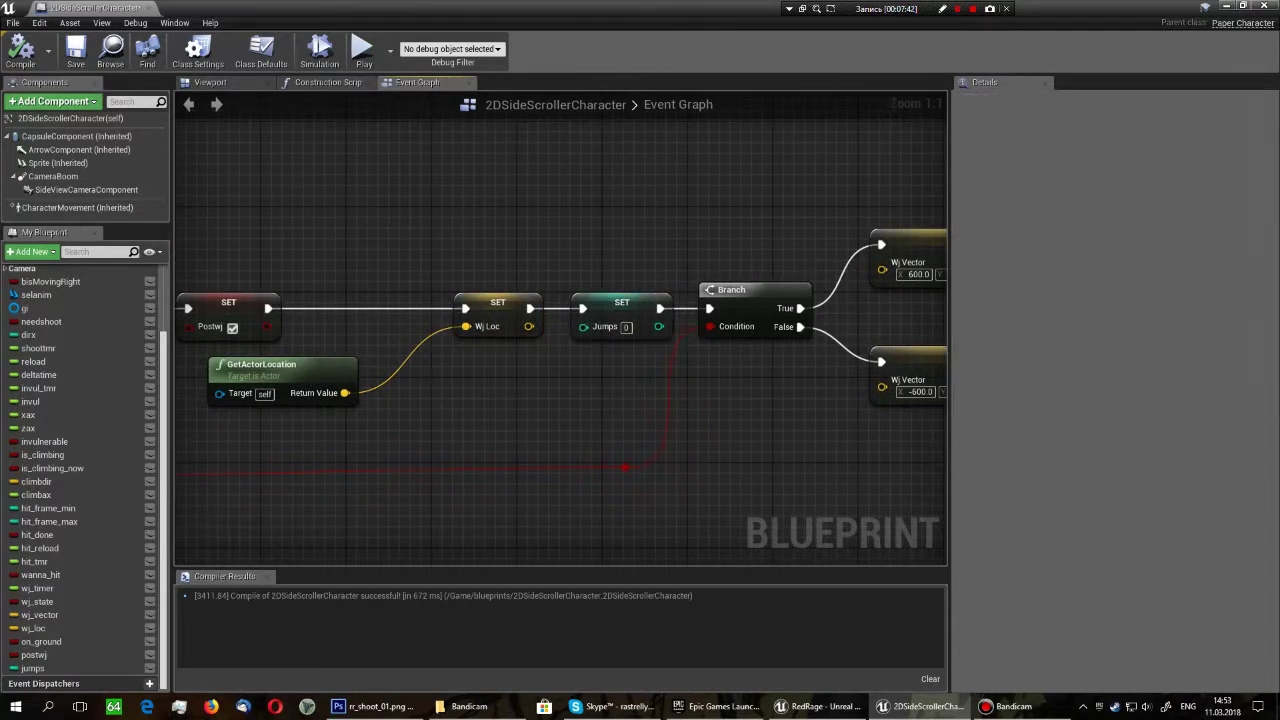
pyautogui.moveTo(714, 391); pyautogui.dragTo(449, 410, button='right')
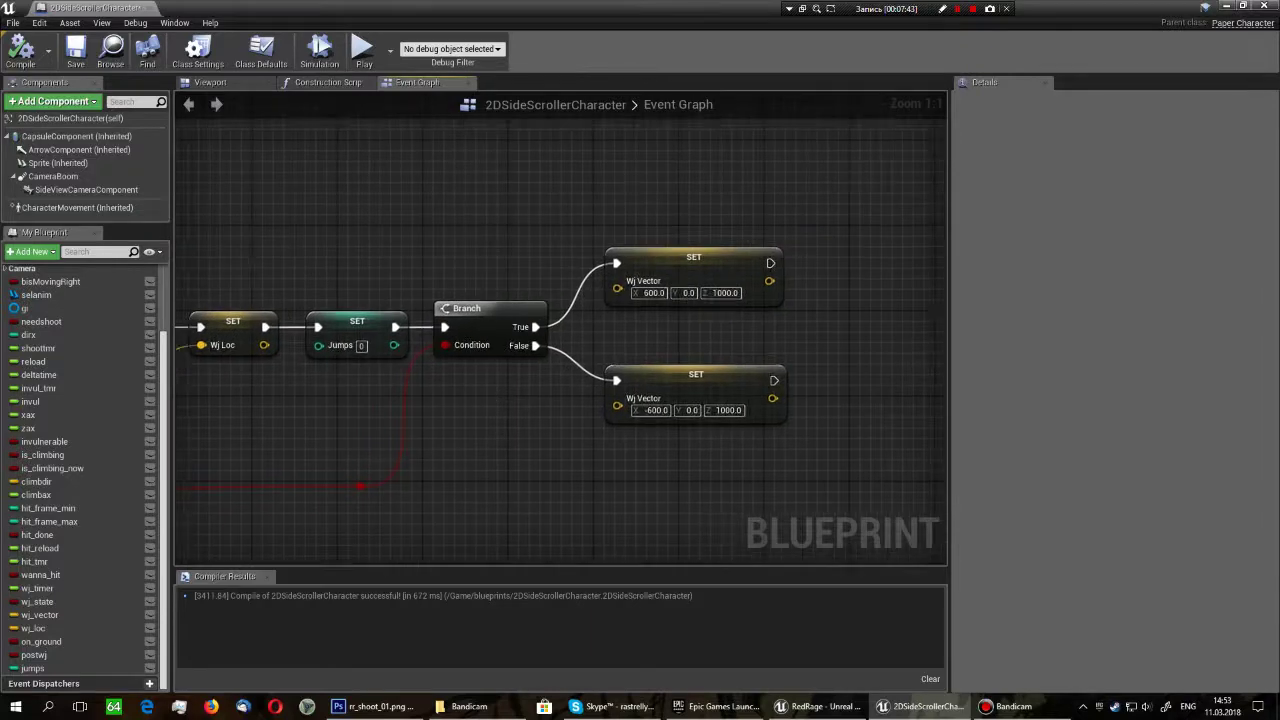
pyautogui.moveTo(453, 434); pyautogui.dragTo(717, 367, button='right')
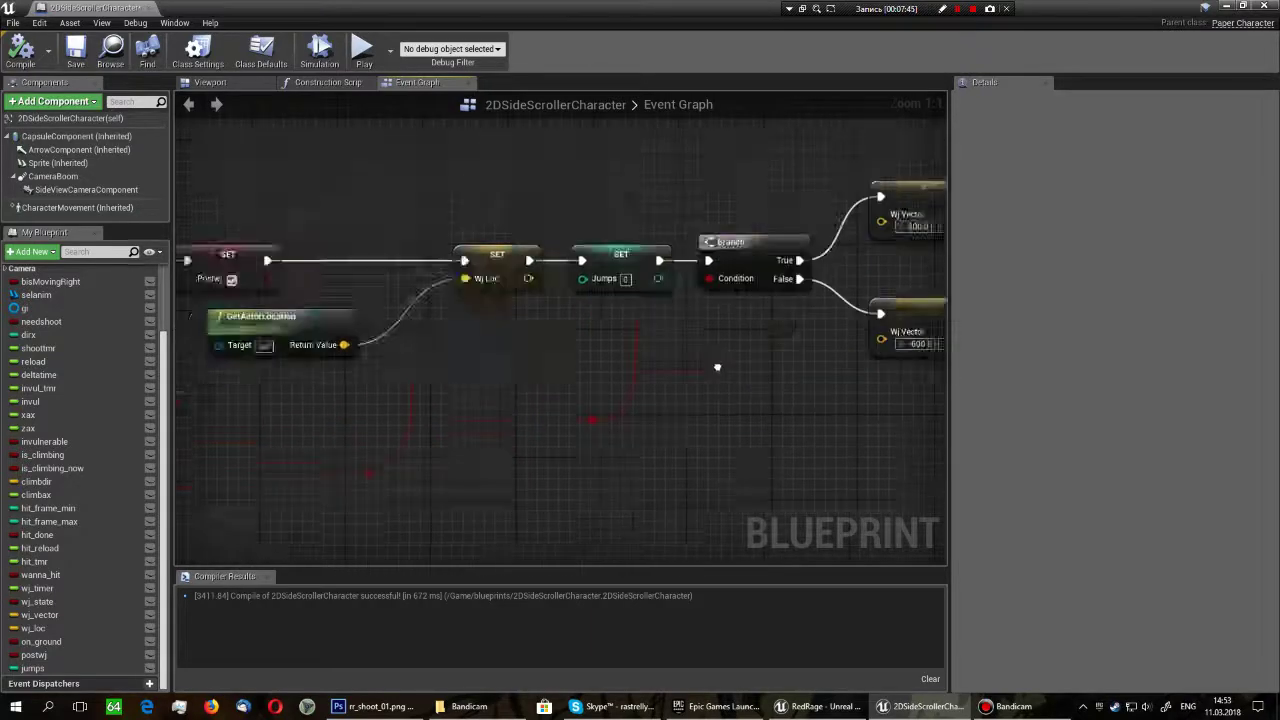
pyautogui.scroll(-3, 717, 367)
pyautogui.scroll(3, 400, 410)
pyautogui.moveTo(480, 414); pyautogui.dragTo(523, 400, button='right')
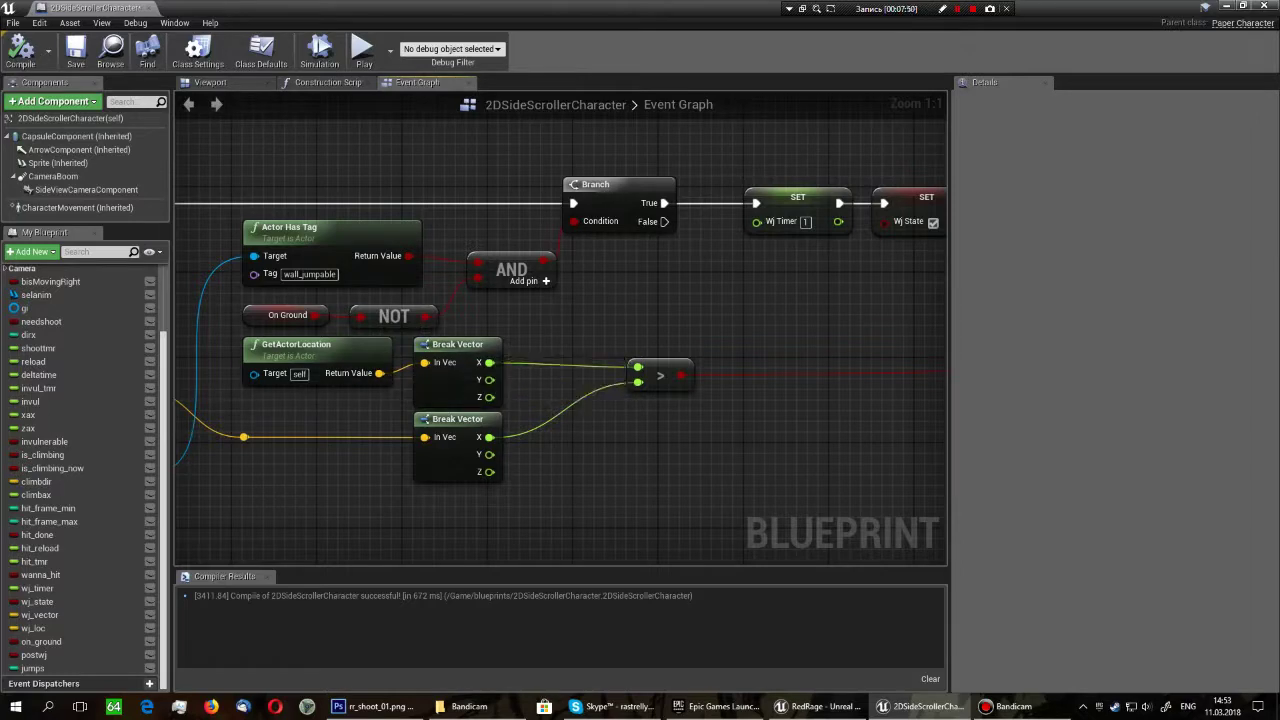
pyautogui.moveTo(213, 377); pyautogui.dragTo(440, 363)
pyautogui.moveTo(440, 365); pyautogui.dragTo(748, 327, button='right')
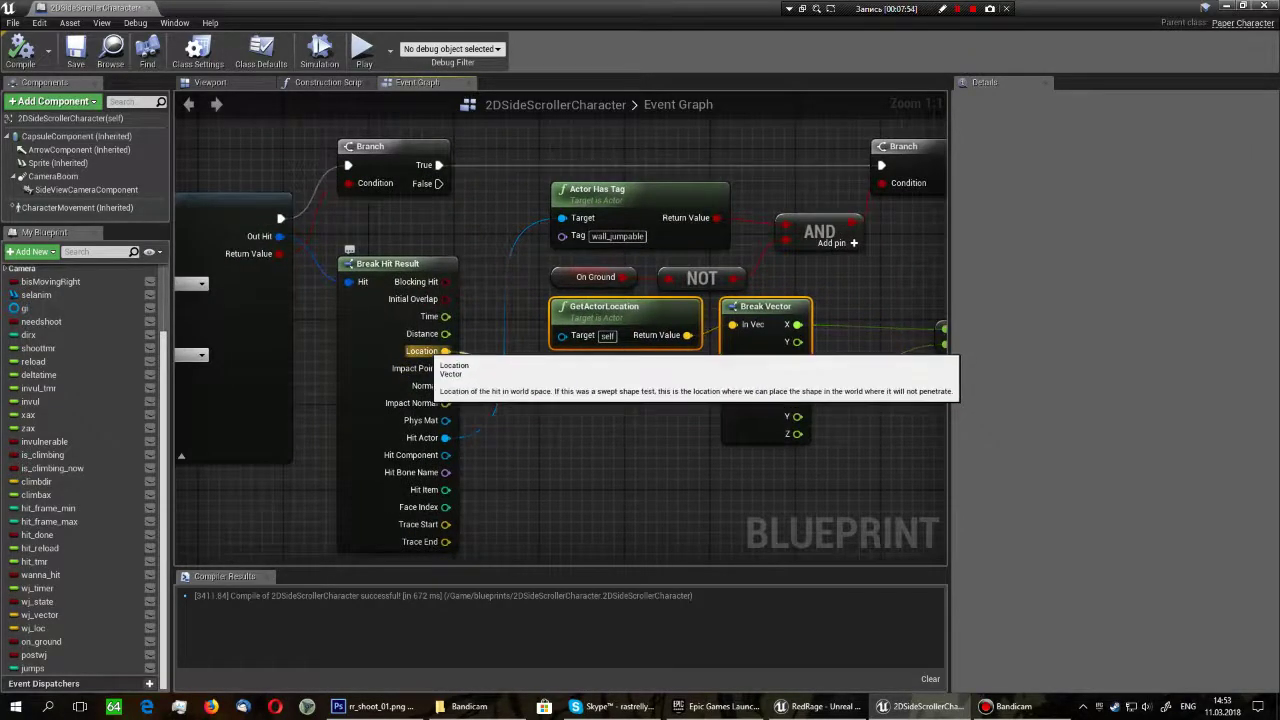
pyautogui.moveTo(447, 351); pyautogui.dragTo(733, 399)
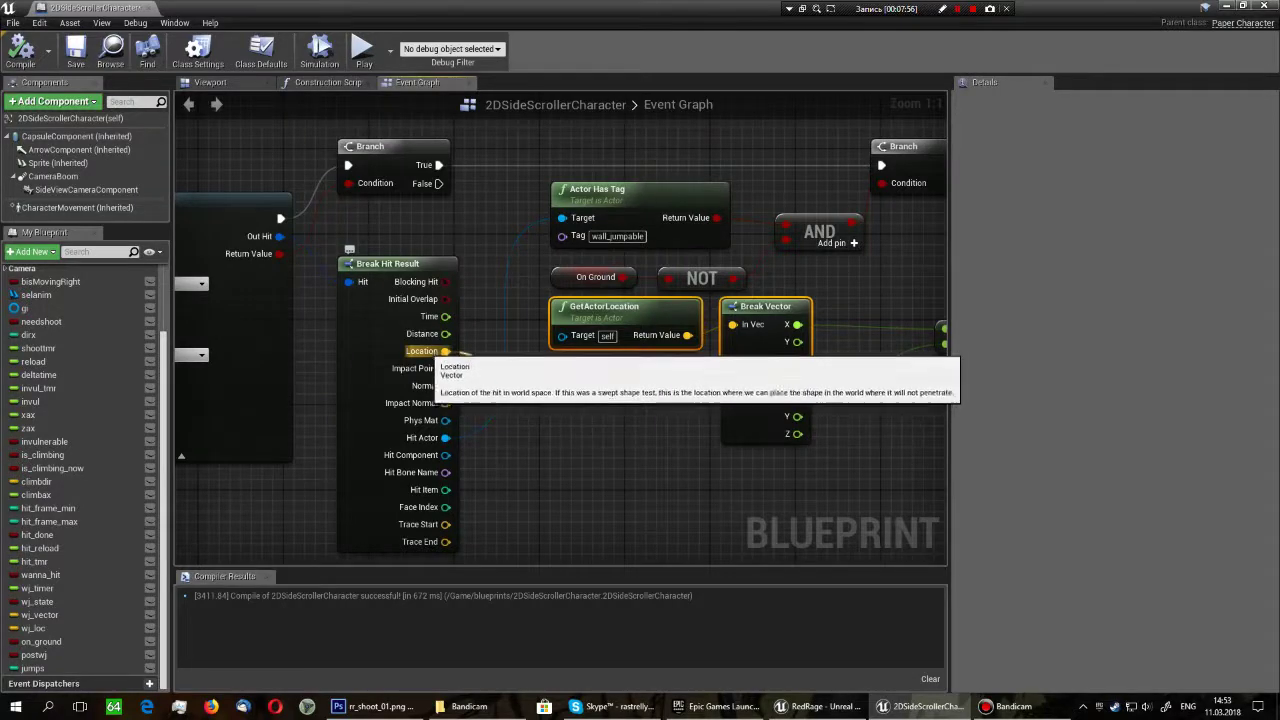
pyautogui.moveTo(795, 360); pyautogui.dragTo(642, 381, button='right')
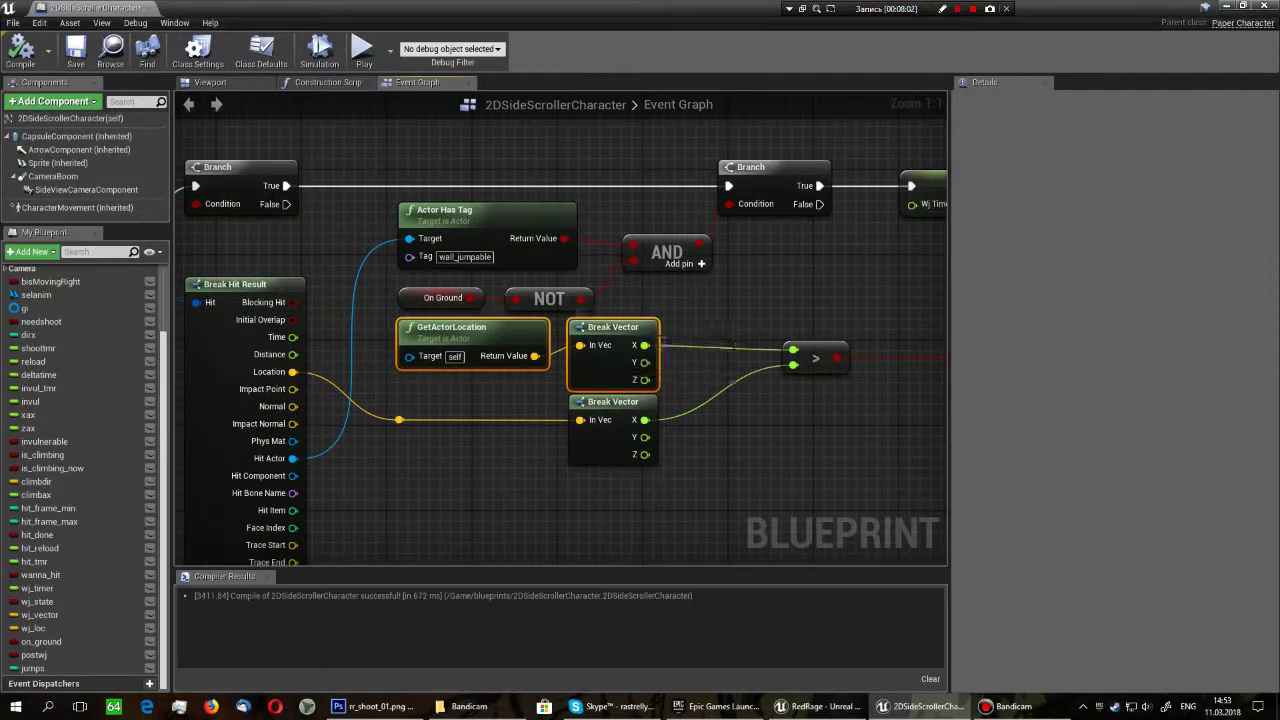
pyautogui.moveTo(582, 387)
pyautogui.mouseDown(button='right')
pyautogui.moveTo(600, 362)
pyautogui.moveTo(180, 381)
pyautogui.mouseUp(button='right')
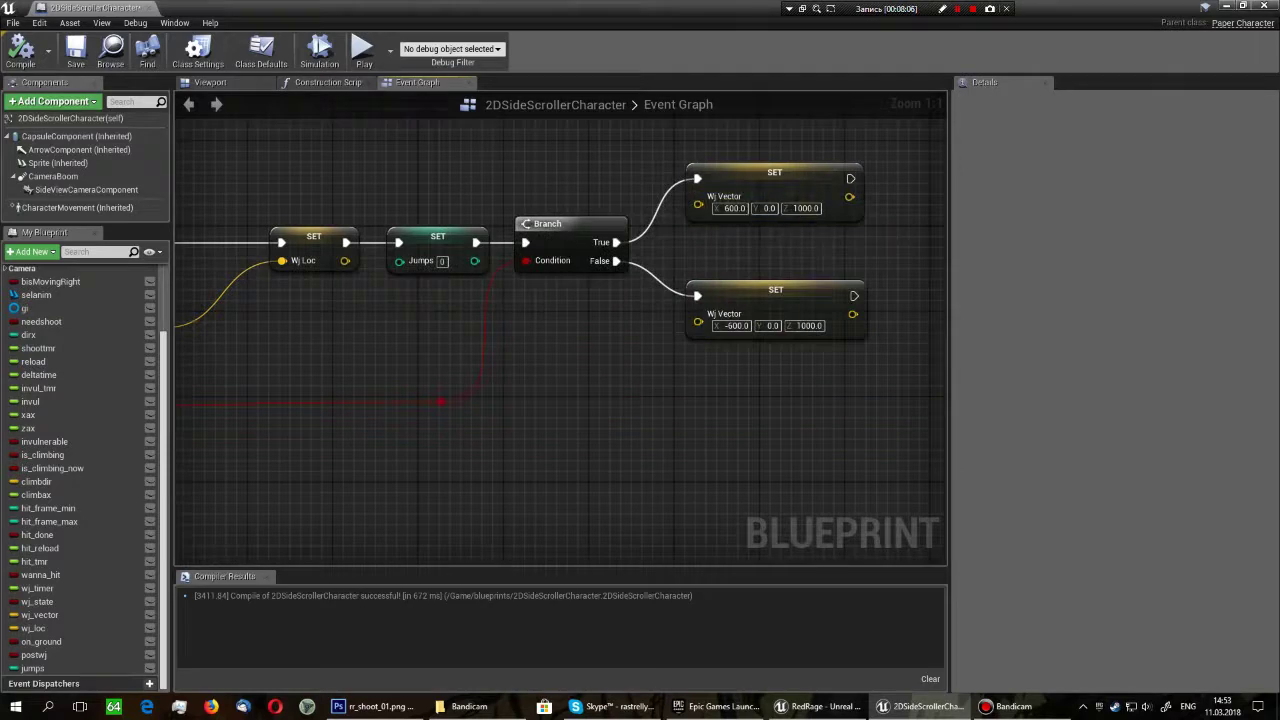
pyautogui.click(775, 185)
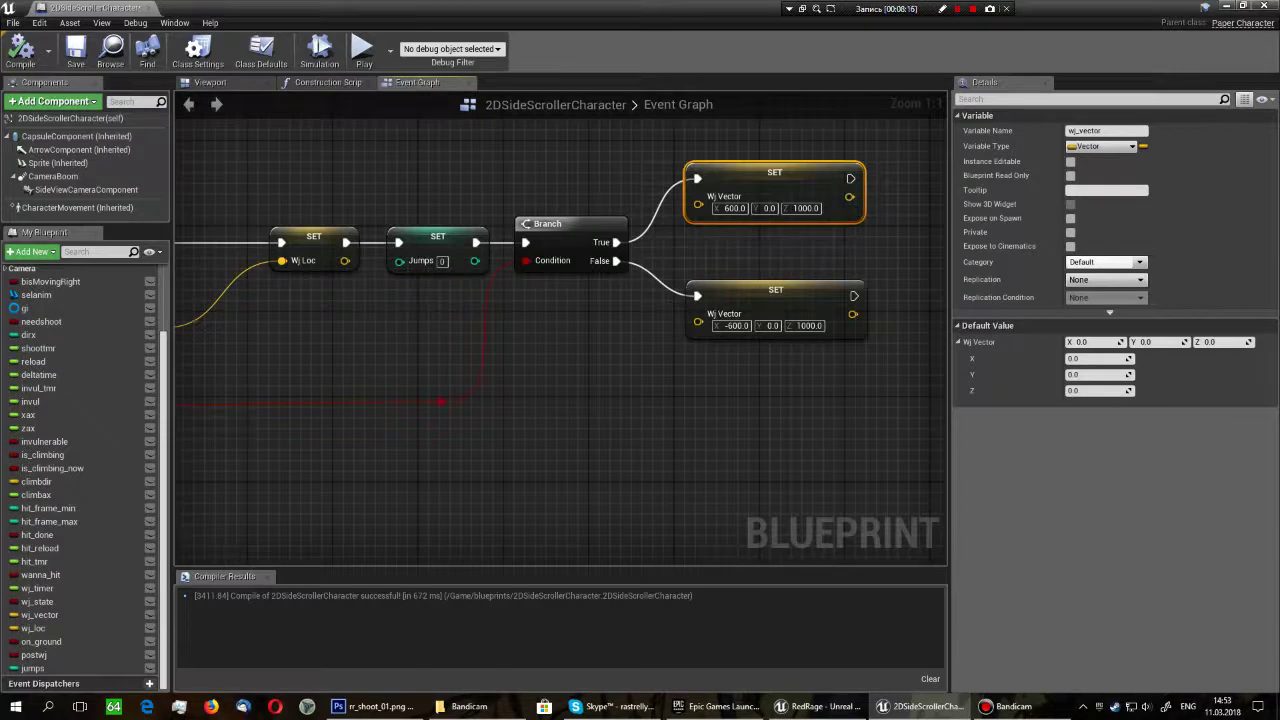
pyautogui.click(737, 318)
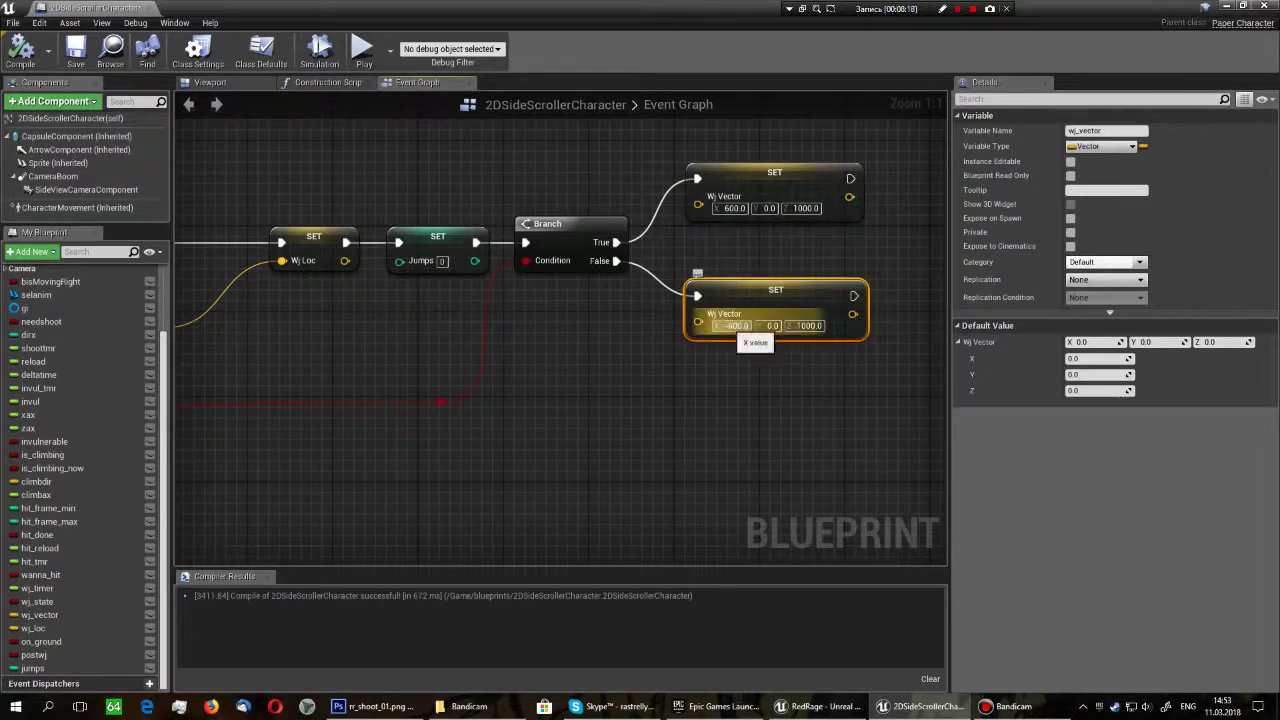
pyautogui.click(710, 410)
pyautogui.scroll(-11, 710, 410)
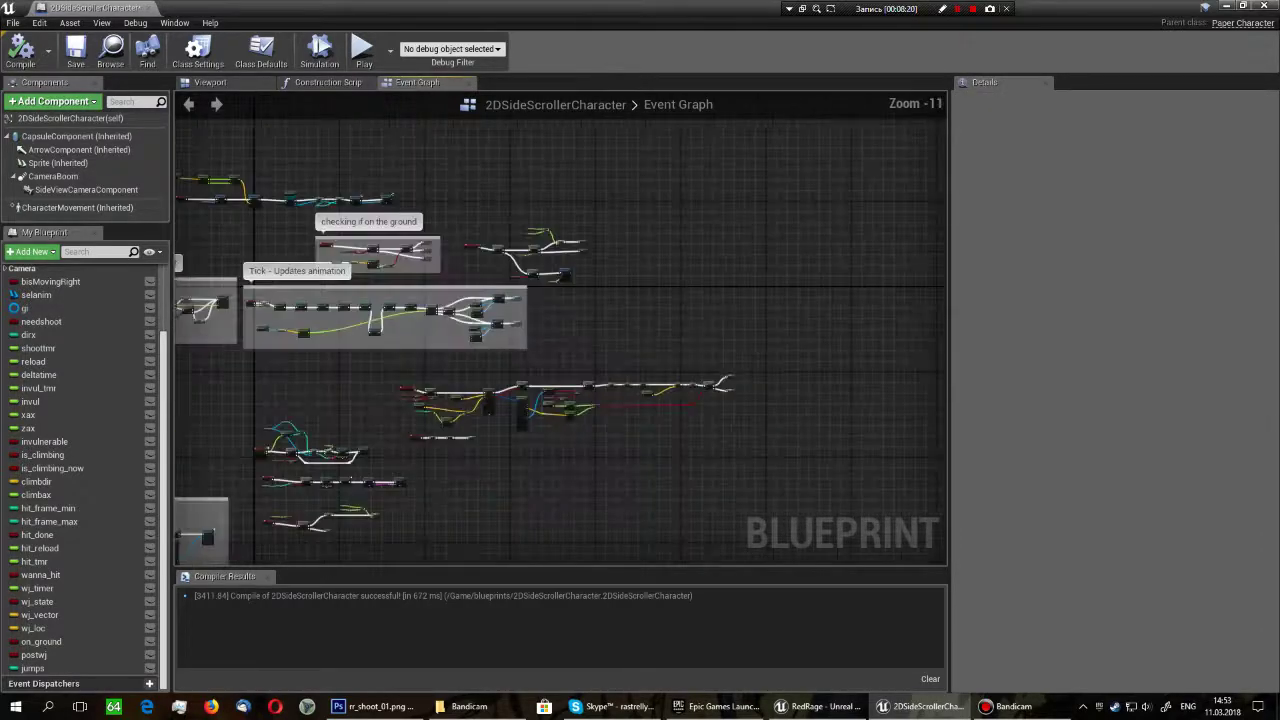
pyautogui.moveTo(647, 432); pyautogui.dragTo(643, 356, button='right')
pyautogui.scroll(4, 680, 288)
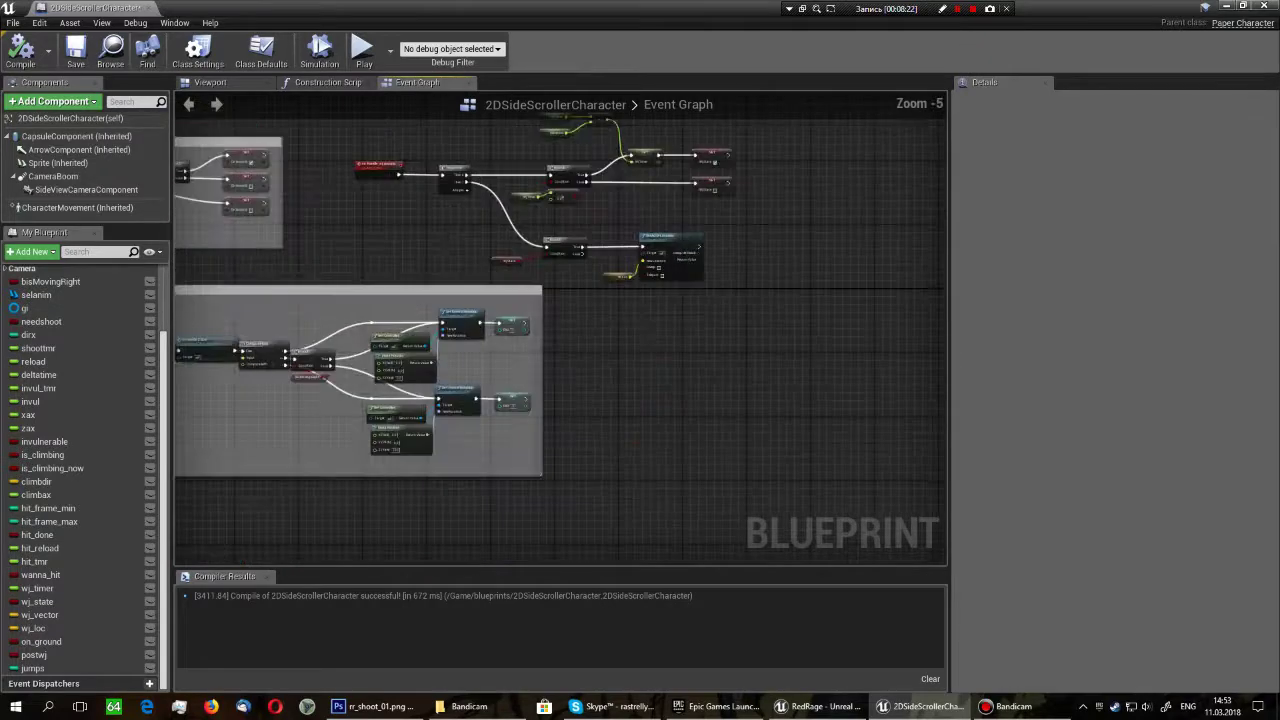
pyautogui.scroll(3, 680, 288)
pyautogui.scroll(3, 680, 288)
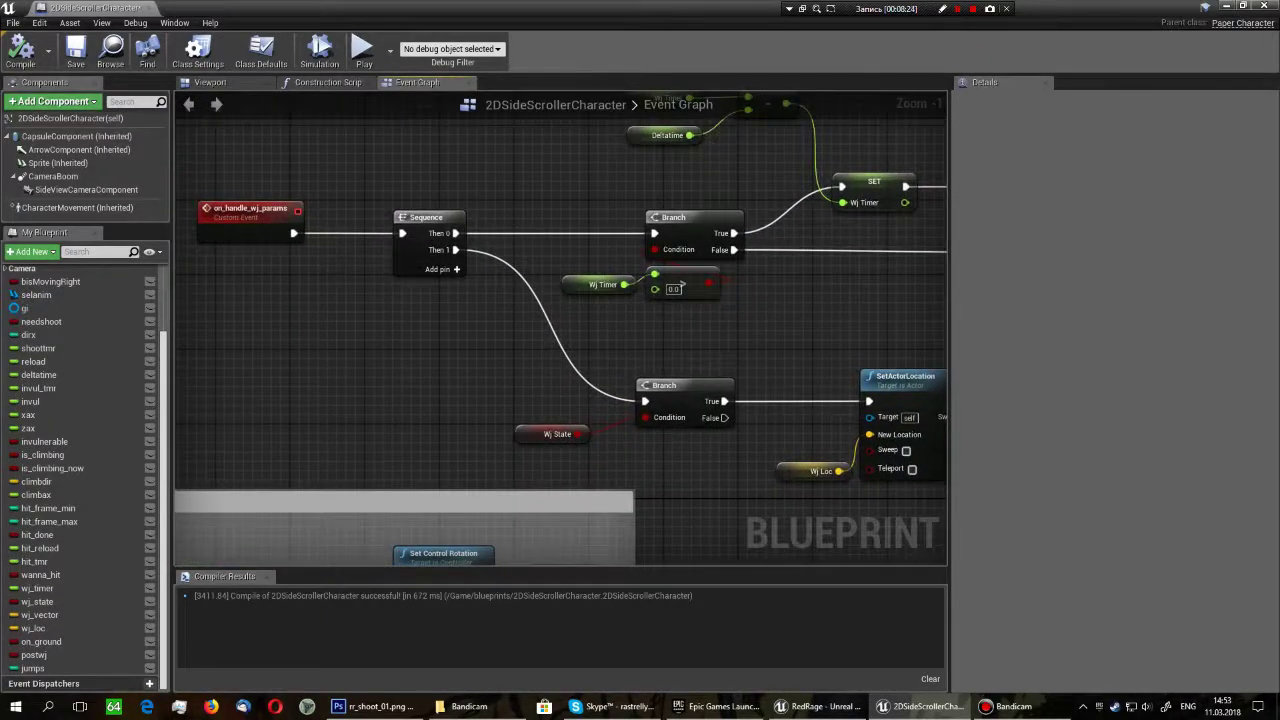
pyautogui.moveTo(681, 285)
pyautogui.mouseDown(button='right')
pyautogui.moveTo(556, 325)
pyautogui.moveTo(586, 313)
pyautogui.mouseUp(button='right')
pyautogui.scroll(-2, 556, 325)
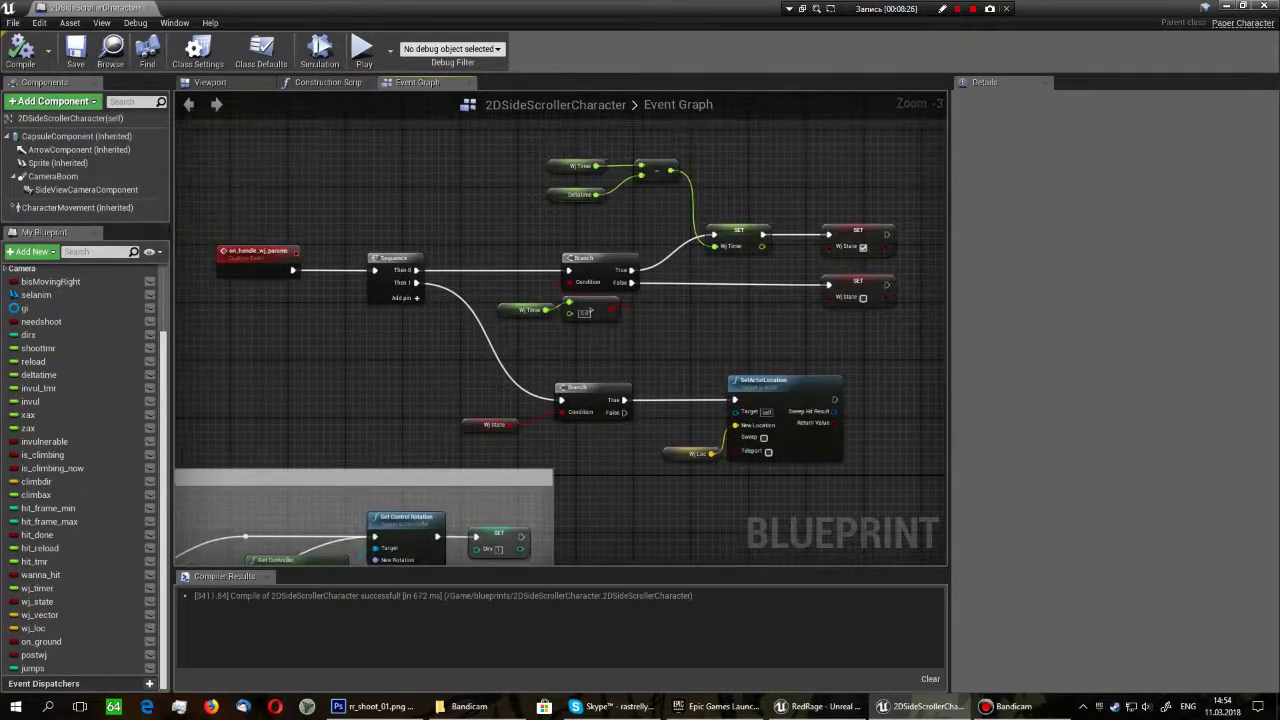
pyautogui.moveTo(230, 260); pyautogui.dragTo(251, 282, button='right')
pyautogui.scroll(3, 251, 282)
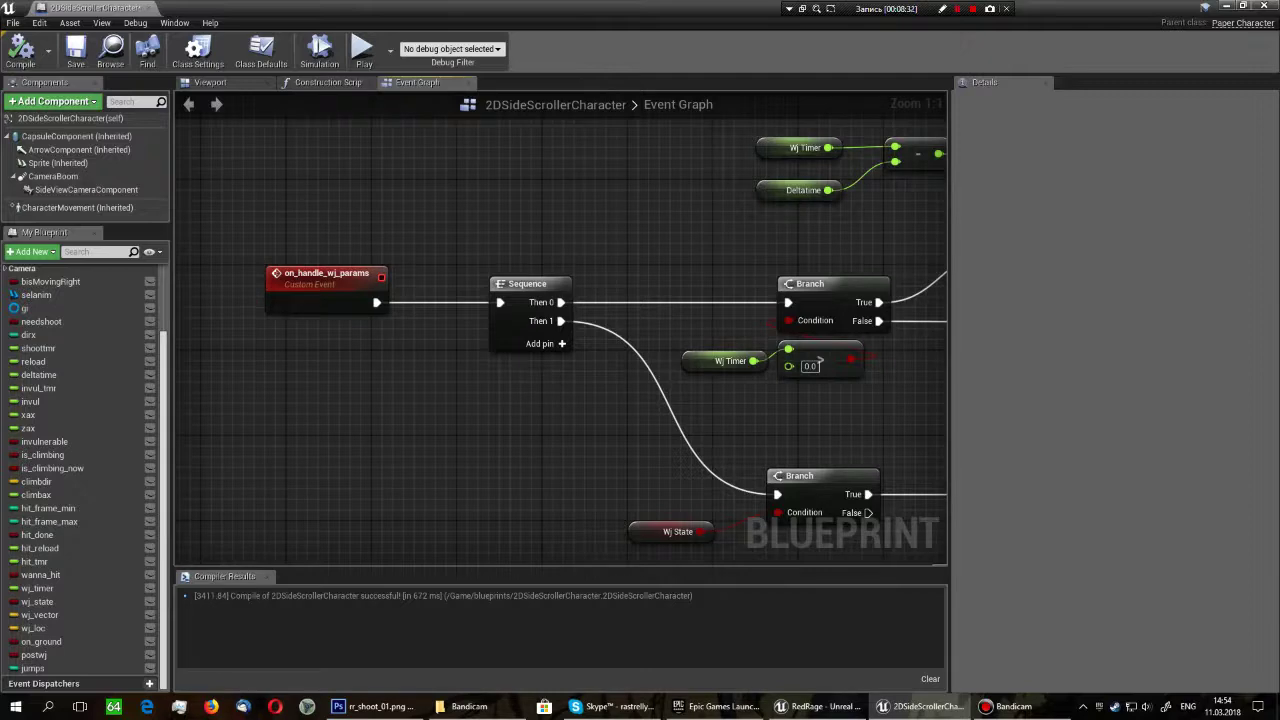
pyautogui.moveTo(575, 223); pyautogui.dragTo(531, 229, button='right')
pyautogui.scroll(-2, 531, 229)
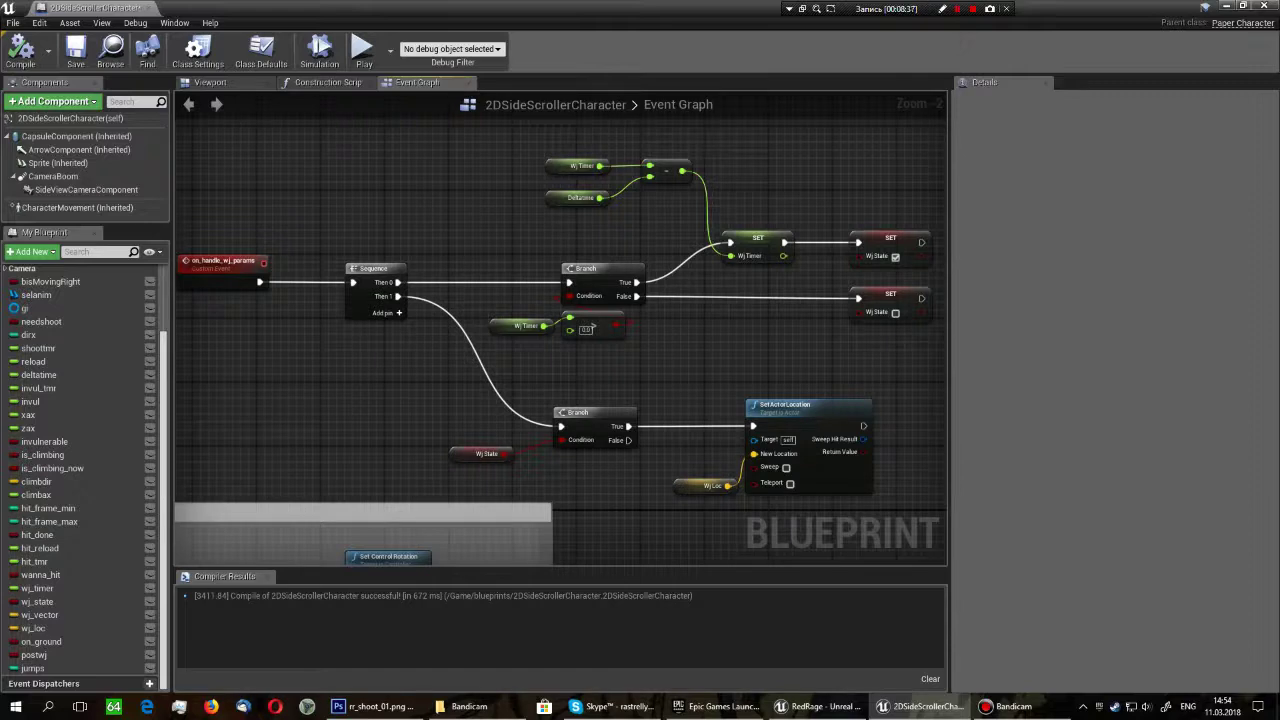
pyautogui.moveTo(587, 329); pyautogui.dragTo(591, 364, button='right')
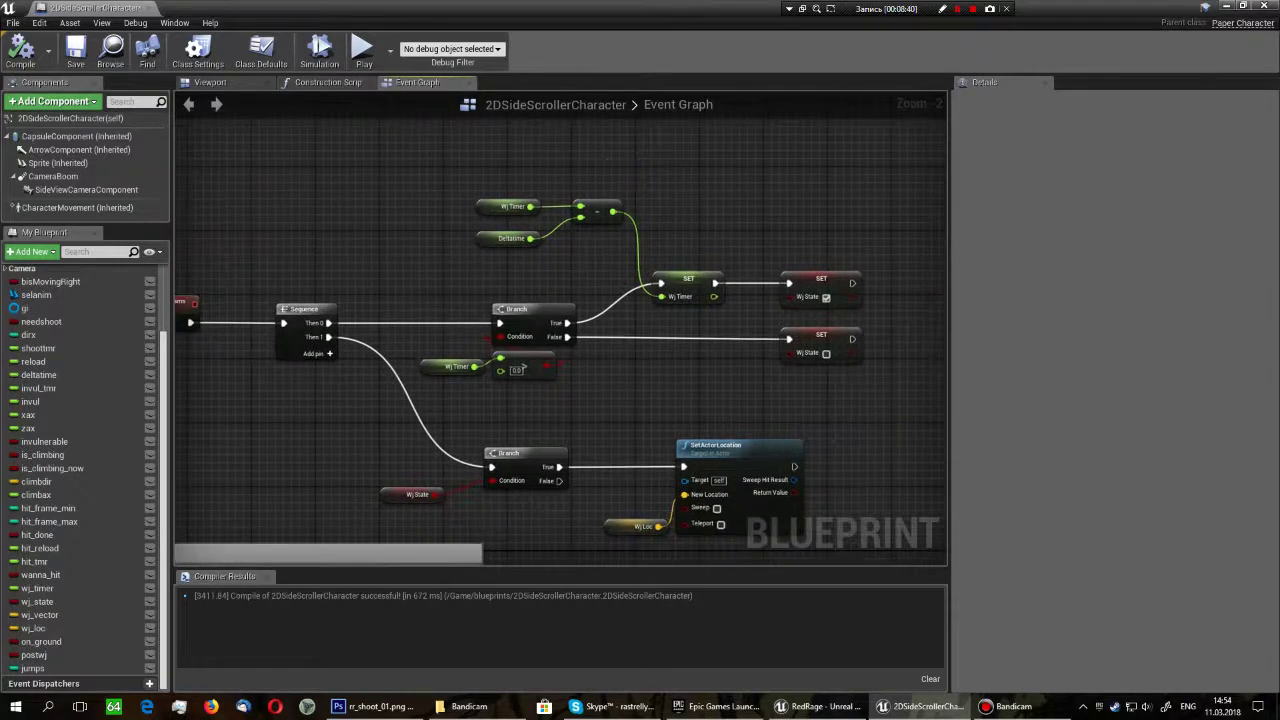
pyautogui.scroll(2, 548, 402)
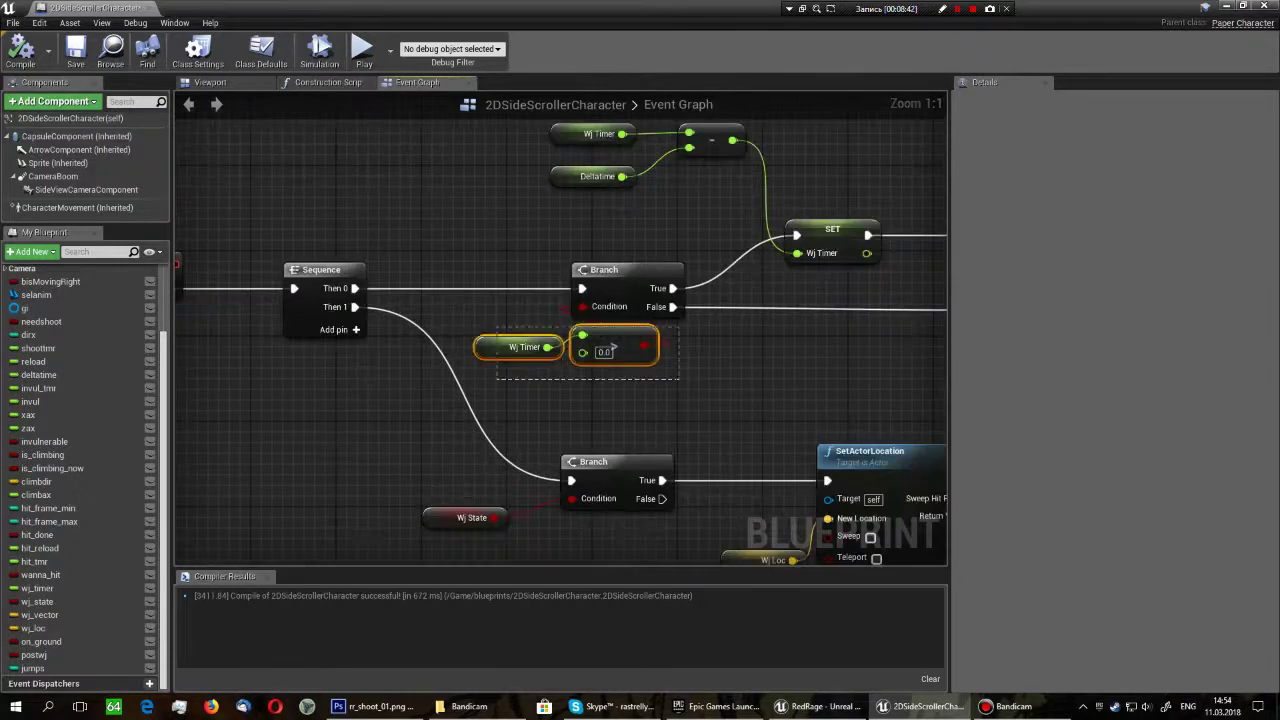
pyautogui.moveTo(600, 330); pyautogui.dragTo(361, 424, button='right')
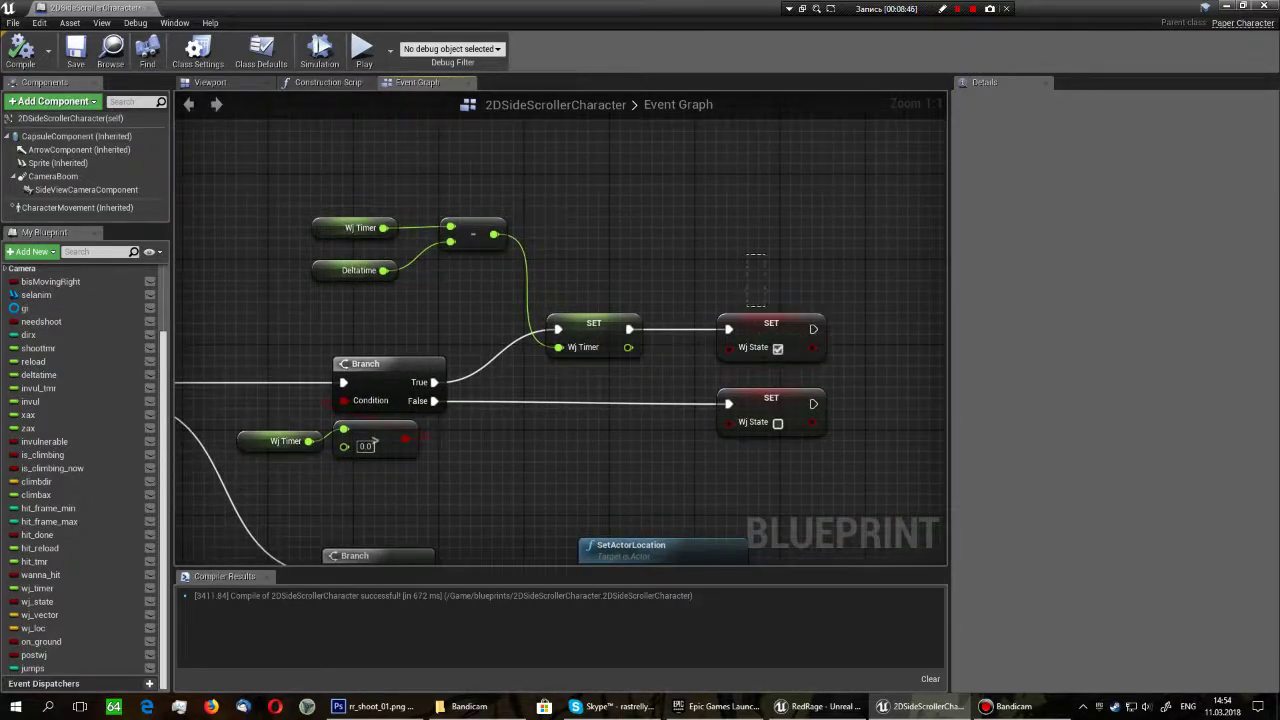
pyautogui.moveTo(334, 175); pyautogui.dragTo(578, 325)
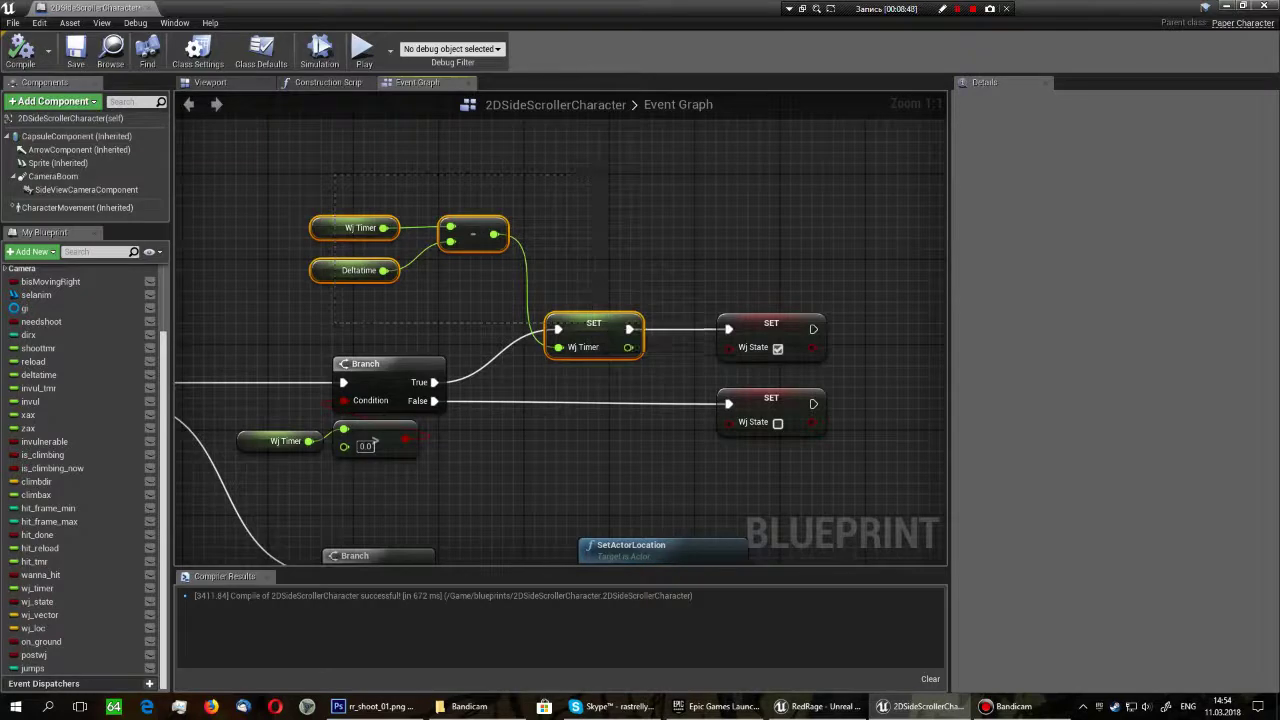
pyautogui.click(355, 270)
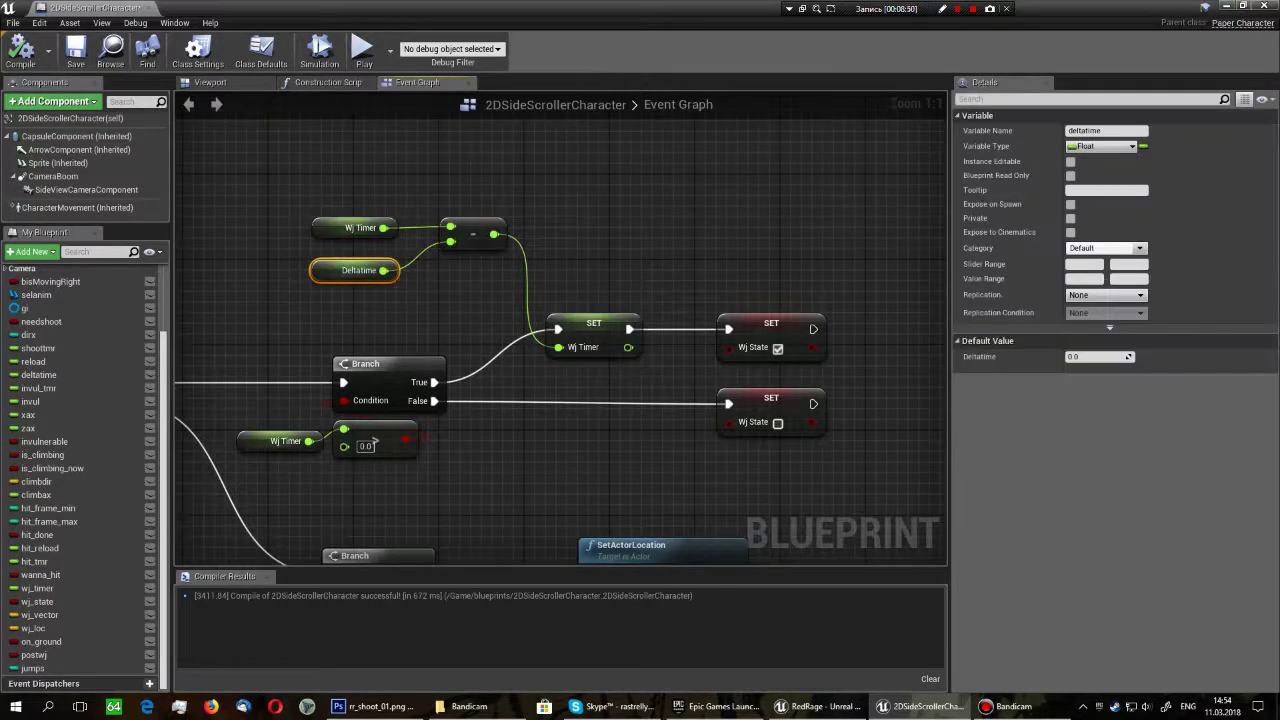
pyautogui.click(771, 335)
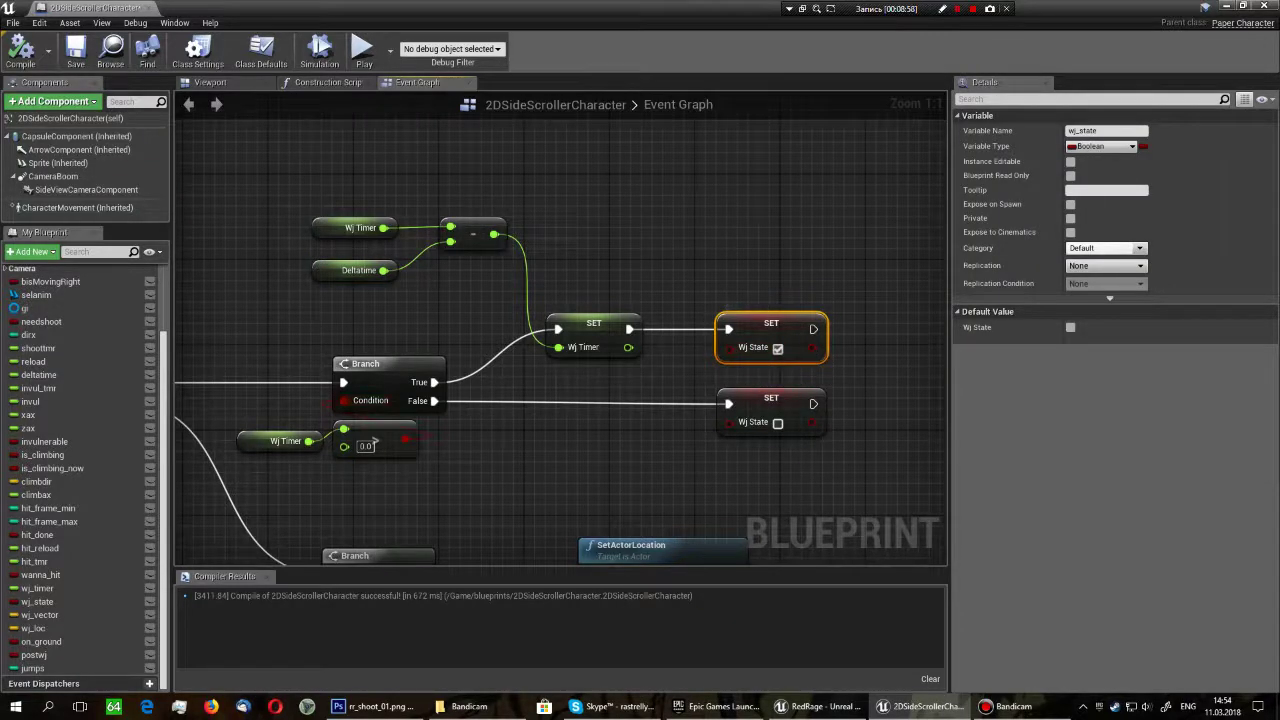
pyautogui.click(771, 400)
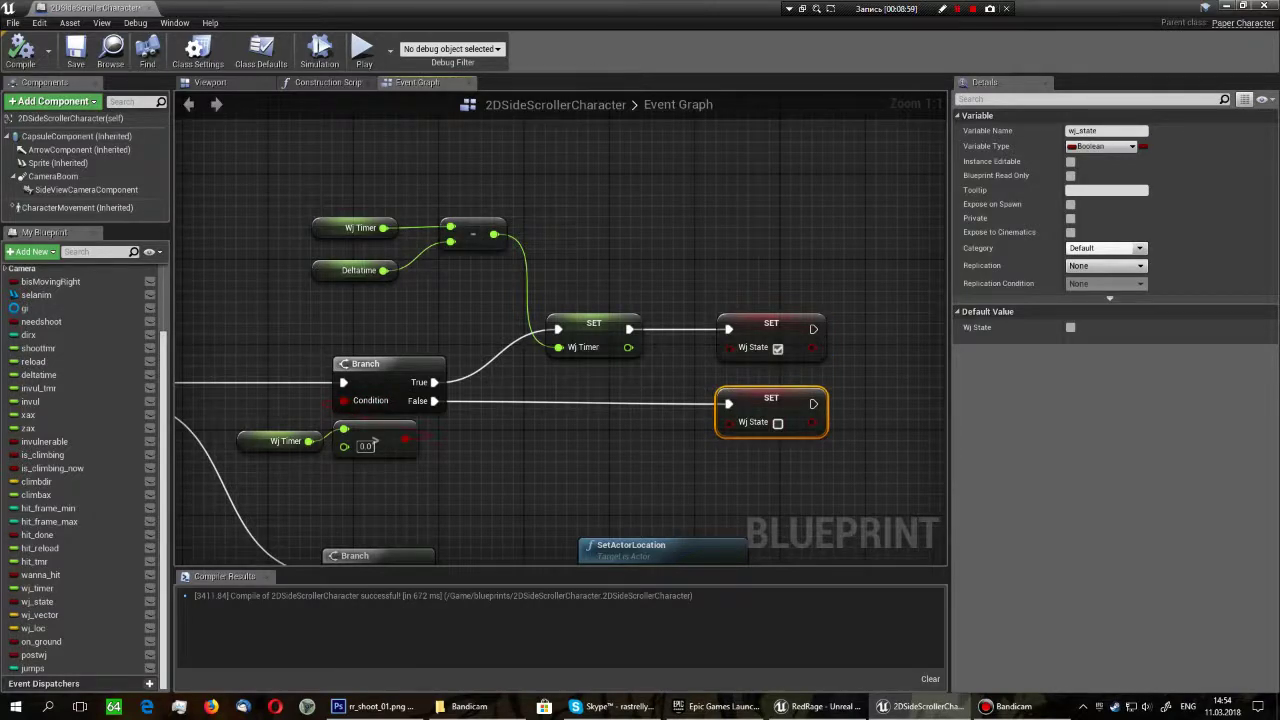
pyautogui.moveTo(700, 430)
pyautogui.mouseDown(button='right')
pyautogui.moveTo(779, 260)
pyautogui.moveTo(869, 264)
pyautogui.mouseUp(button='right')
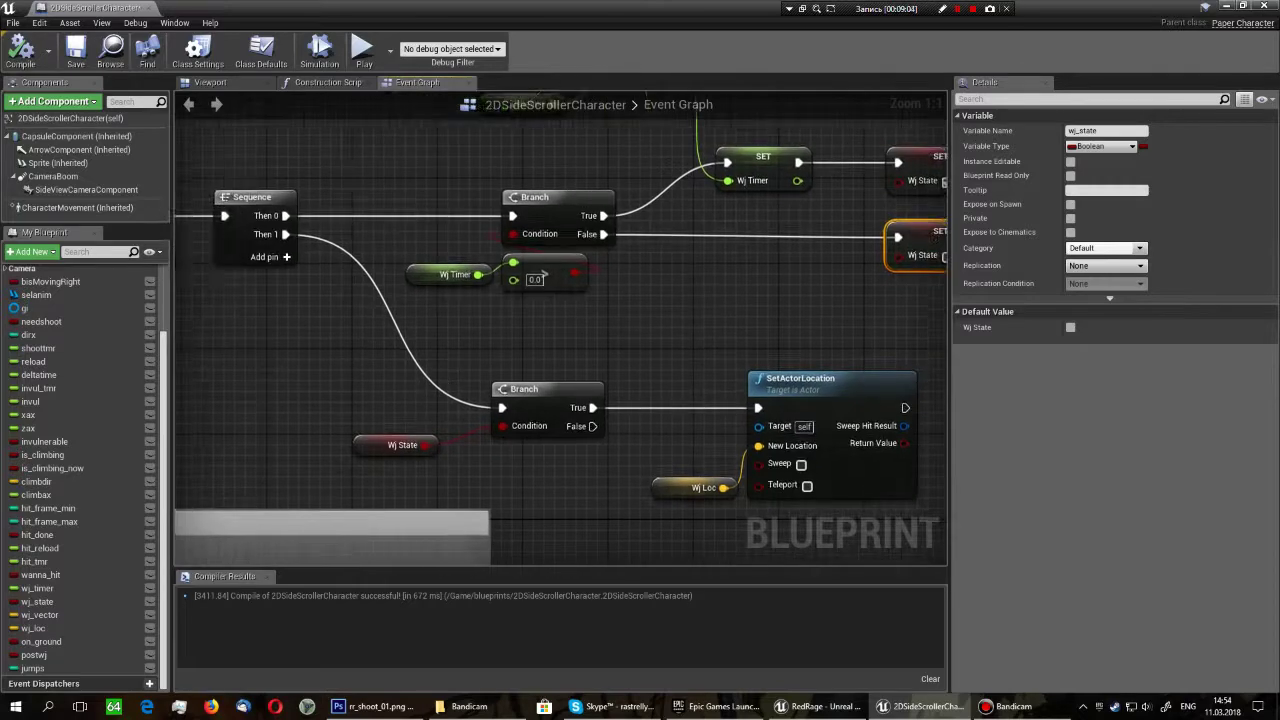
pyautogui.moveTo(306, 372); pyautogui.dragTo(609, 460)
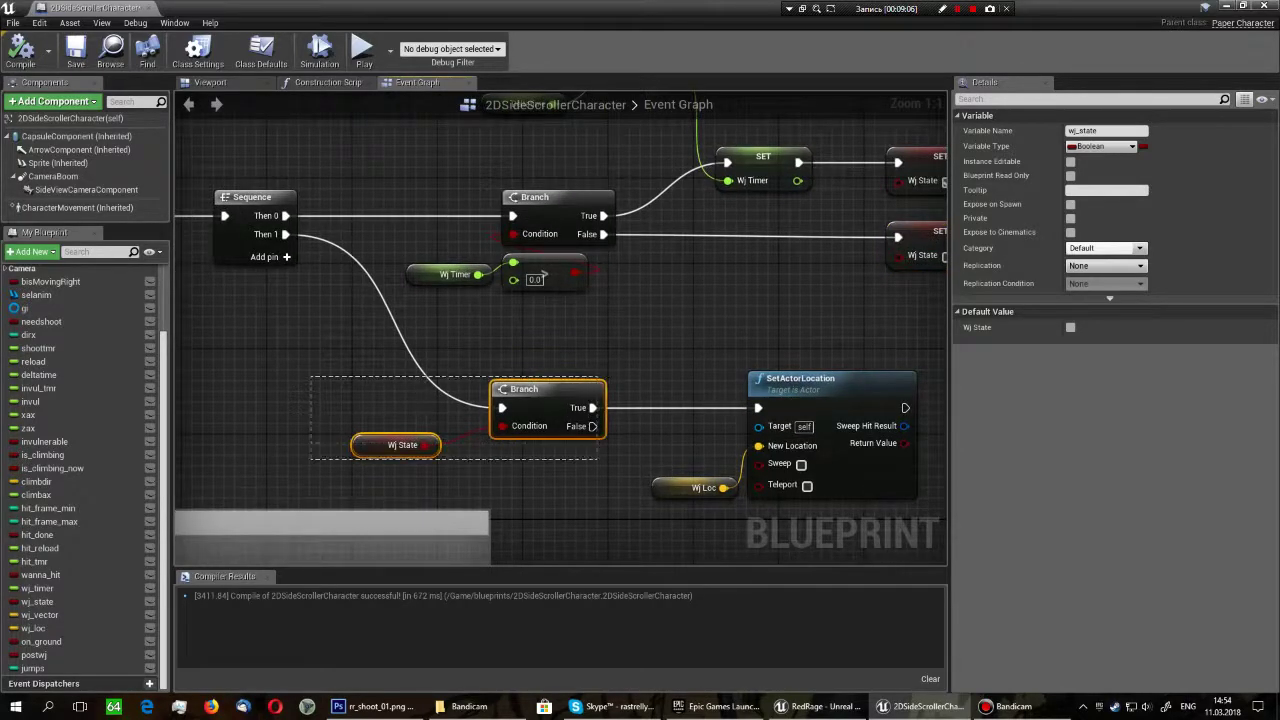
pyautogui.moveTo(609, 460); pyautogui.dragTo(437, 436, button='right')
pyautogui.moveTo(521, 400); pyautogui.dragTo(478, 440)
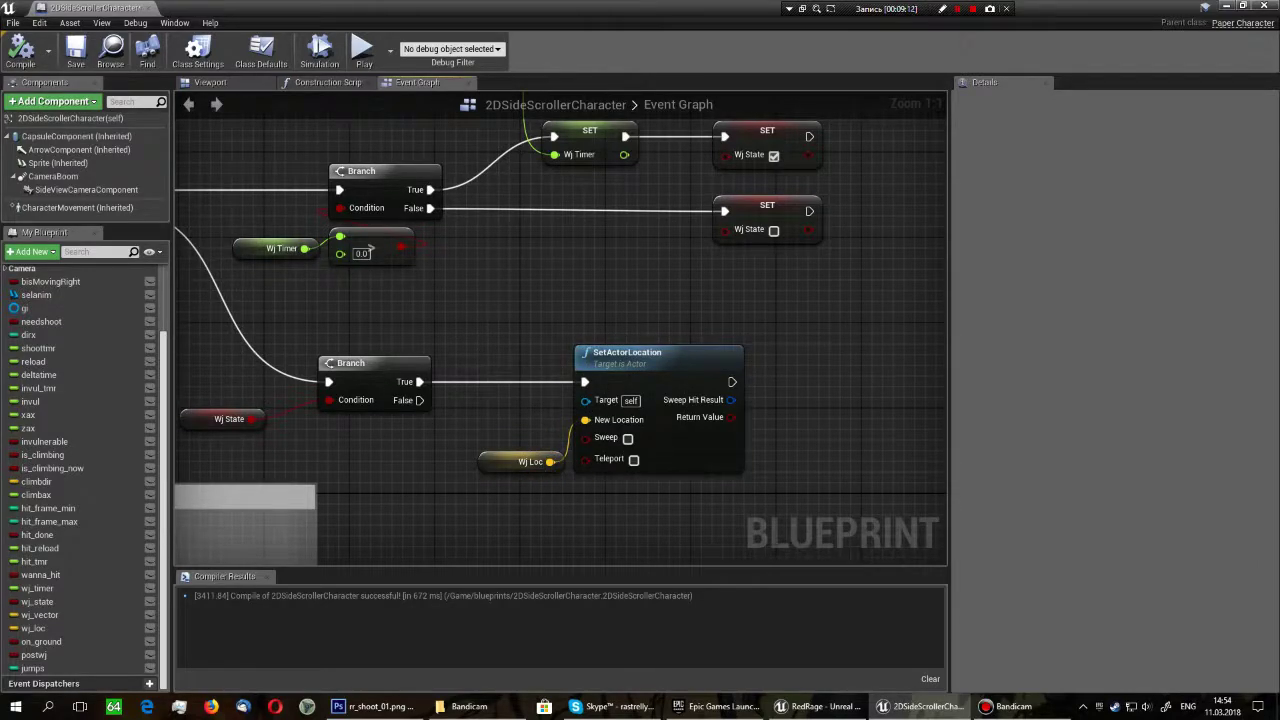
pyautogui.scroll(-4, 270, 390)
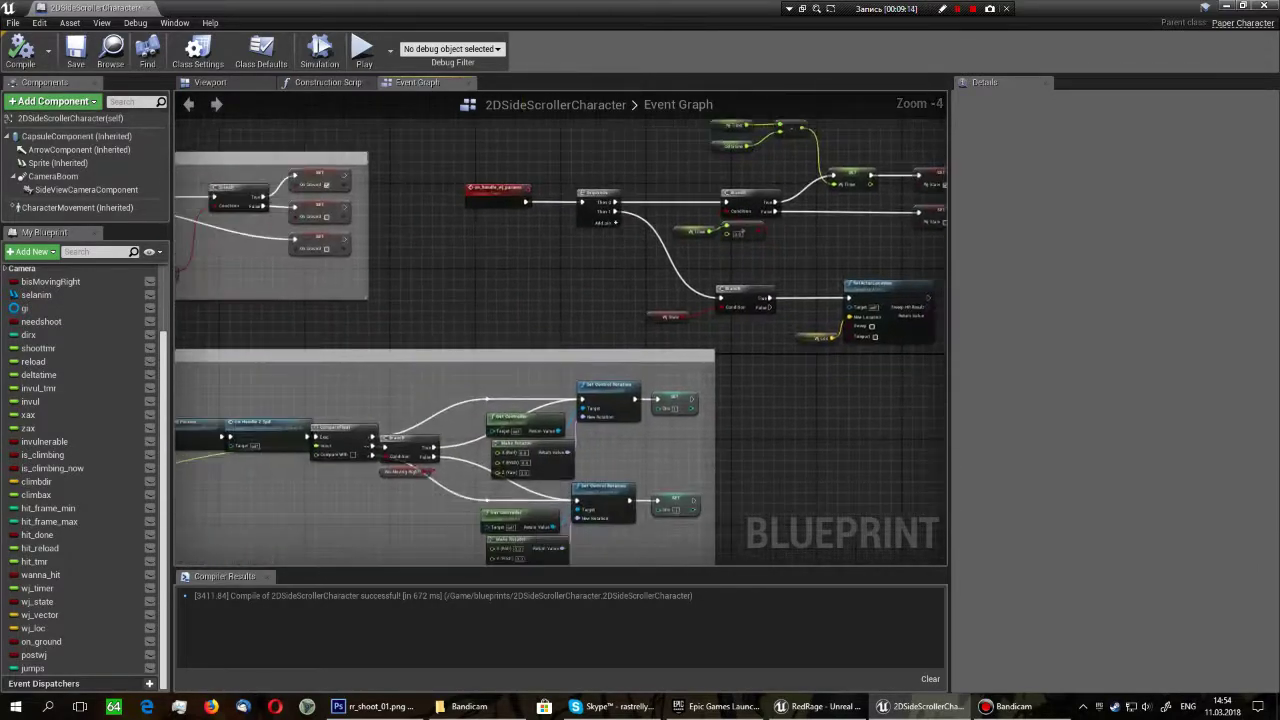
# - Pan to the Tick chain and move On Wsj Try To Detect above Process Climbing
pyautogui.moveTo(600, 420); pyautogui.dragTo(834, 375, button='right')
pyautogui.scroll(-5, 575, 387)
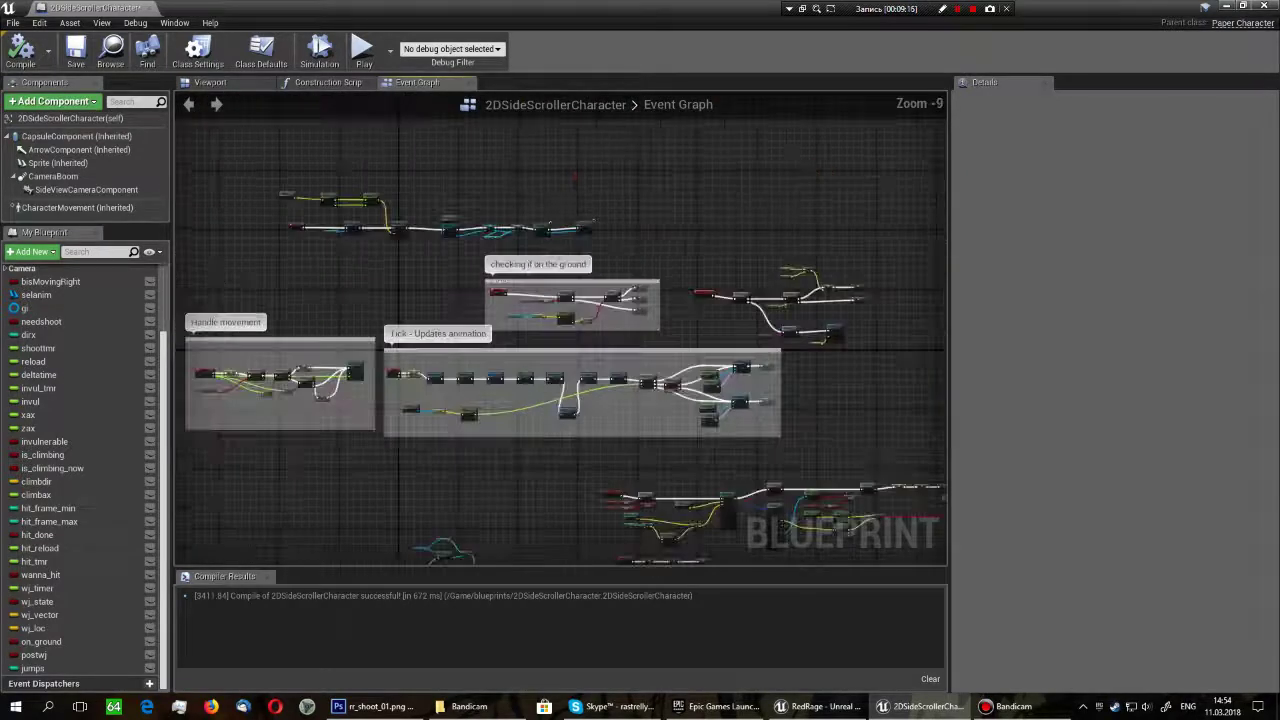
pyautogui.scroll(9, 575, 387)
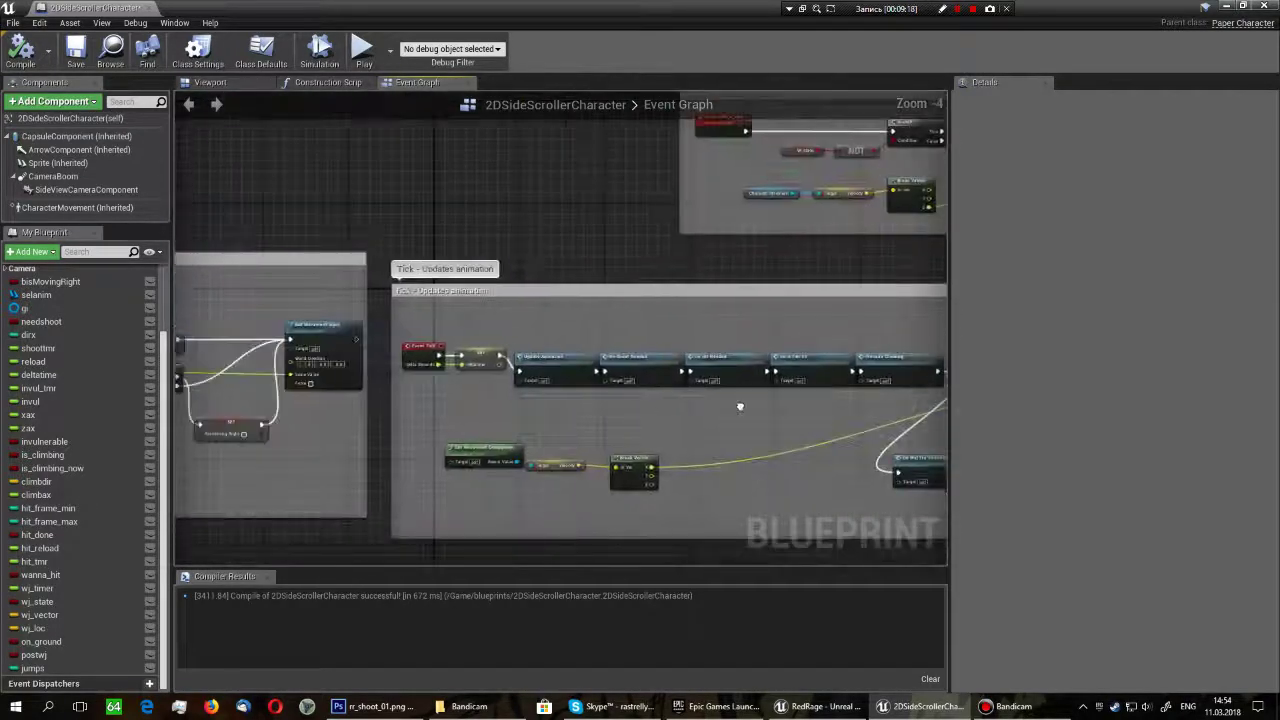
pyautogui.moveTo(850, 420); pyautogui.dragTo(60, 372, button='right')
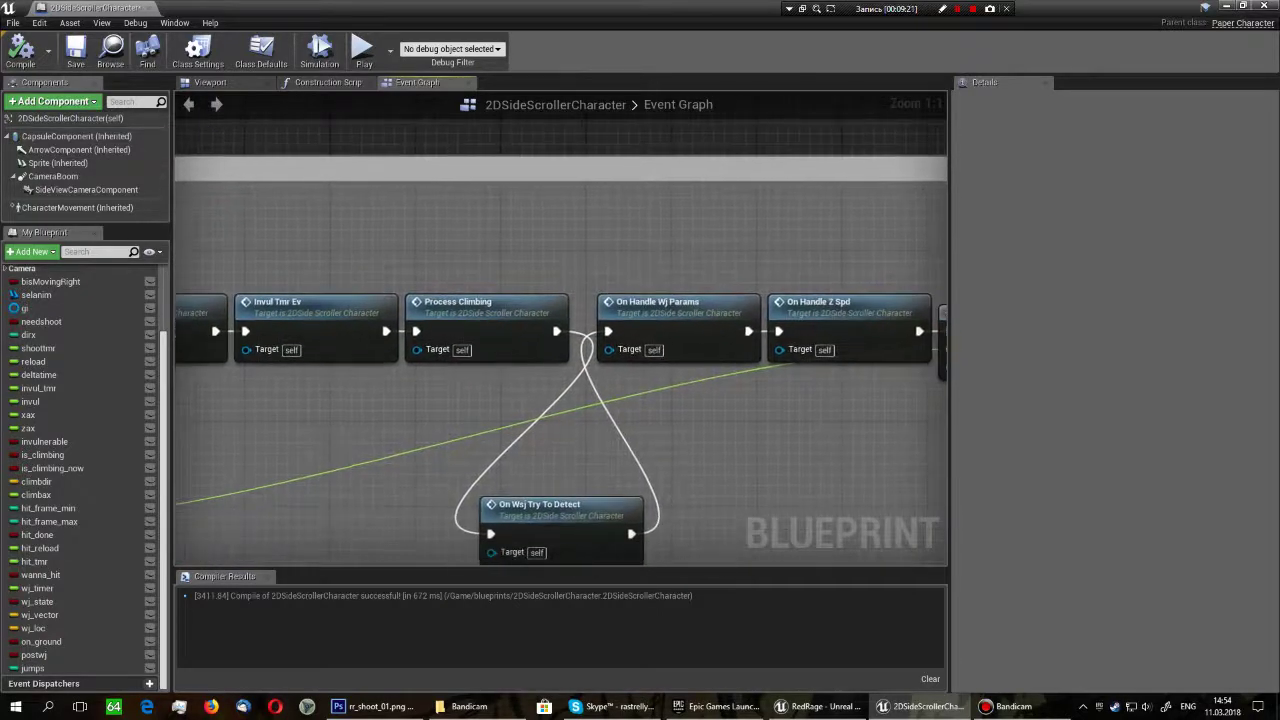
pyautogui.moveTo(565, 500); pyautogui.dragTo(585, 445)
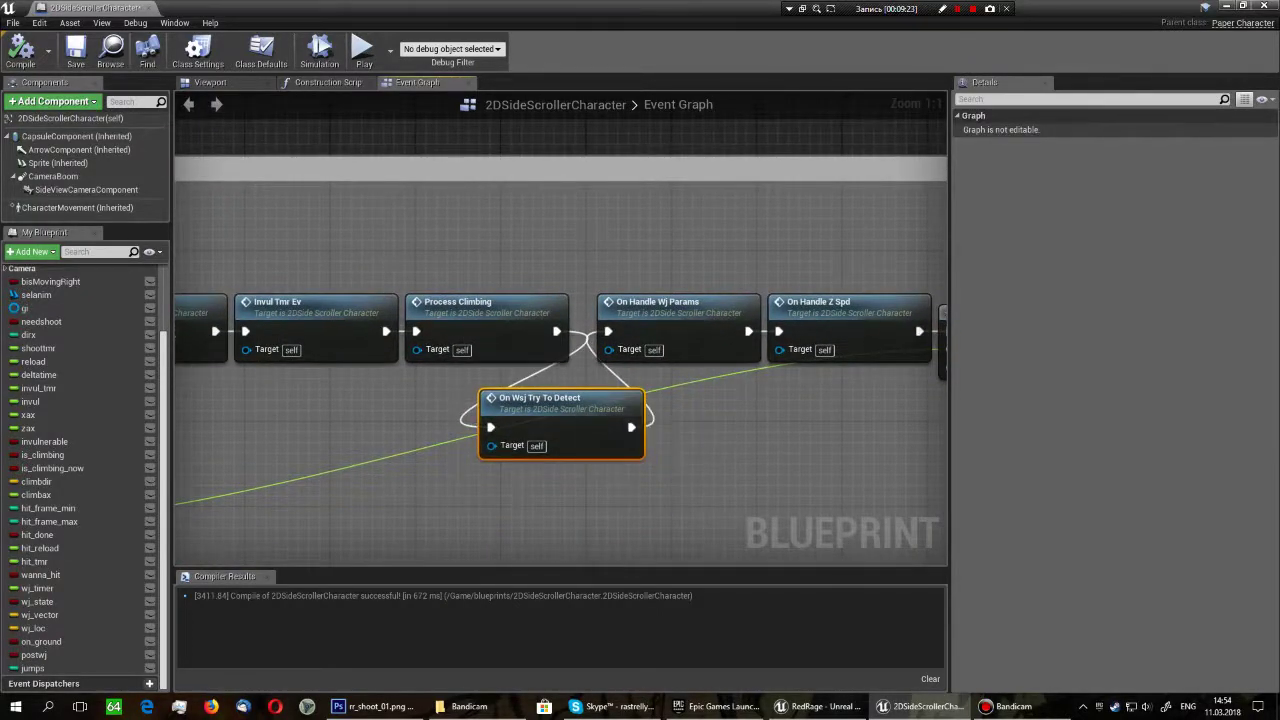
pyautogui.scroll(-3, 585, 450)
pyautogui.scroll(-3, 585, 450)
pyautogui.scroll(5, 386, 420)
pyautogui.moveTo(386, 420); pyautogui.dragTo(398, 262)
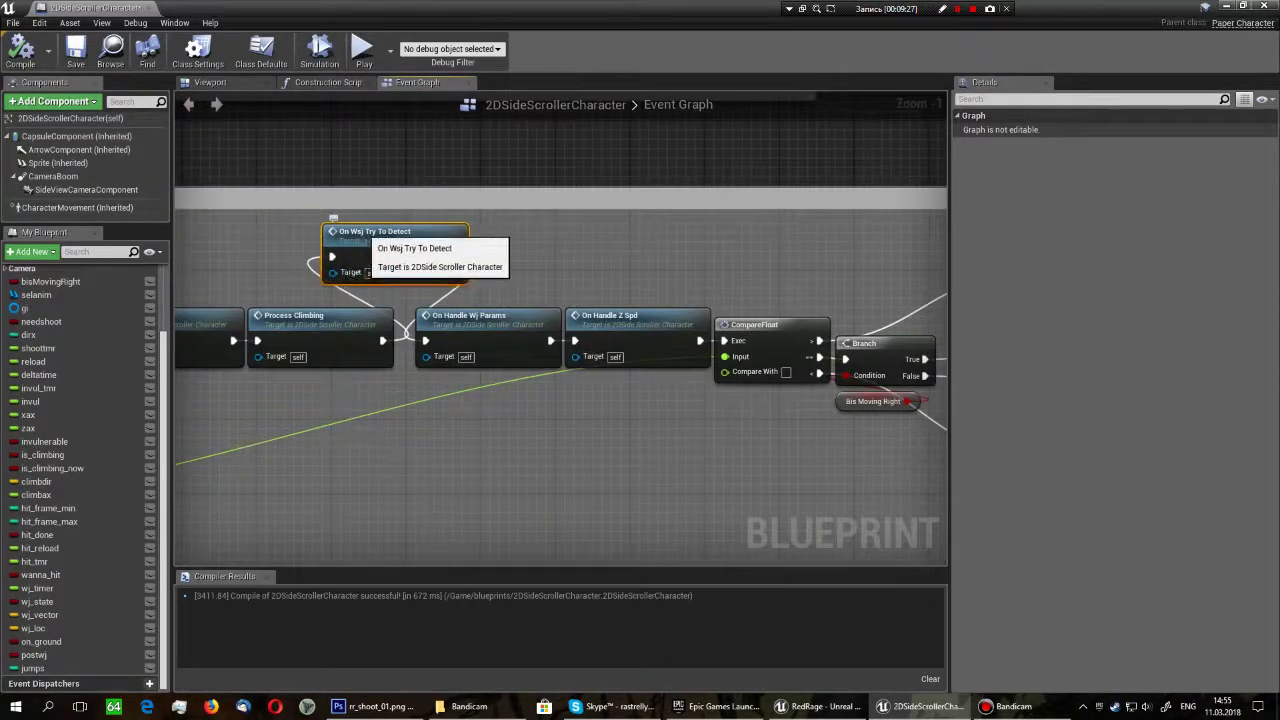
# - Box-select On Handle Wj Params together with On Wsj Try To Detect
pyautogui.scroll(1, 380, 245)
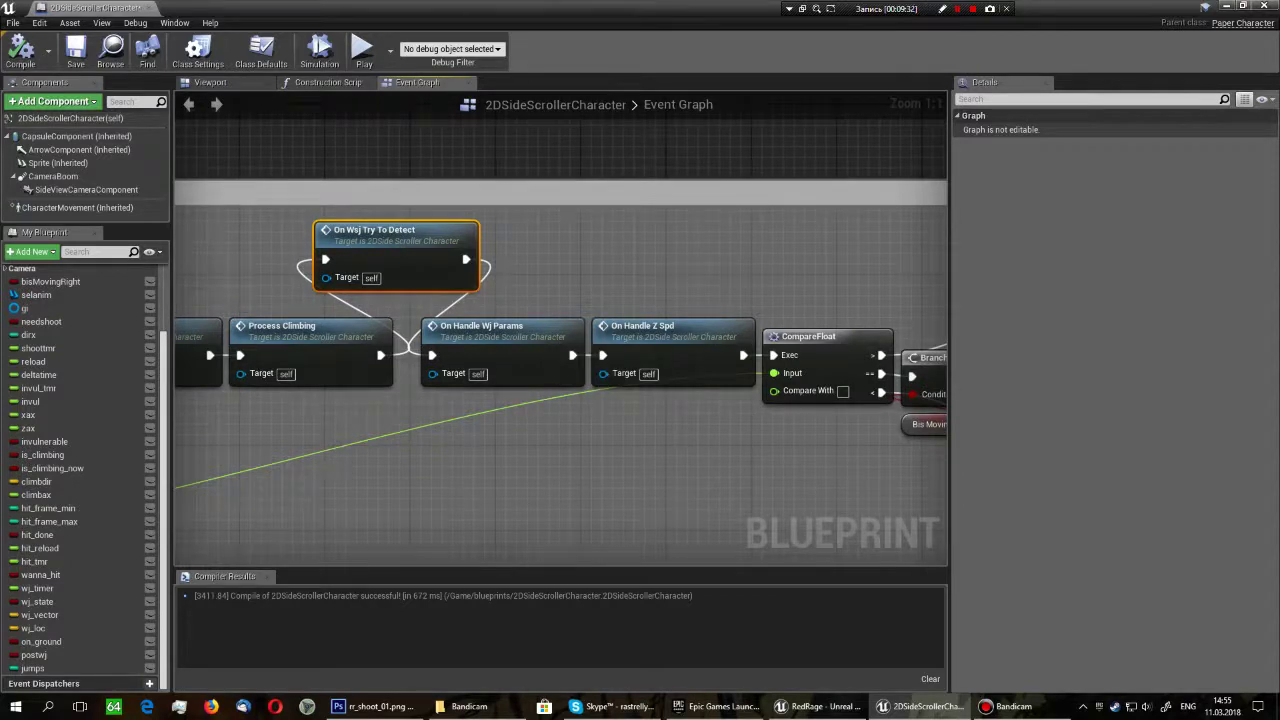
pyautogui.click(500, 360)
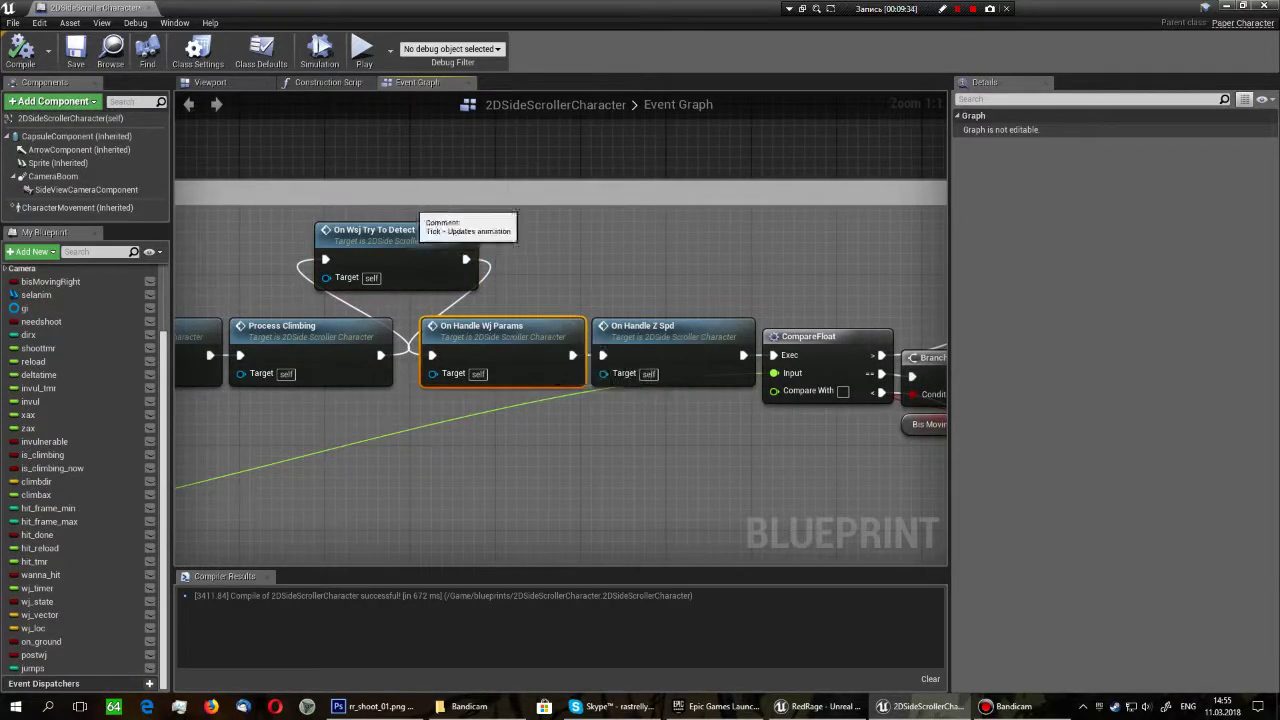
pyautogui.moveTo(411, 207); pyautogui.dragTo(545, 355)
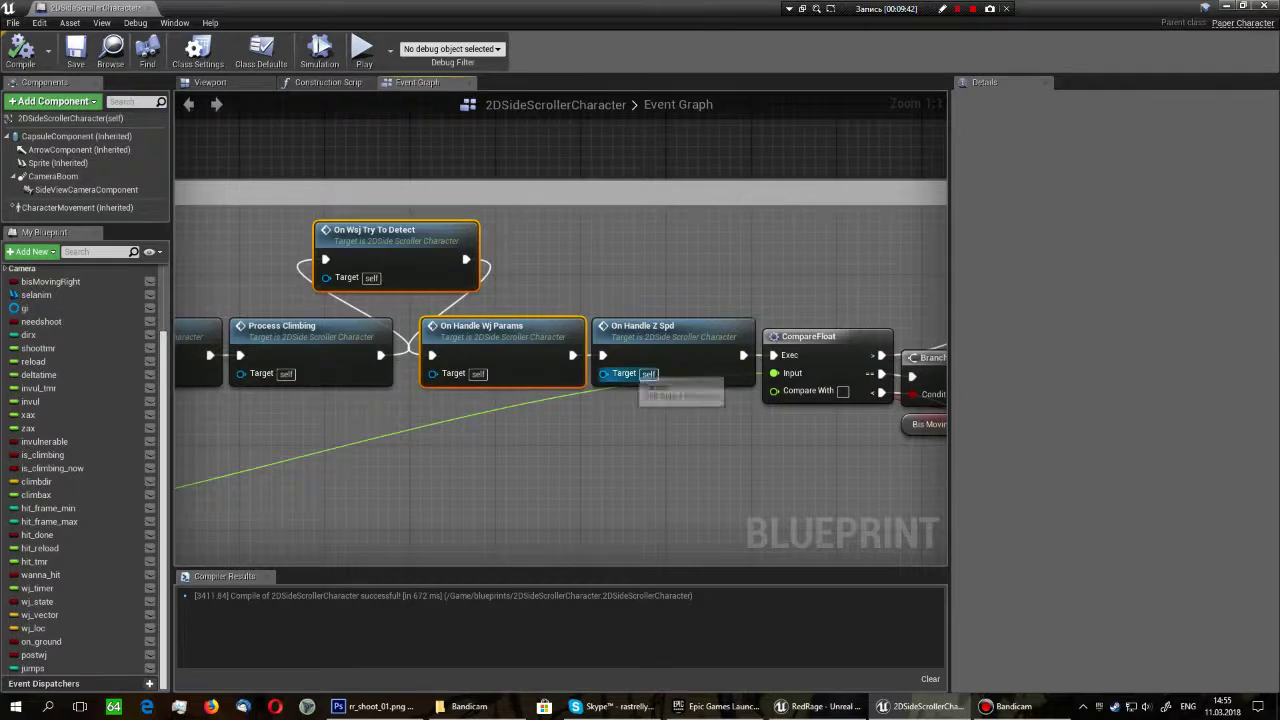
pyautogui.scroll(-4, 610, 378)
pyautogui.scroll(-2, 610, 378)
pyautogui.scroll(-2, 610, 378)
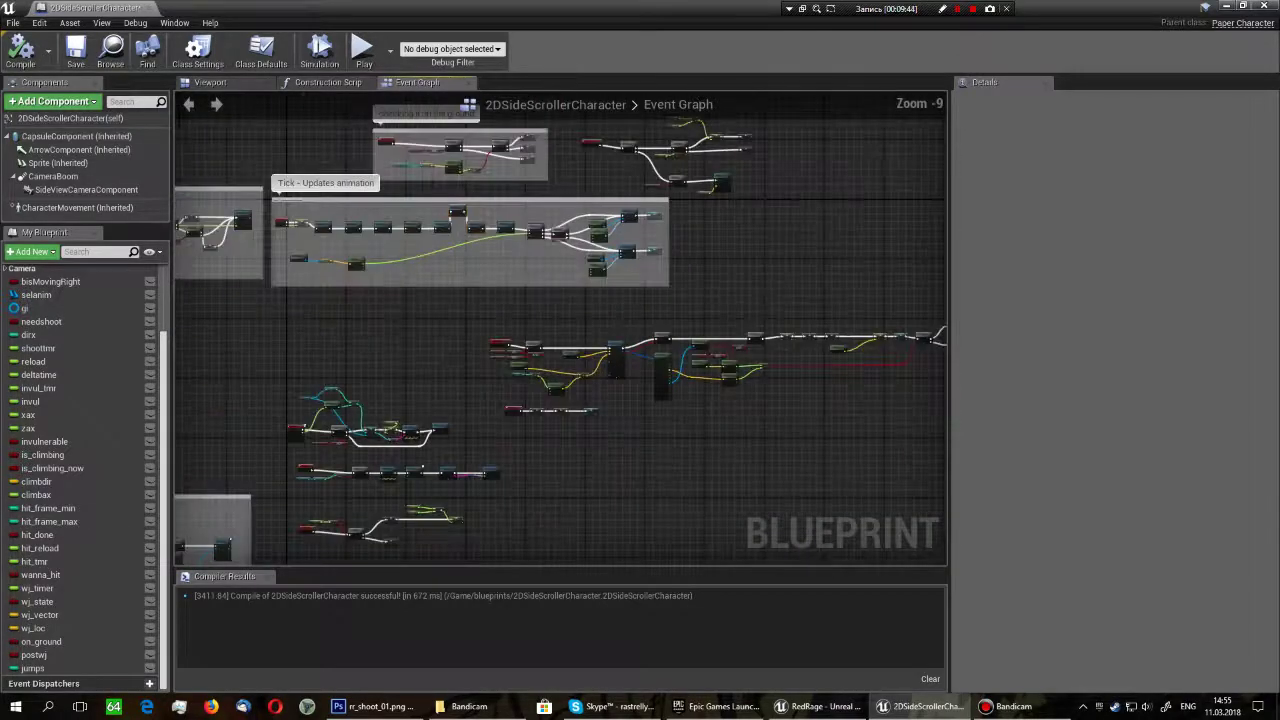
pyautogui.scroll(6, 233, 449)
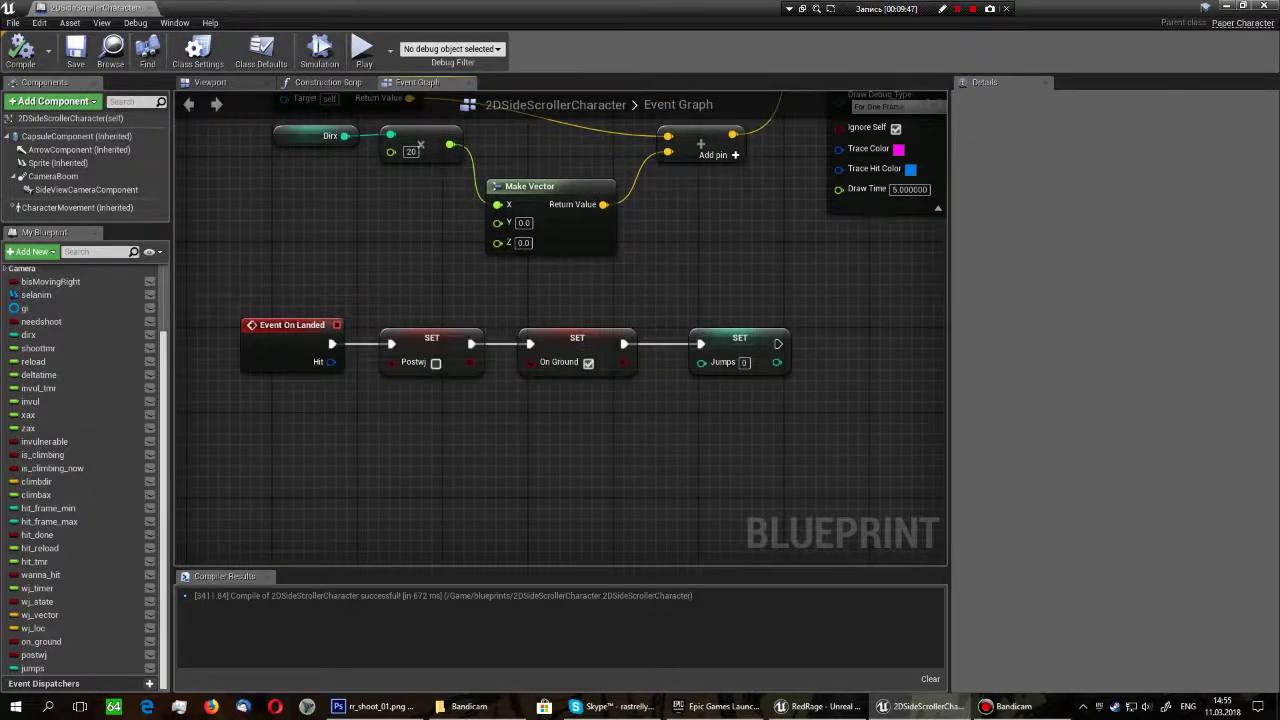
pyautogui.rightClick(280, 204)
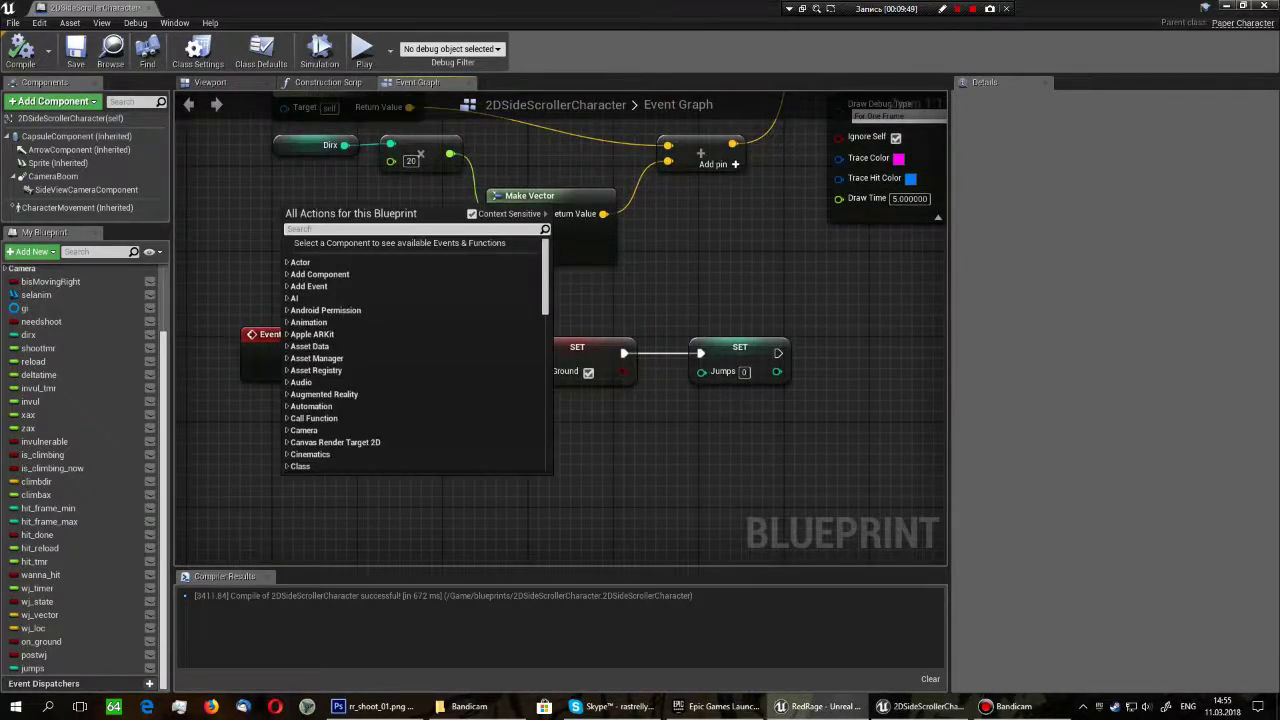
pyautogui.write('event')
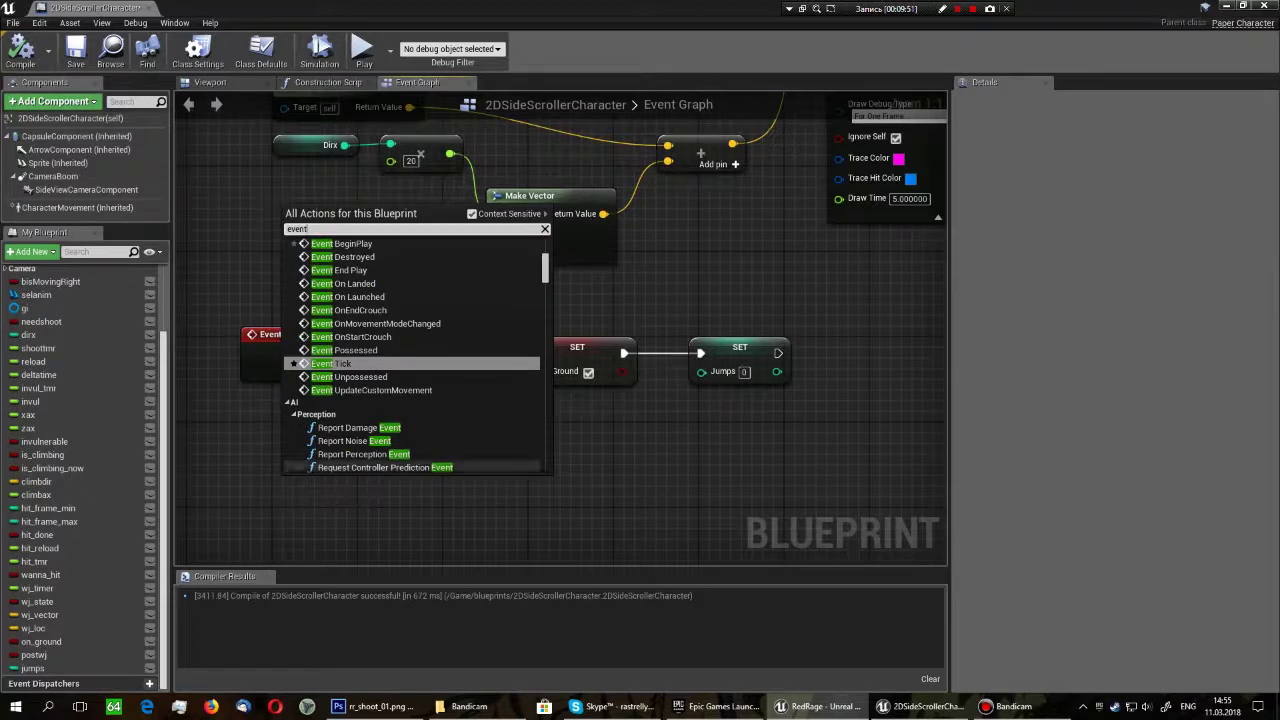
pyautogui.write(' on ')
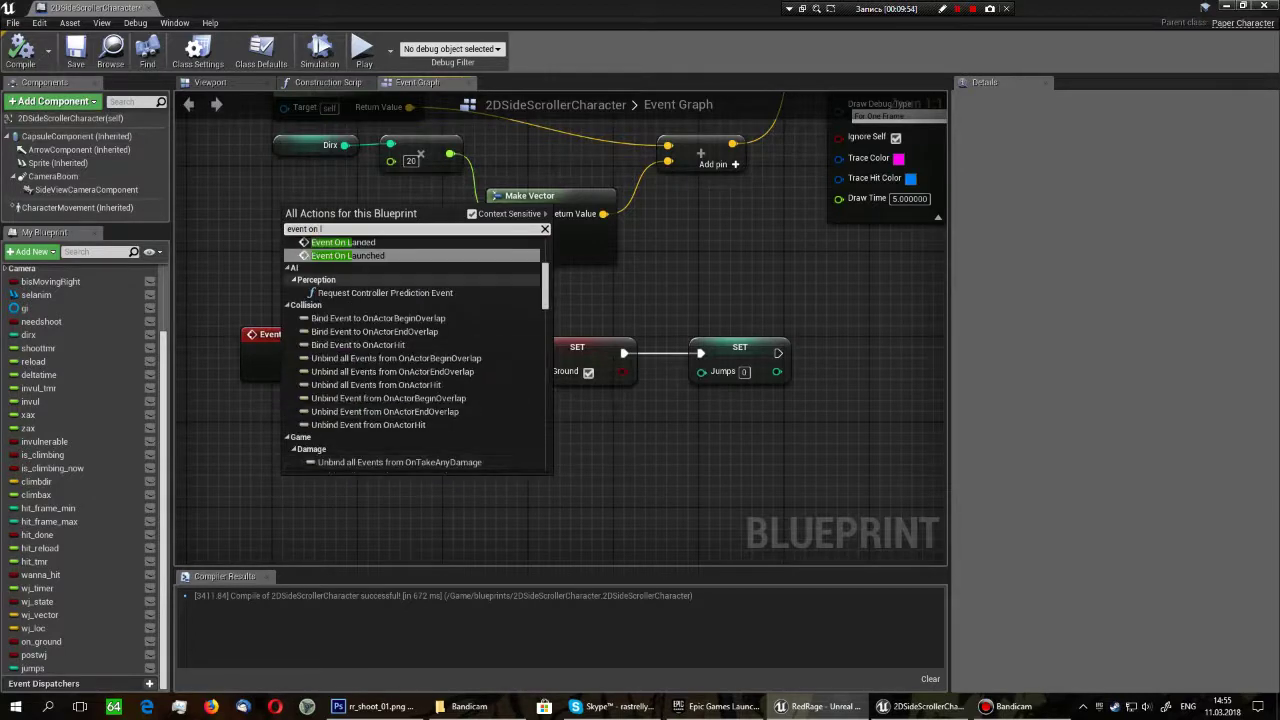
pyautogui.write('l')
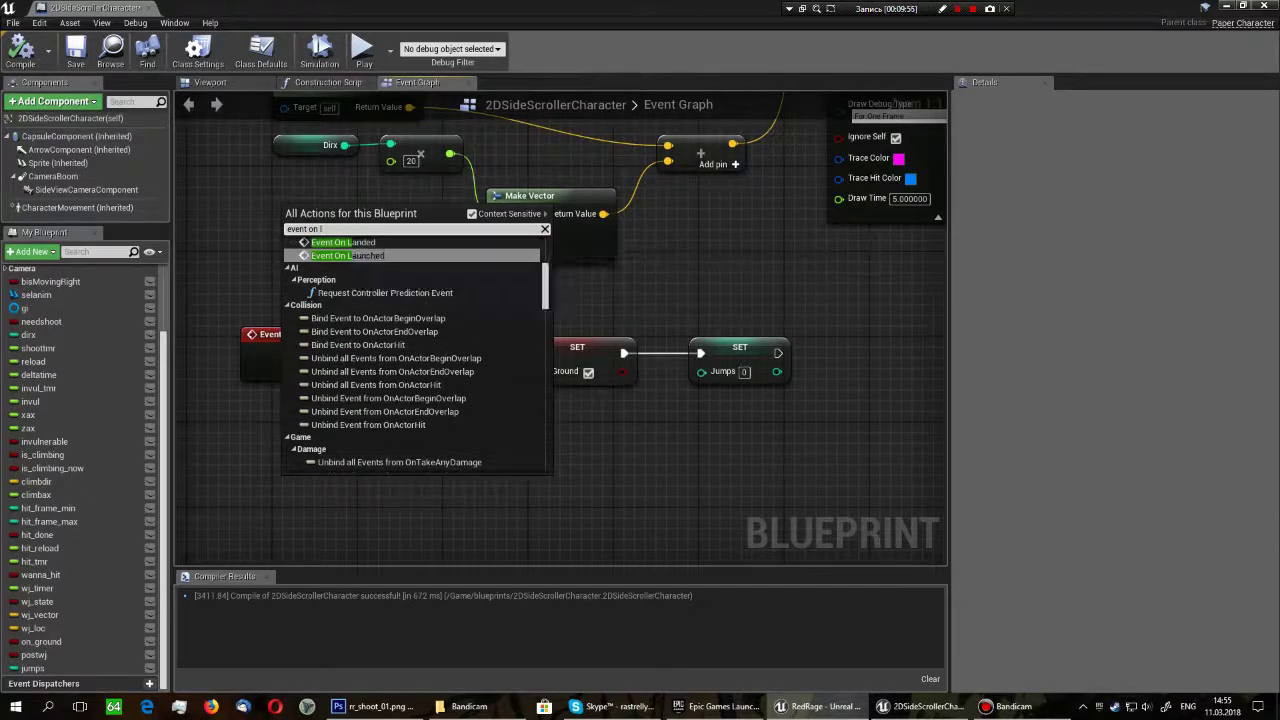
pyautogui.click(343, 242)
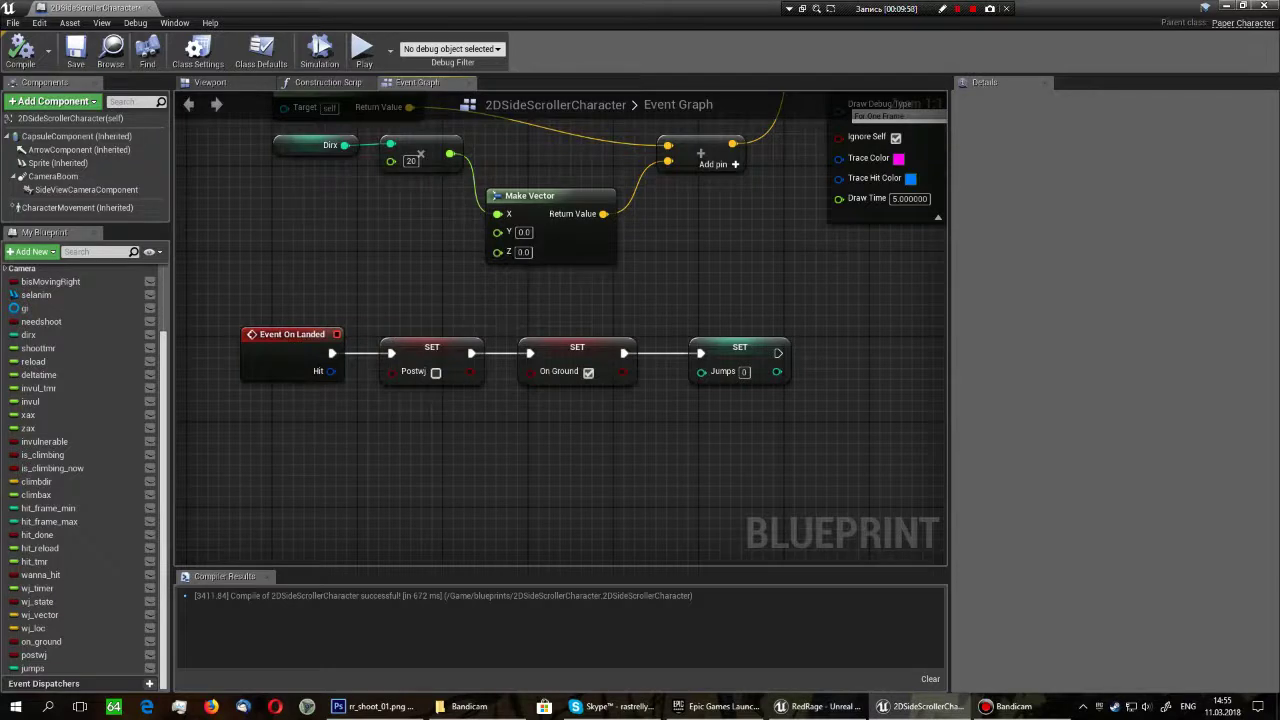
pyautogui.moveTo(414, 299); pyautogui.dragTo(432, 391)
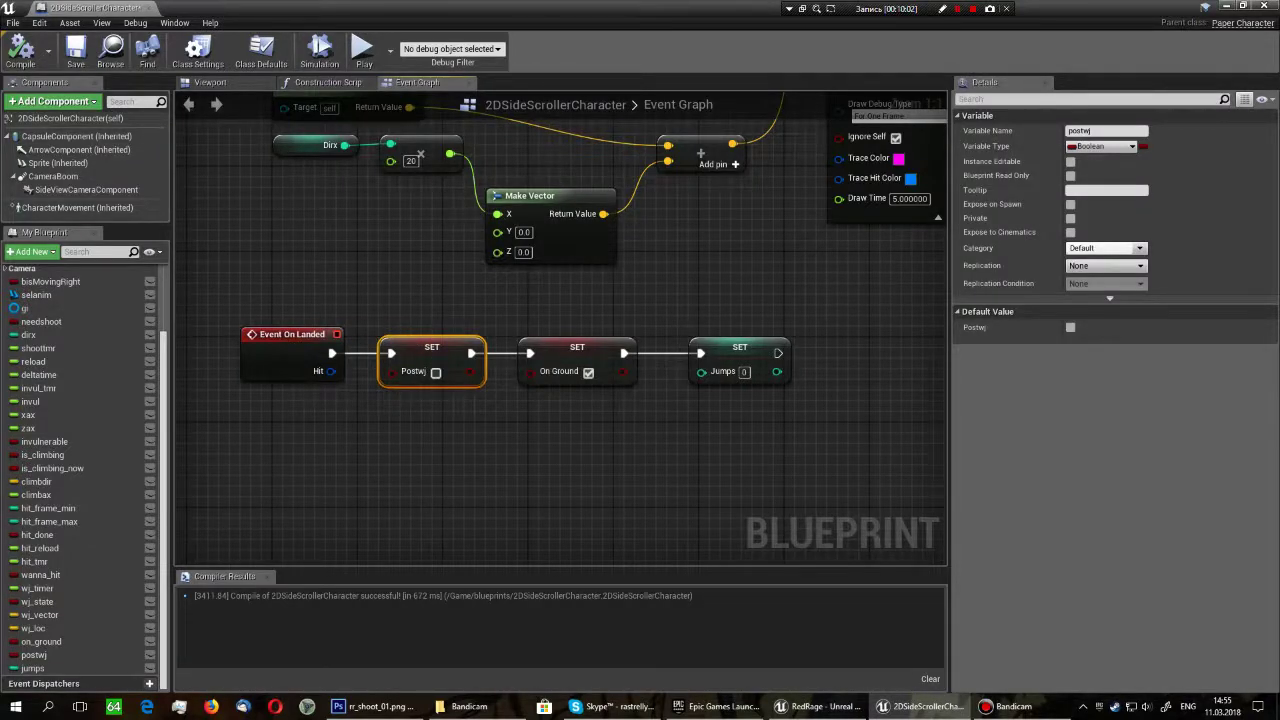
pyautogui.press('Escape')
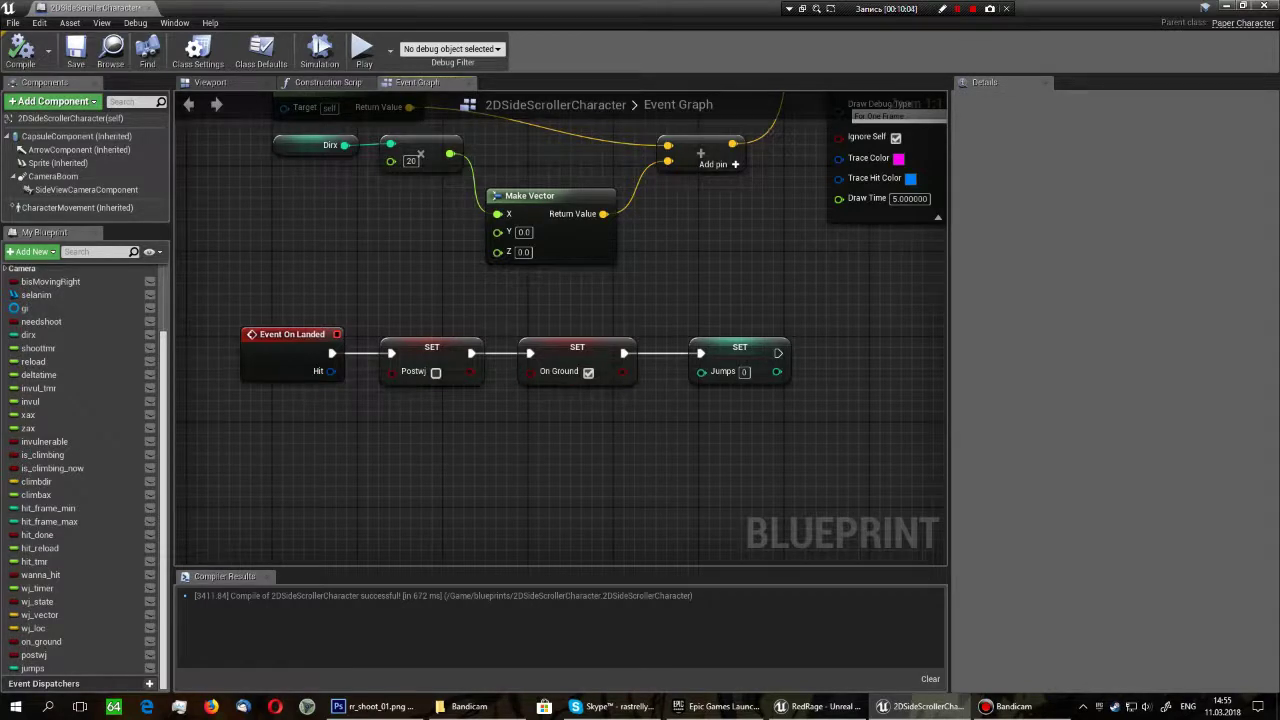
pyautogui.click(577, 350)
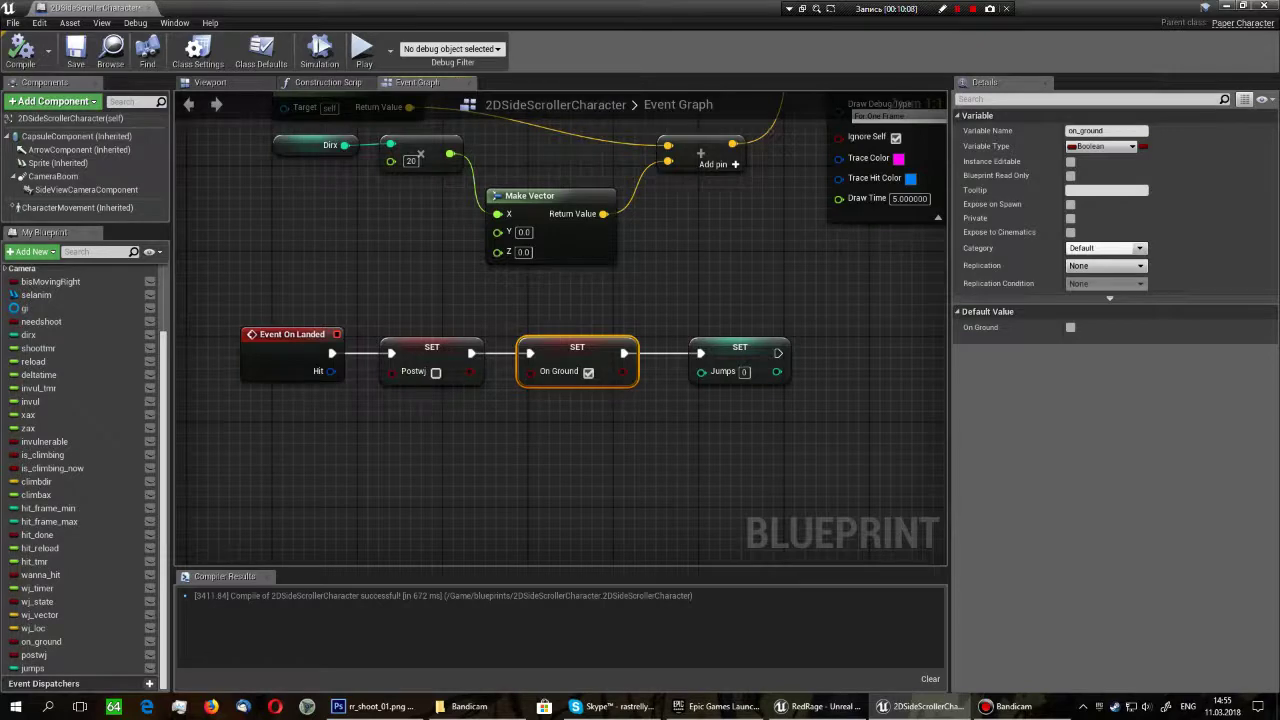
pyautogui.click(740, 347)
pyautogui.click(491, 303)
pyautogui.scroll(-6, 491, 303)
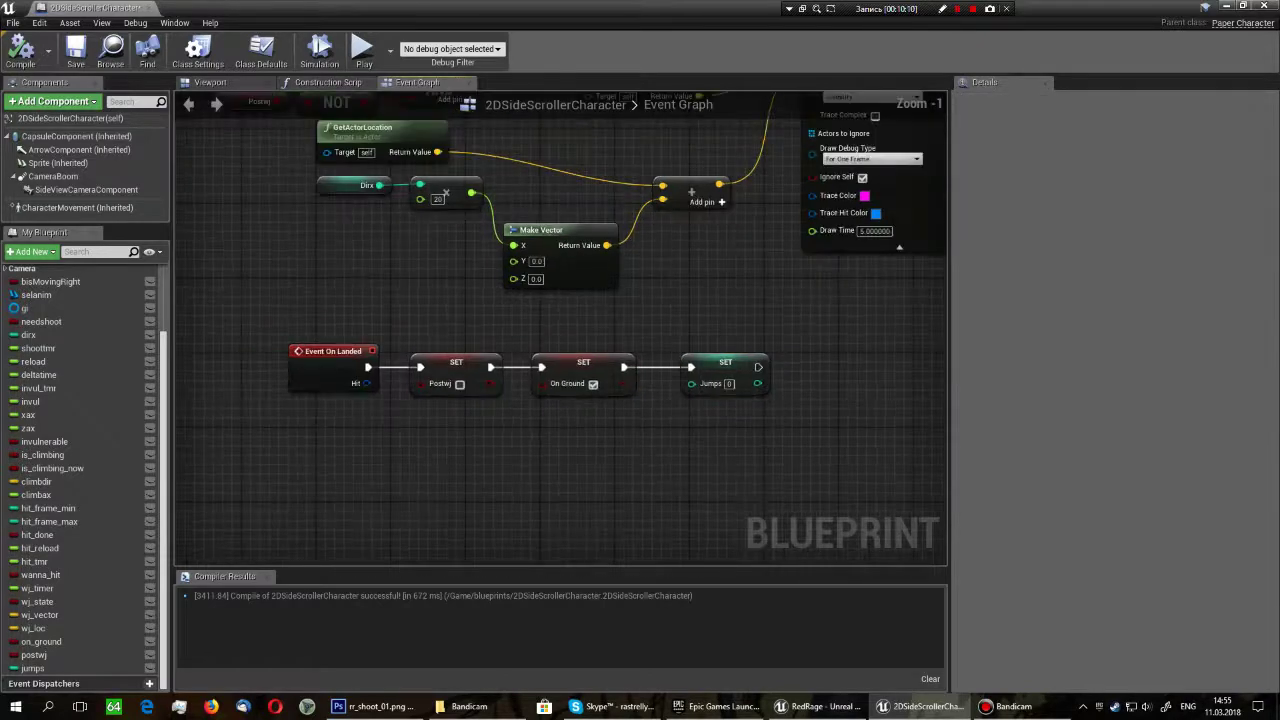
pyautogui.moveTo(491, 303)
pyautogui.mouseDown(button='right')
pyautogui.moveTo(528, 229)
pyautogui.moveTo(452, 285)
pyautogui.moveTo(509, 397)
pyautogui.moveTo(649, 417)
pyautogui.moveTo(419, 447)
pyautogui.moveTo(650, 475)
pyautogui.moveTo(820, 413)
pyautogui.mouseUp(button='right')
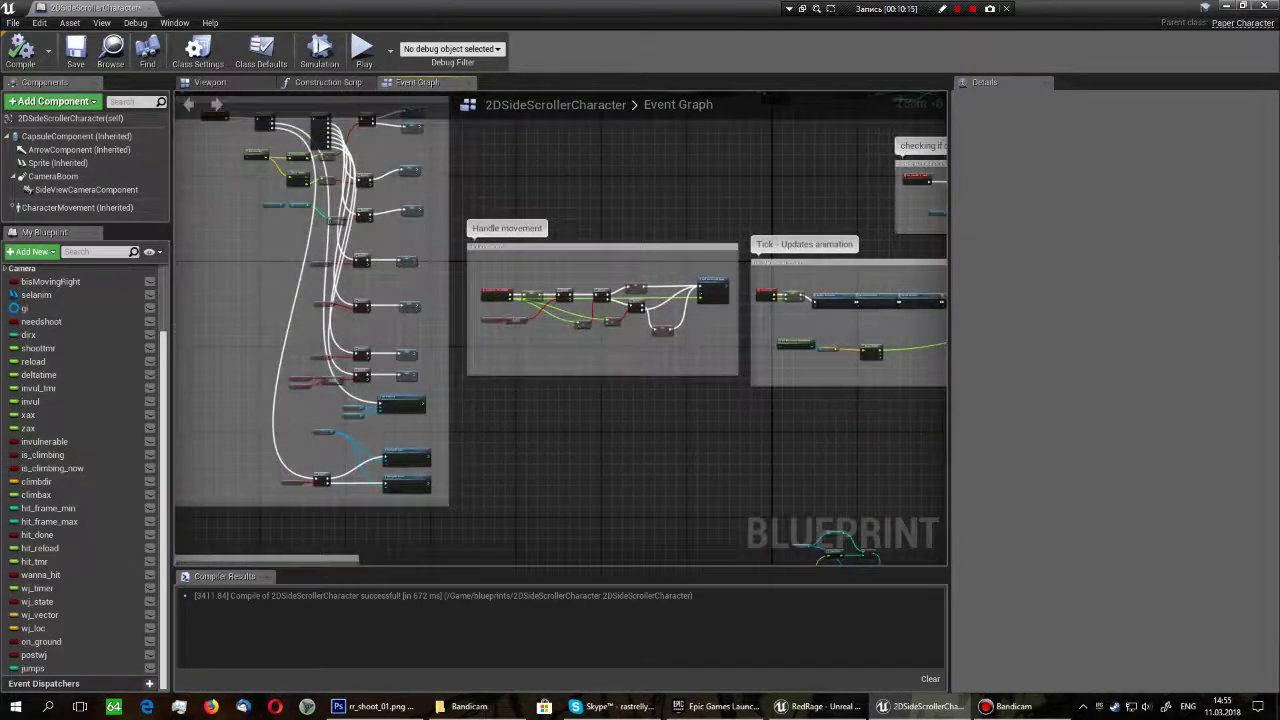
# - Pan past Handle Animation and zoom to frame the Handle Jump logic at InputAction Jump
pyautogui.moveTo(560, 330); pyautogui.dragTo(786, 475, button='right')
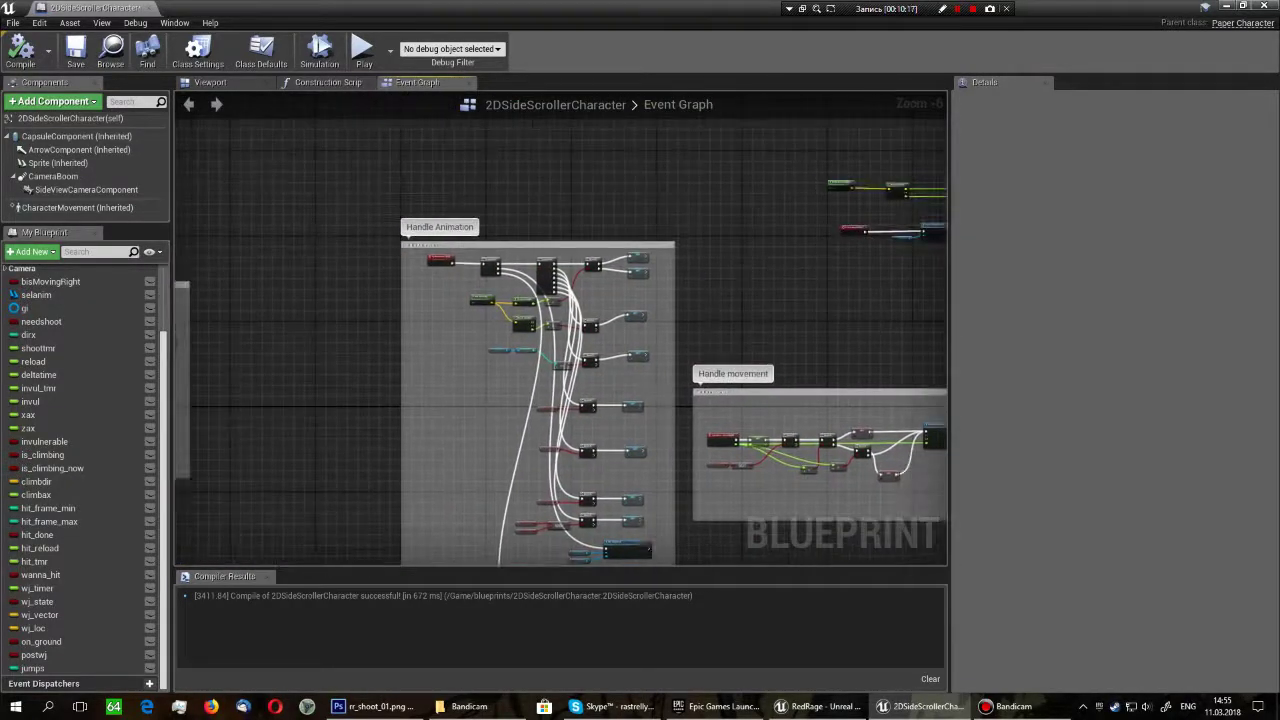
pyautogui.scroll(1, 298, 318)
pyautogui.scroll(1, 298, 318)
pyautogui.scroll(2, 298, 318)
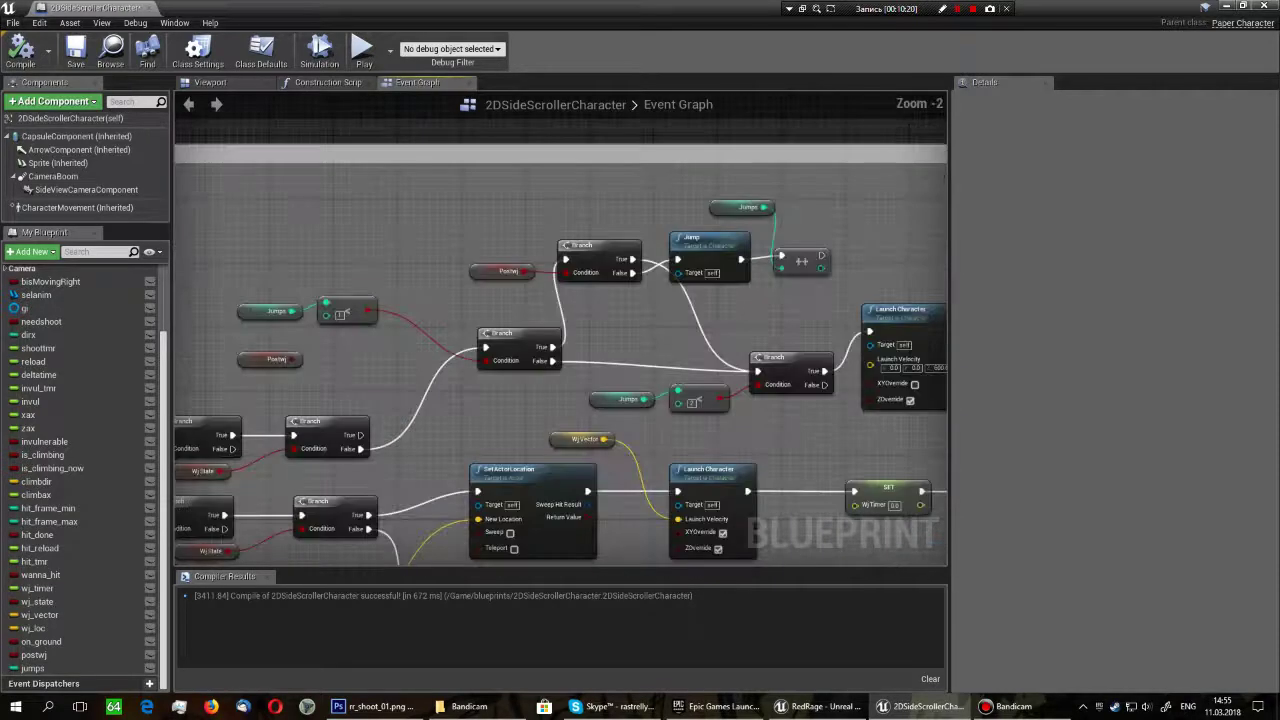
pyautogui.scroll(-3, 610, 180)
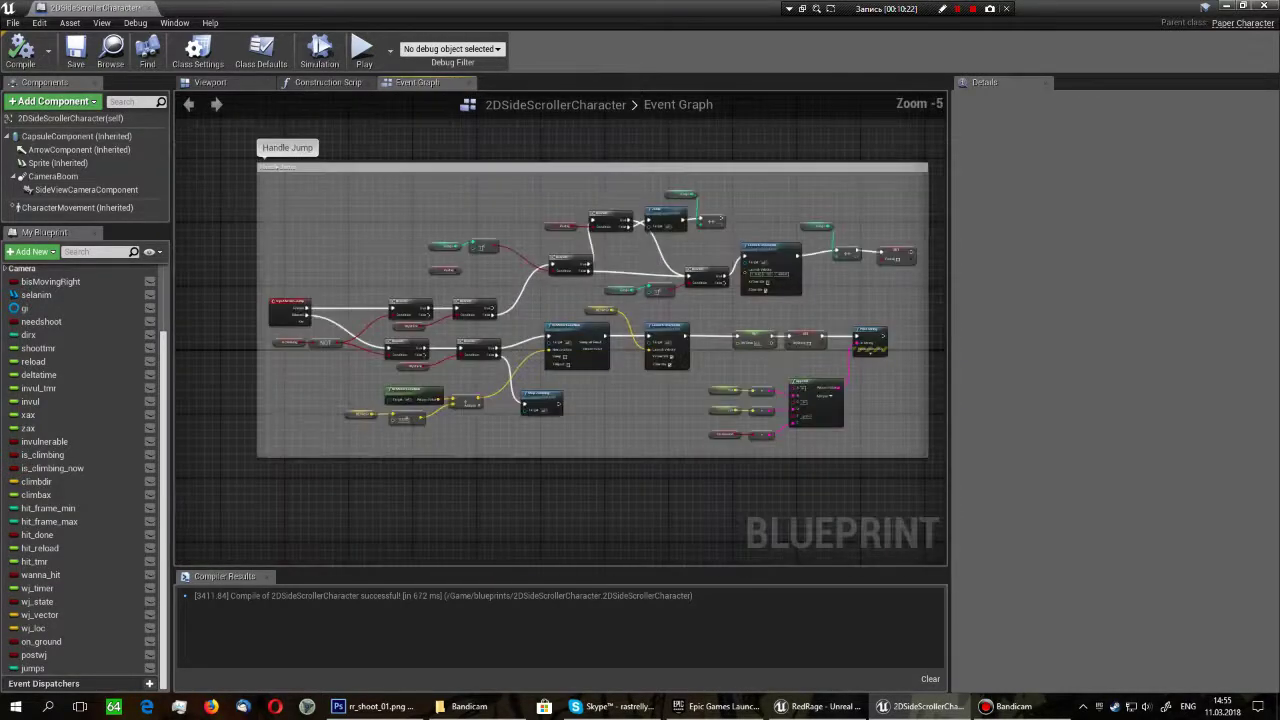
pyautogui.scroll(2, 520, 435)
pyautogui.scroll(-2, 555, 443)
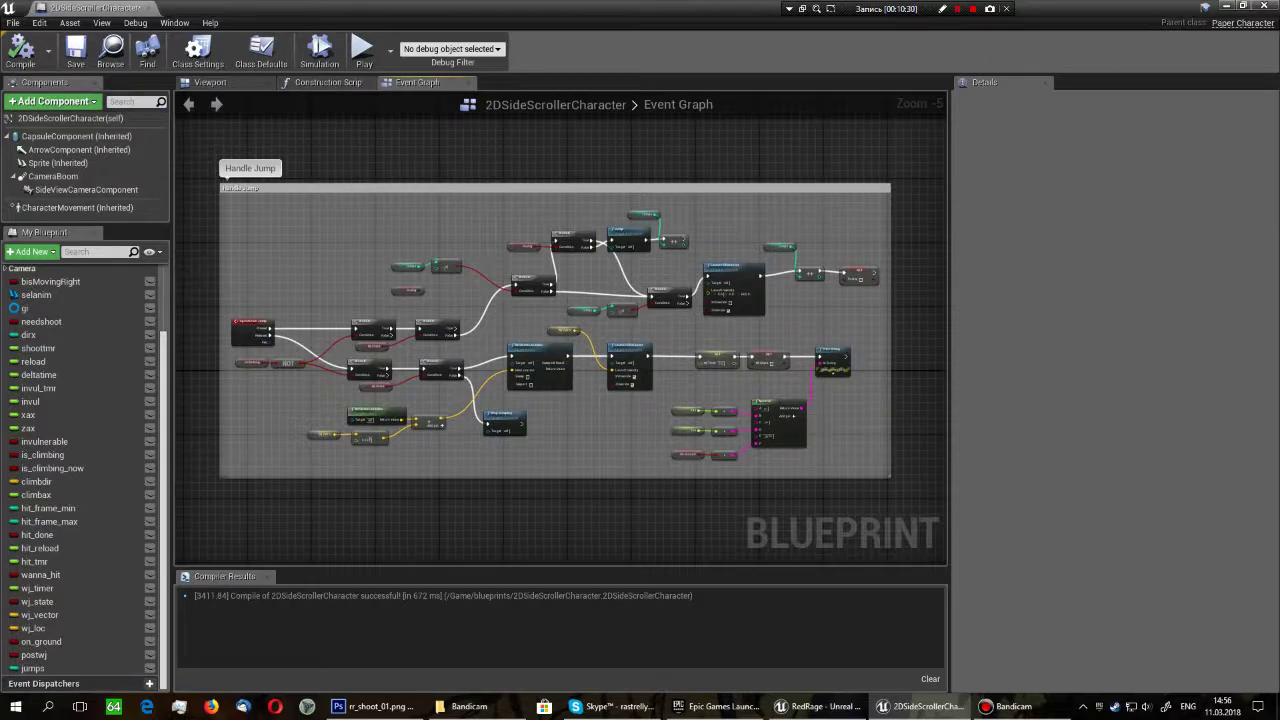
pyautogui.scroll(5, 560, 330)
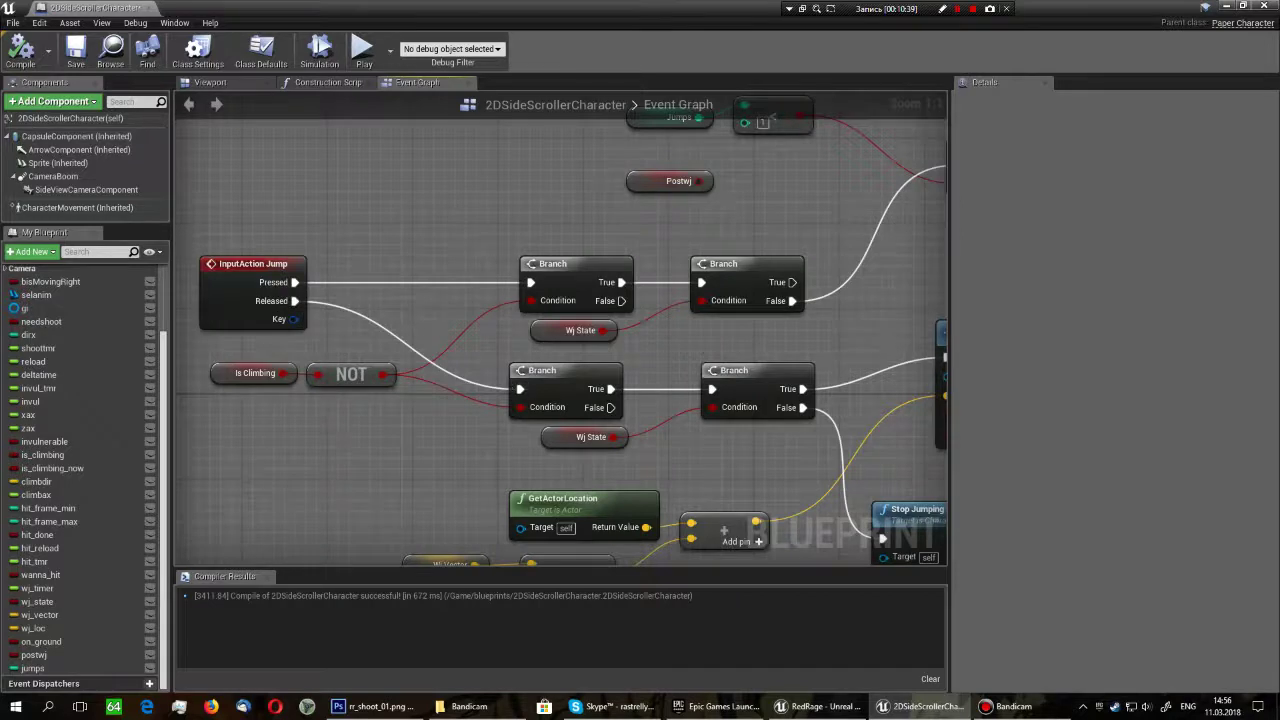
pyautogui.moveTo(372, 400)
pyautogui.mouseDown()
pyautogui.moveTo(262, 455)
pyautogui.moveTo(290, 372)
pyautogui.mouseUp()
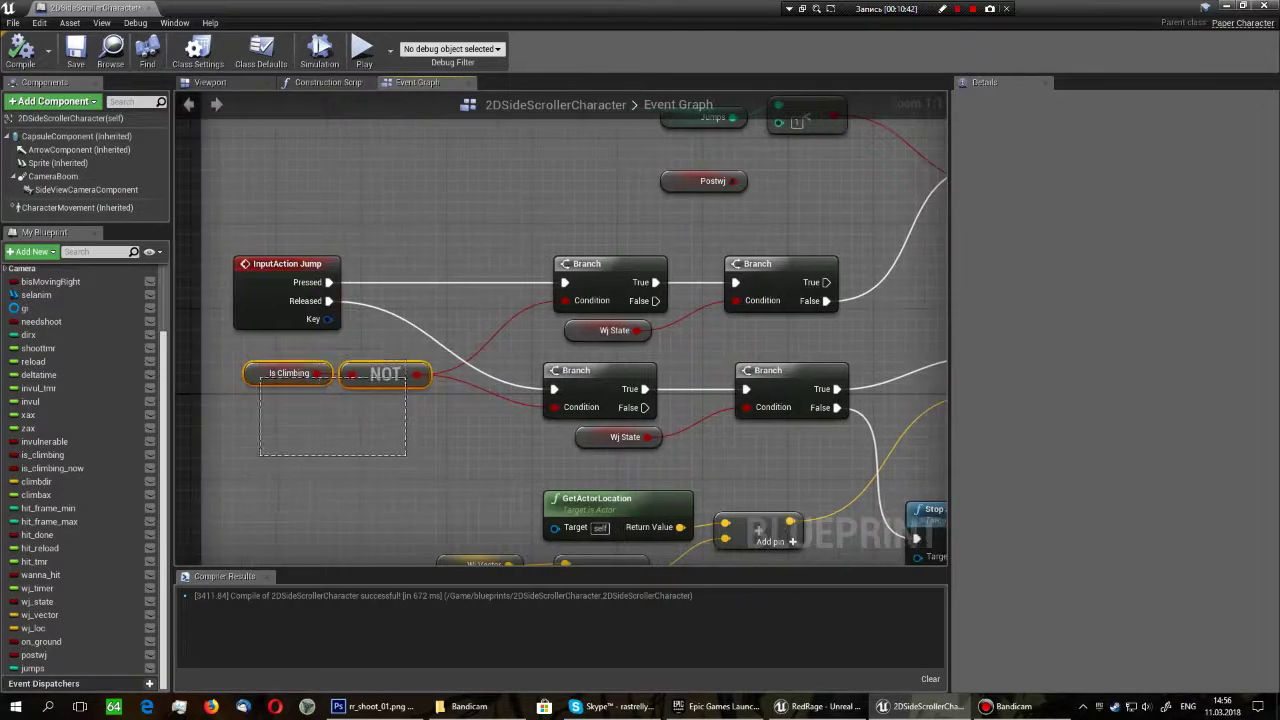
pyautogui.press('Escape')
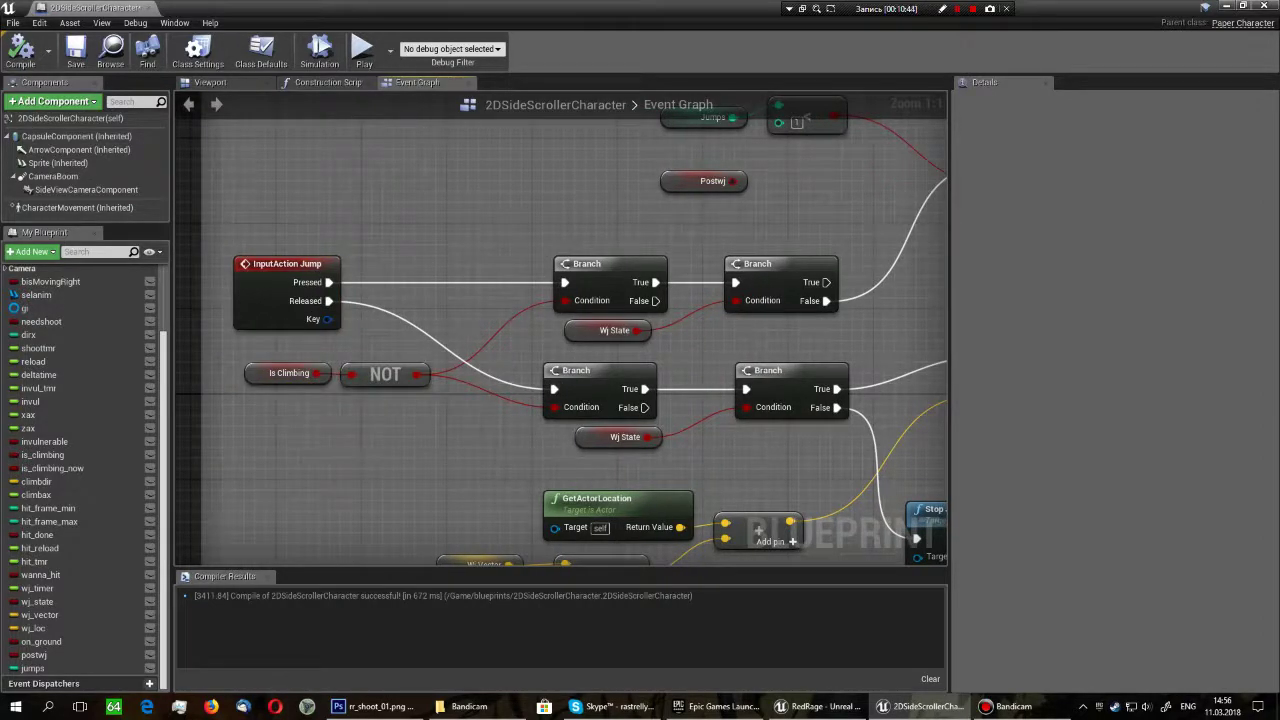
pyautogui.moveTo(623, 442); pyautogui.dragTo(400, 368, button='right')
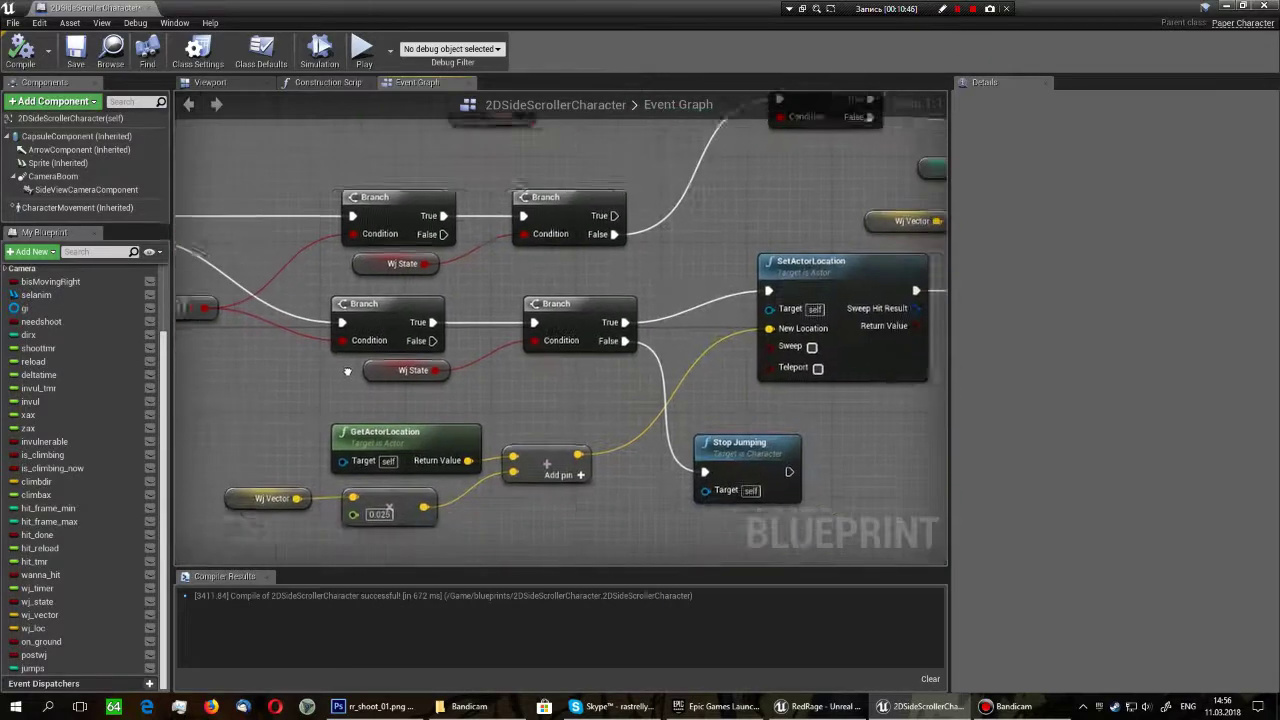
pyautogui.click(400, 364)
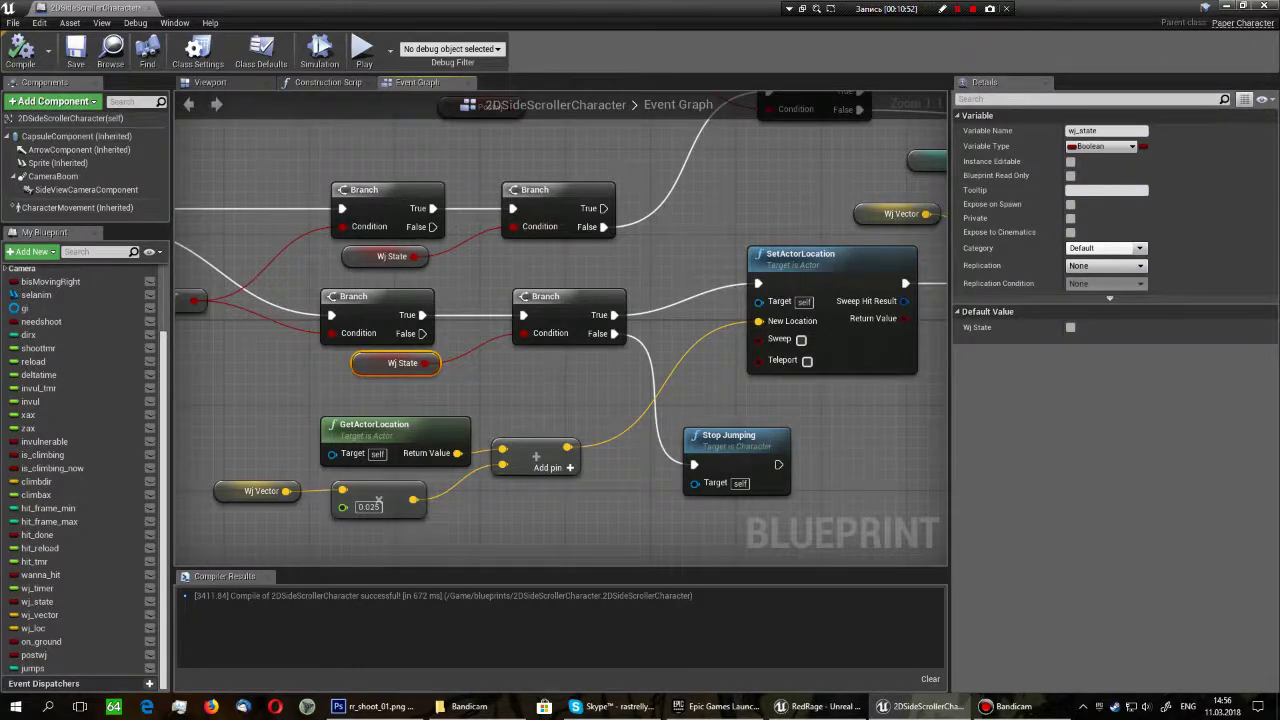
pyautogui.moveTo(608, 399)
pyautogui.mouseDown(button='right')
pyautogui.moveTo(630, 507)
pyautogui.moveTo(573, 332)
pyautogui.mouseUp(button='right')
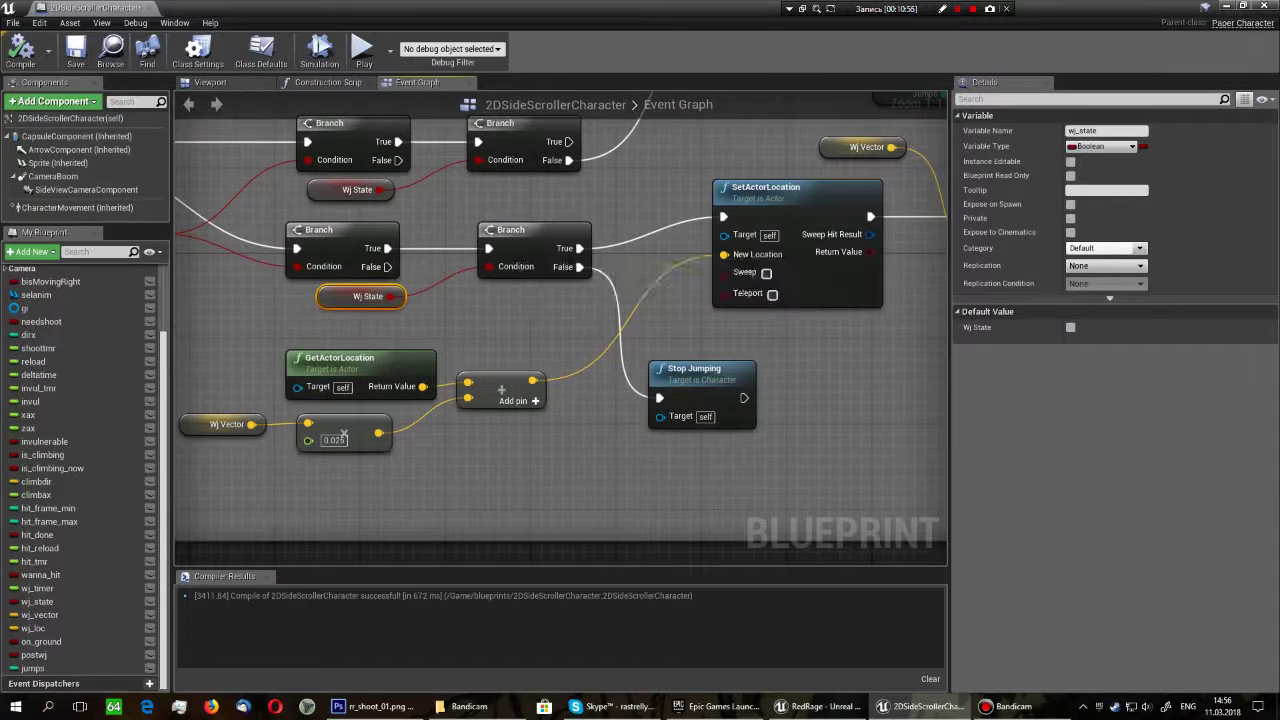
pyautogui.click(780, 444)
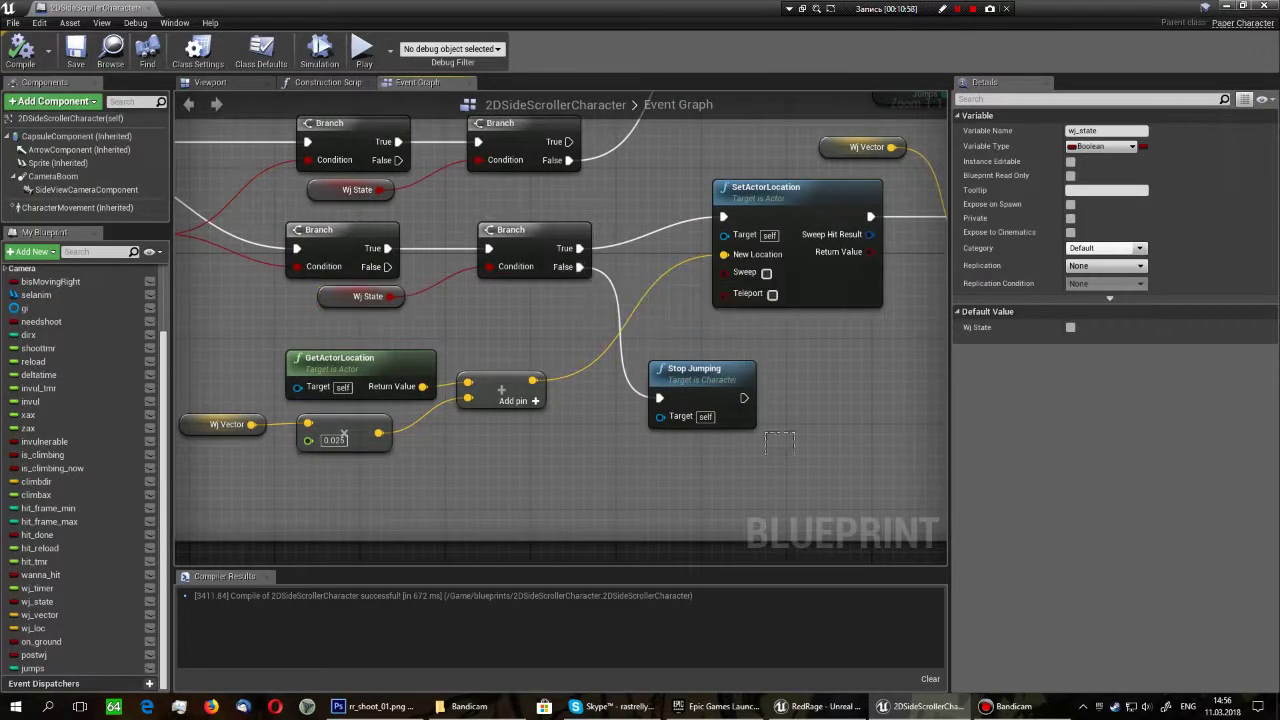
pyautogui.moveTo(765, 432); pyautogui.dragTo(730, 400)
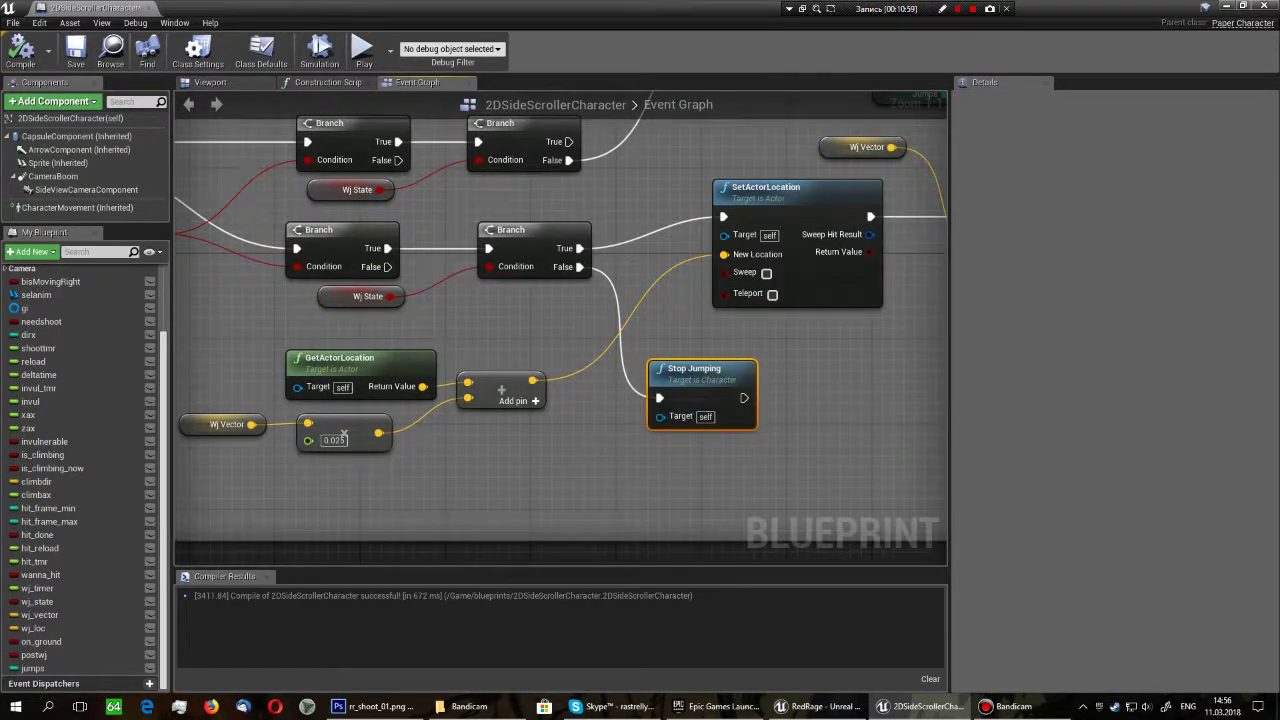
pyautogui.moveTo(560, 330); pyautogui.dragTo(603, 357, button='right')
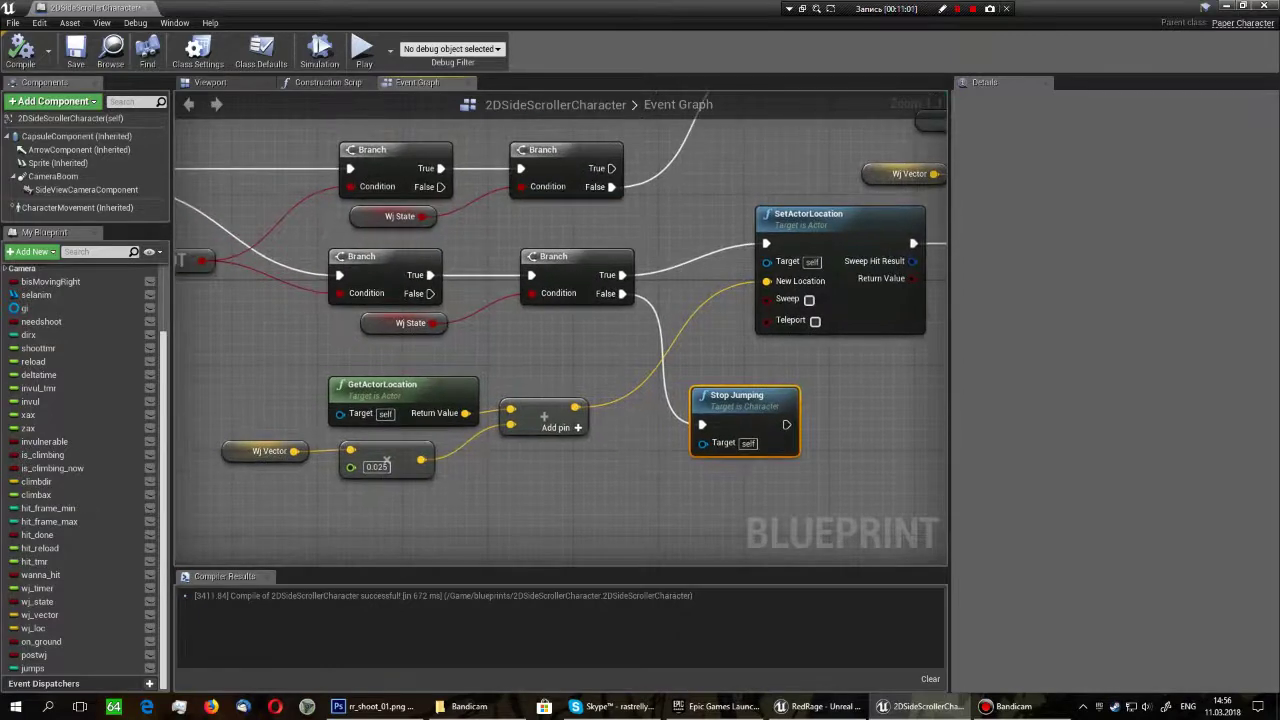
pyautogui.moveTo(728, 314); pyautogui.dragTo(714, 371, button='right')
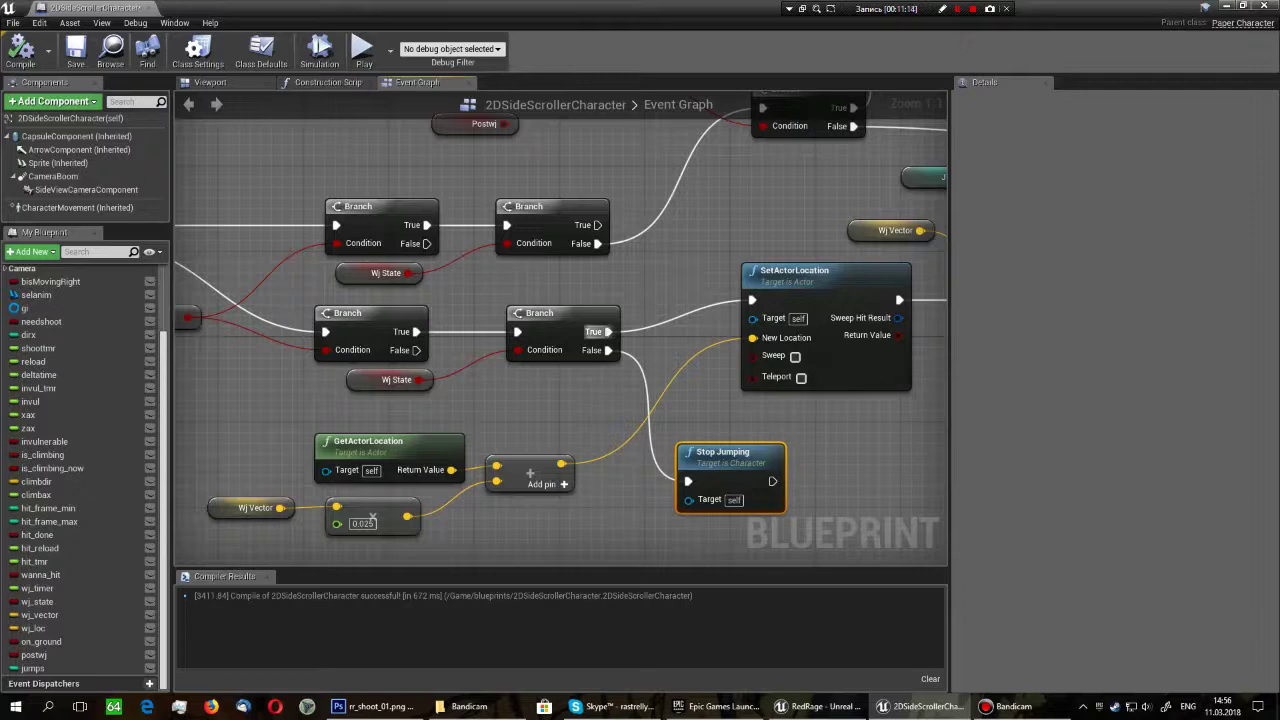
pyautogui.moveTo(600, 400); pyautogui.dragTo(540, 352, button='right')
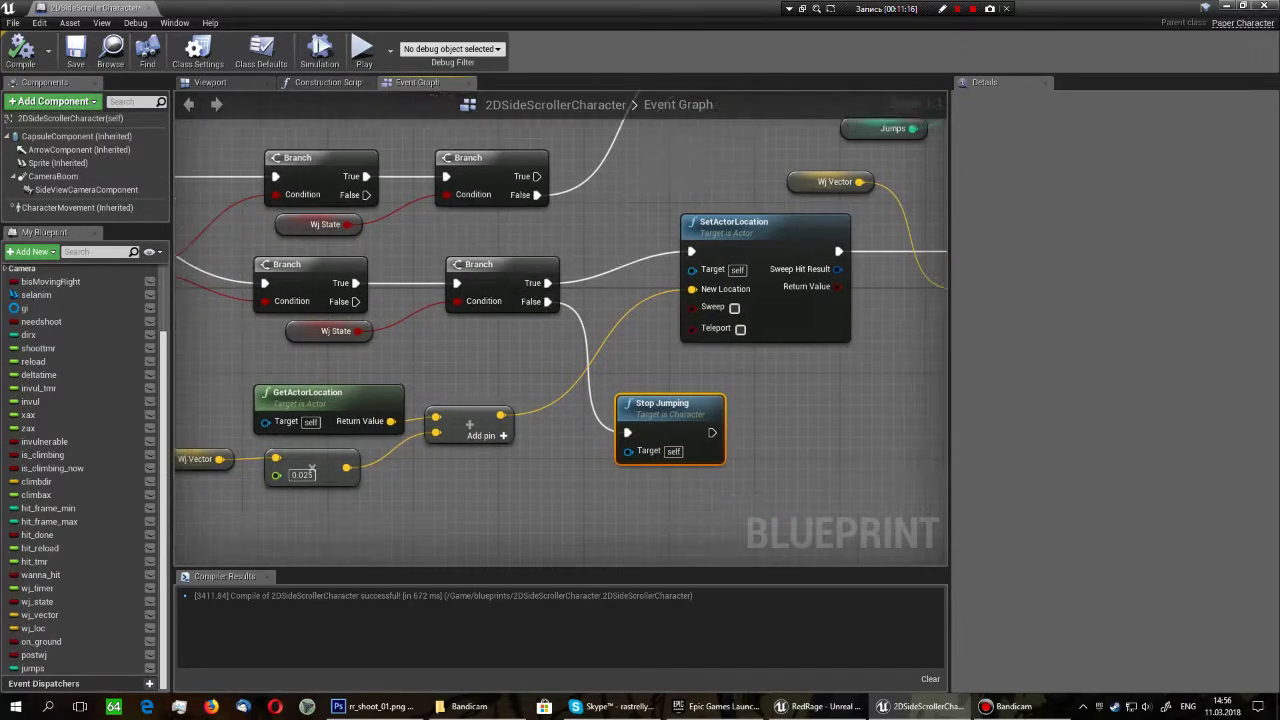
pyautogui.moveTo(500, 400); pyautogui.dragTo(604, 380, button='right')
pyautogui.moveTo(326, 478); pyautogui.dragTo(380, 422)
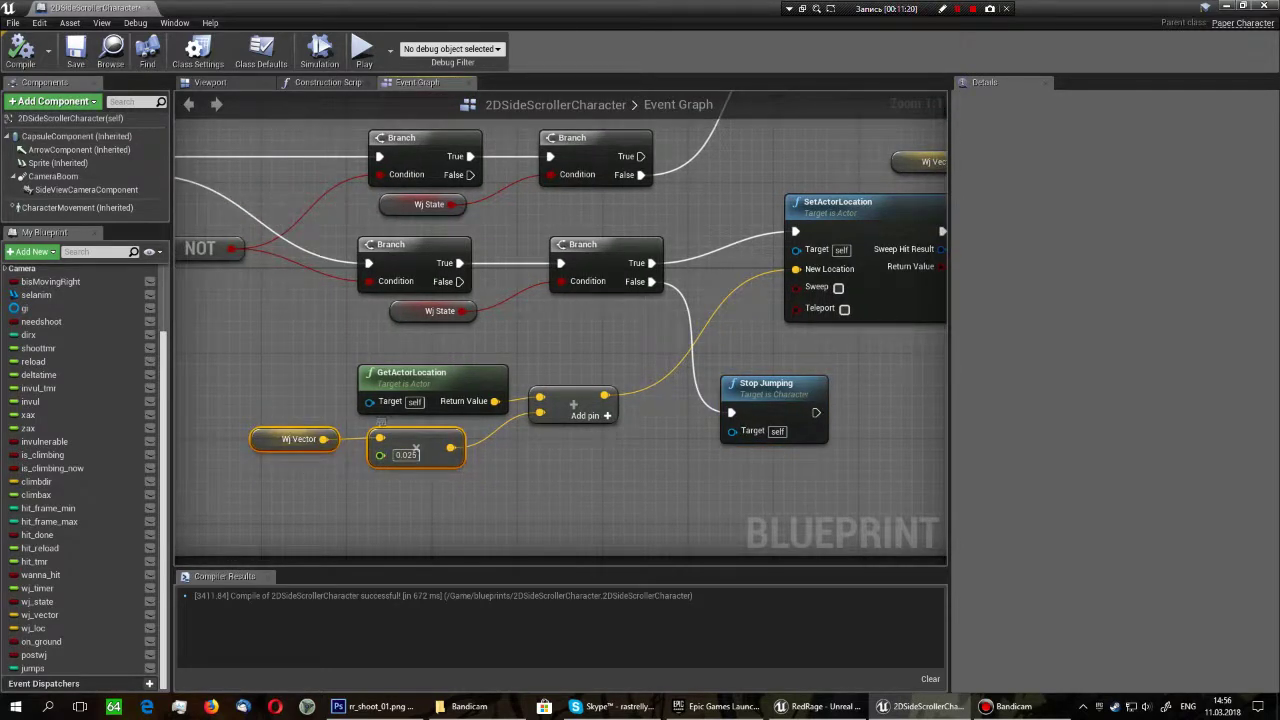
pyautogui.click(381, 421)
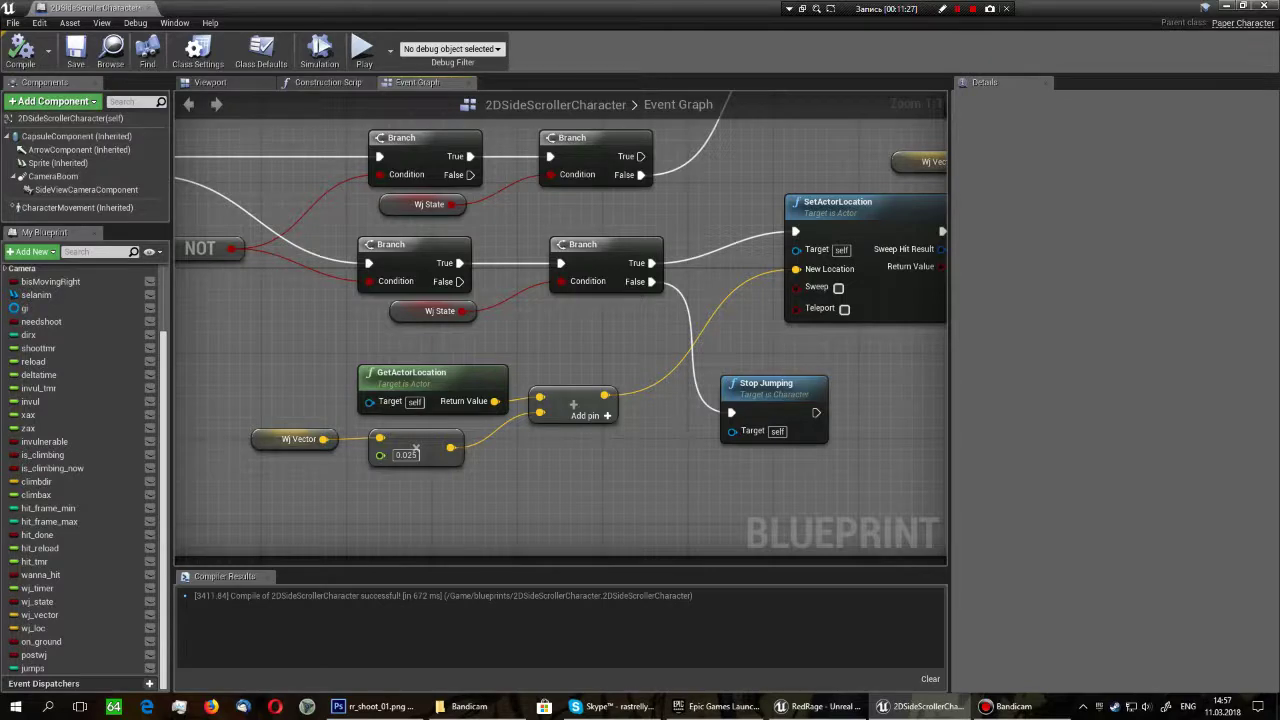
pyautogui.moveTo(700, 400)
pyautogui.mouseDown(button='right')
pyautogui.moveTo(455, 434)
pyautogui.moveTo(536, 407)
pyautogui.moveTo(283, 474)
pyautogui.mouseUp(button='right')
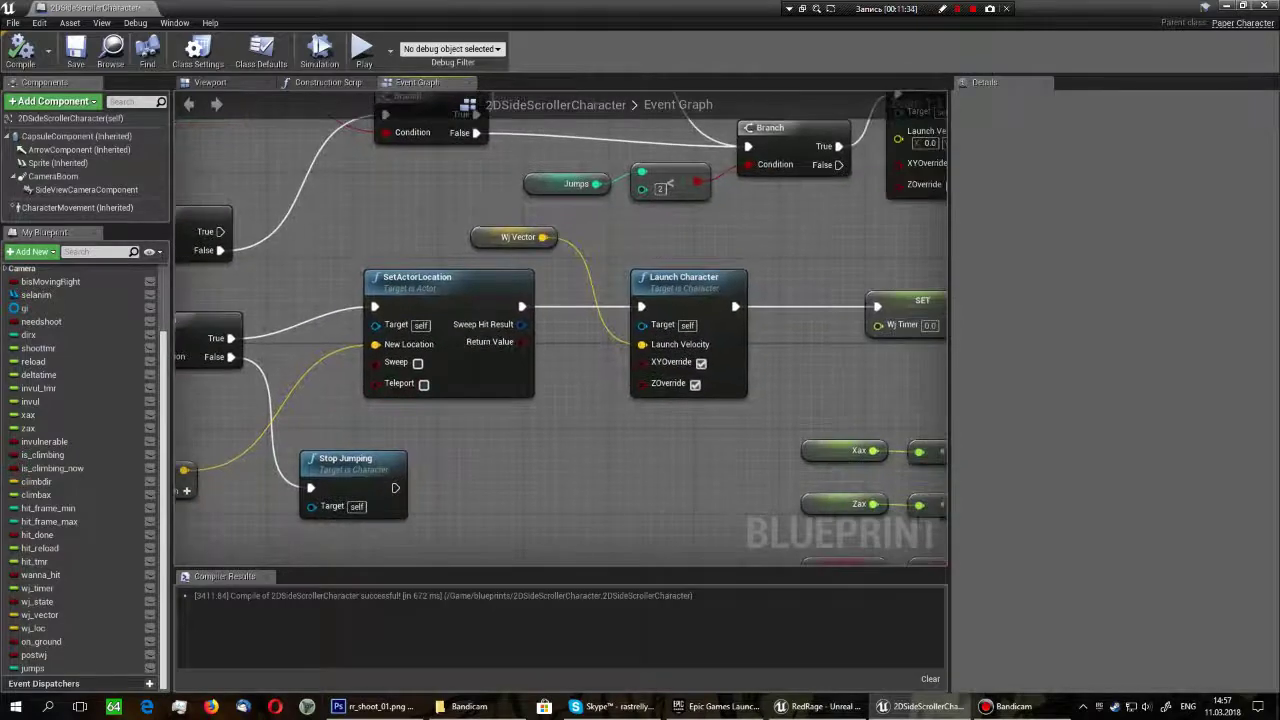
pyautogui.click(642, 268)
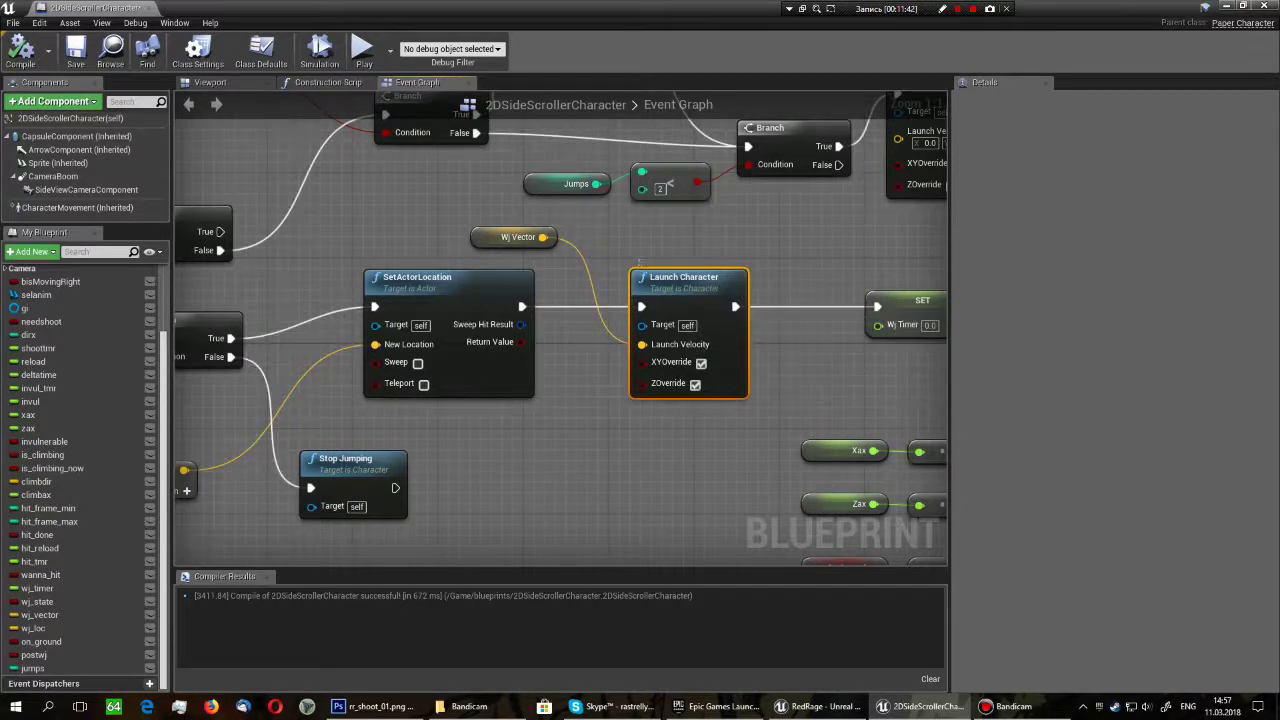
pyautogui.click(516, 237)
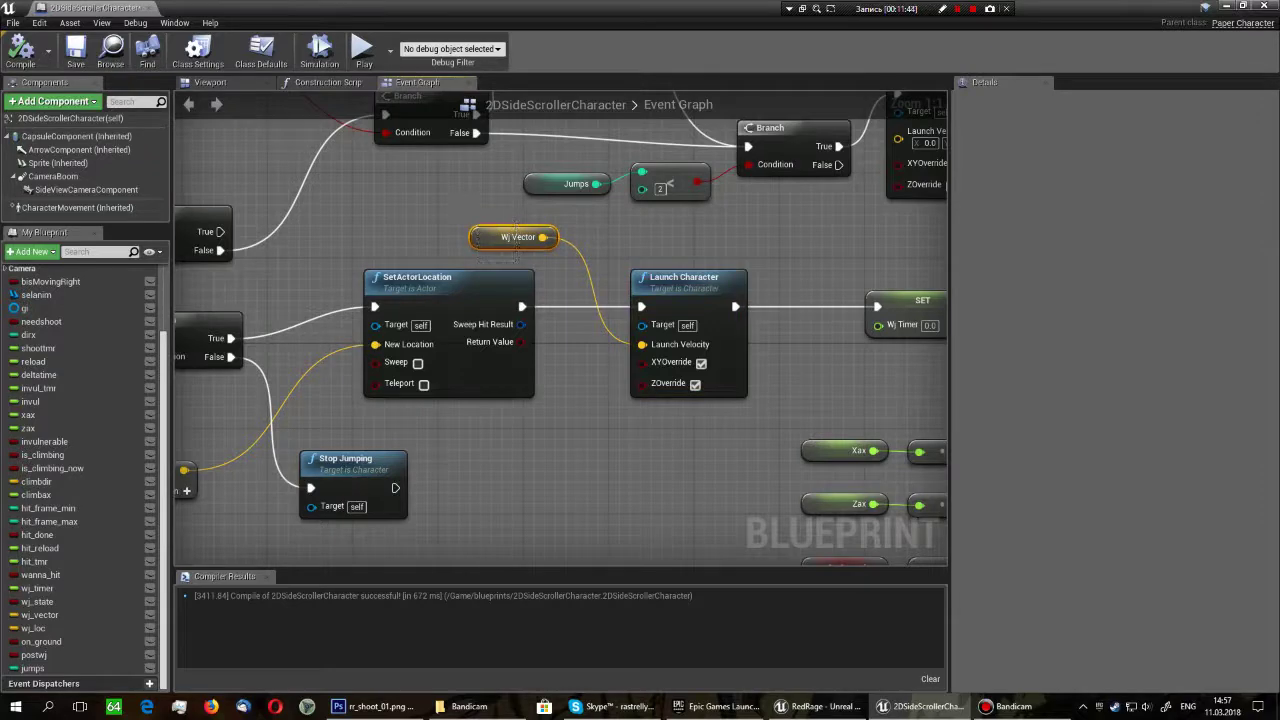
pyautogui.click(466, 241)
pyautogui.moveTo(700, 400); pyautogui.dragTo(265, 398, button='right')
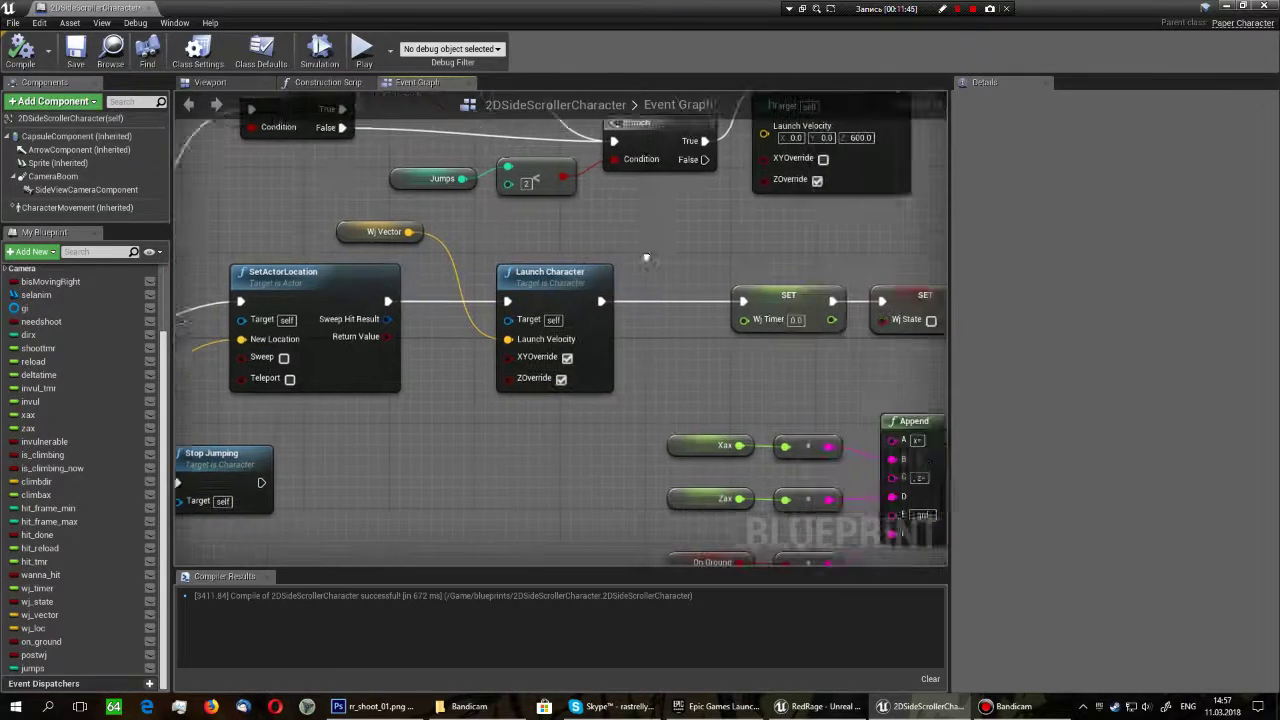
pyautogui.click(487, 300)
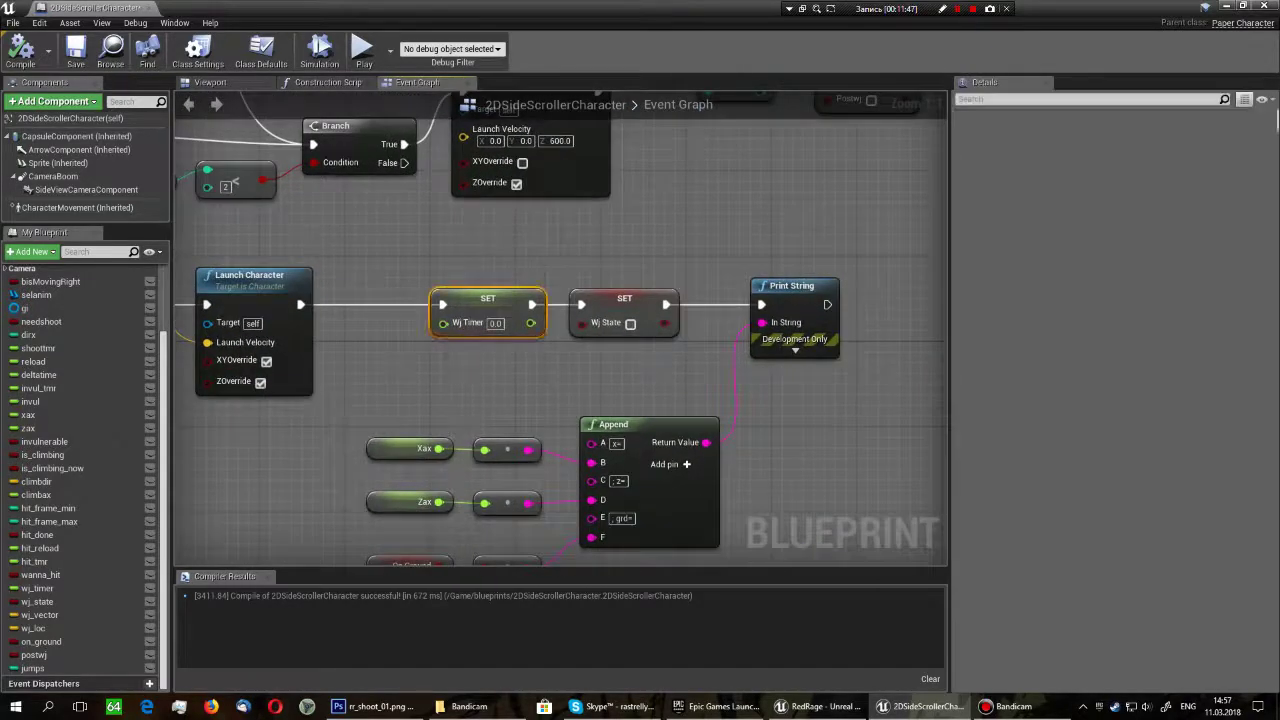
pyautogui.click(624, 300)
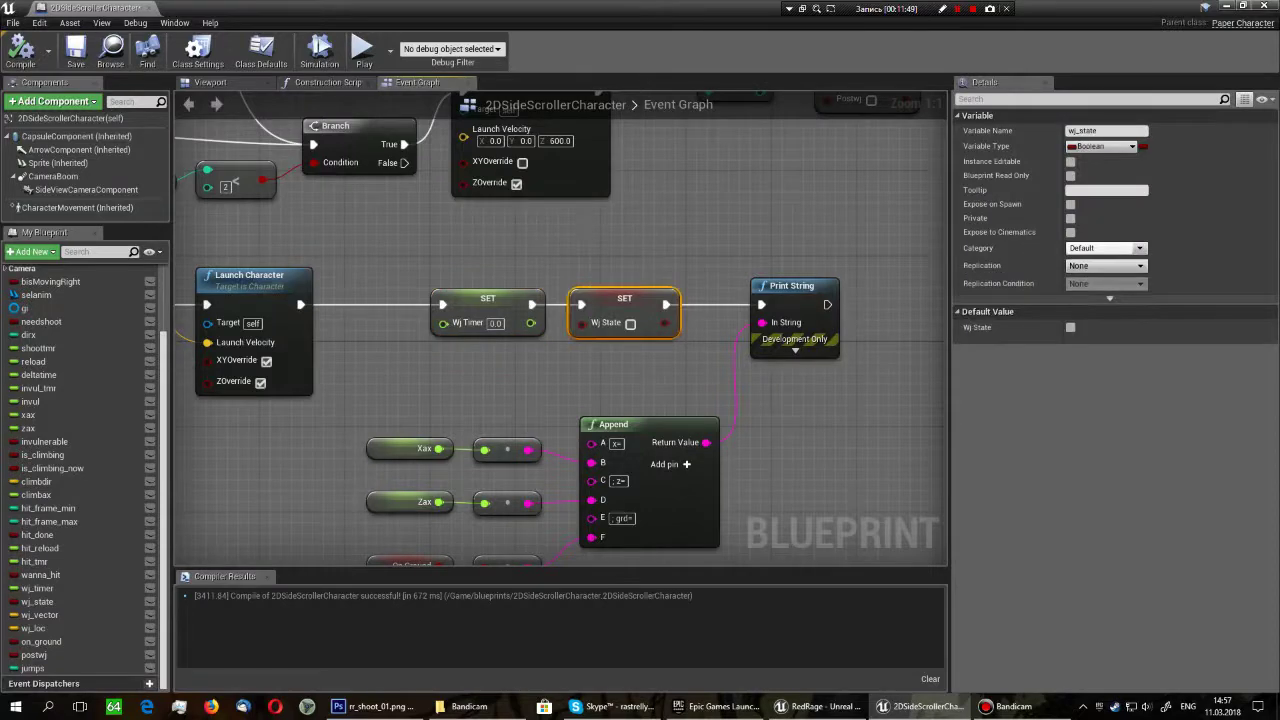
pyautogui.scroll(-2, 640, 340)
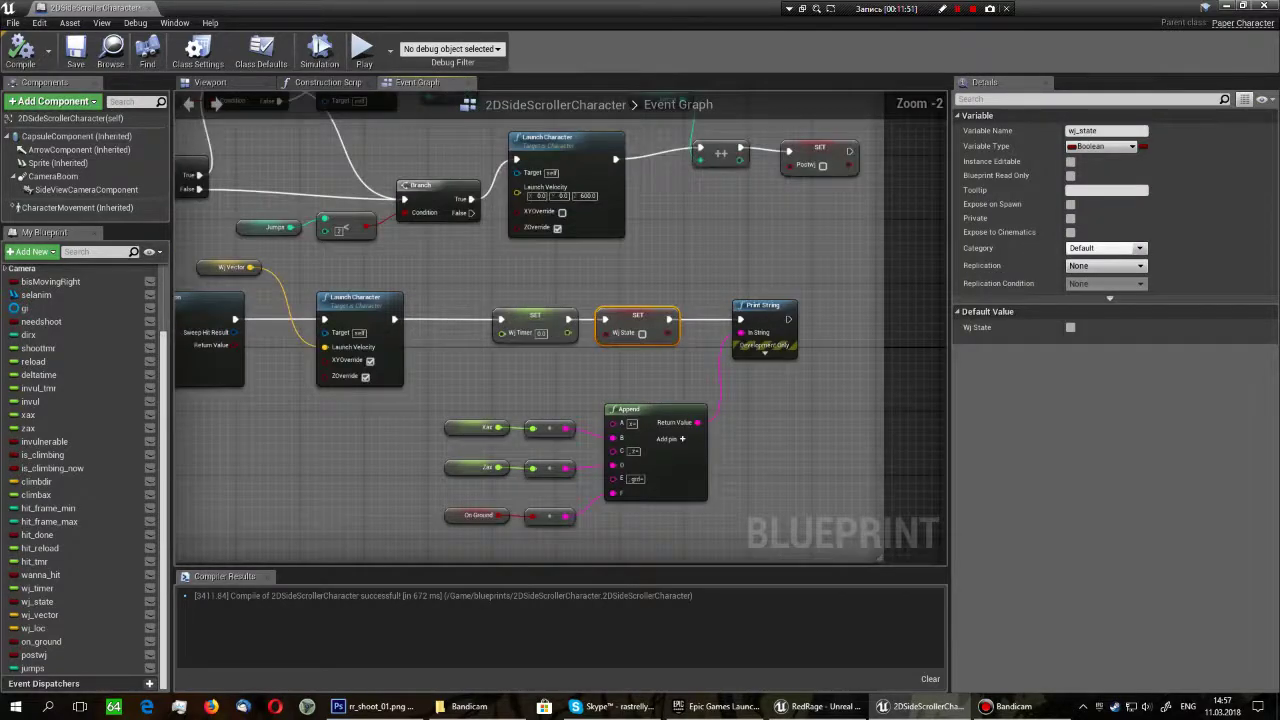
pyautogui.scroll(2, 650, 340)
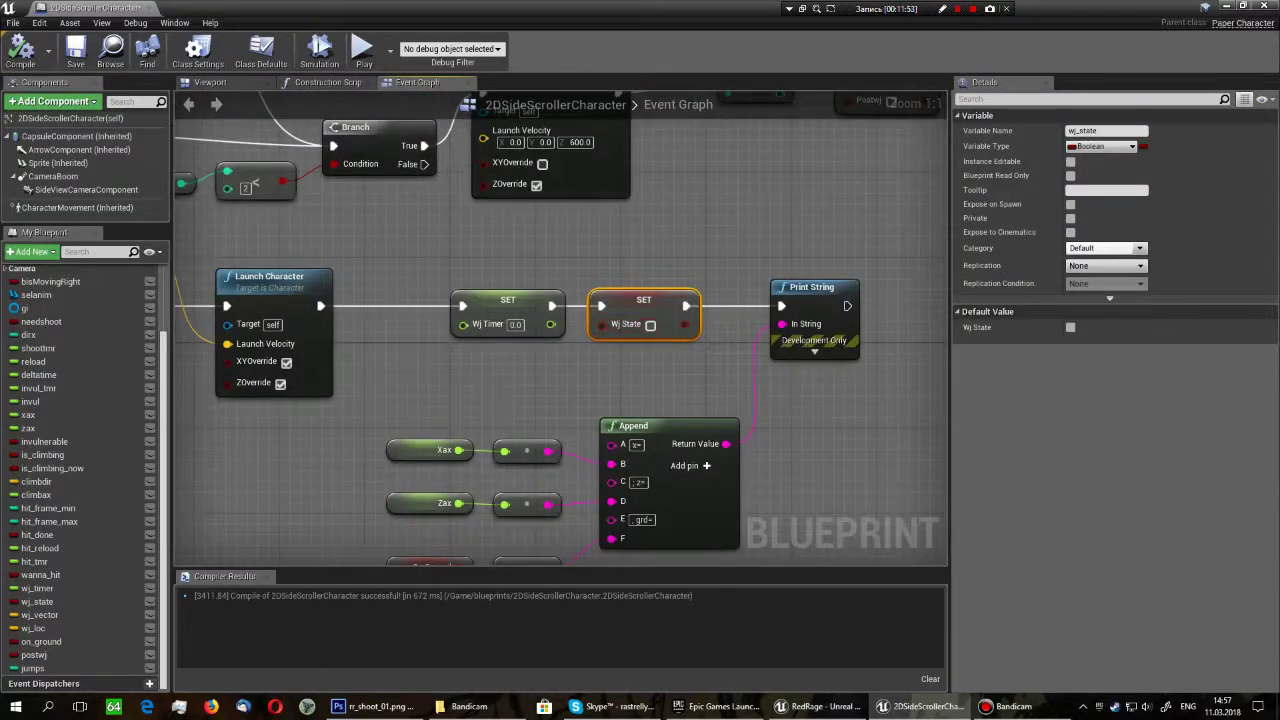
pyautogui.scroll(-3, 600, 350)
pyautogui.moveTo(471, 368)
pyautogui.mouseDown(button='right')
pyautogui.moveTo(657, 358)
pyautogui.moveTo(502, 358)
pyautogui.mouseUp(button='right')
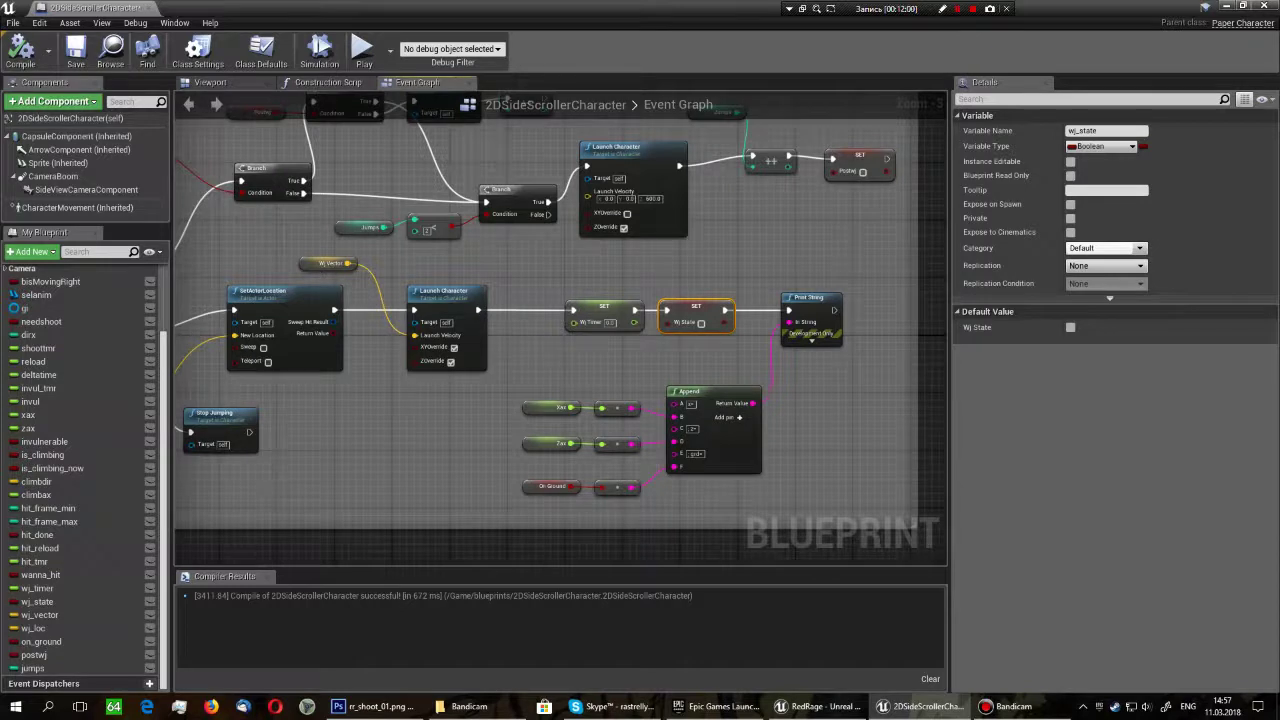
# - Delete the debug Append node with its Xax, Zax, On Ground inputs and the Print String
pyautogui.moveTo(506, 347); pyautogui.dragTo(870, 497)
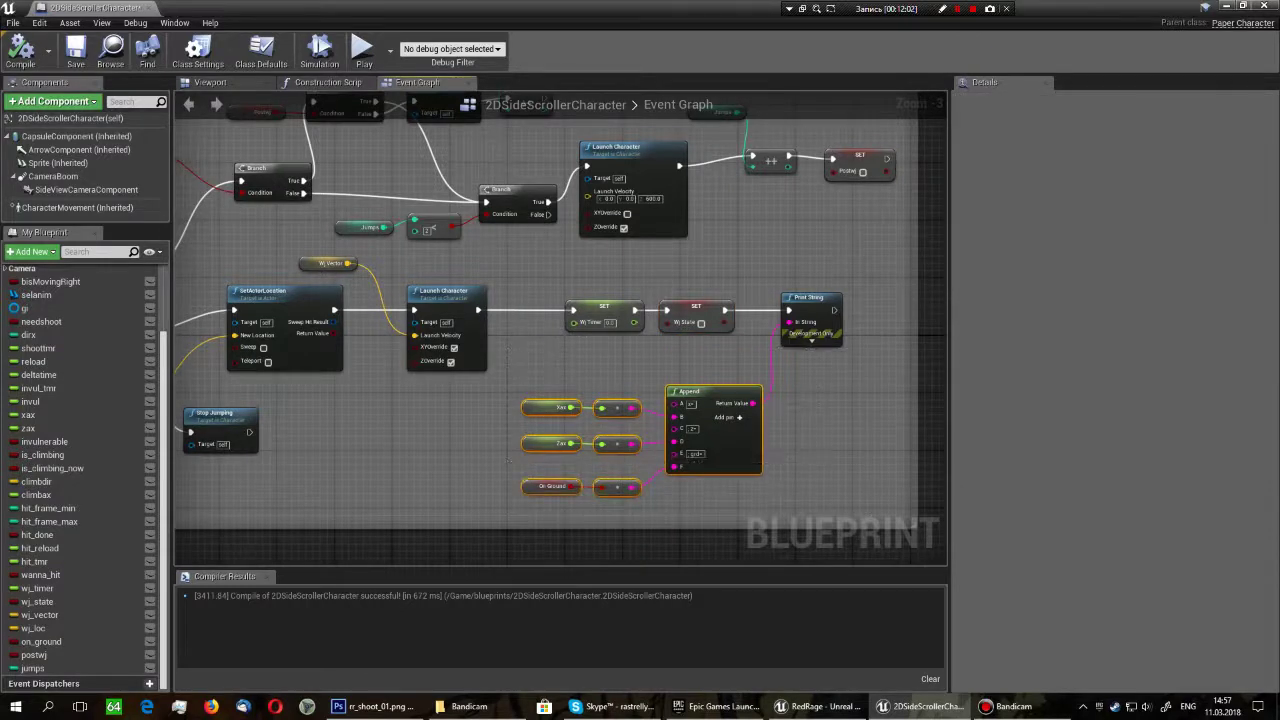
pyautogui.press('Delete')
pyautogui.click(810, 297)
pyautogui.press('Delete')
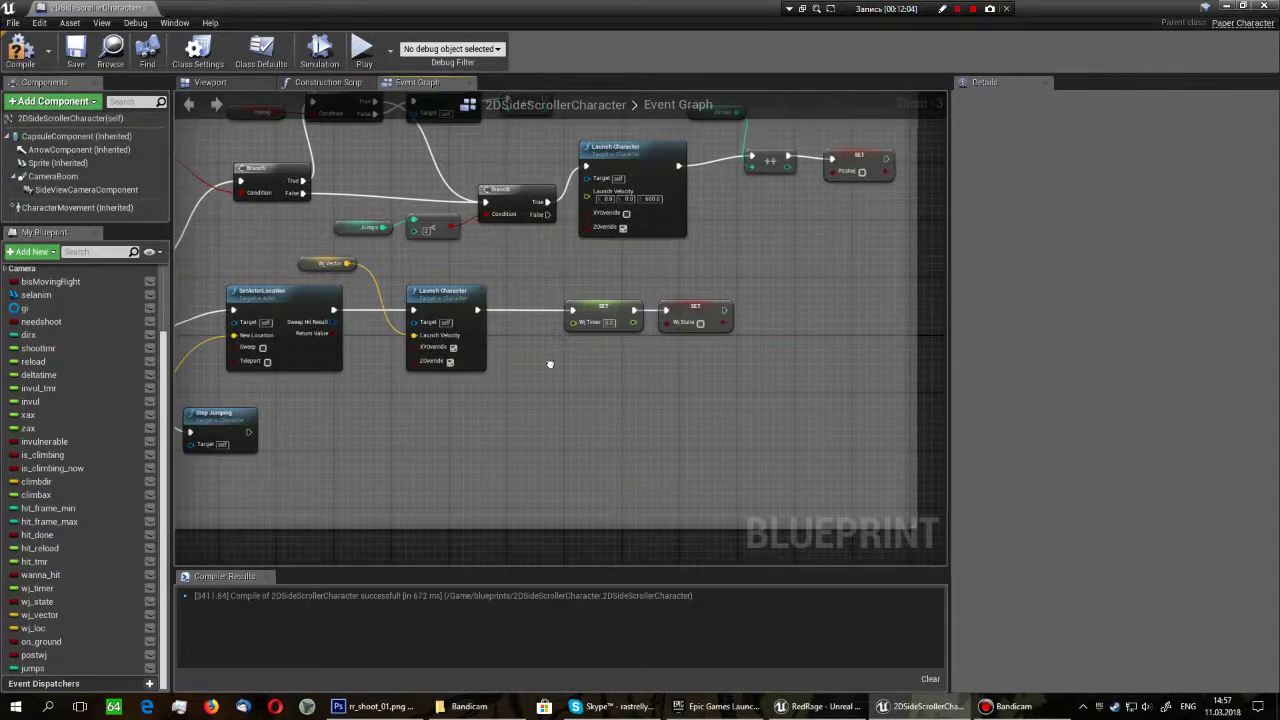
# - Delete the unconnected Postwj getter near the Branch nodes
pyautogui.moveTo(549, 364); pyautogui.dragTo(658, 449, button='right')
pyautogui.scroll(1, 658, 449)
pyautogui.scroll(1, 658, 449)
pyautogui.scroll(1, 658, 449)
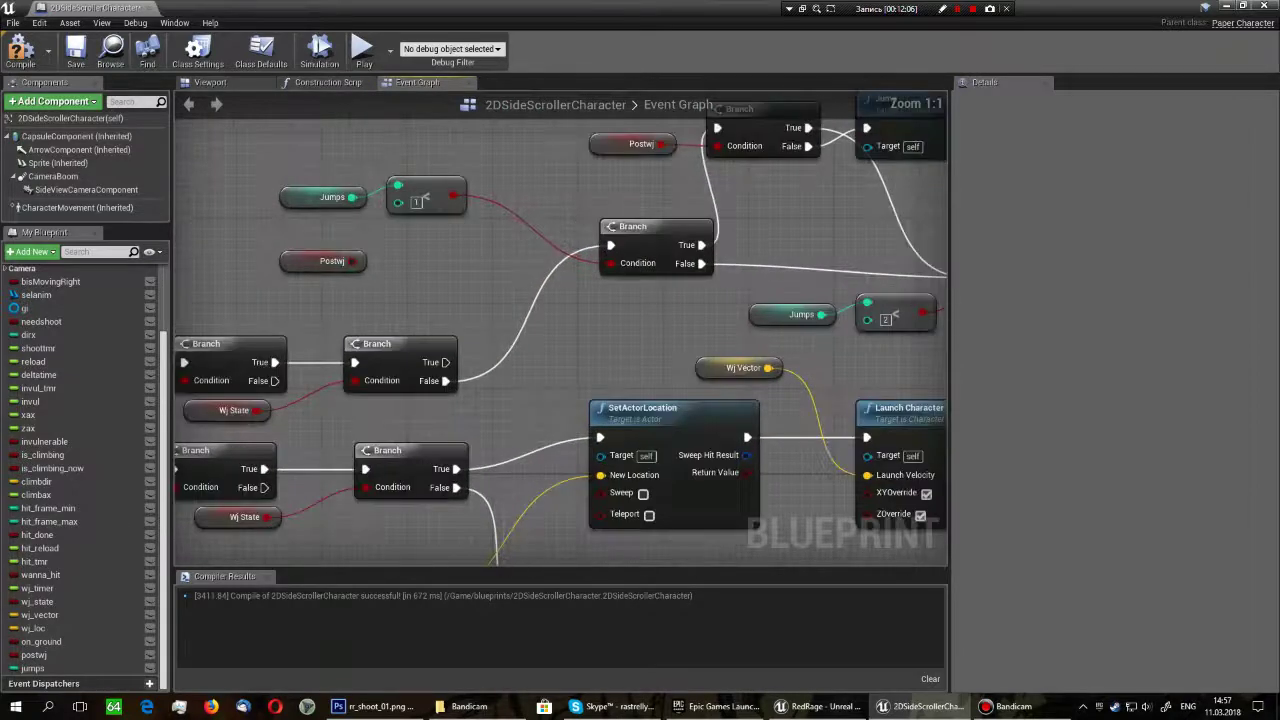
pyautogui.moveTo(323, 260); pyautogui.dragTo(361, 316, button='right')
pyautogui.click(361, 316)
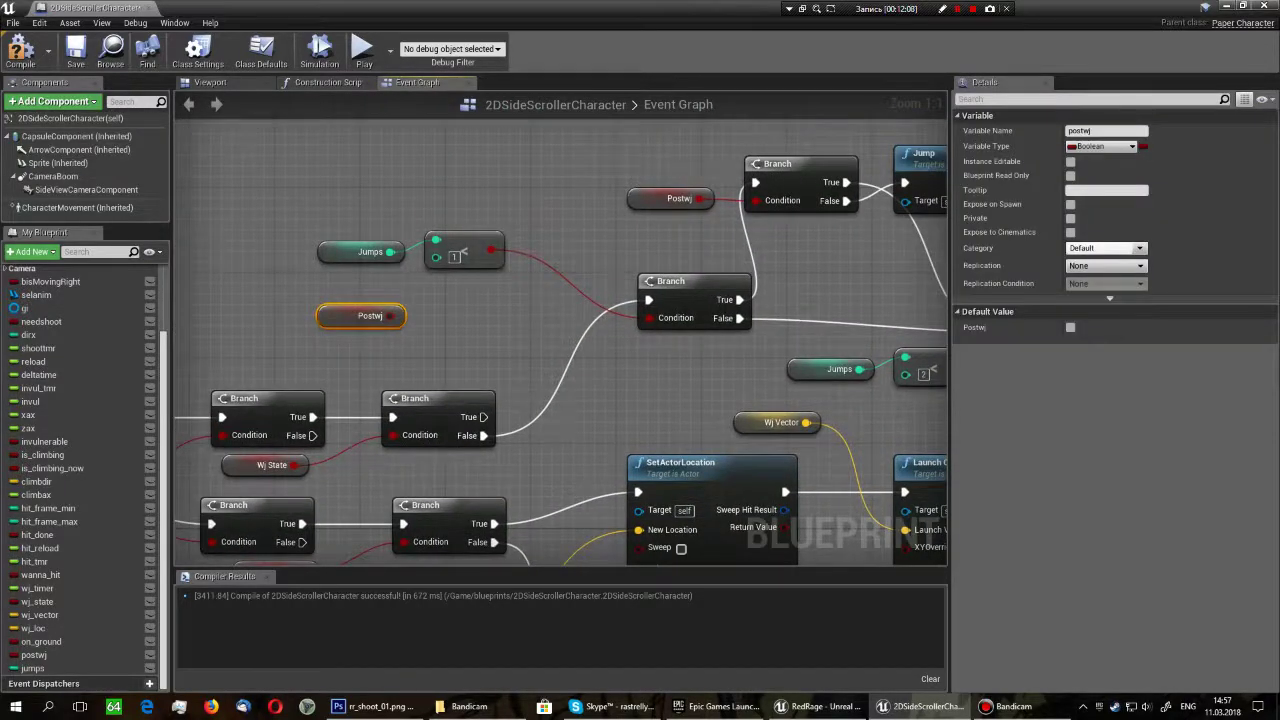
pyautogui.press('Delete')
pyautogui.scroll(-1, 560, 340)
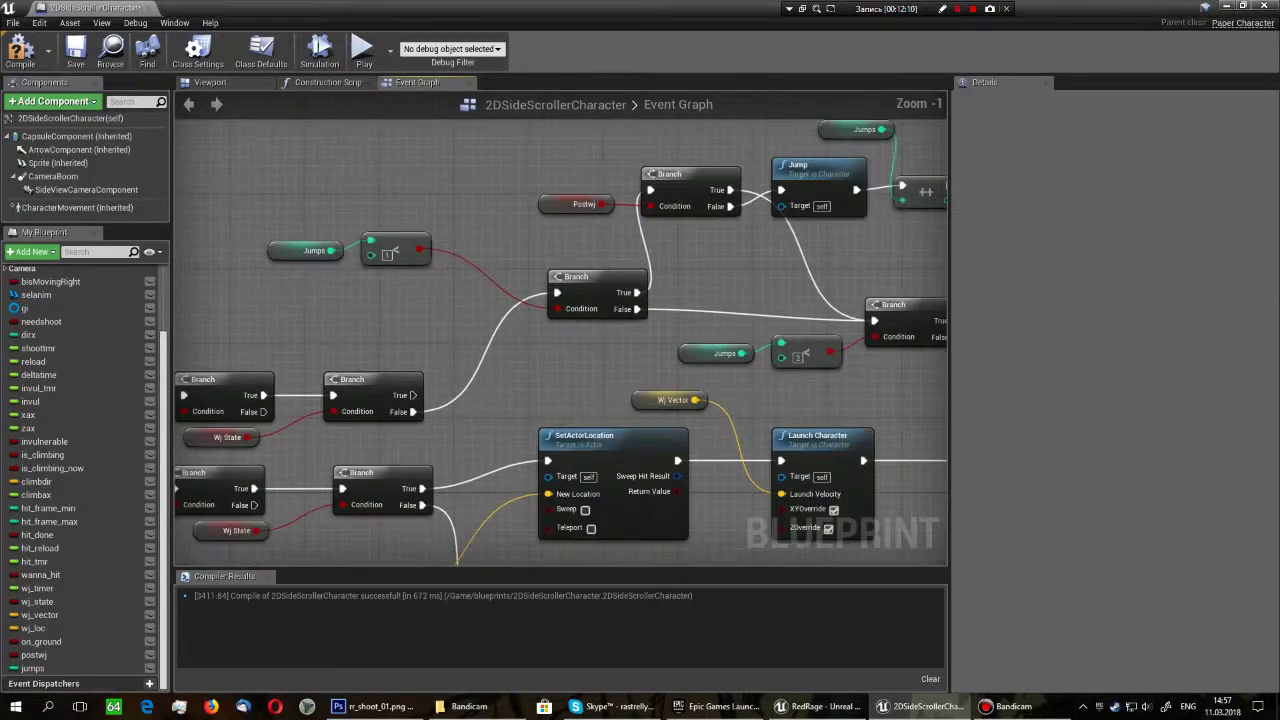
pyautogui.moveTo(397, 315)
pyautogui.mouseDown(button='right')
pyautogui.moveTo(491, 294)
pyautogui.moveTo(586, 349)
pyautogui.moveTo(782, 356)
pyautogui.mouseUp(button='right')
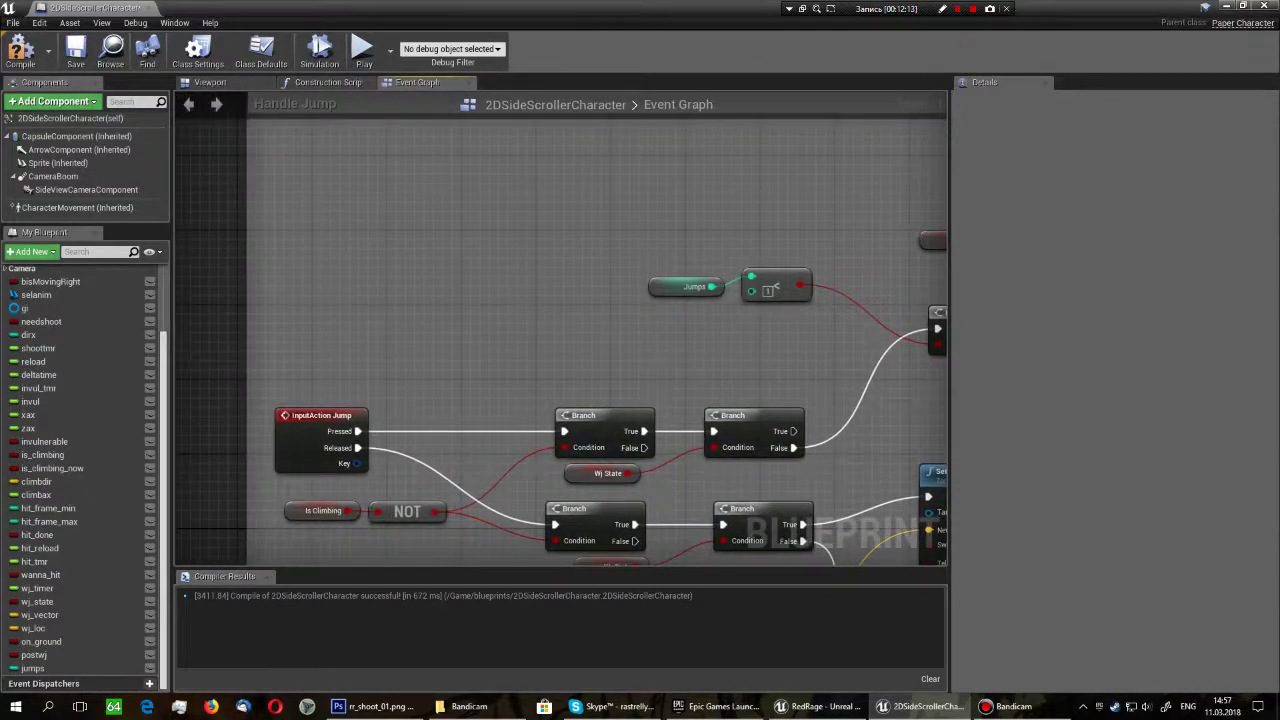
pyautogui.moveTo(706, 364); pyautogui.dragTo(549, 366, button='right')
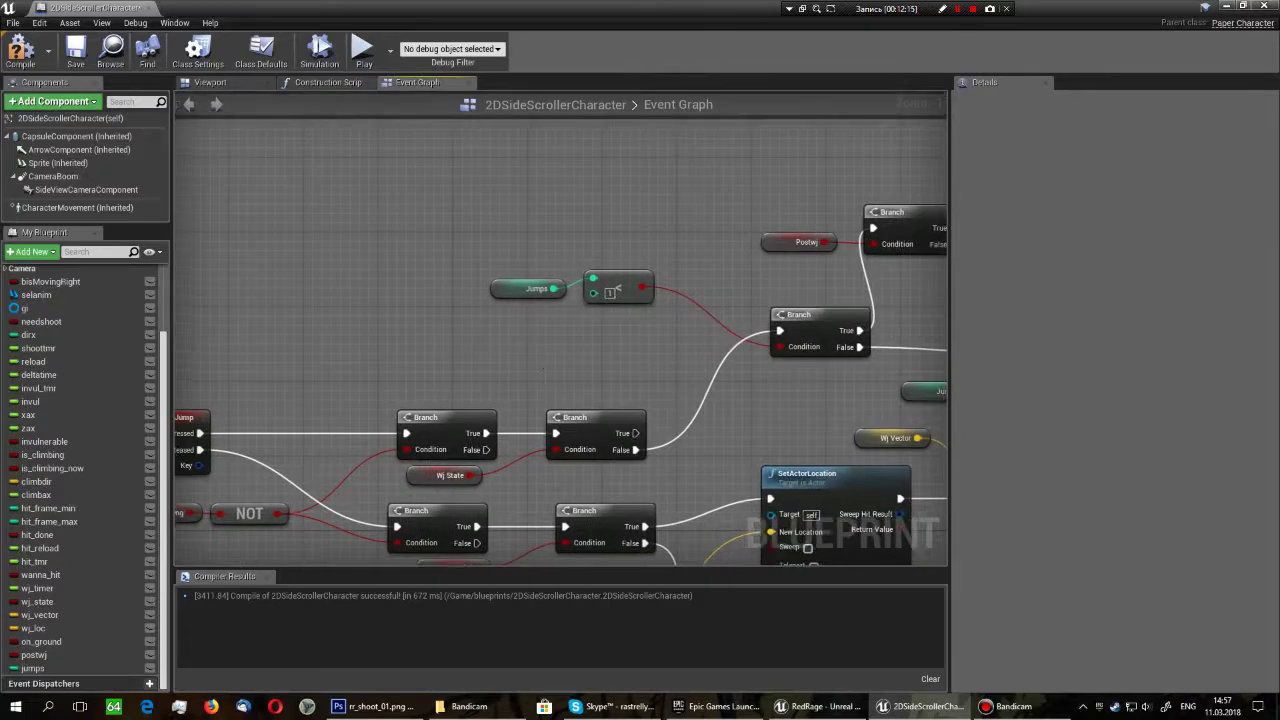
pyautogui.moveTo(650, 300); pyautogui.dragTo(371, 323, button='right')
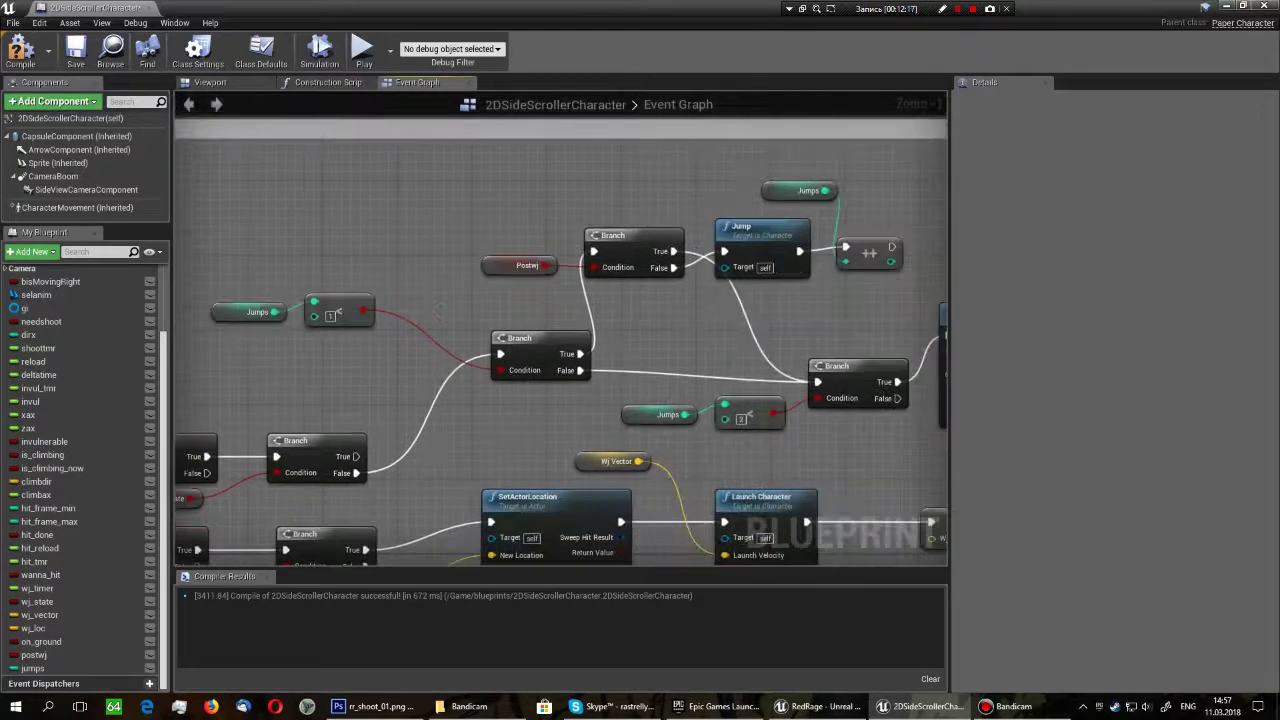
pyautogui.moveTo(788, 225); pyautogui.dragTo(750, 310)
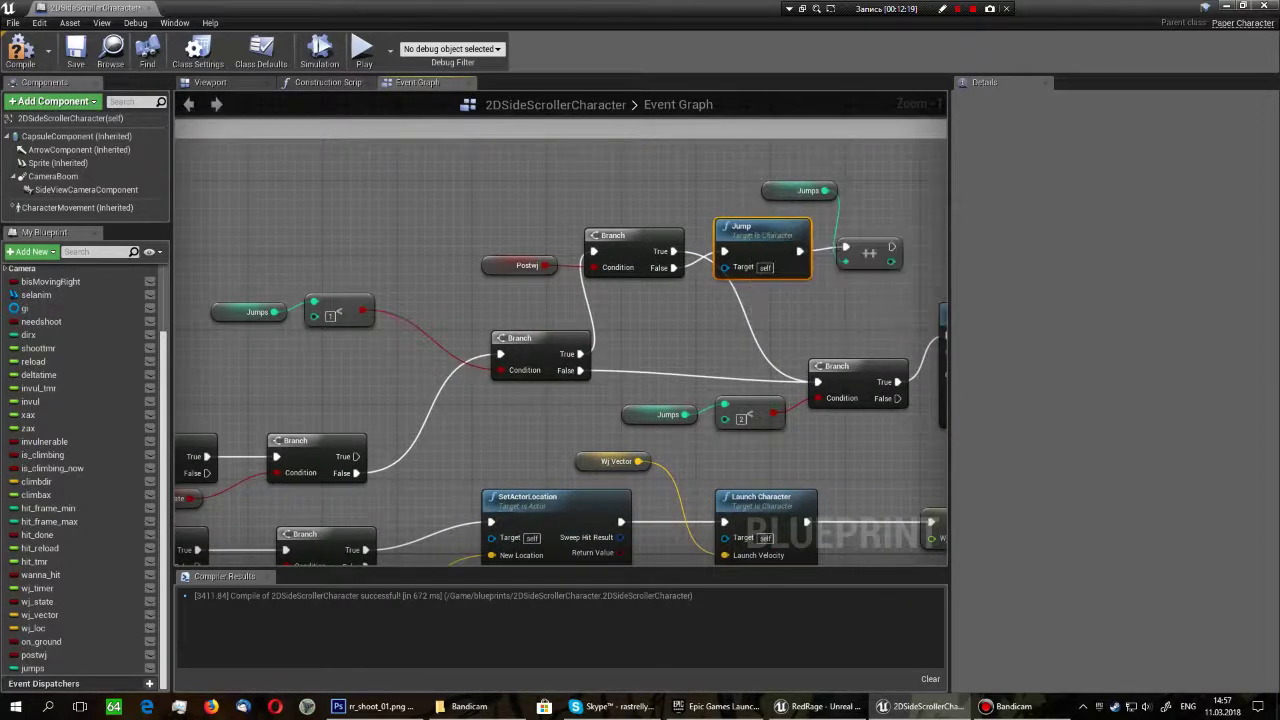
pyautogui.moveTo(750, 310); pyautogui.dragTo(891, 257, button='right')
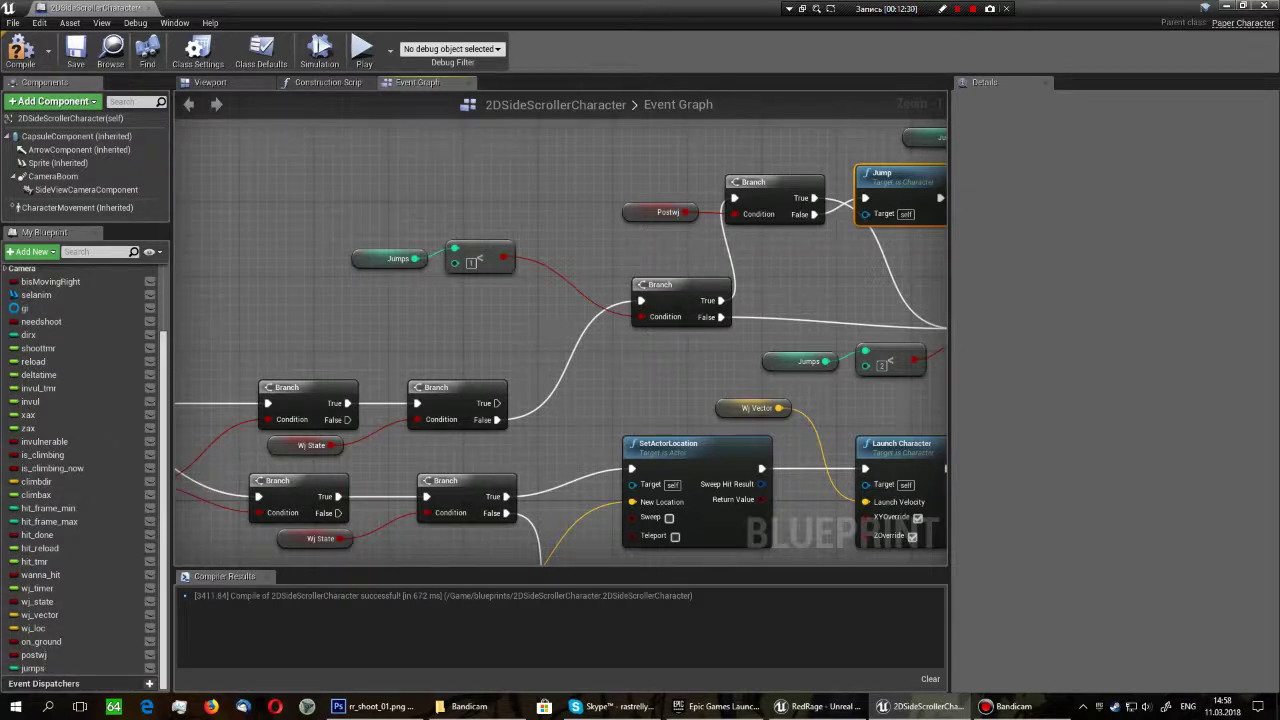
pyautogui.moveTo(508, 198)
pyautogui.mouseDown()
pyautogui.moveTo(362, 252)
pyautogui.moveTo(382, 202)
pyautogui.mouseUp()
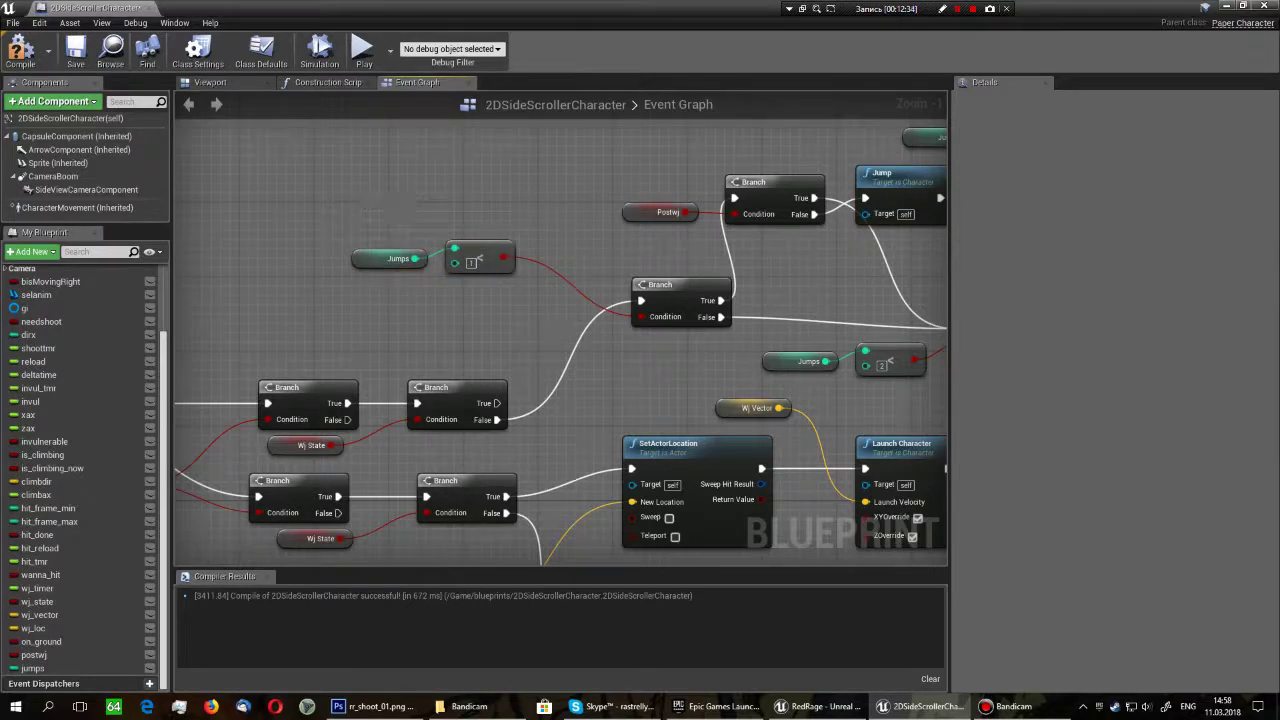
pyautogui.moveTo(700, 300); pyautogui.dragTo(470, 400, button='right')
pyautogui.scroll(1, 470, 400)
pyautogui.moveTo(422, 285); pyautogui.dragTo(362, 358)
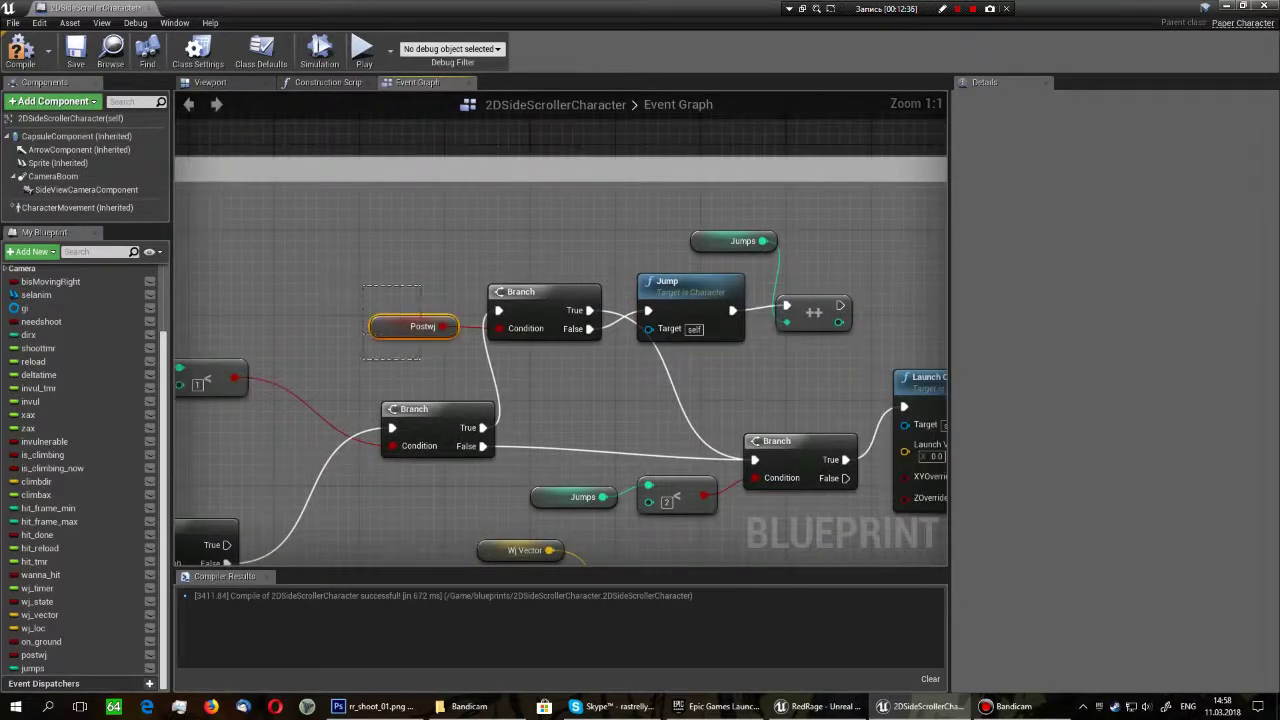
pyautogui.moveTo(363, 286); pyautogui.dragTo(536, 328)
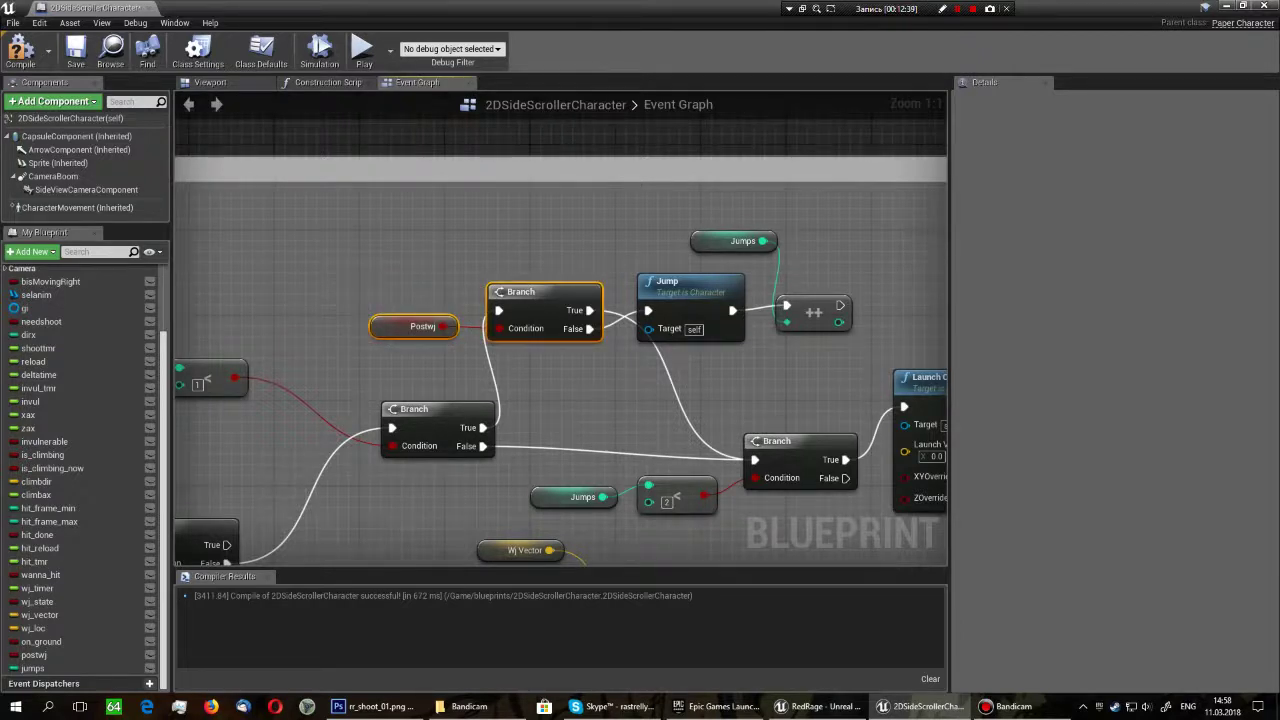
pyautogui.click(705, 330)
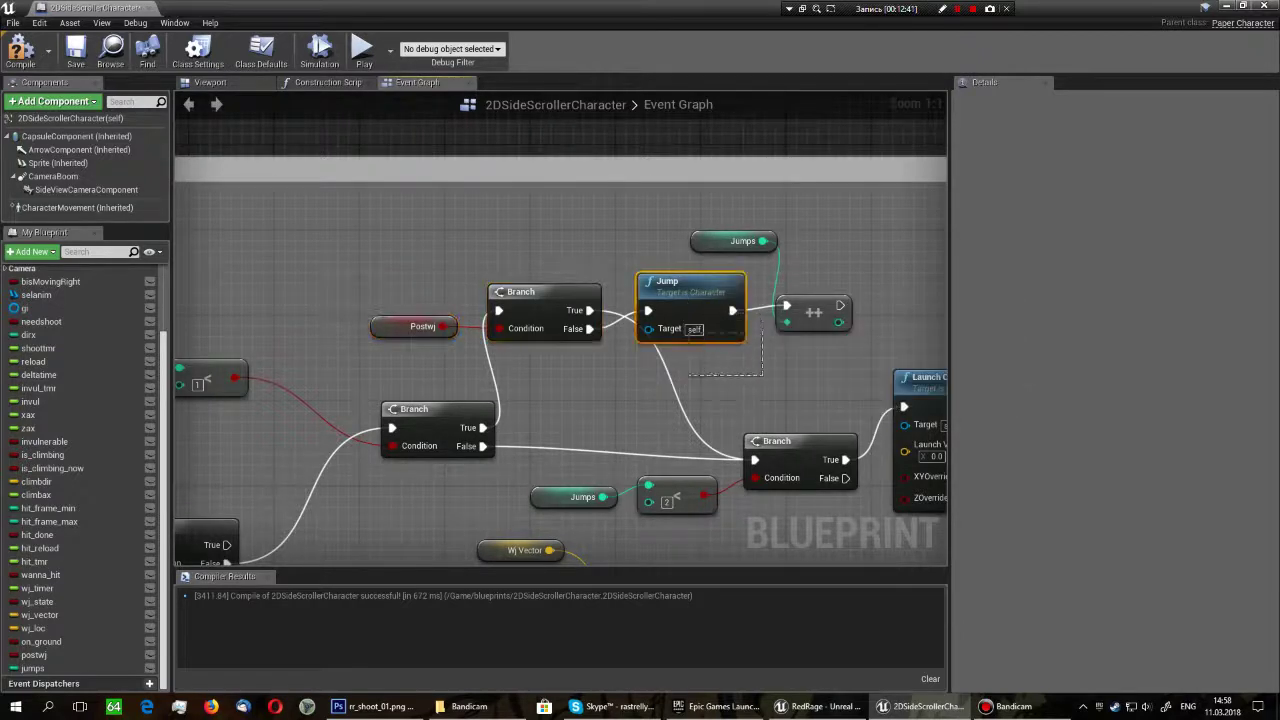
pyautogui.click(732, 384)
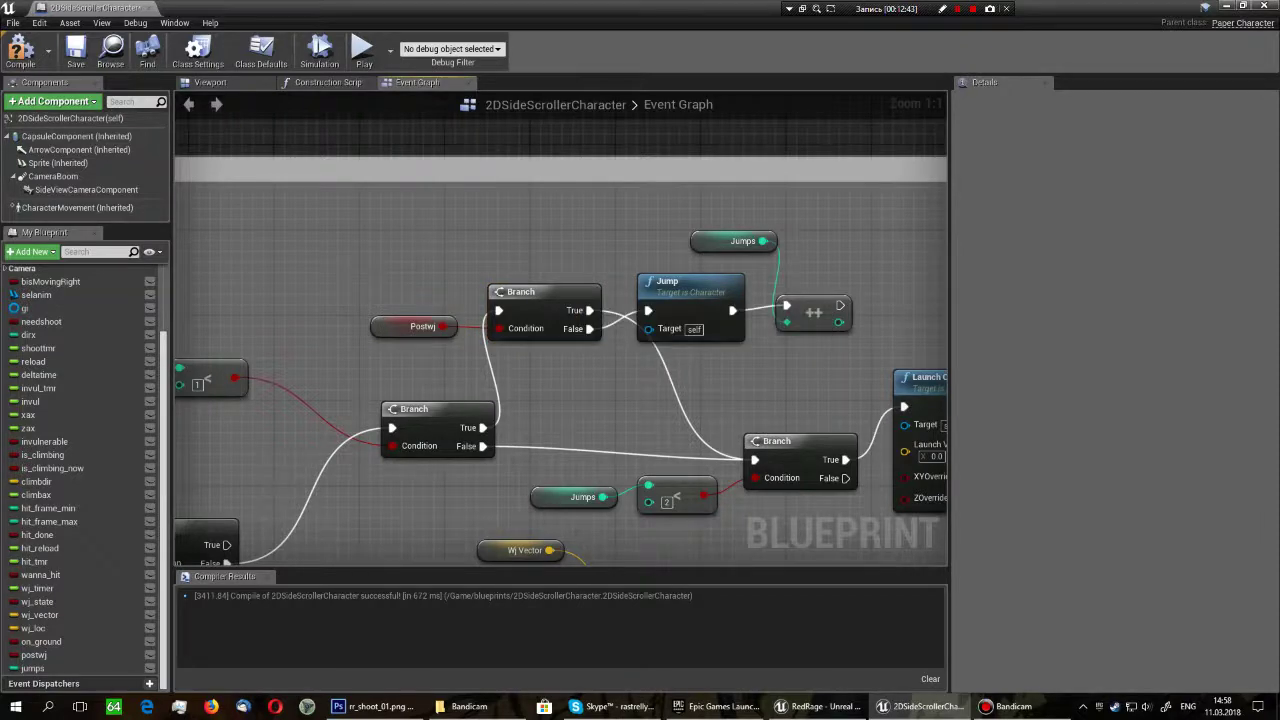
pyautogui.moveTo(457, 368)
pyautogui.mouseDown(button='right')
pyautogui.moveTo(365, 296)
pyautogui.moveTo(745, 318)
pyautogui.mouseUp(button='right')
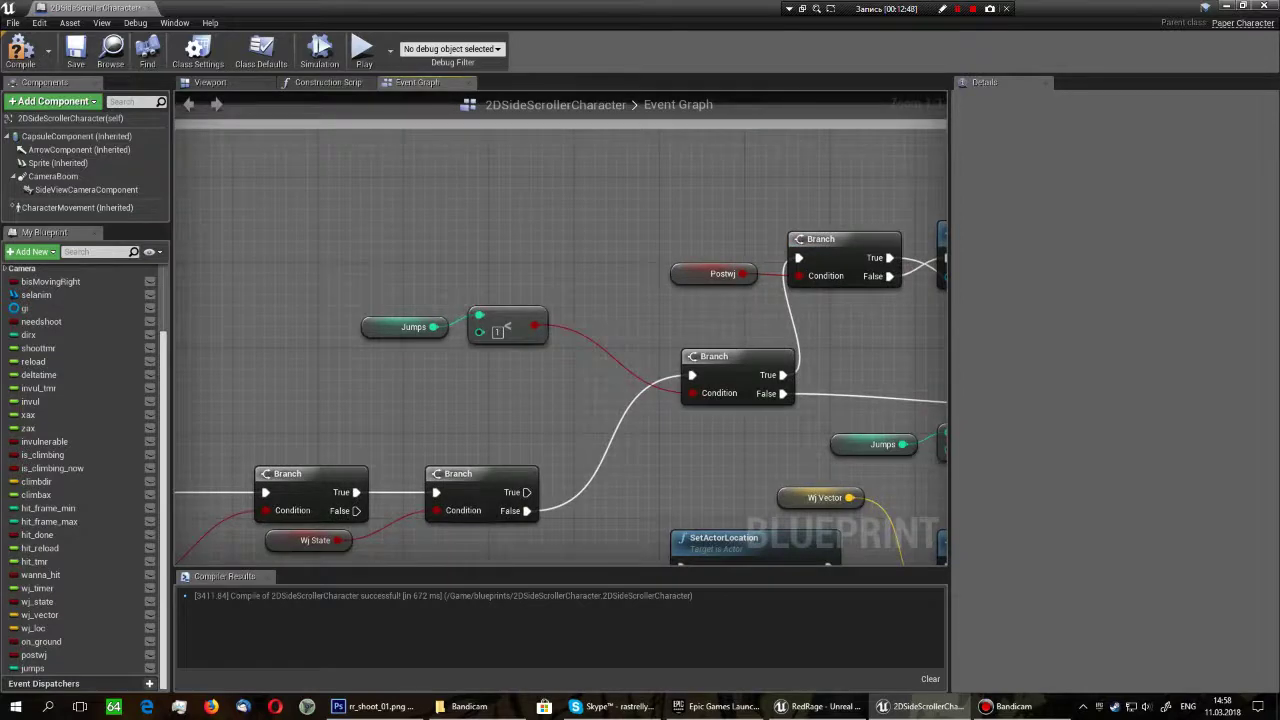
pyautogui.moveTo(551, 325)
pyautogui.mouseDown(button='right')
pyautogui.moveTo(321, 294)
pyautogui.moveTo(429, 299)
pyautogui.mouseUp(button='right')
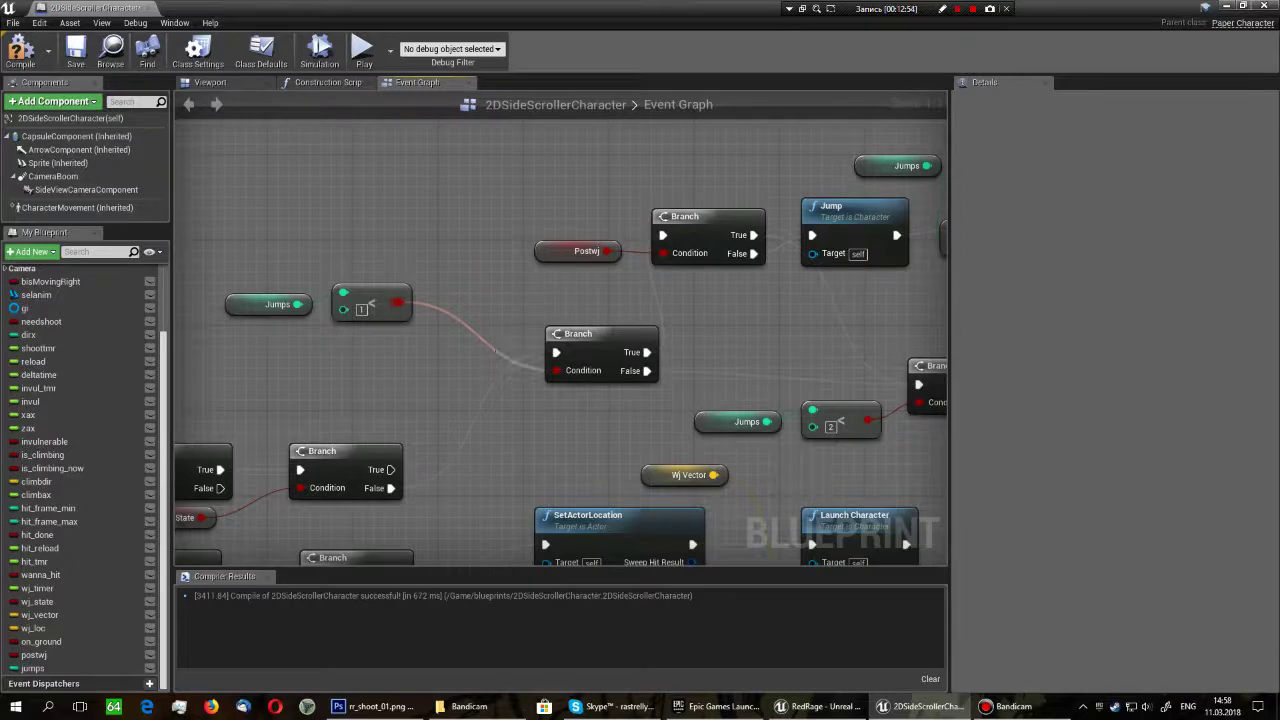
pyautogui.moveTo(490, 345); pyautogui.dragTo(188, 311, button='right')
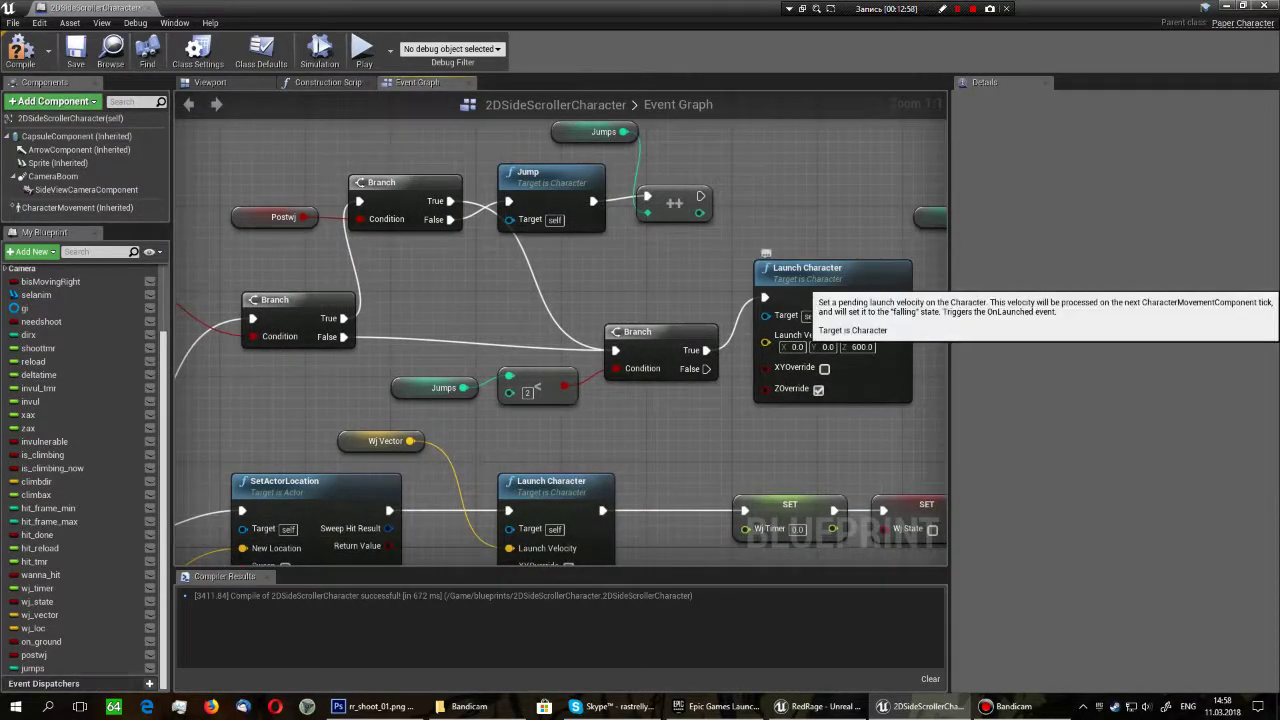
pyautogui.moveTo(805, 272); pyautogui.dragTo(814, 331, button='right')
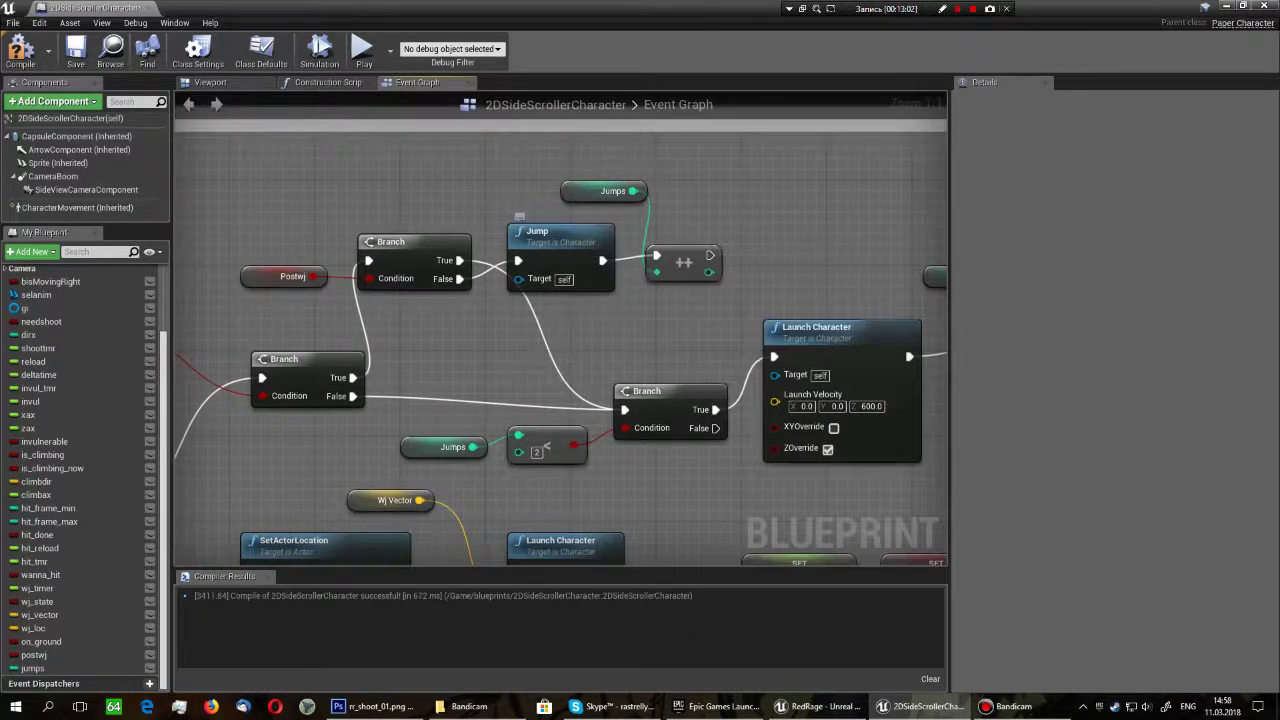
pyautogui.moveTo(560, 260); pyautogui.dragTo(491, 171, button='right')
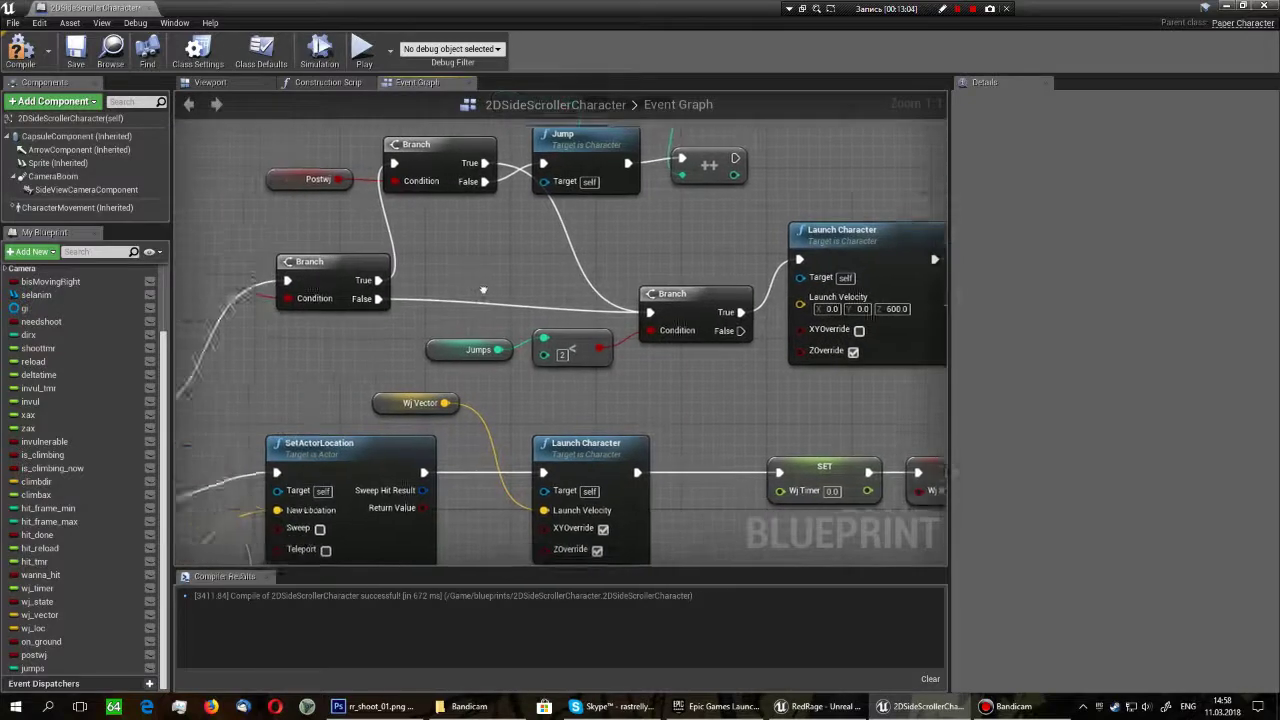
pyautogui.moveTo(705, 256)
pyautogui.mouseDown(button='right')
pyautogui.moveTo(813, 244)
pyautogui.moveTo(700, 267)
pyautogui.mouseUp(button='right')
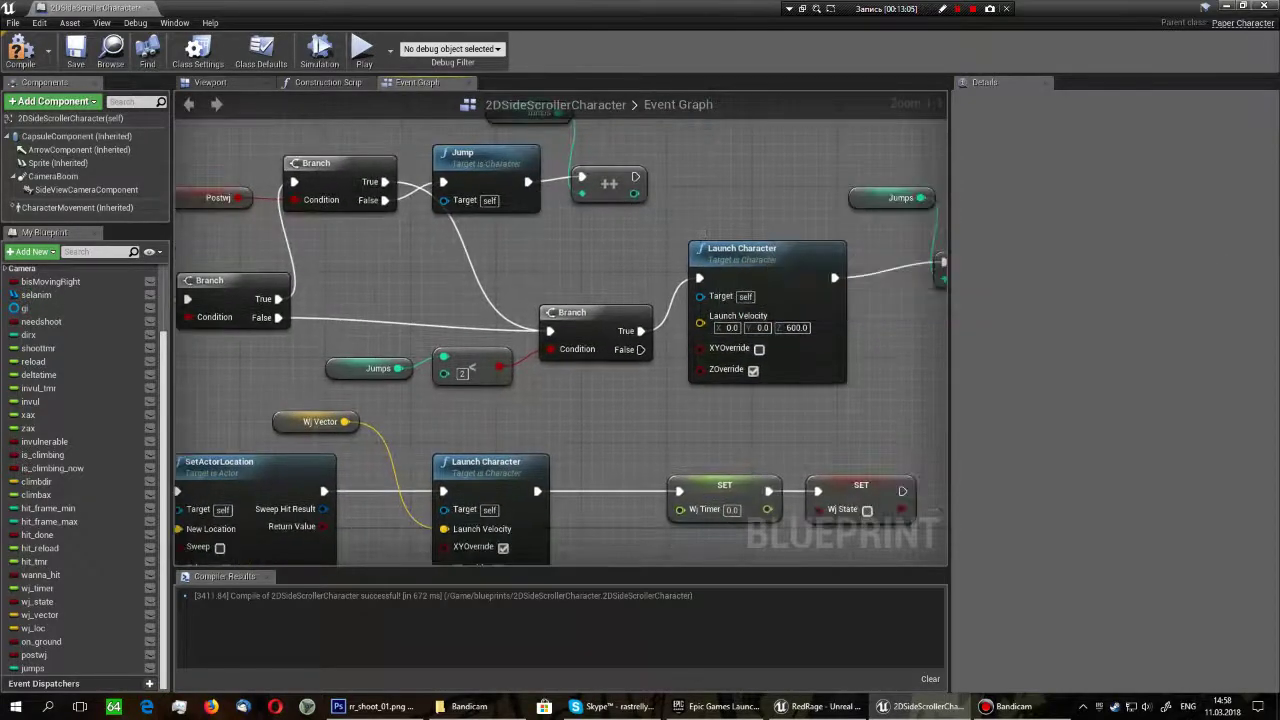
pyautogui.moveTo(557, 396); pyautogui.dragTo(330, 358)
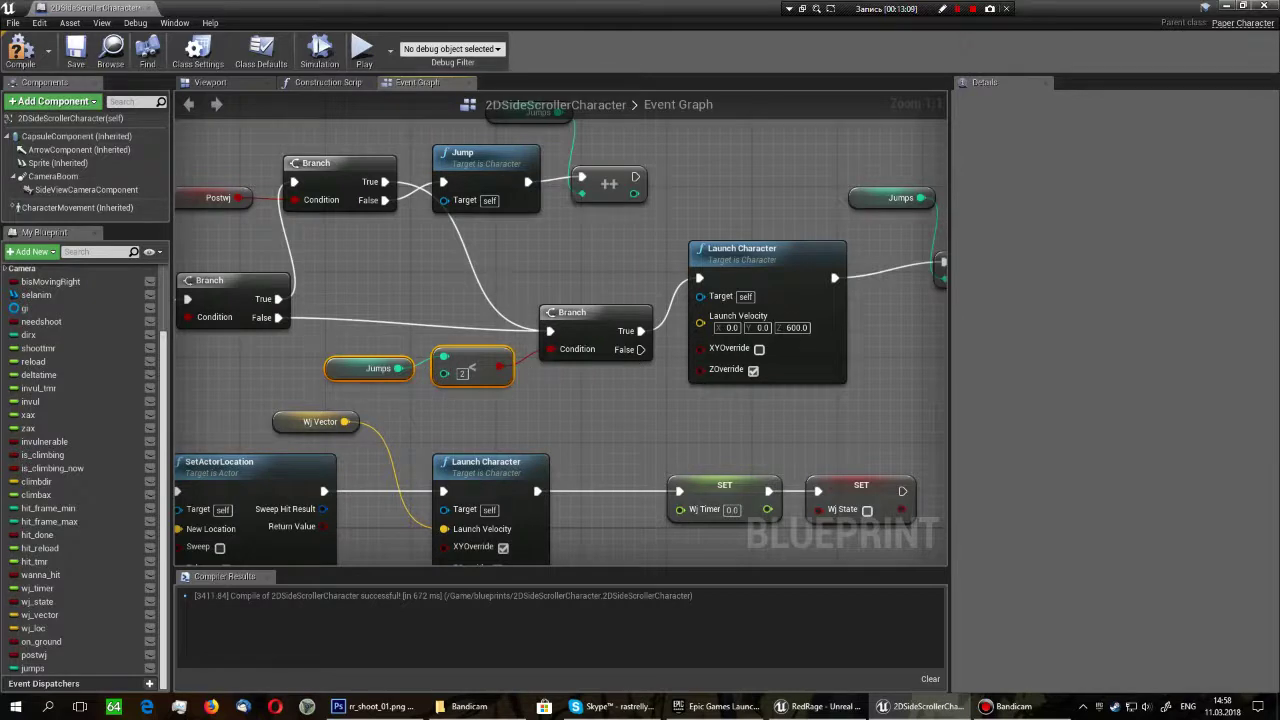
pyautogui.press('Escape')
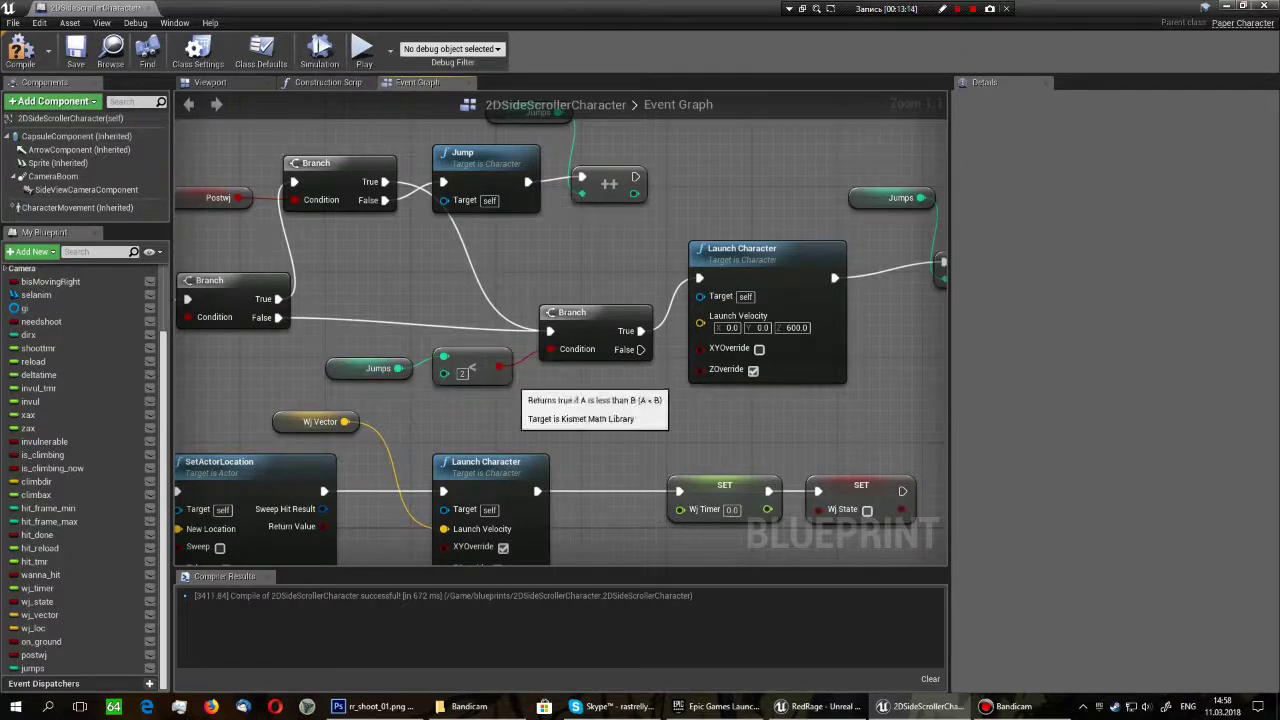
pyautogui.moveTo(669, 428); pyautogui.dragTo(568, 428, button='right')
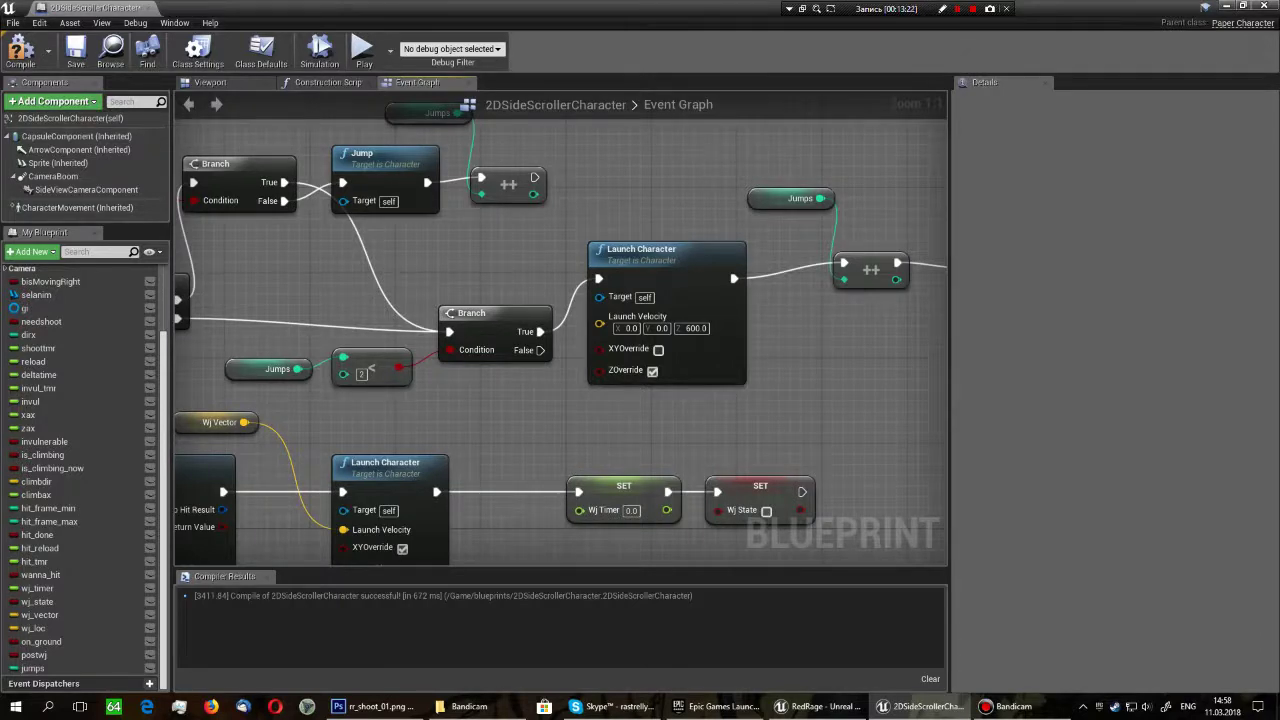
pyautogui.moveTo(484, 338); pyautogui.dragTo(380, 305, button='right')
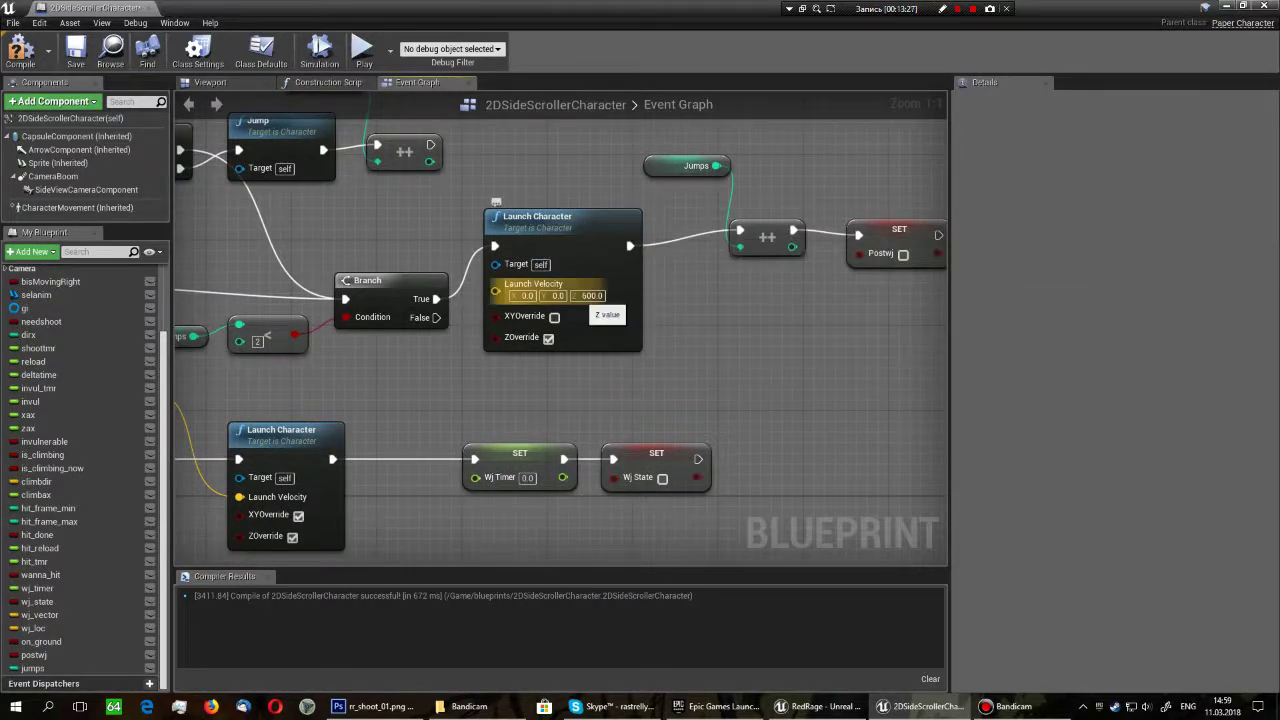
pyautogui.click(591, 296)
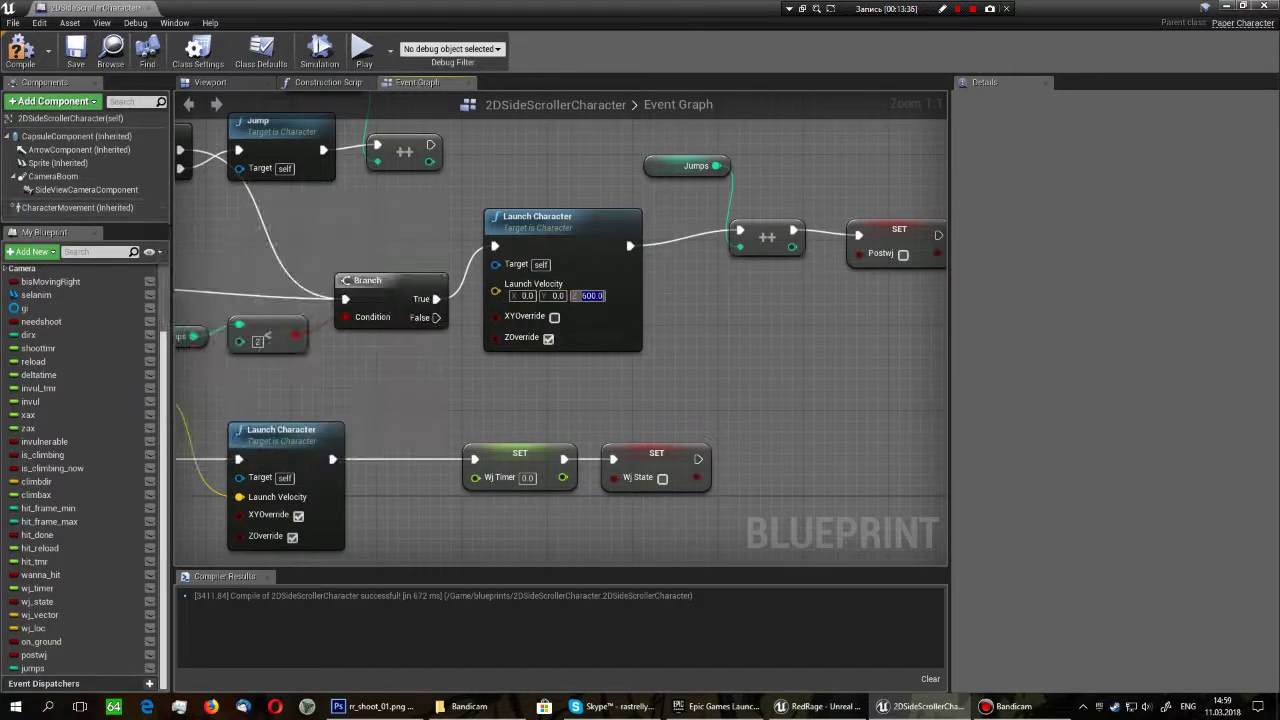
pyautogui.press('Return')
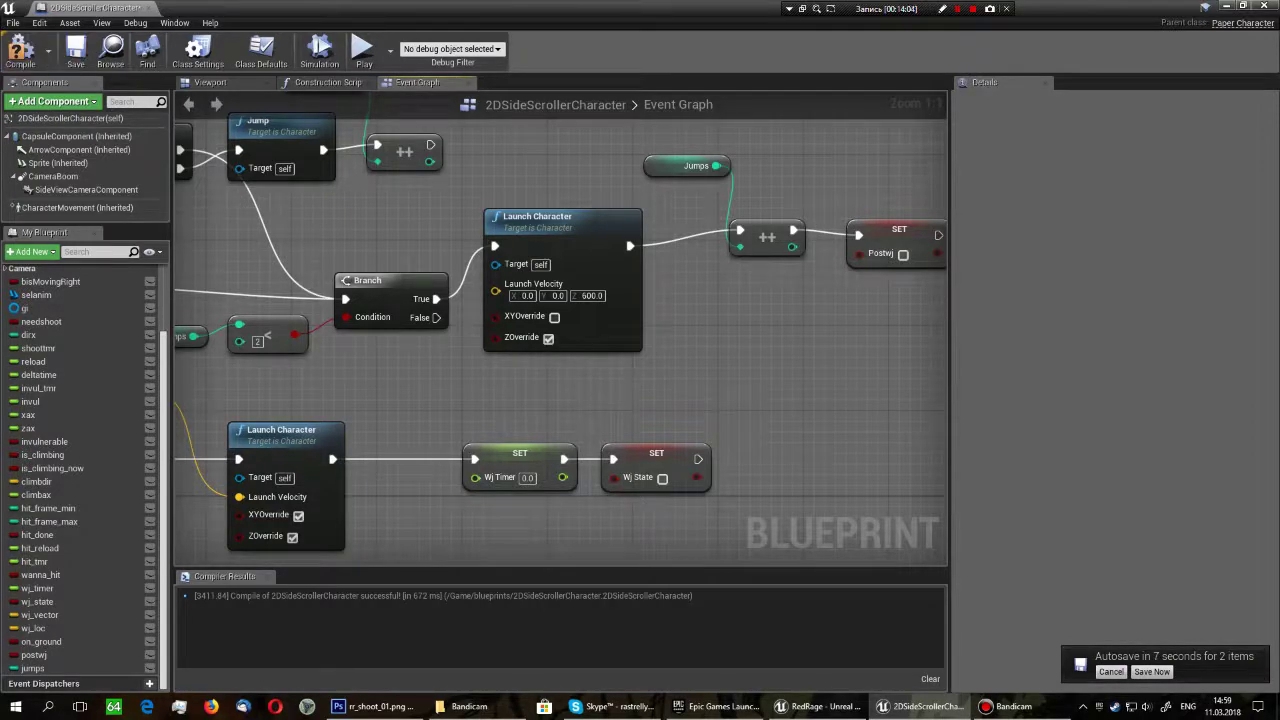
# - Compile the character blueprint and check the Jumps increment and Postwj set nodes
pyautogui.click(20, 50)
pyautogui.moveTo(560, 300)
pyautogui.mouseDown(button='right')
pyautogui.moveTo(632, 460)
pyautogui.moveTo(432, 395)
pyautogui.mouseUp(button='right')
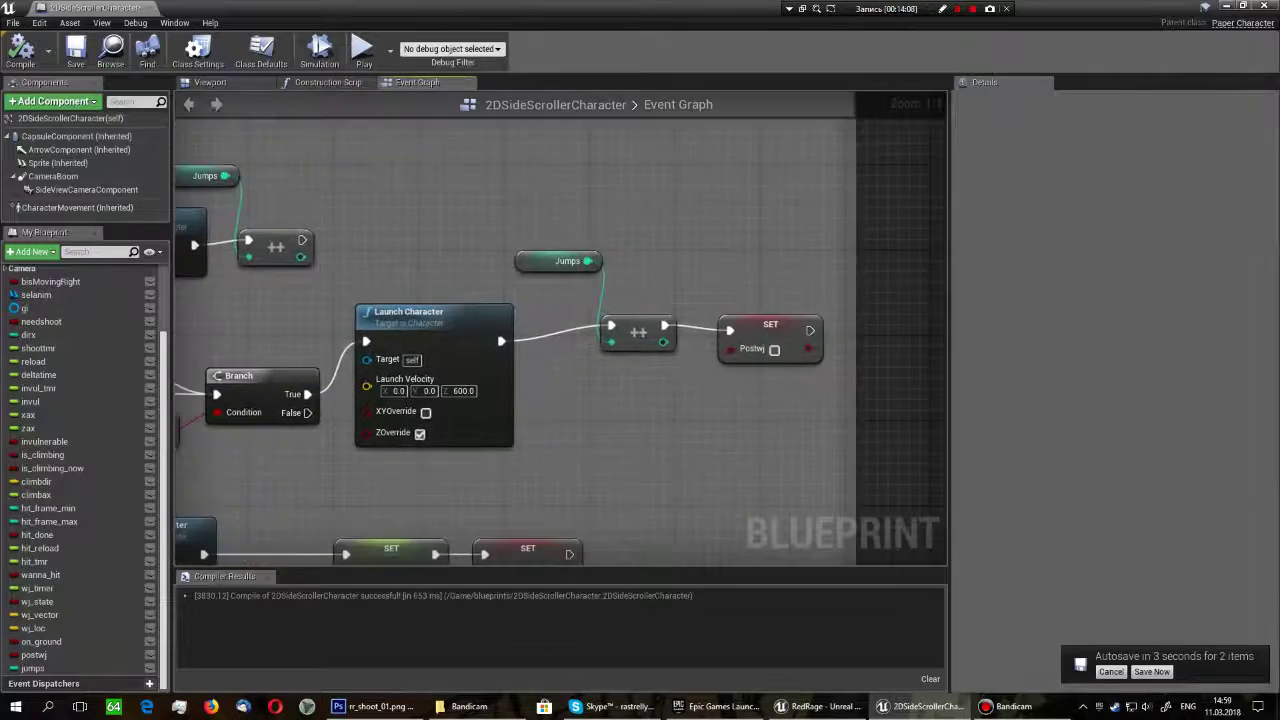
pyautogui.moveTo(510, 208); pyautogui.dragTo(680, 356)
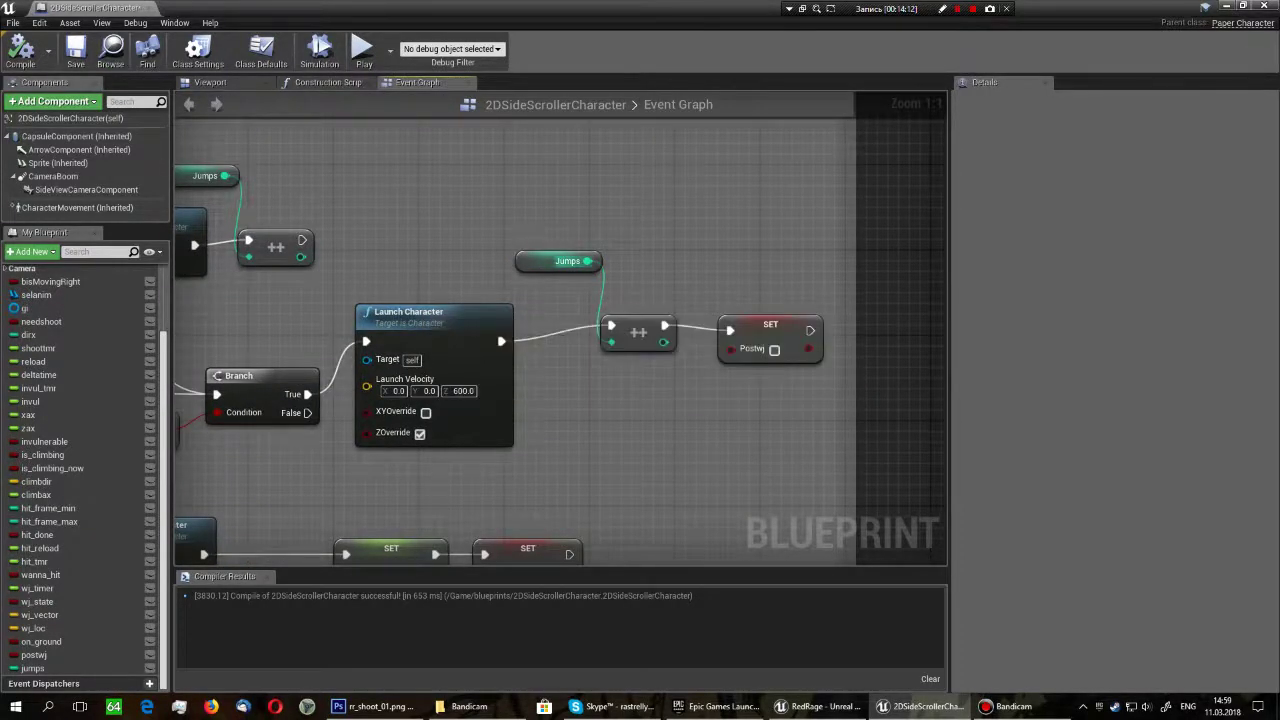
pyautogui.moveTo(600, 450)
pyautogui.mouseDown(button='right')
pyautogui.moveTo(543, 450)
pyautogui.moveTo(530, 411)
pyautogui.mouseUp(button='right')
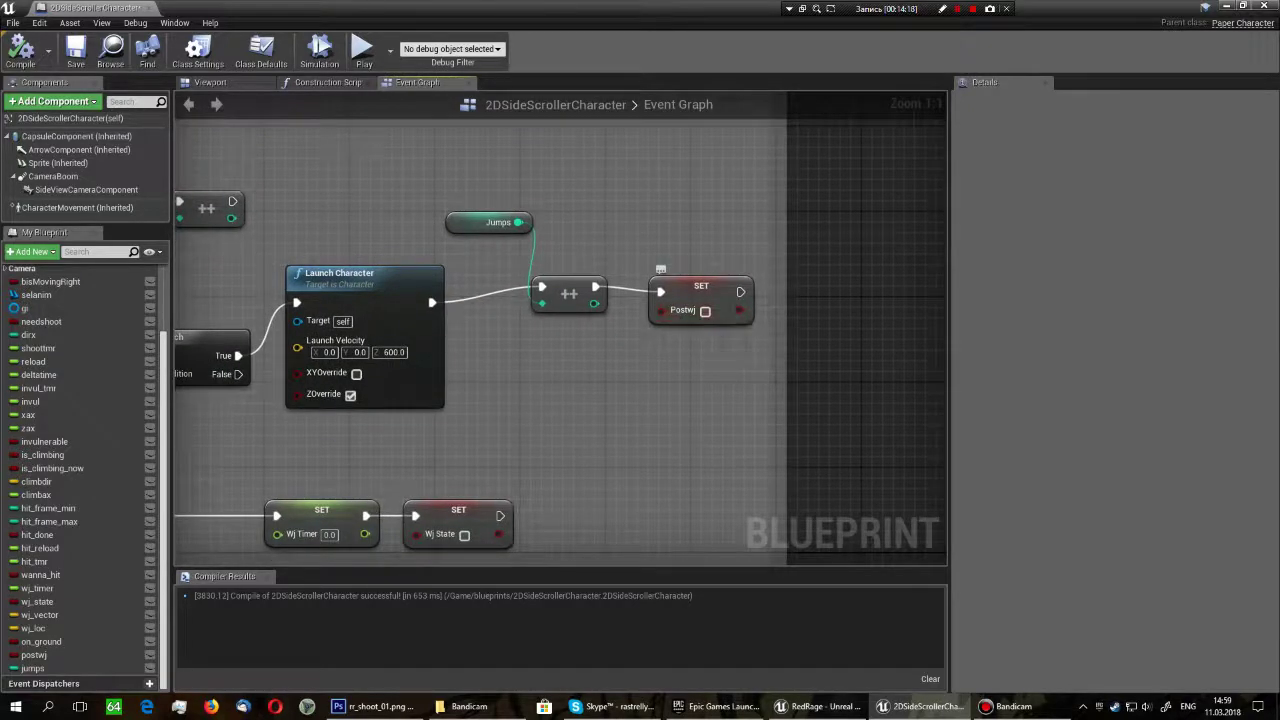
# - Save the 2DSideScrollerCharacter blueprint asset
pyautogui.click(75, 50)
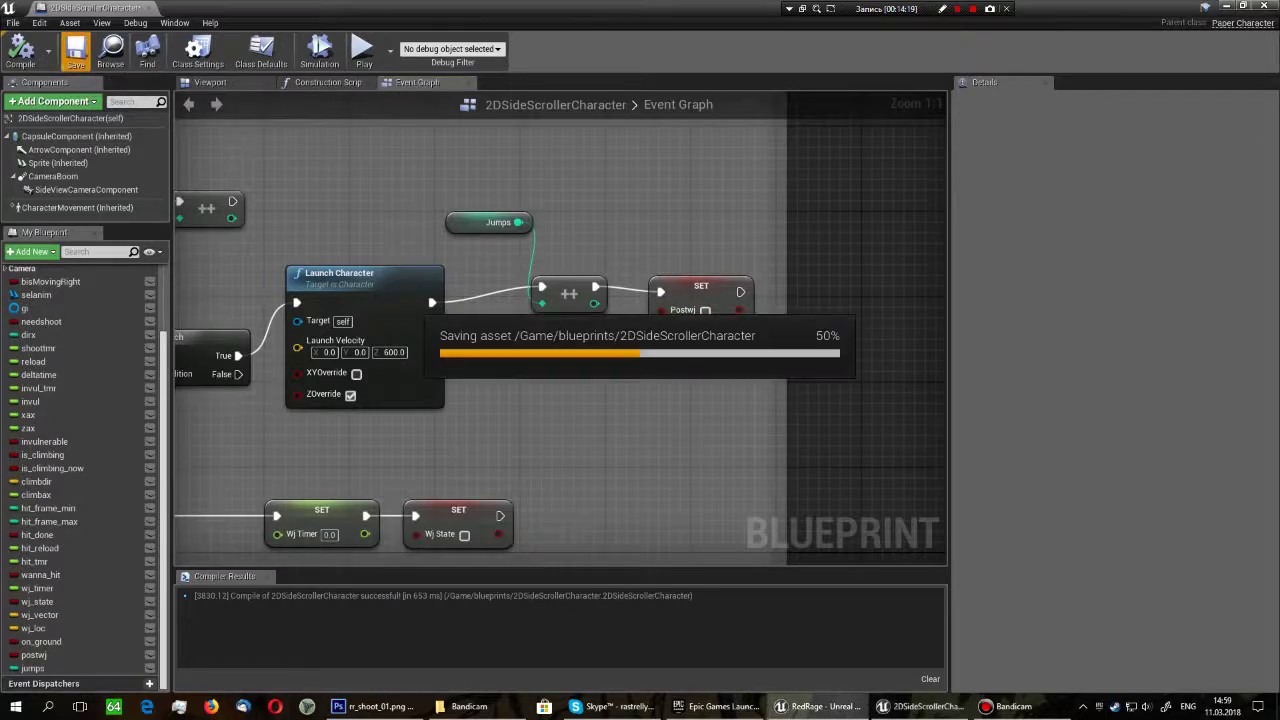
pyautogui.scroll(-5, 560, 330)
pyautogui.scroll(1, 560, 330)
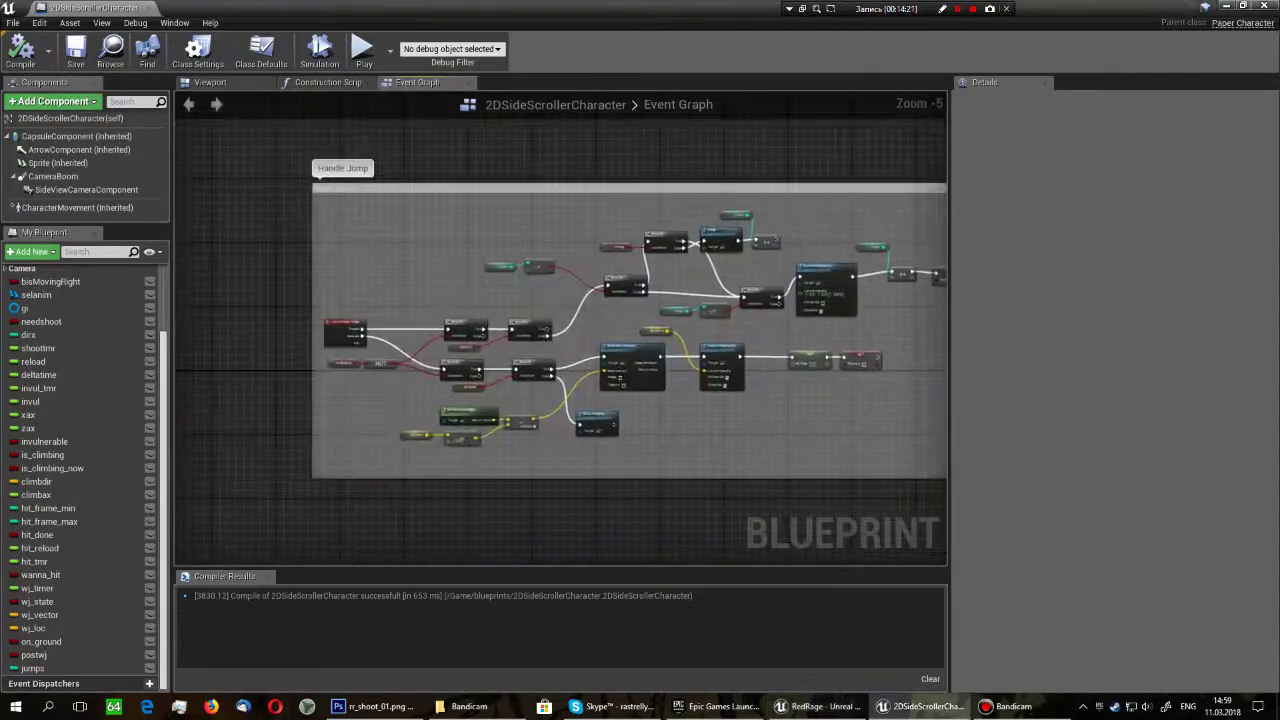
pyautogui.scroll(3, 560, 330)
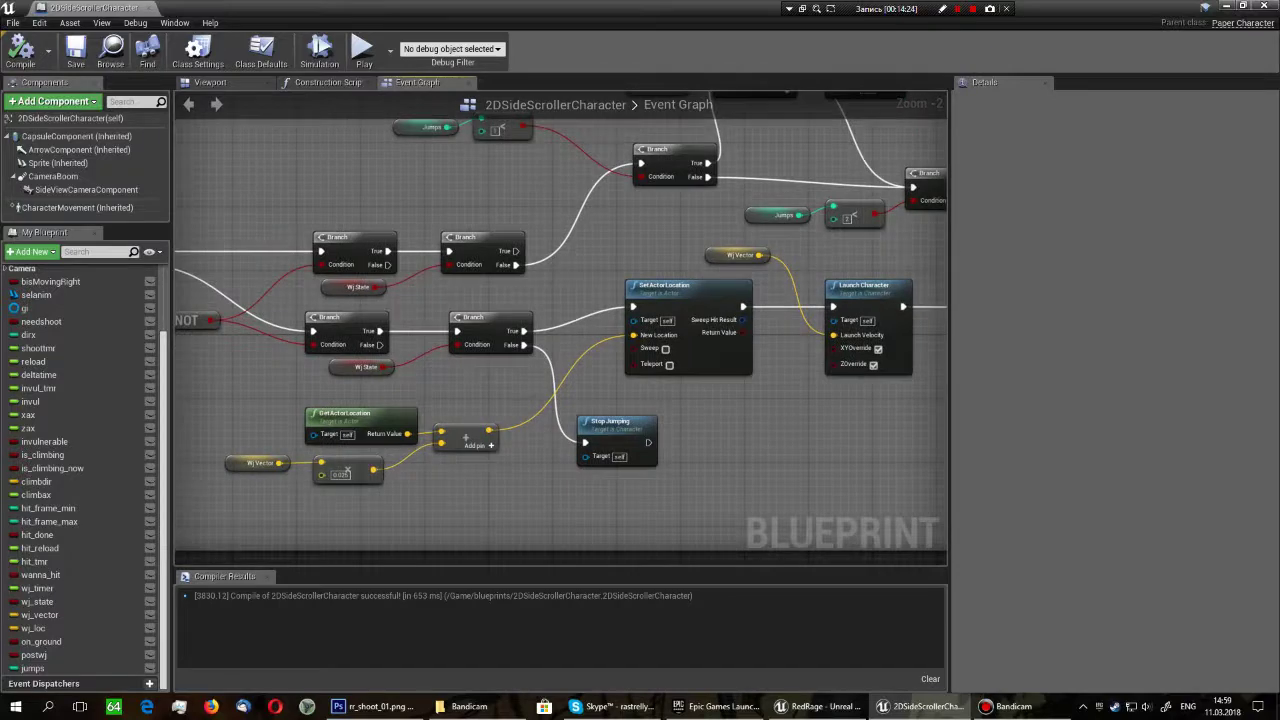
# - Close the blueprint editor, save the level_demo map and start a Play In Editor test
pyautogui.click(1266, 5)
pyautogui.click(255, 65)
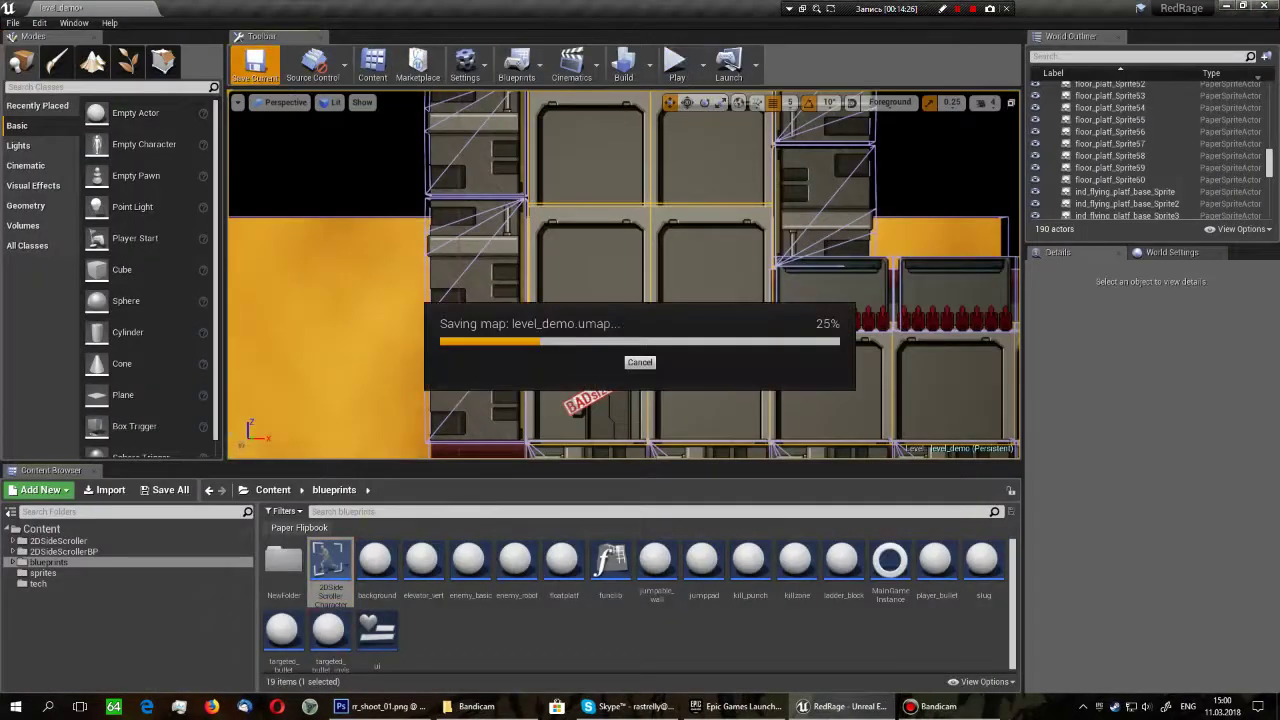
pyautogui.click(677, 68)
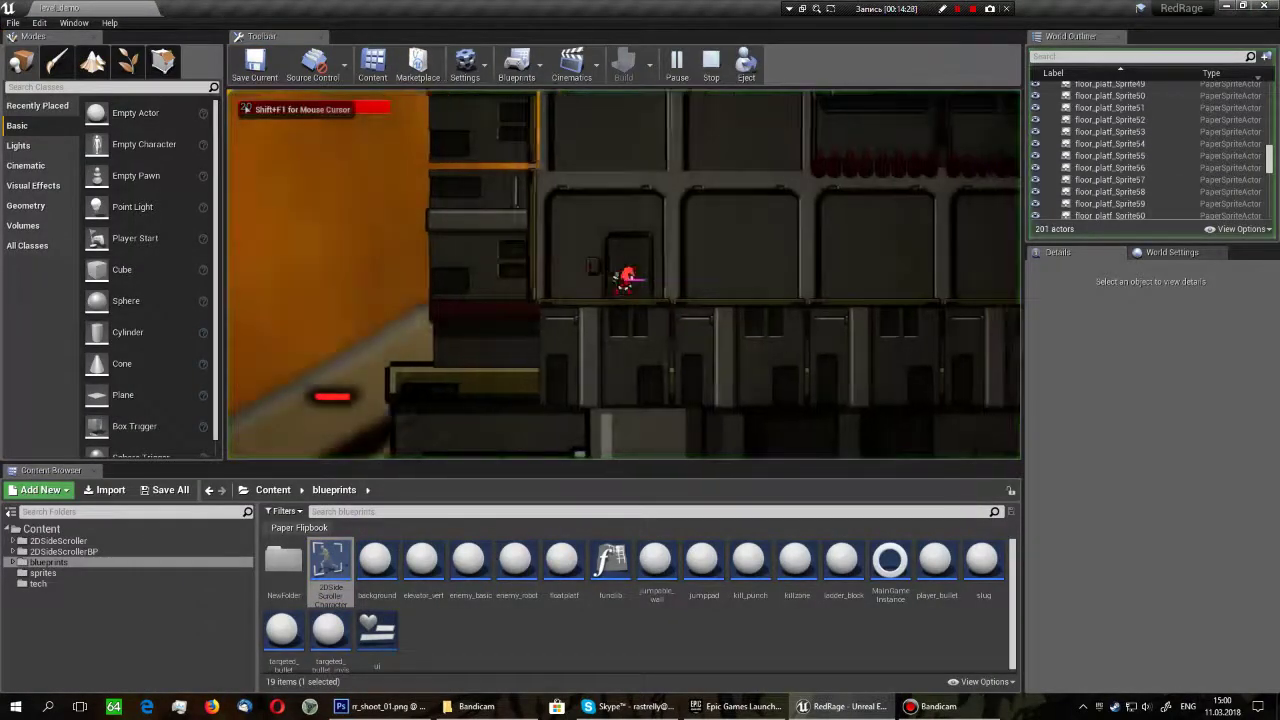
# - Run the character left, then jump and wall-jump up past the spike row
pyautogui.press('a')
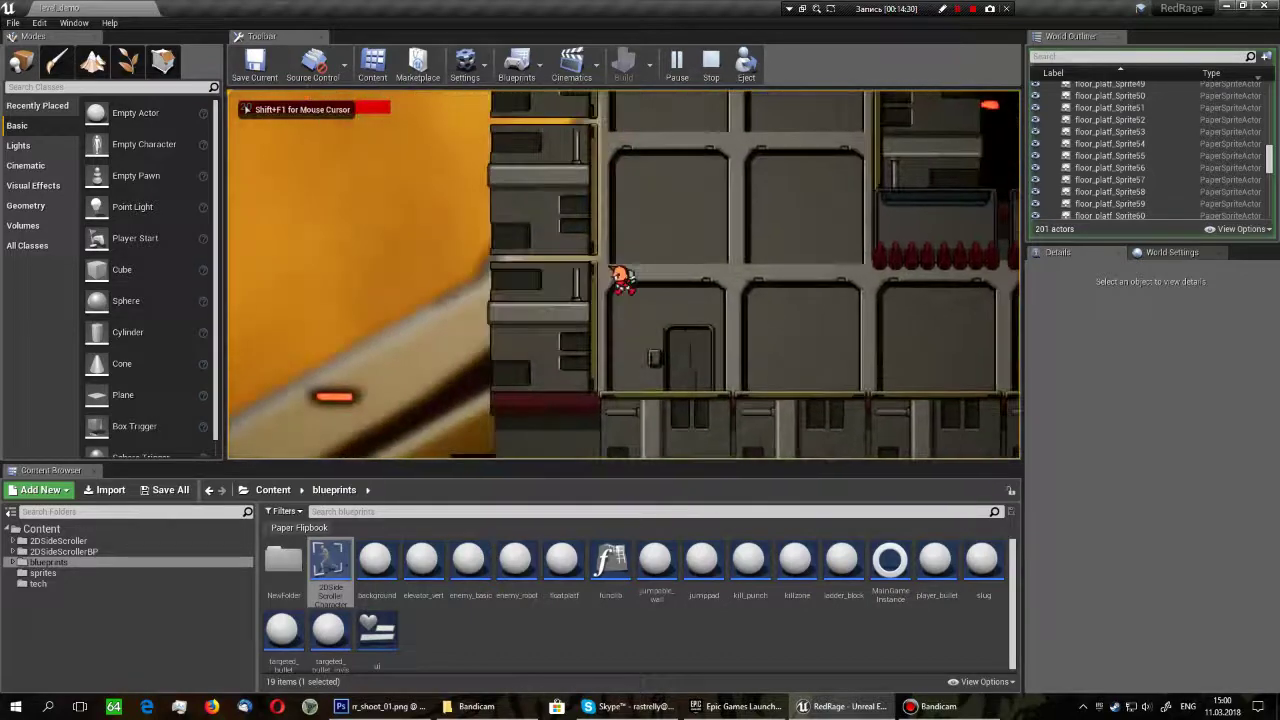
pyautogui.press('a')
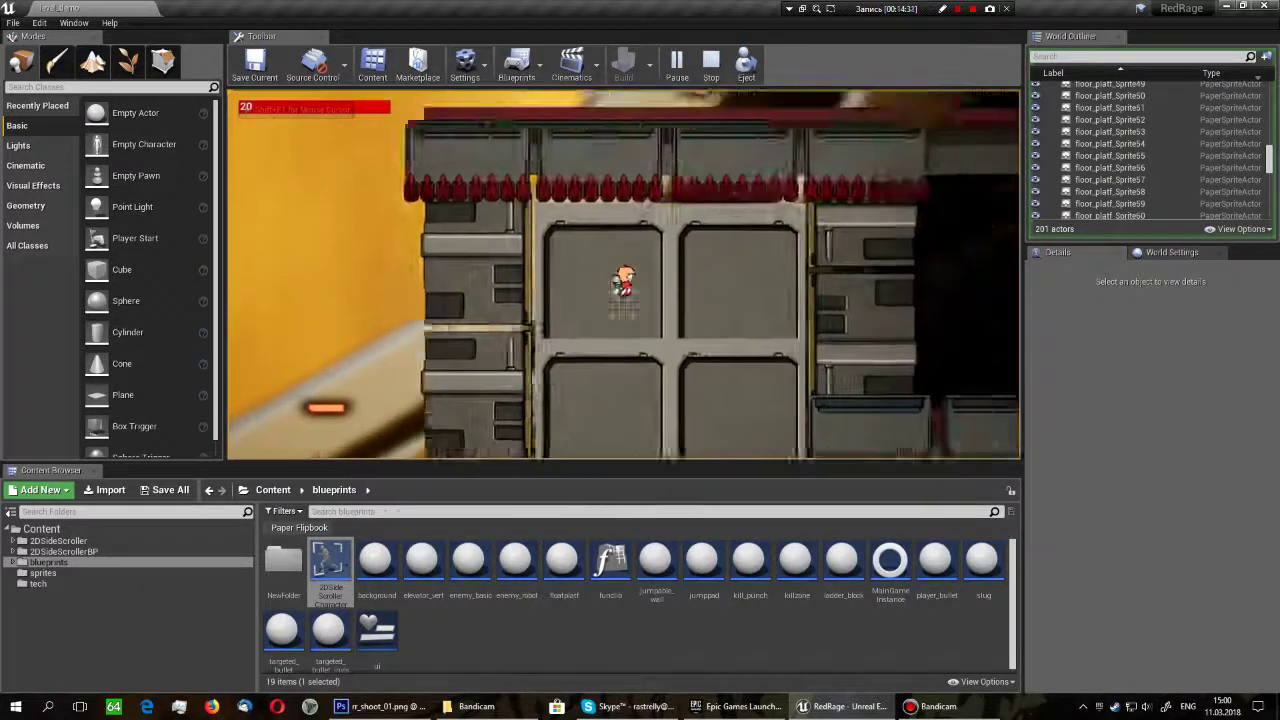
pyautogui.press('w')
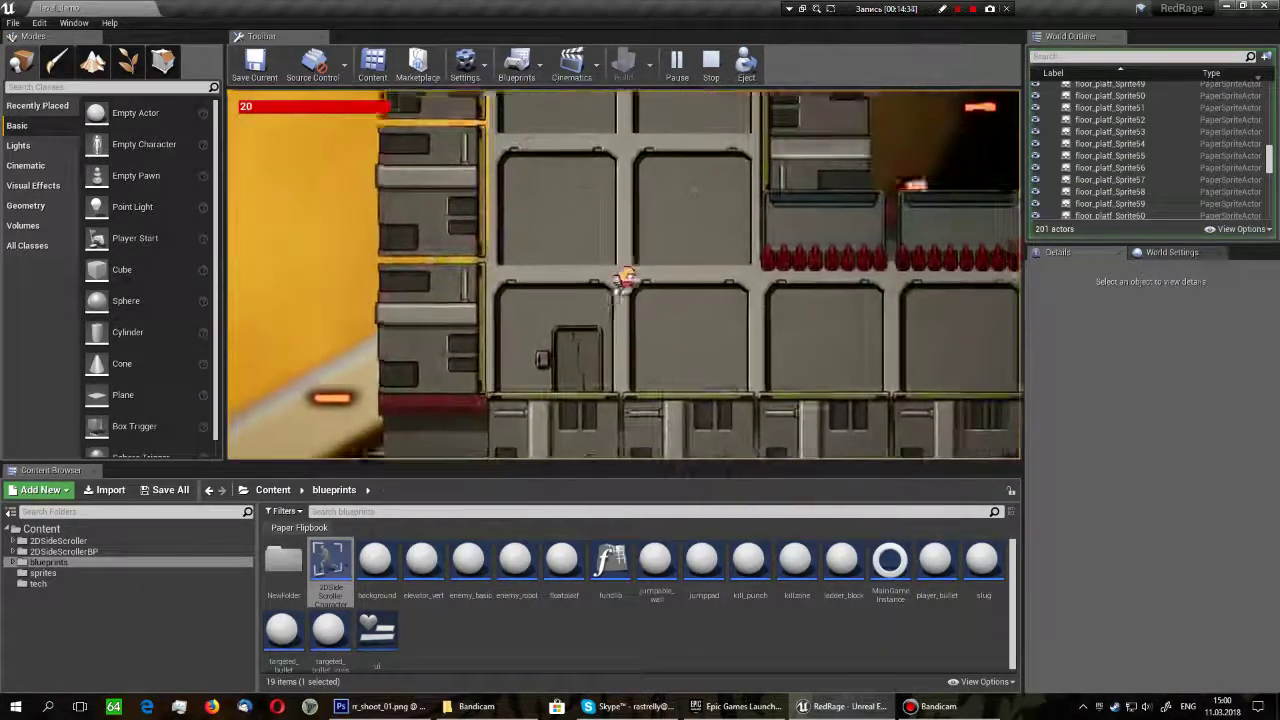
pyautogui.press('w')
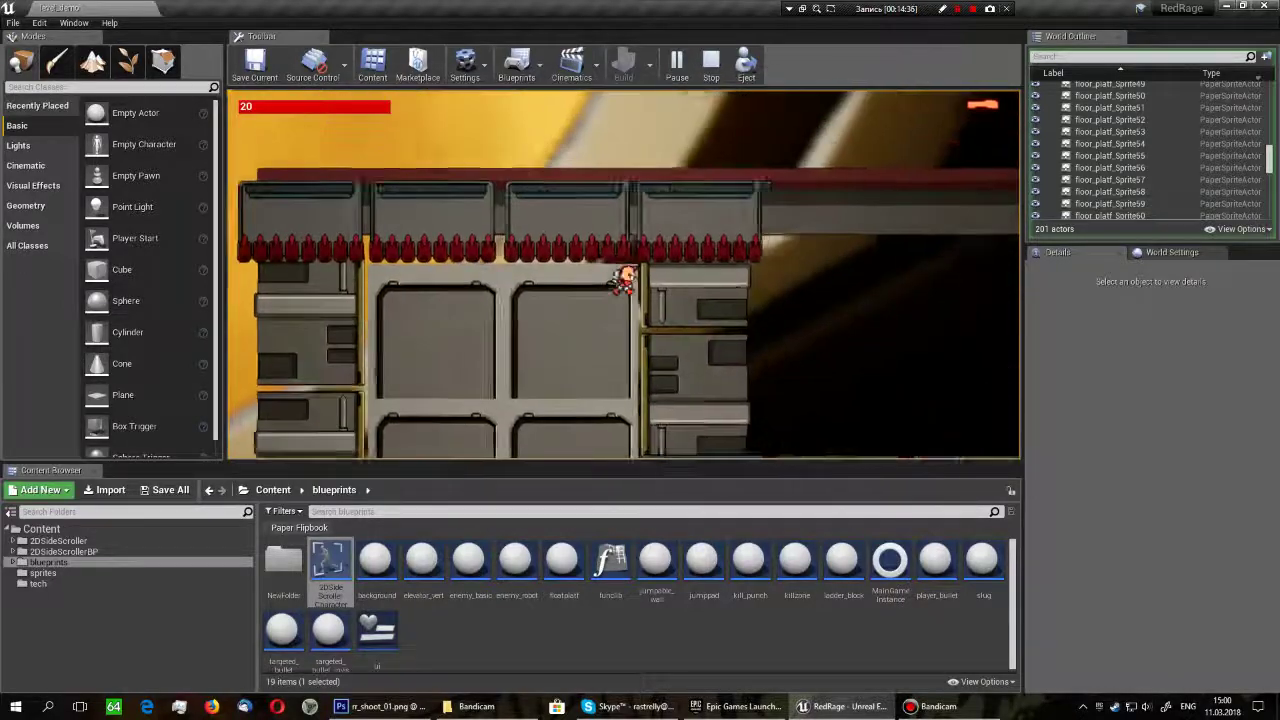
pyautogui.press('w')
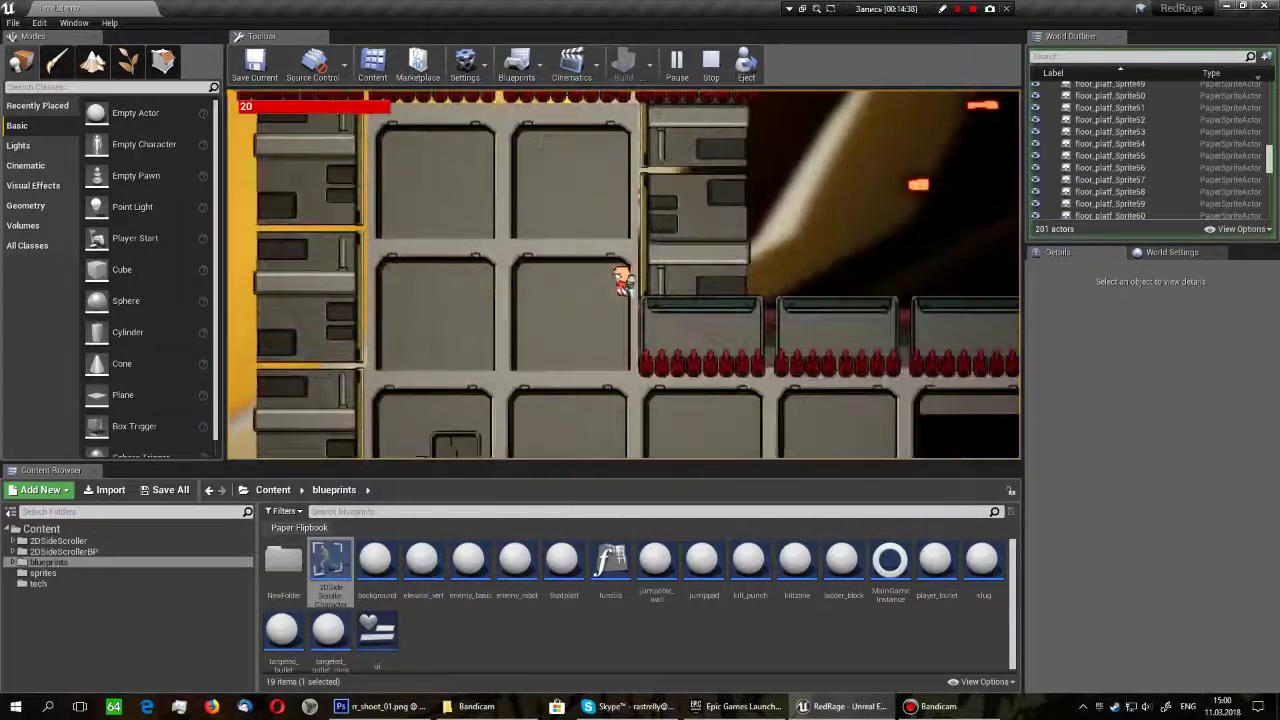
pyautogui.press('d')
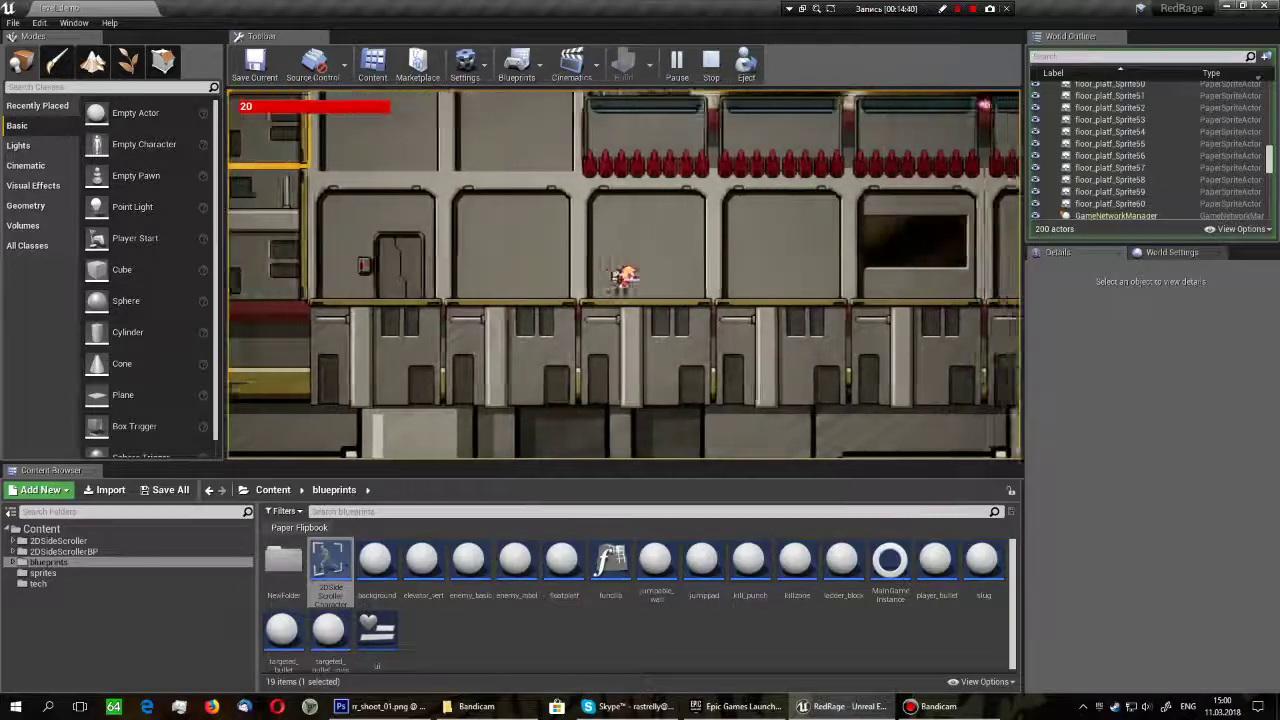
pyautogui.press('d')
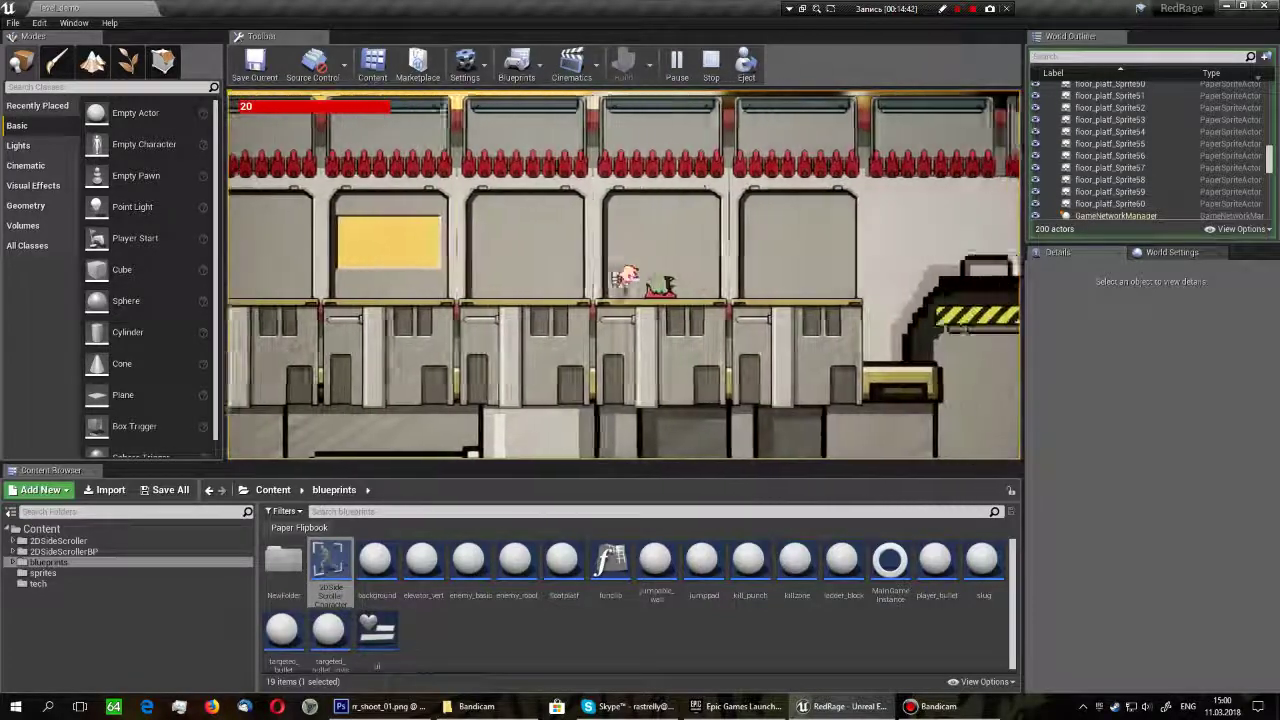
pyautogui.press('w')
# - Run right along the corridor, climb the ladder, then stop the play-test with Esc
pyautogui.press('d')
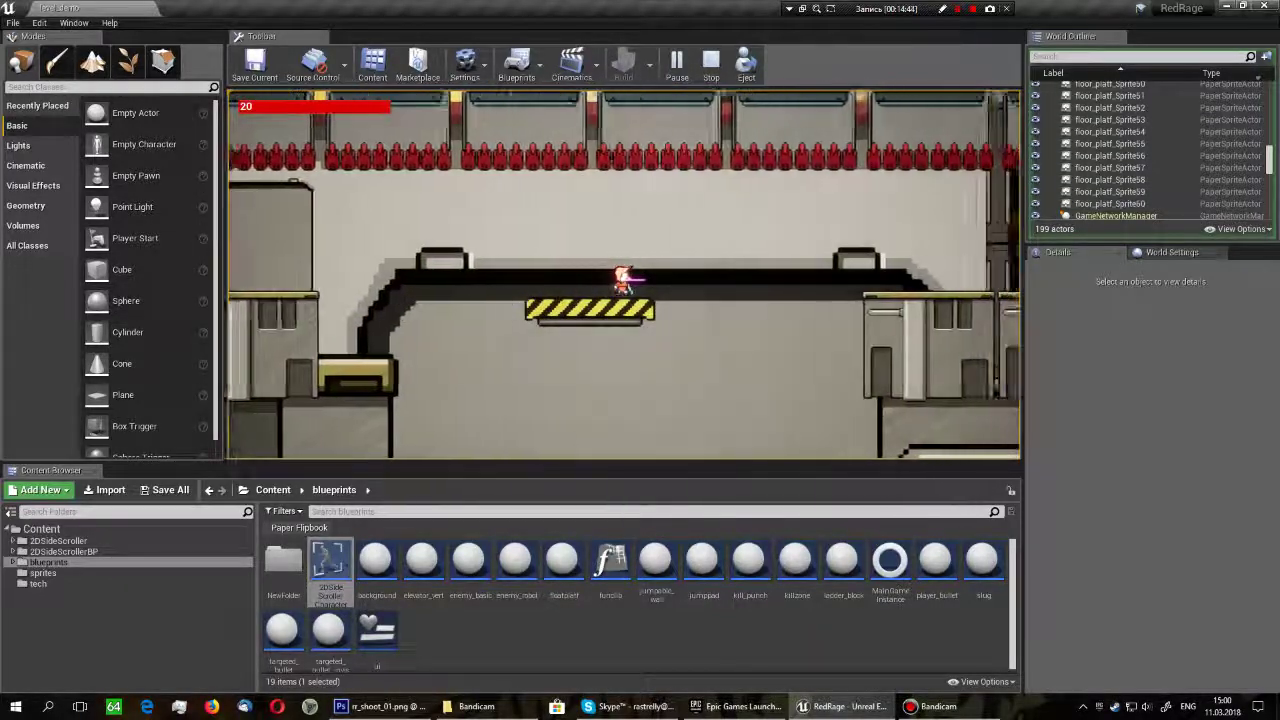
pyautogui.press('d')
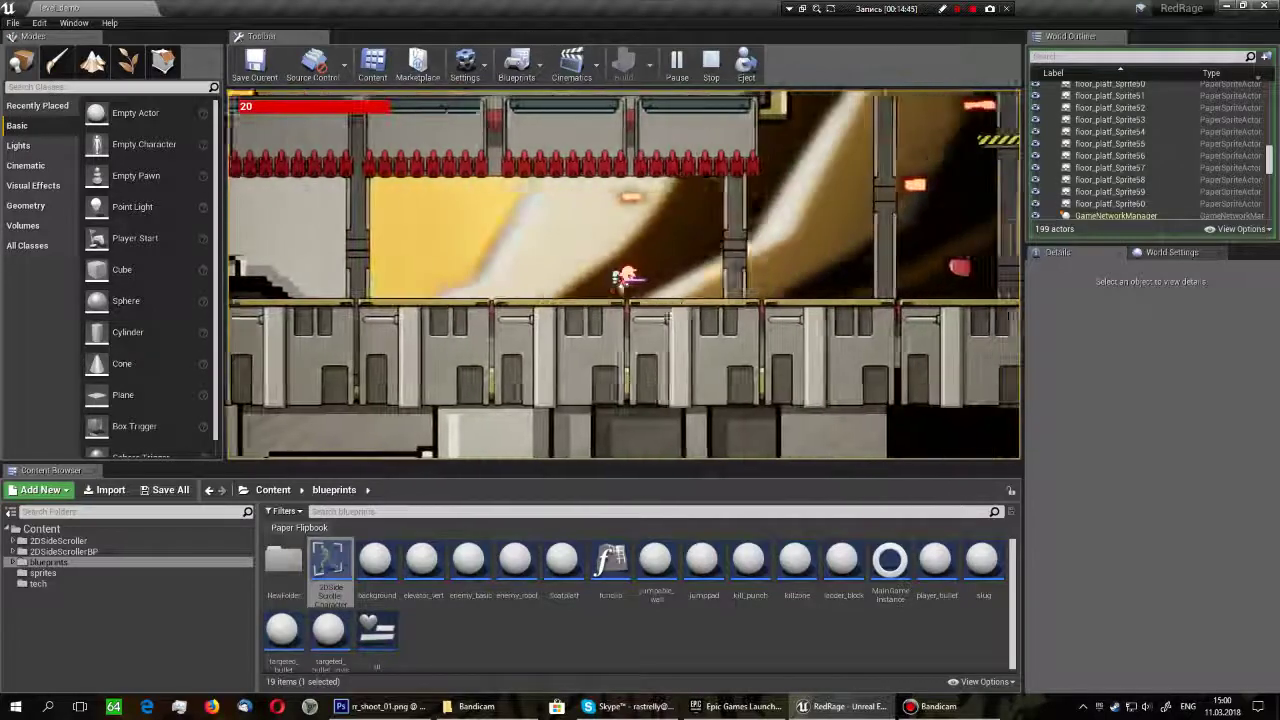
pyautogui.press('d')
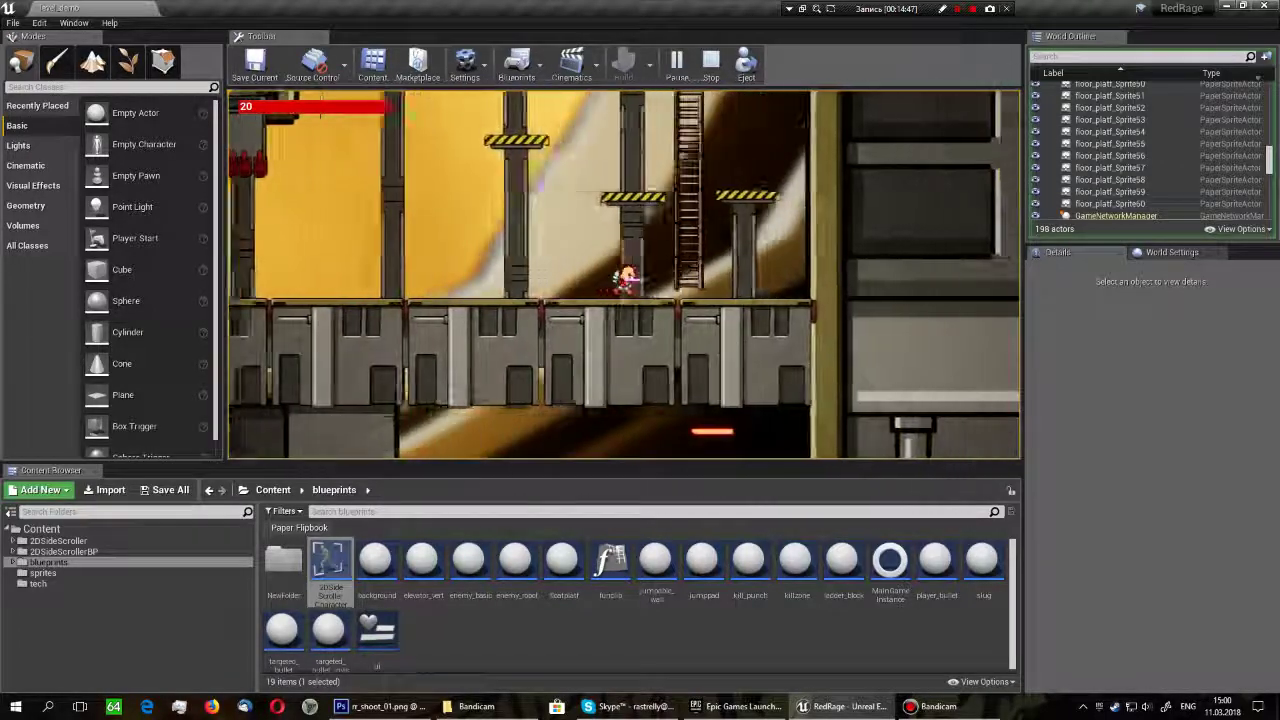
pyautogui.press('w')
pyautogui.press('w')
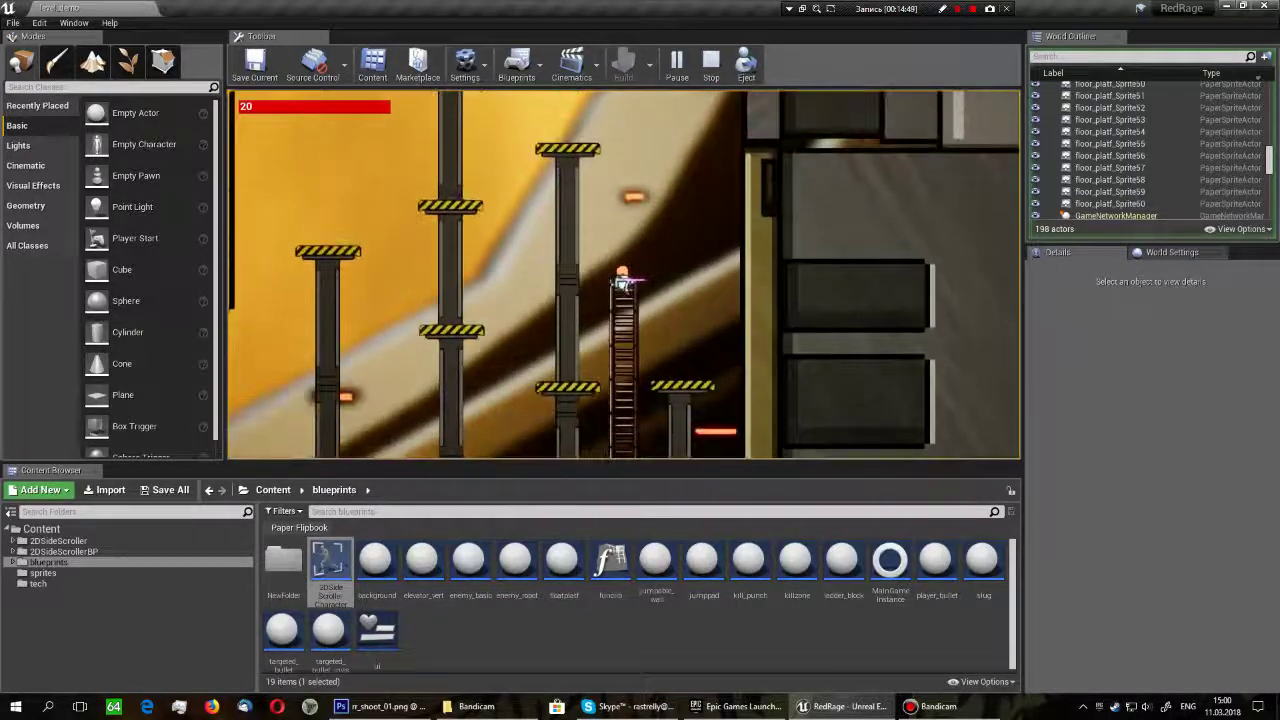
pyautogui.press('d')
pyautogui.press('d')
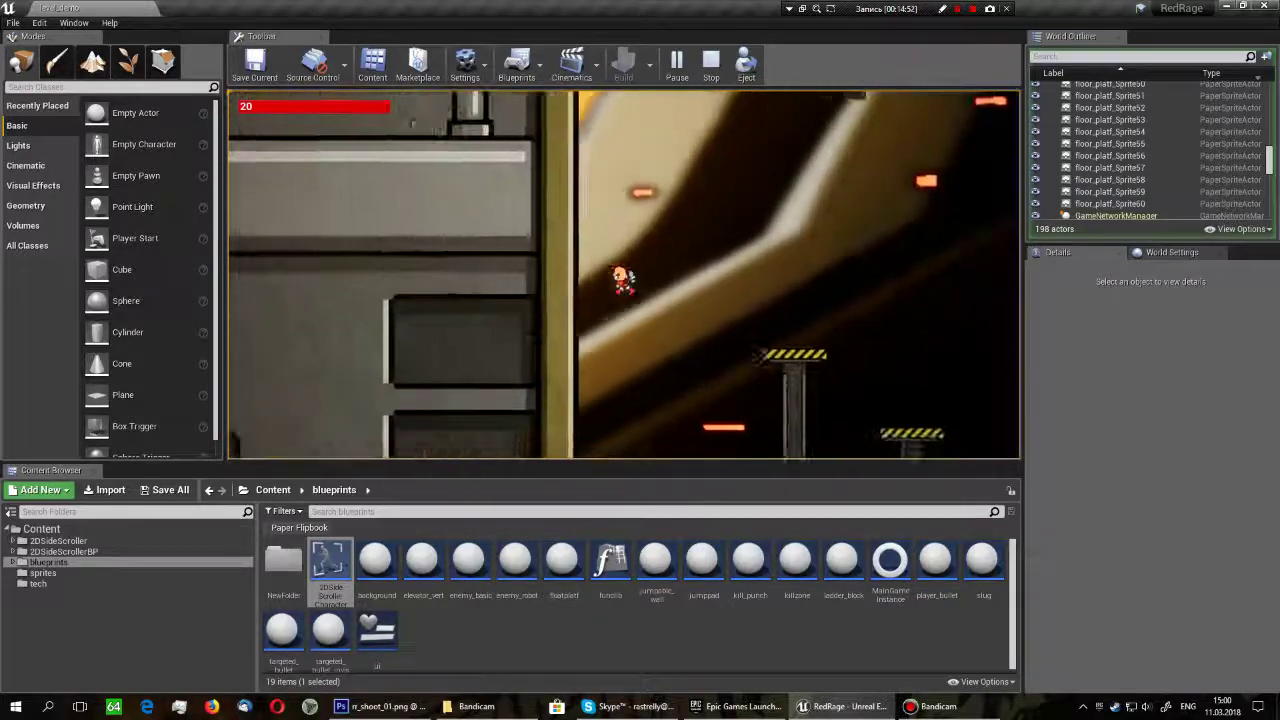
pyautogui.press('d')
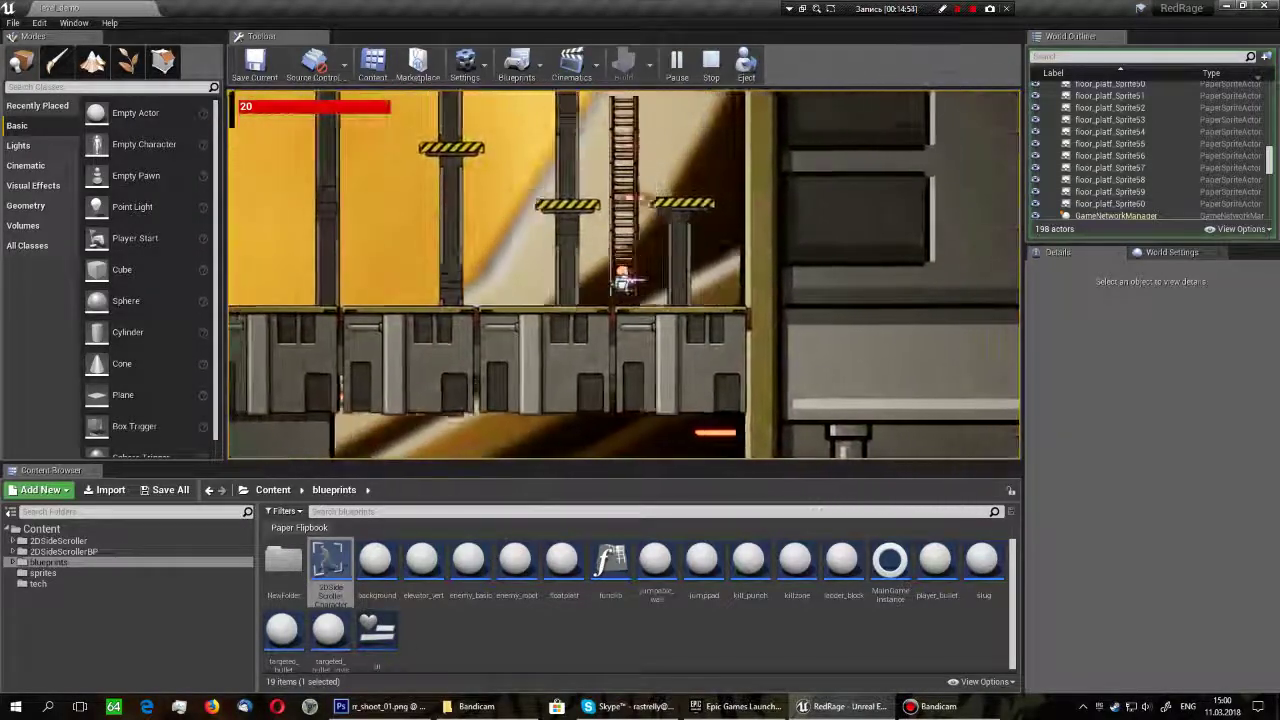
pyautogui.press('w')
pyautogui.press('w')
pyautogui.press('d')
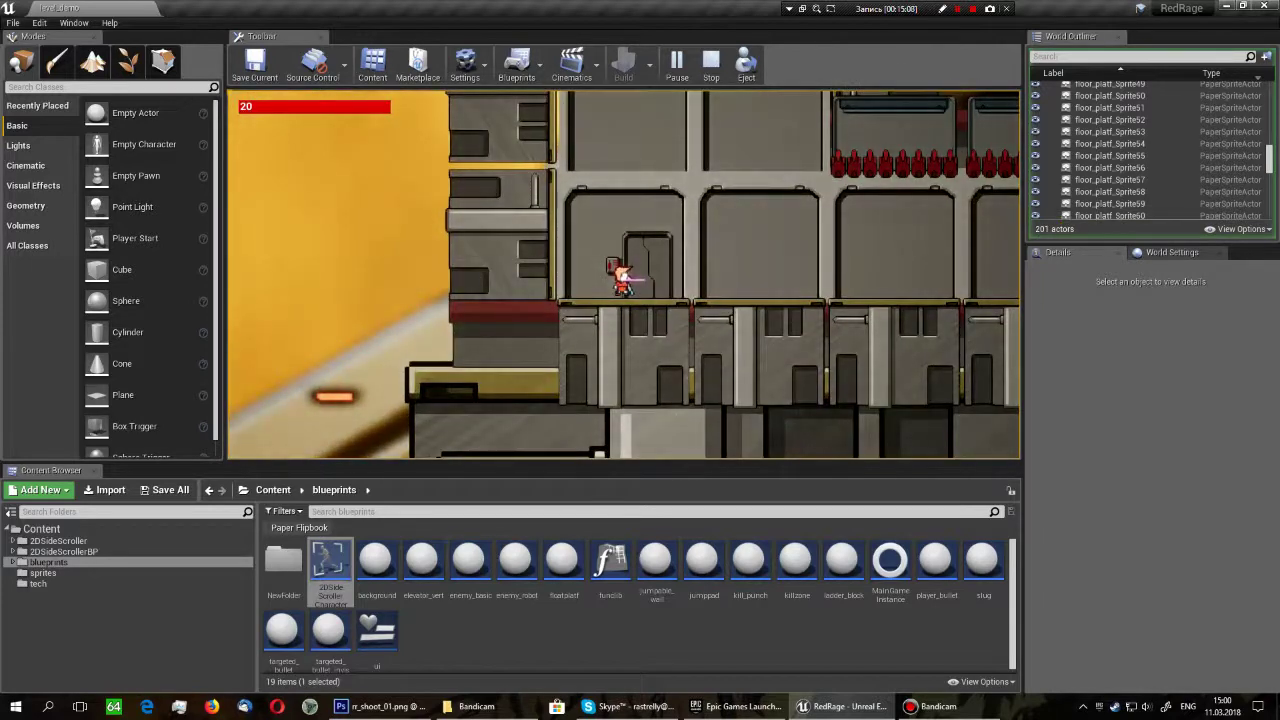
pyautogui.press('Escape')
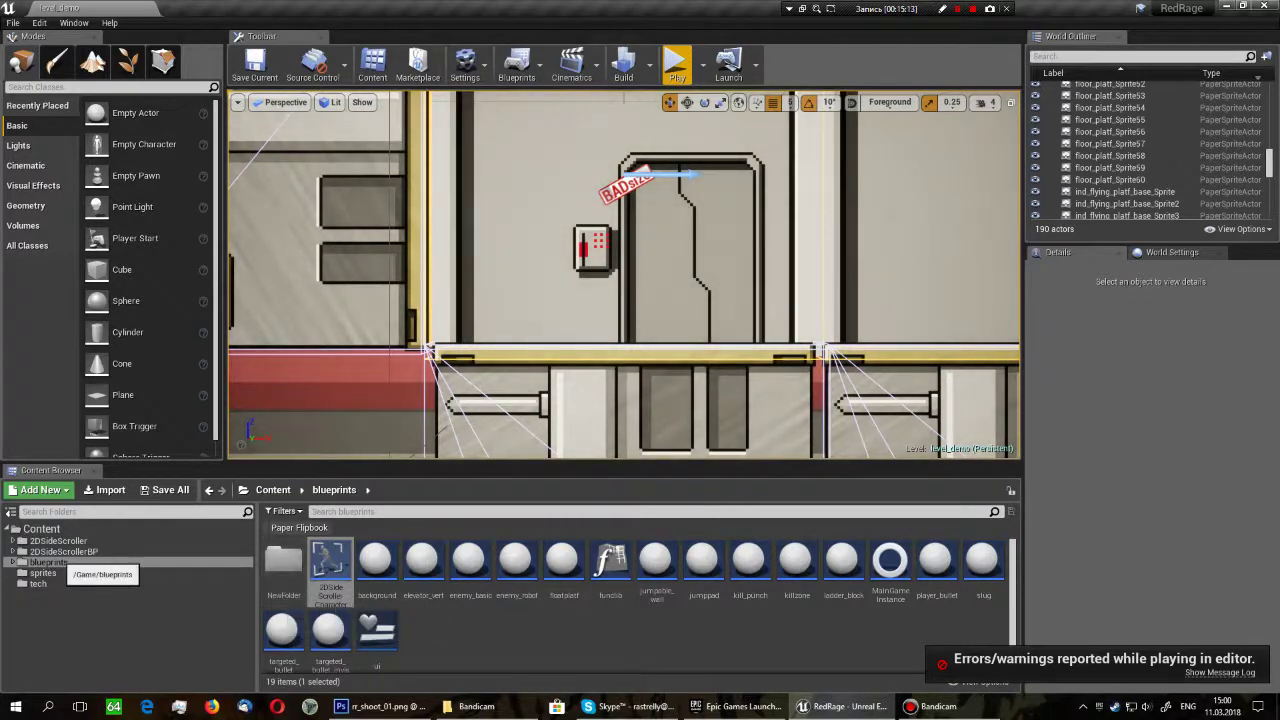
# - Reopen 2DSideScrollerCharacter from the blueprints folder and inspect the hit_frame_min variable
pyautogui.click(12, 551)
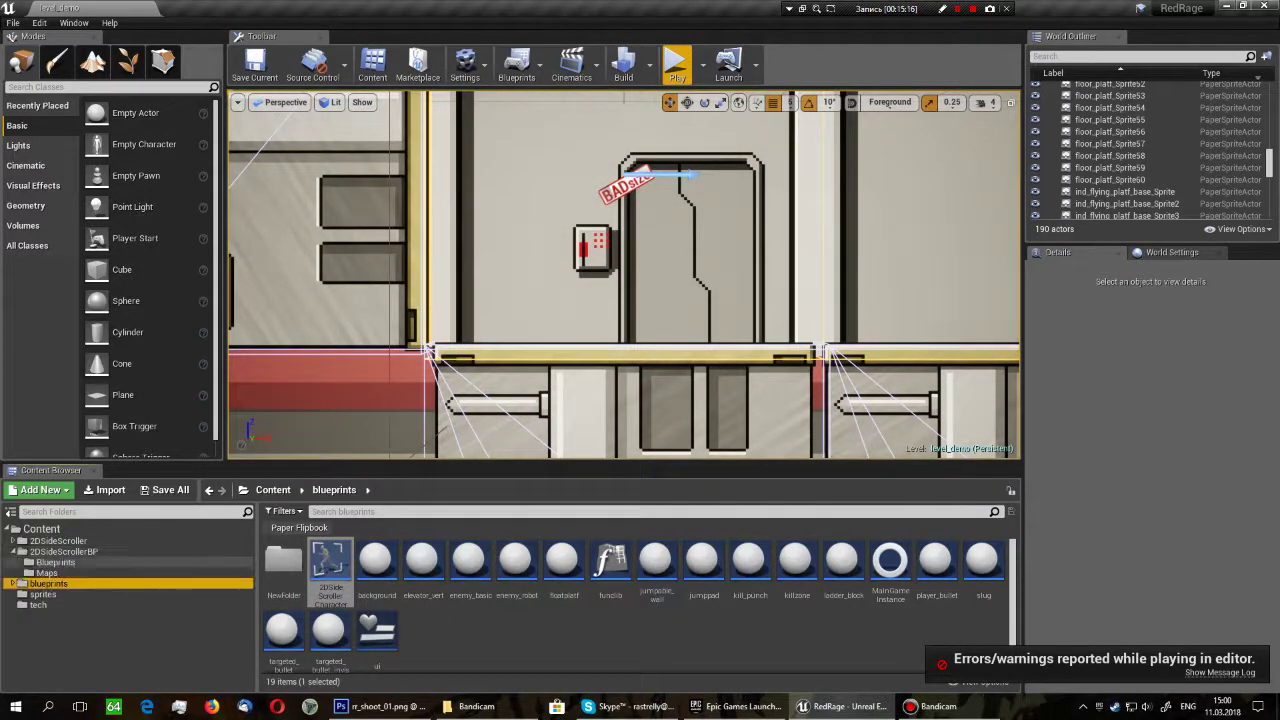
pyautogui.click(12, 551)
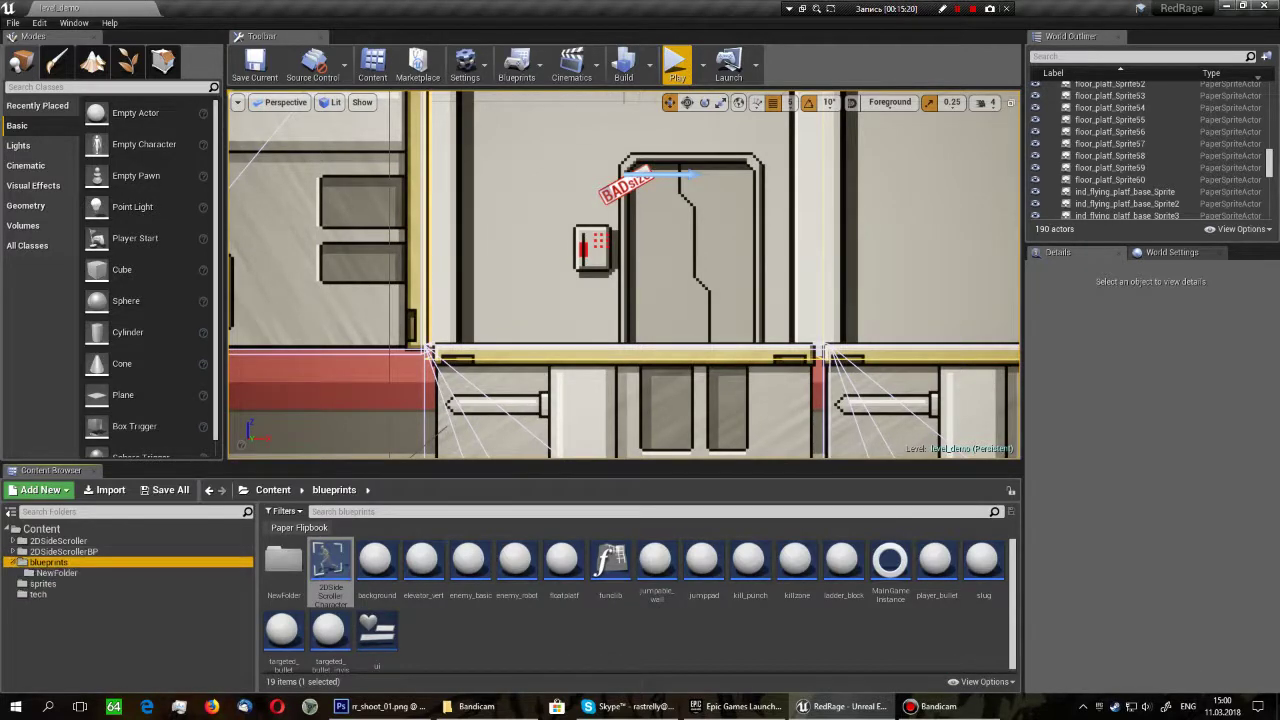
pyautogui.doubleClick(330, 565)
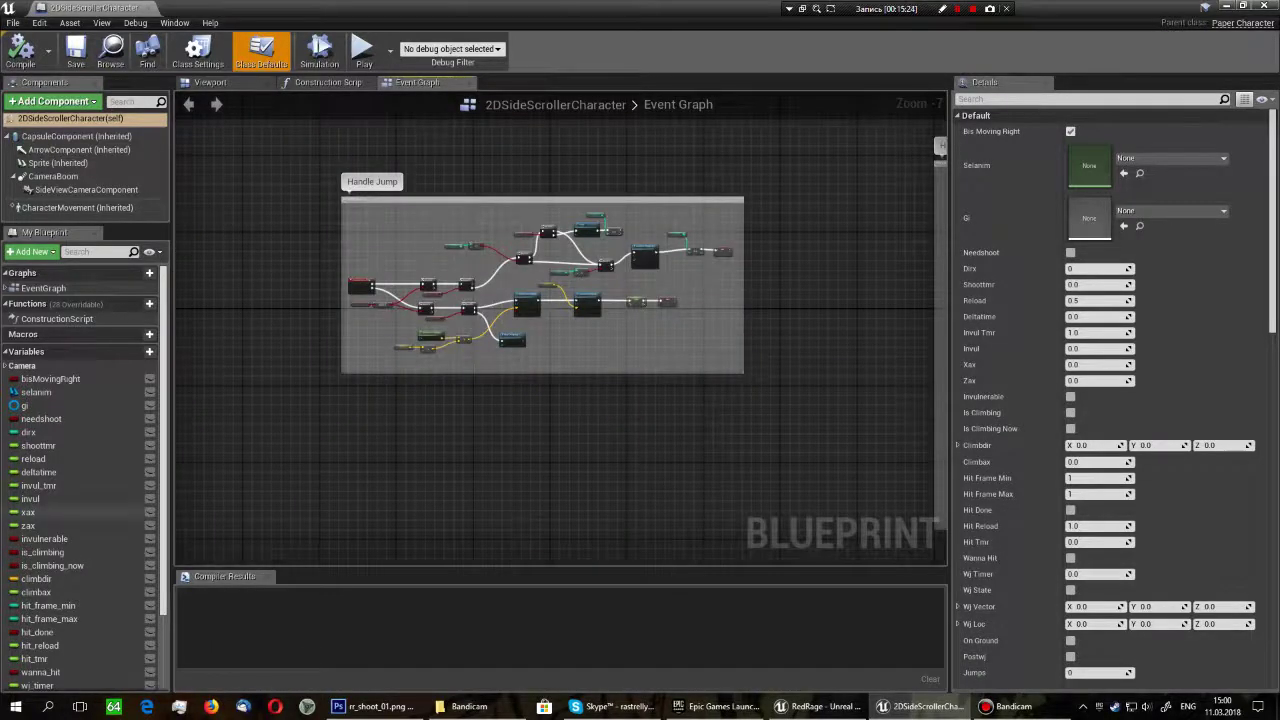
pyautogui.scroll(-5, 80, 520)
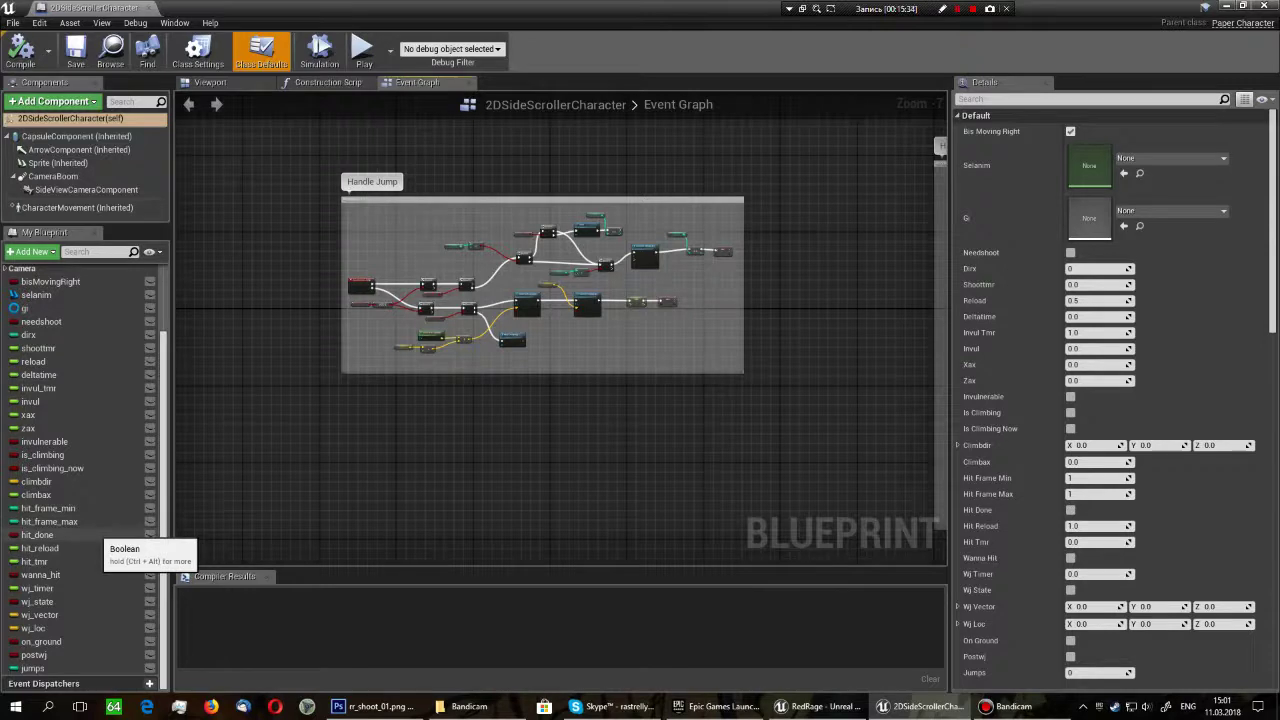
pyautogui.click(86, 509)
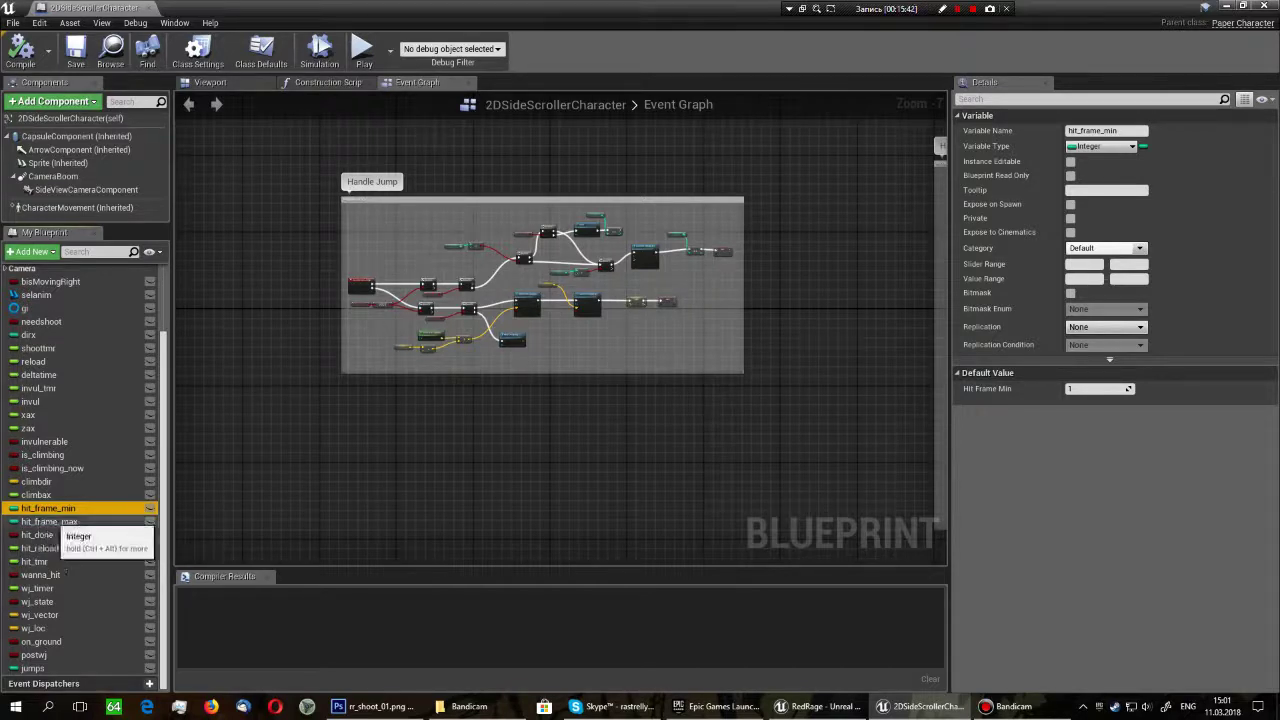
# - Review the Details of hit_frame_max, wanna_hit, hit_tmr, hit_reload and hit_done
pyautogui.click(120, 521)
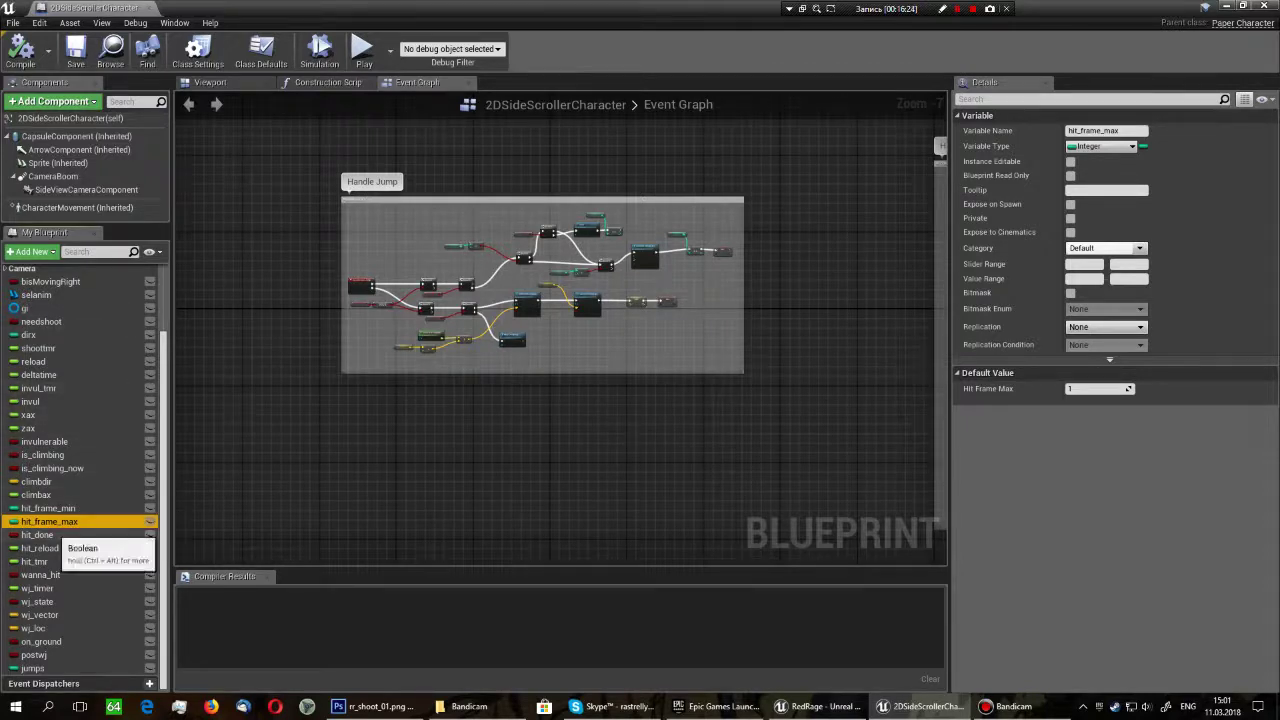
pyautogui.click(60, 575)
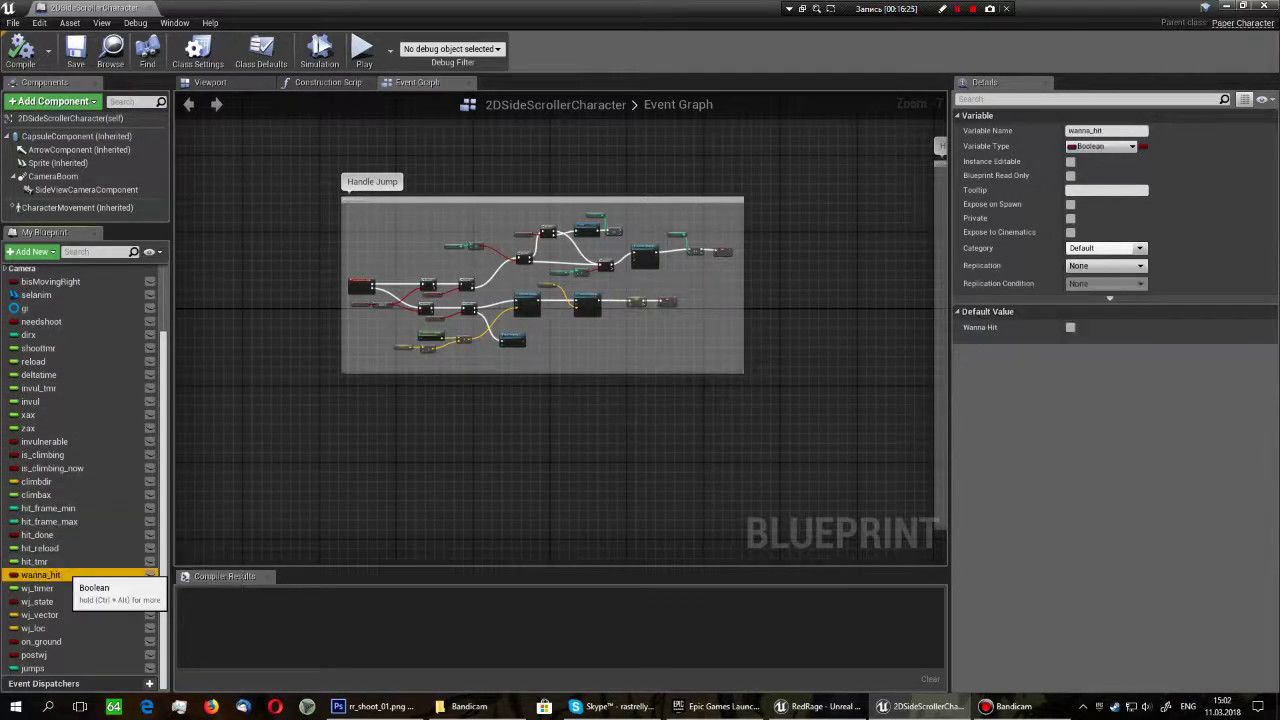
pyautogui.click(60, 561)
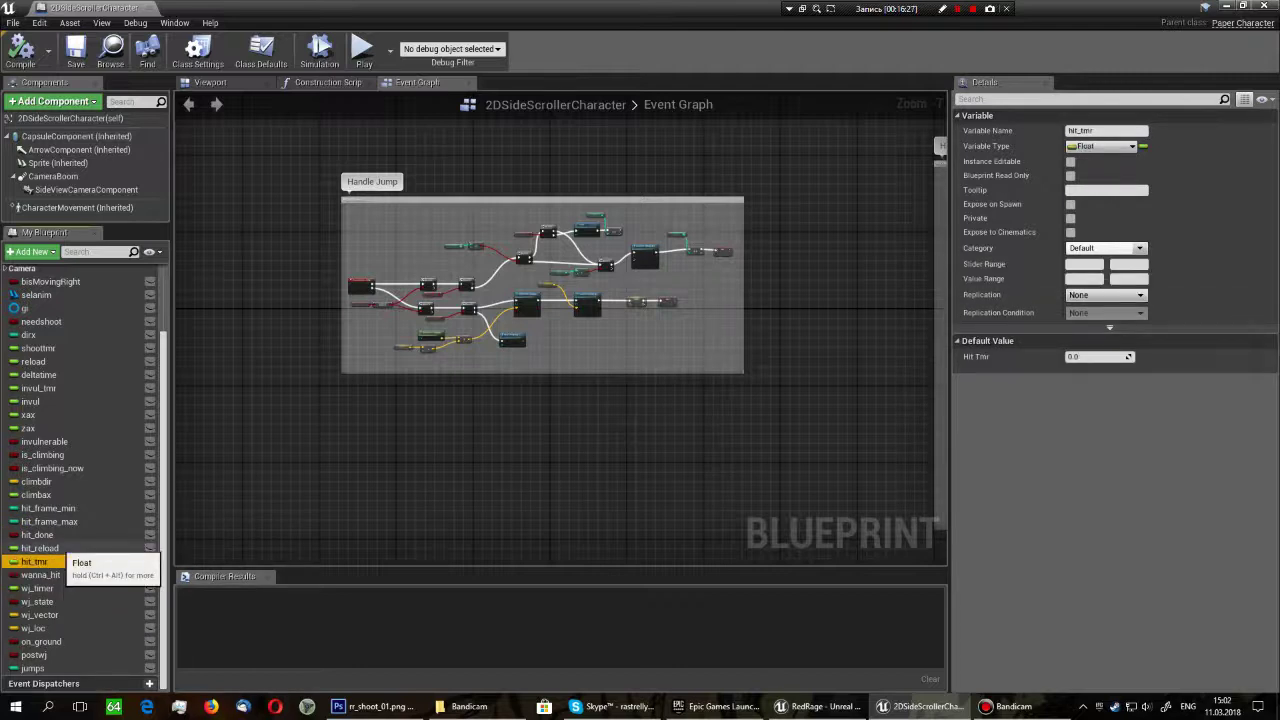
pyautogui.click(60, 548)
pyautogui.click(58, 575)
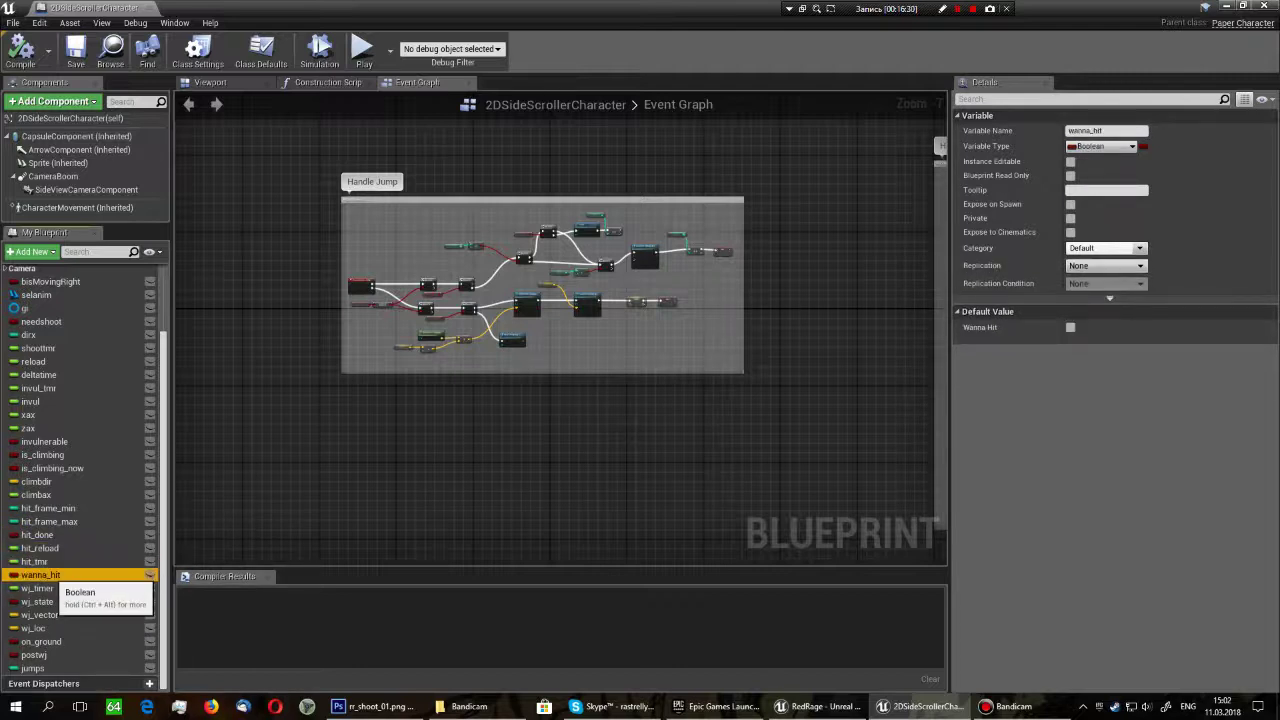
pyautogui.click(48, 535)
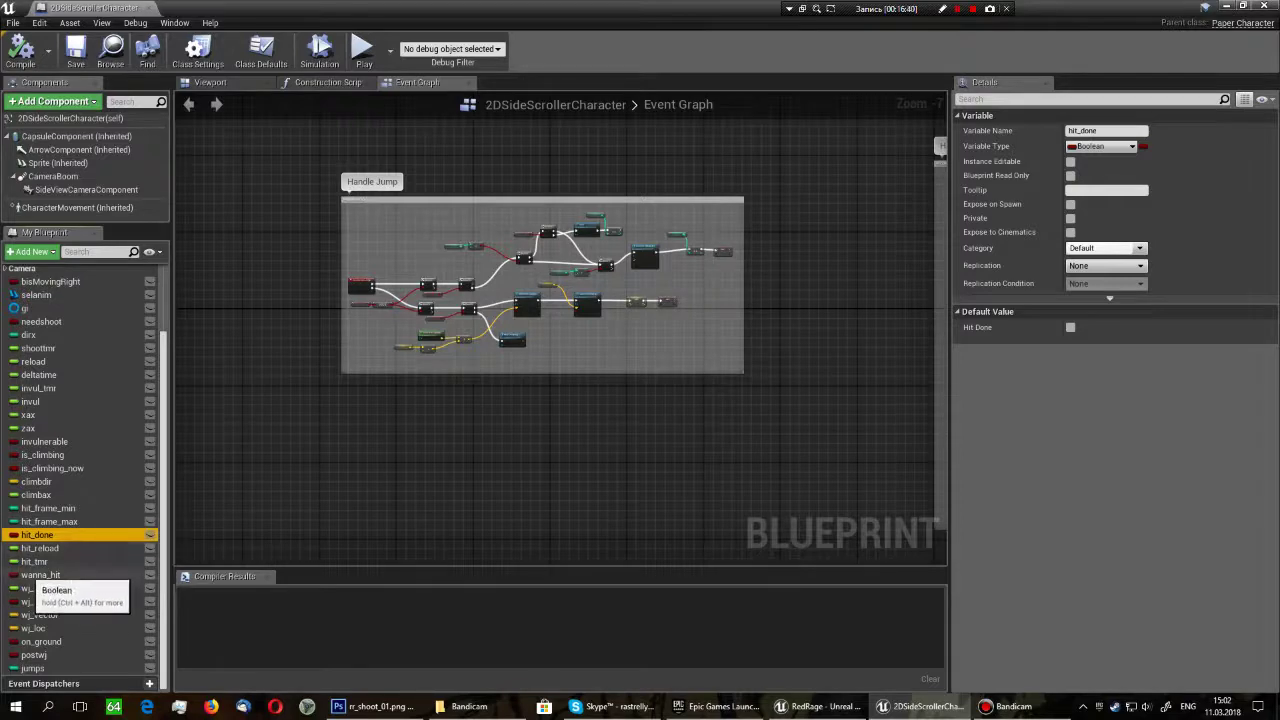
pyautogui.click(40, 575)
# - Close the character blueprint editor to return to the level_demo map
pyautogui.scroll(-4, 342, 507)
pyautogui.scroll(-2, 266, 360)
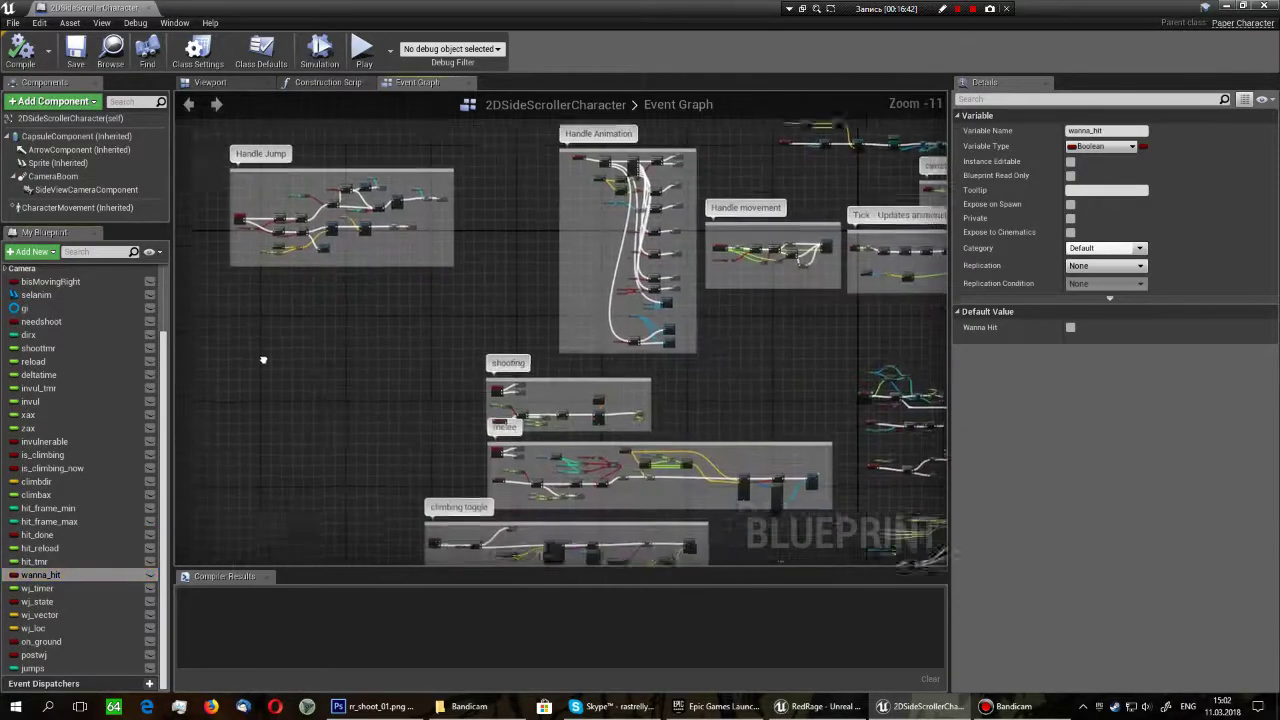
pyautogui.click(1267, 7)
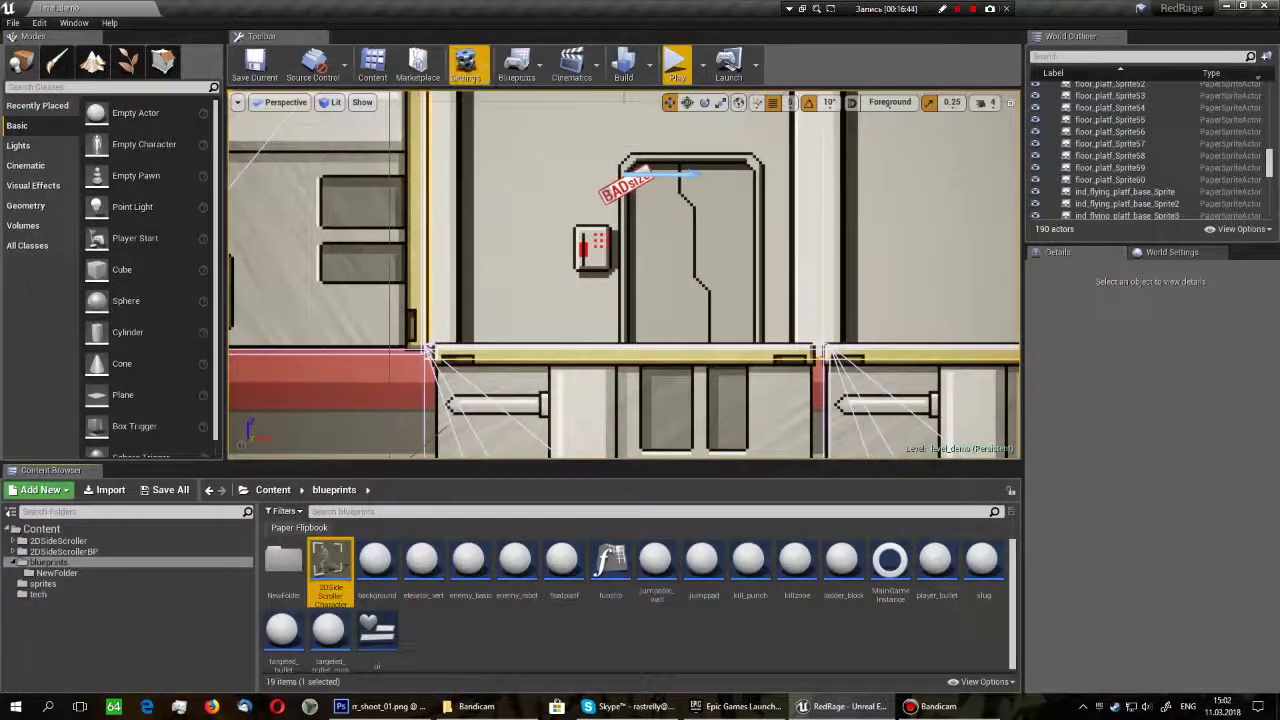
# - Verify in Project Settings > Engine > Input that MeleeHit is bound to F, then reopen 2DSideScrollerCharacter
pyautogui.click(465, 65)
pyautogui.click(590, 117)
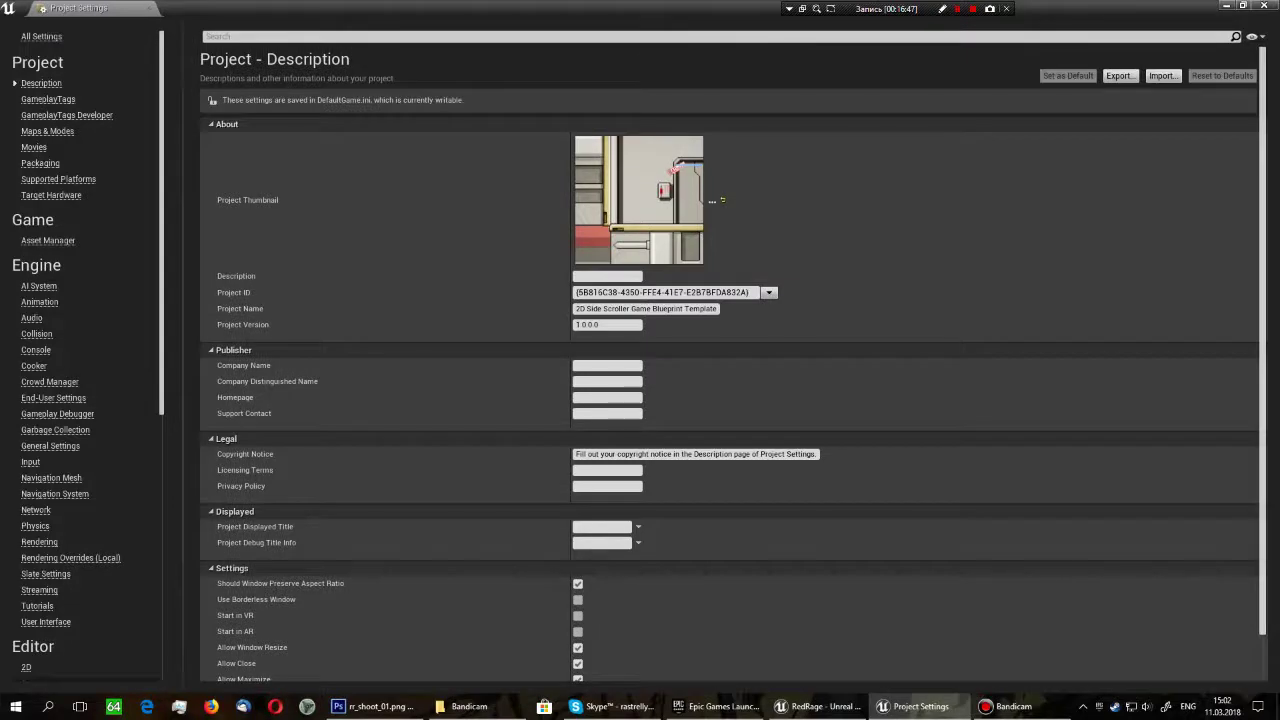
pyautogui.click(30, 462)
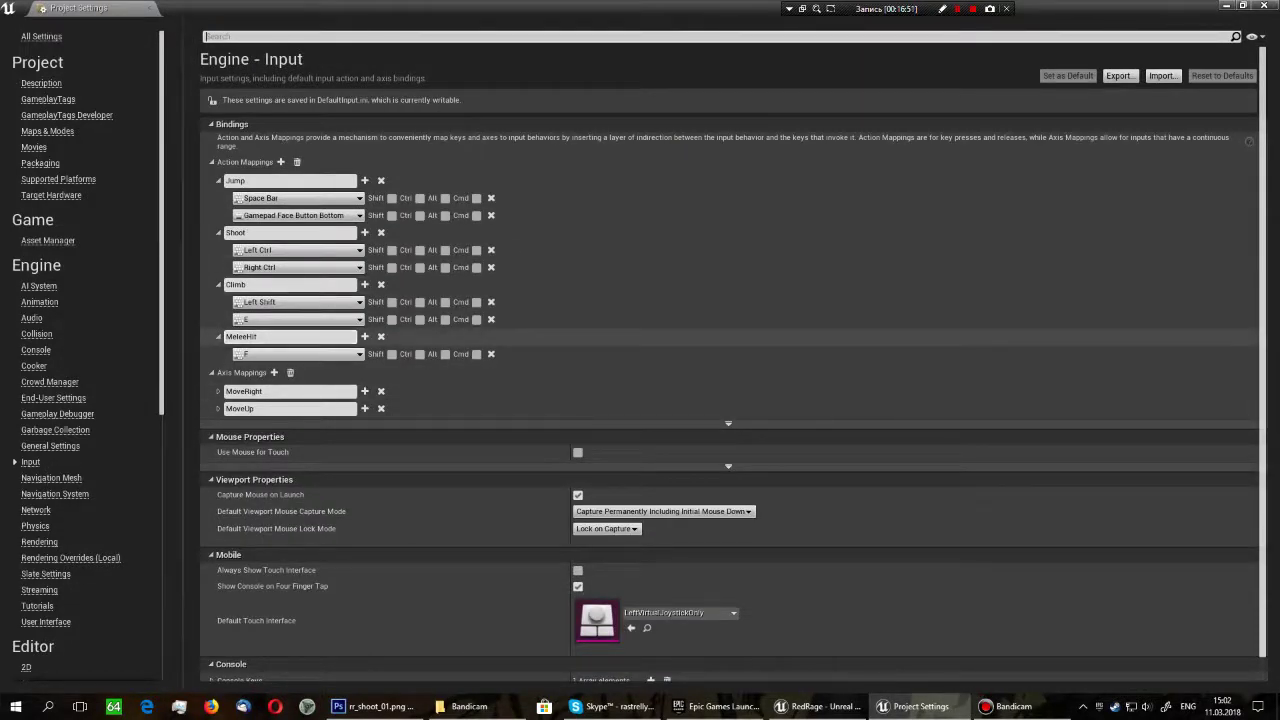
pyautogui.click(241, 336)
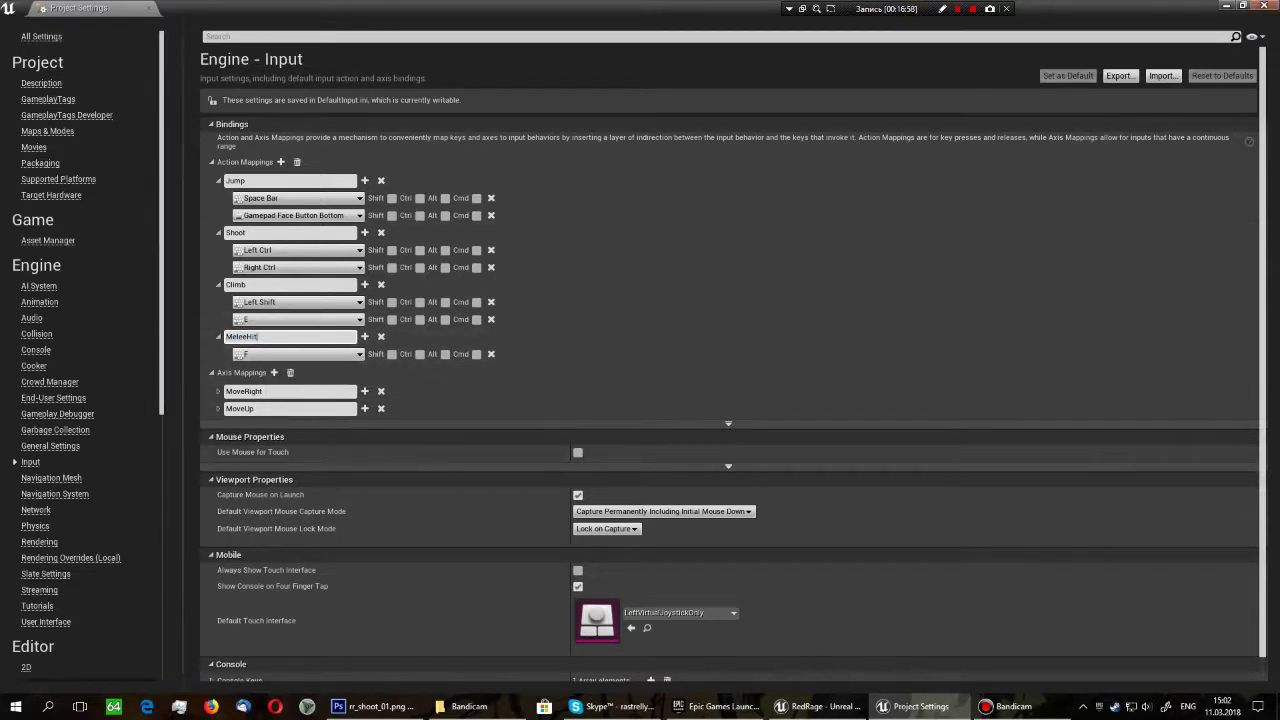
pyautogui.click(1266, 7)
pyautogui.doubleClick(330, 565)
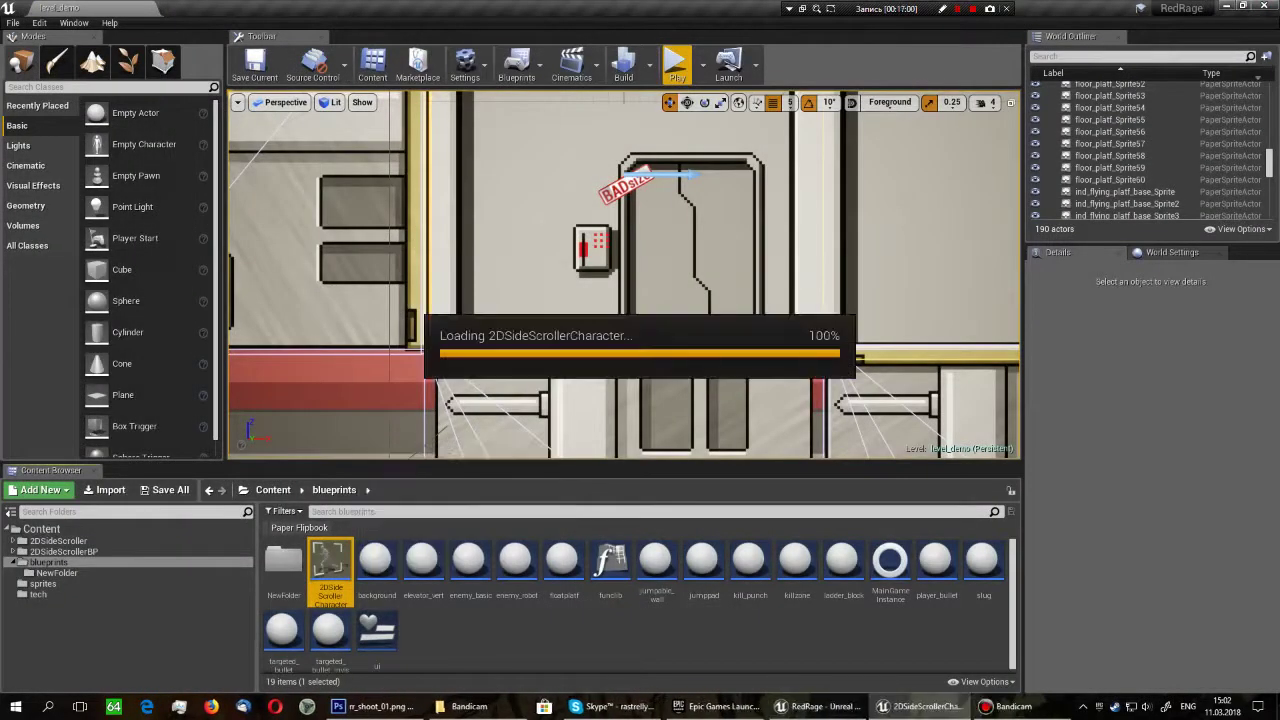
# - Bring the melee comment group into view and select the InputAction MeleeHit event node
pyautogui.scroll(-2, 560, 330)
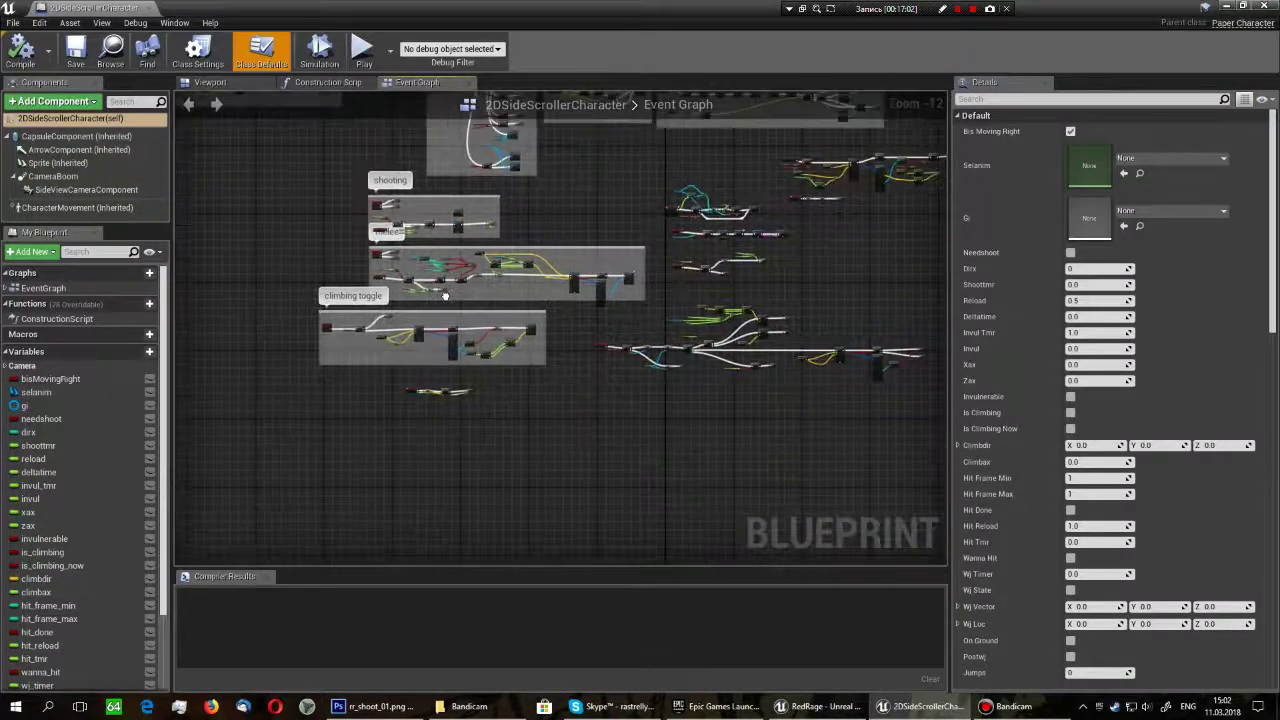
pyautogui.moveTo(446, 293); pyautogui.dragTo(348, 331, button='right')
pyautogui.scroll(4, 348, 331)
pyautogui.scroll(6, 339, 227)
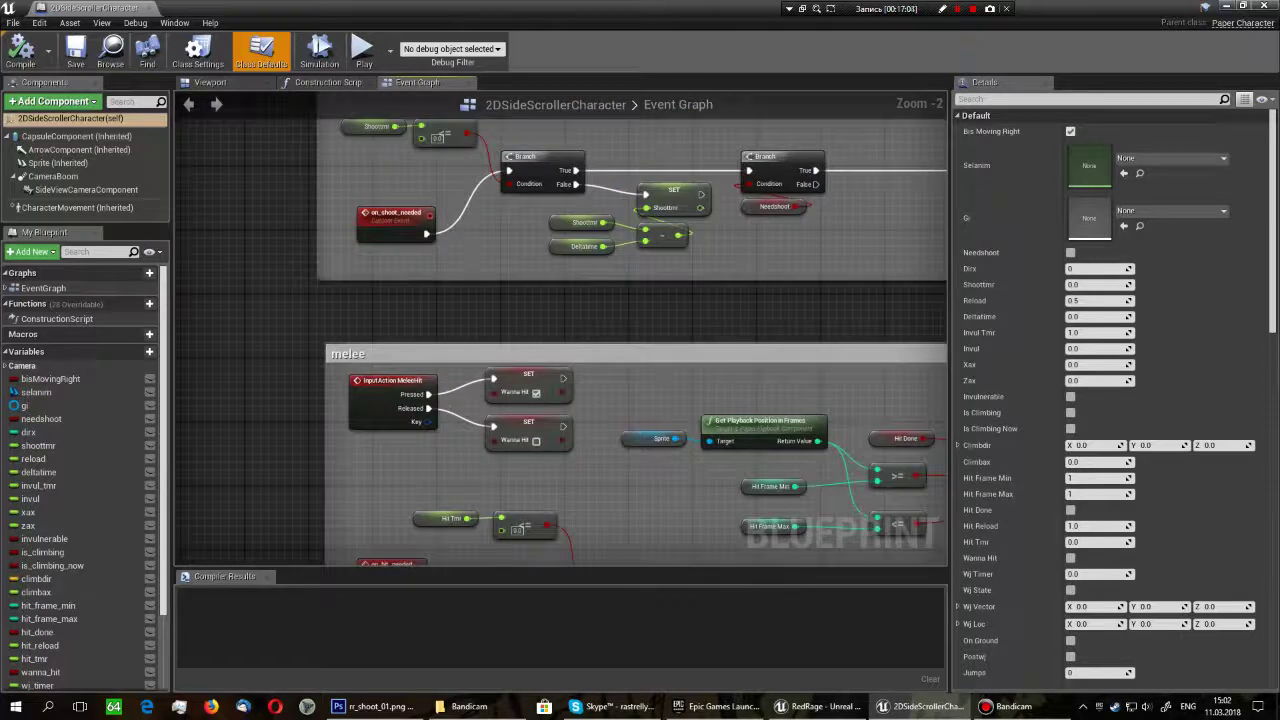
pyautogui.scroll(2, 339, 227)
pyautogui.moveTo(339, 227); pyautogui.dragTo(279, 101, button='right')
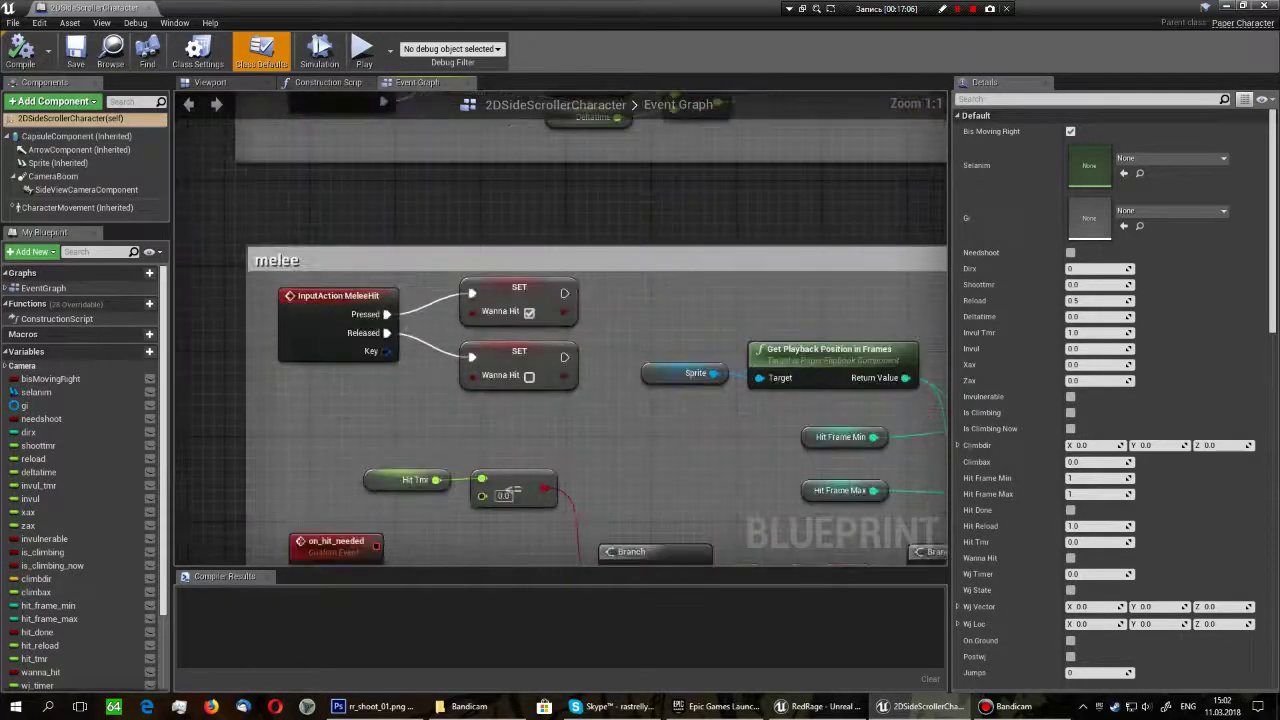
pyautogui.click(289, 281)
pyautogui.moveTo(433, 403); pyautogui.dragTo(403, 363, button='right')
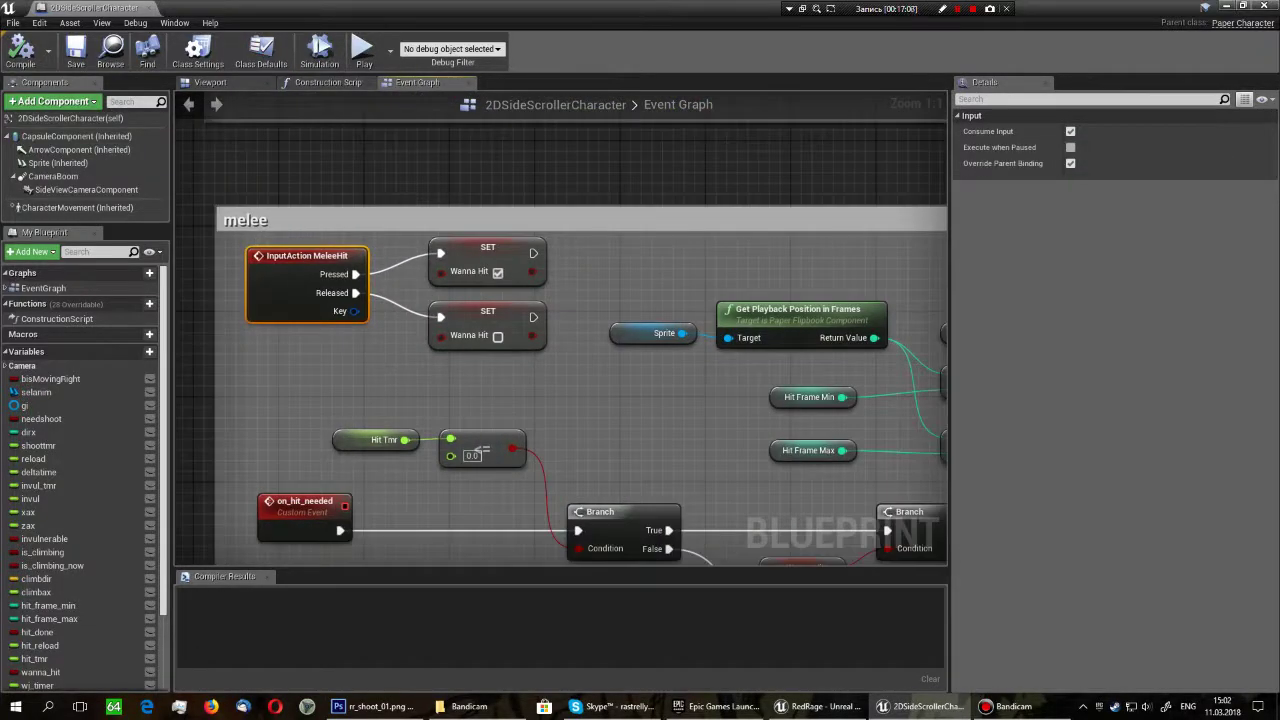
# - Search 'melee' in the All Actions list, pick the MeleeHit input action event, and view the on_hit_needed branch
pyautogui.rightClick(243, 351)
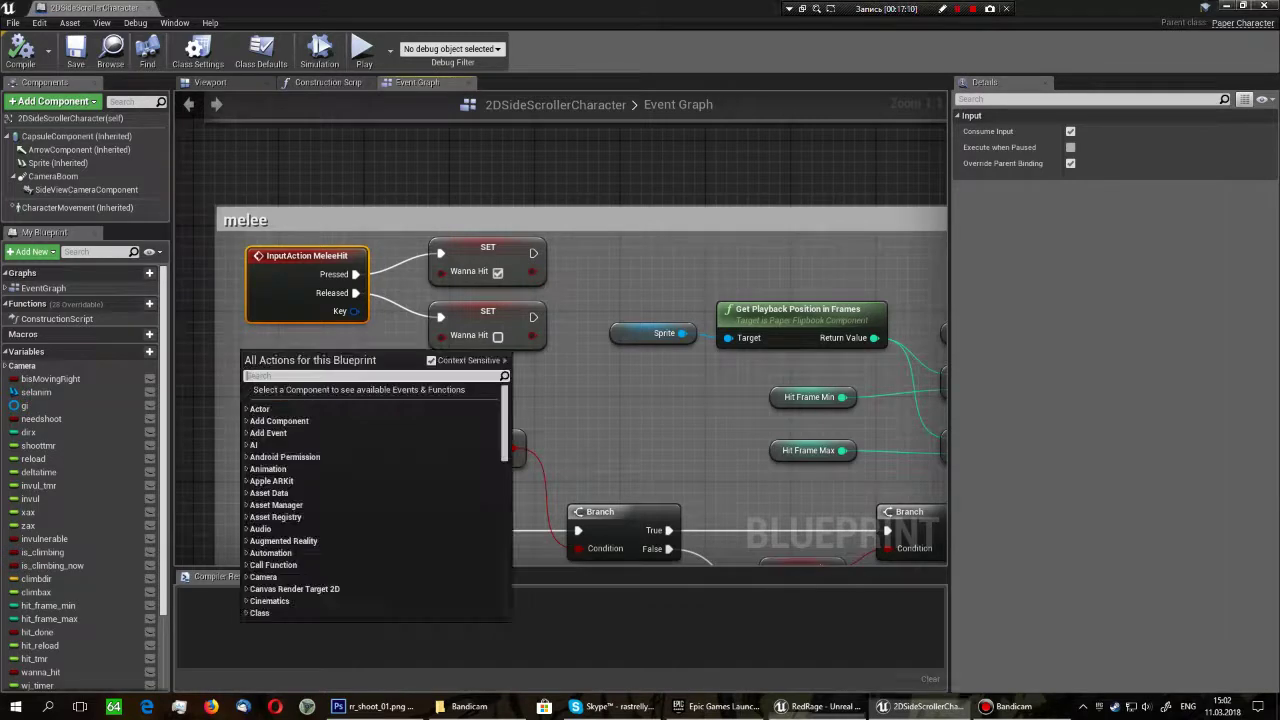
pyautogui.write('melee')
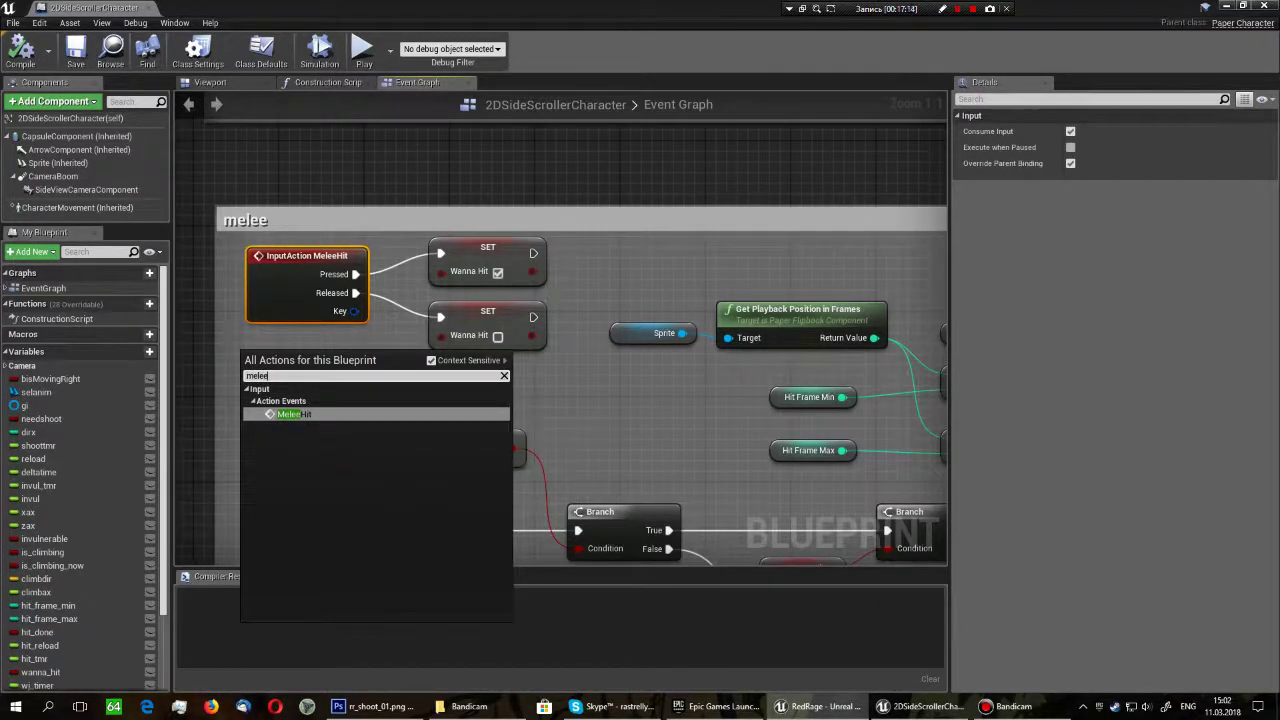
pyautogui.click(290, 414)
pyautogui.moveTo(560, 420); pyautogui.dragTo(605, 282, button='right')
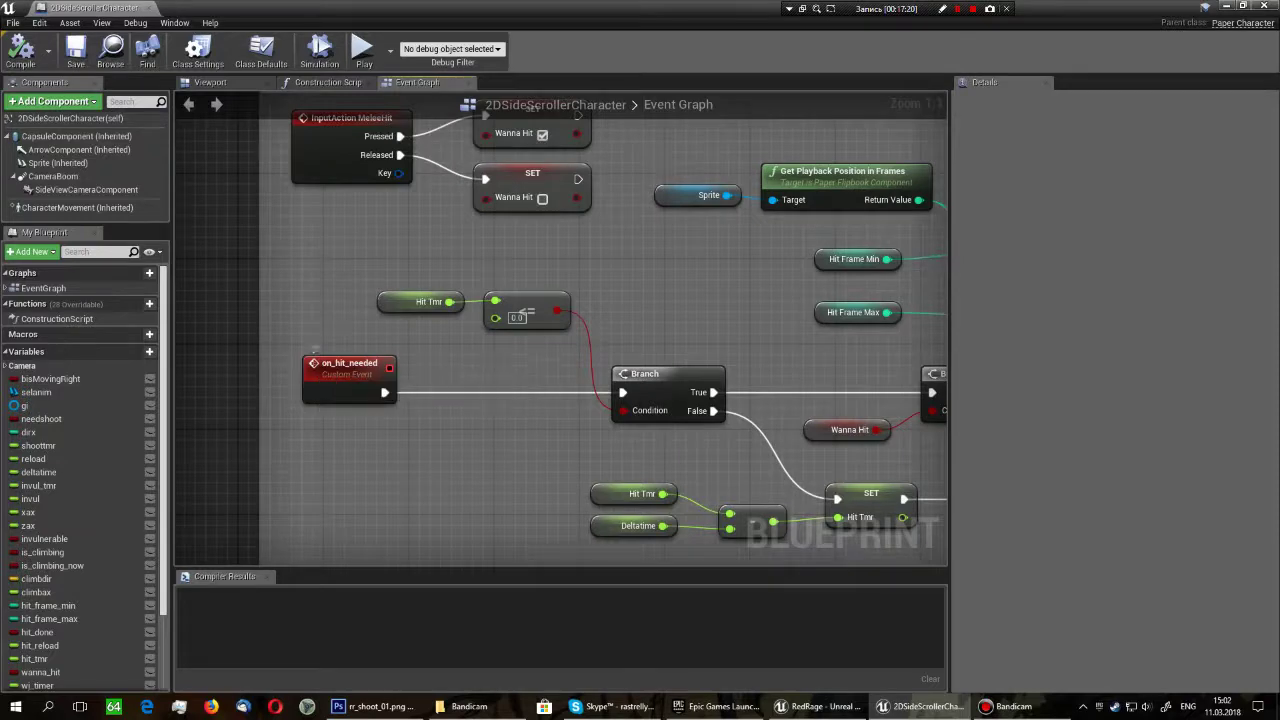
# - Locate and select the On Hit Needed call node in the Event Graph
pyautogui.scroll(-7, 766, 286)
pyautogui.scroll(-3, 766, 286)
pyautogui.scroll(1, 640, 335)
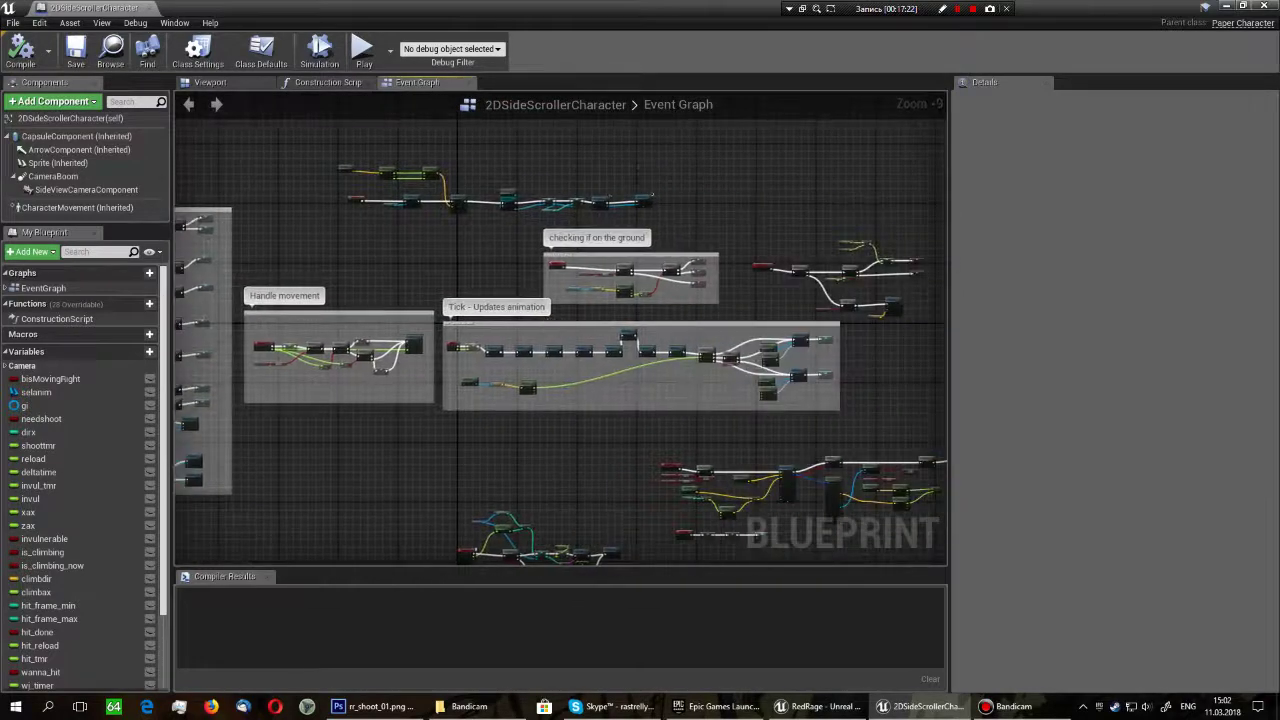
pyautogui.scroll(4, 640, 335)
pyautogui.scroll(2, 640, 335)
pyautogui.scroll(1, 745, 414)
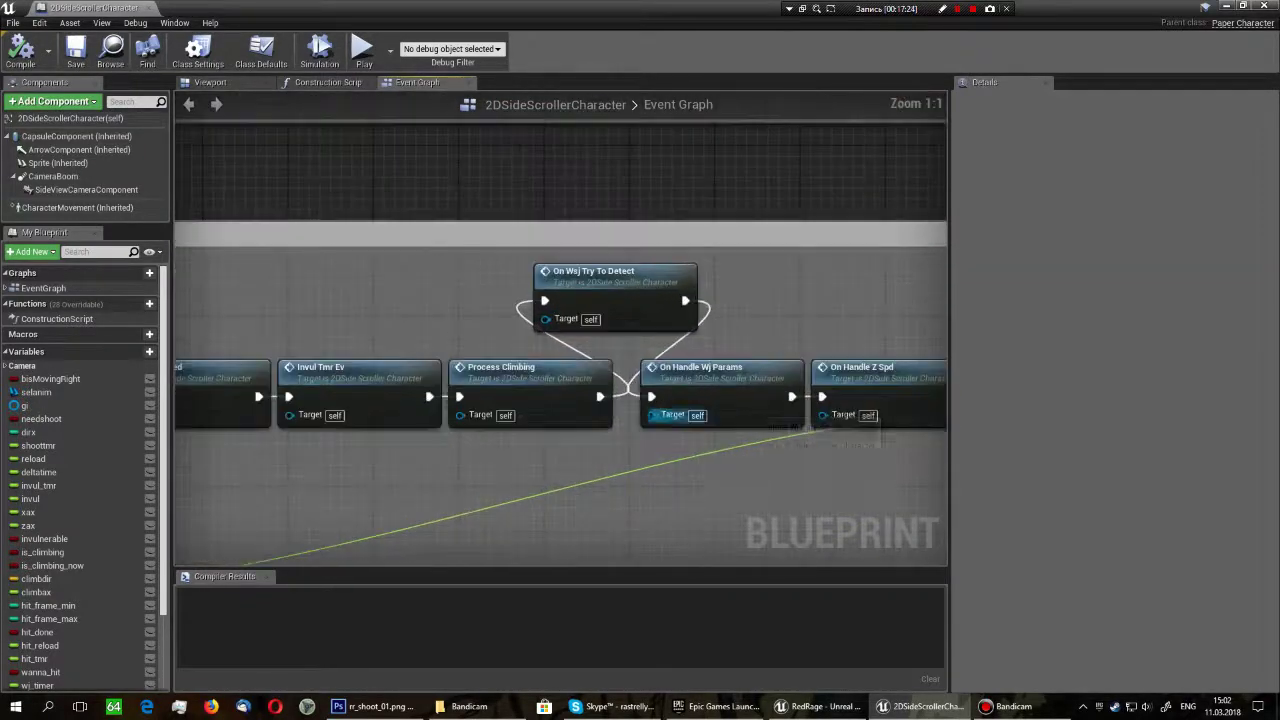
pyautogui.scroll(1, 745, 414)
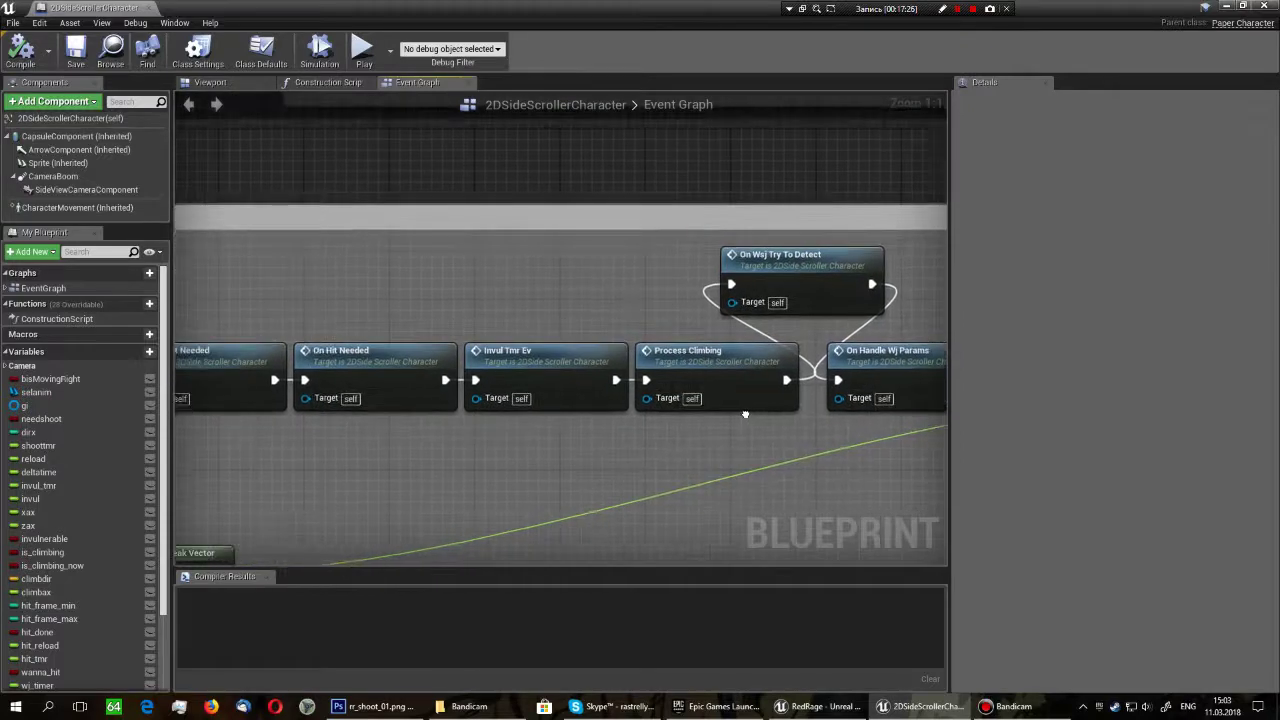
pyautogui.moveTo(745, 414); pyautogui.dragTo(813, 405, button='right')
pyautogui.click(465, 350)
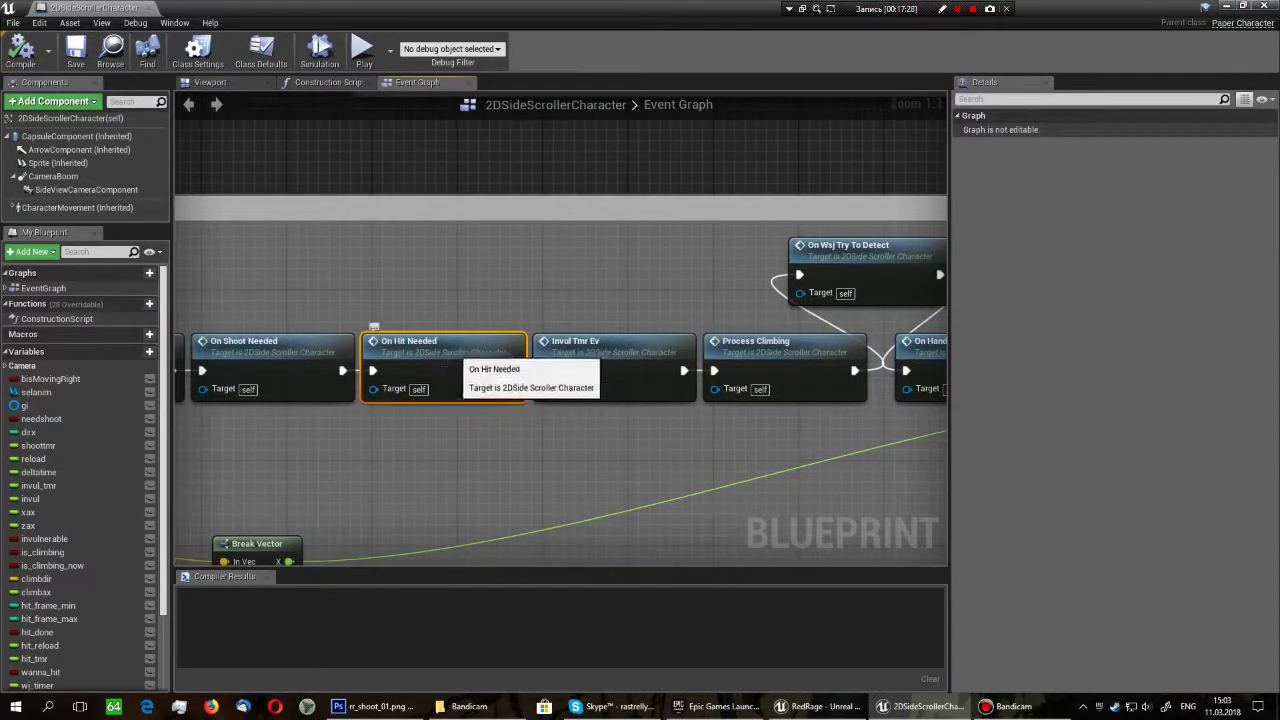
# - Zoom out and move the melee comment box slightly upward, leaving nothing selected
pyautogui.scroll(-1, 455, 345)
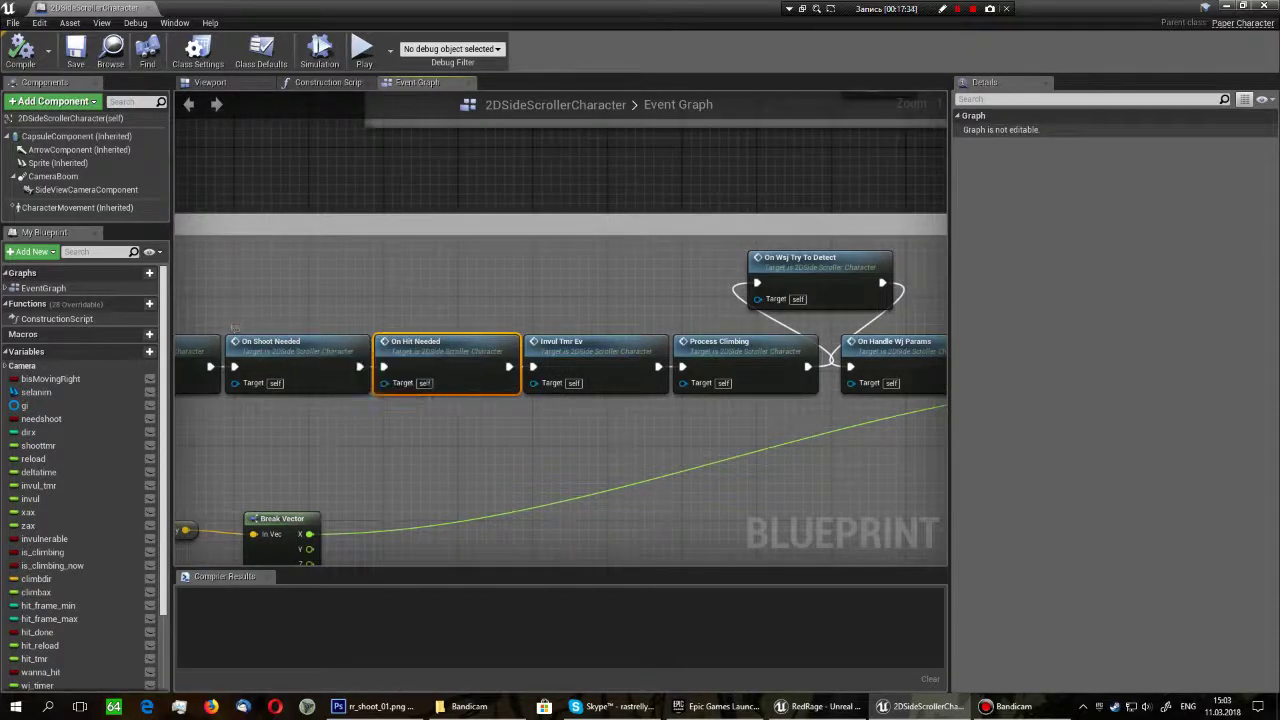
pyautogui.scroll(-5, 400, 400)
pyautogui.moveTo(398, 540); pyautogui.dragTo(453, 331, button='right')
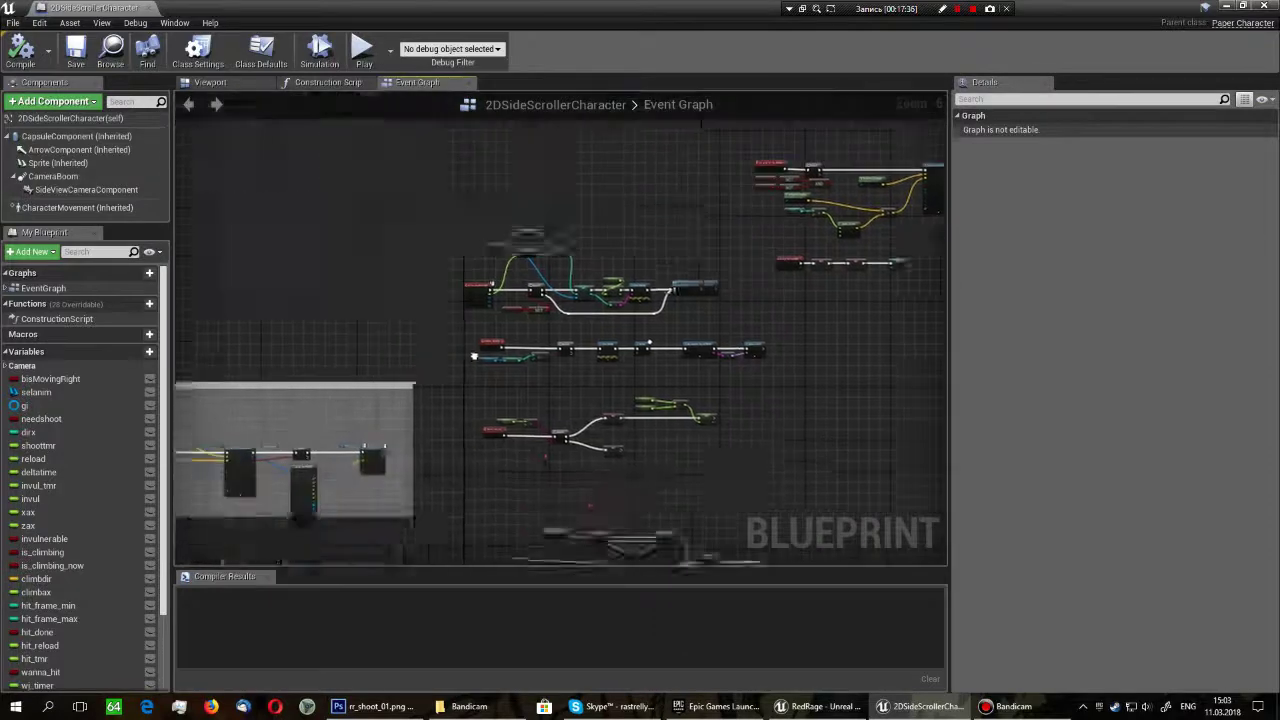
pyautogui.scroll(4, 453, 331)
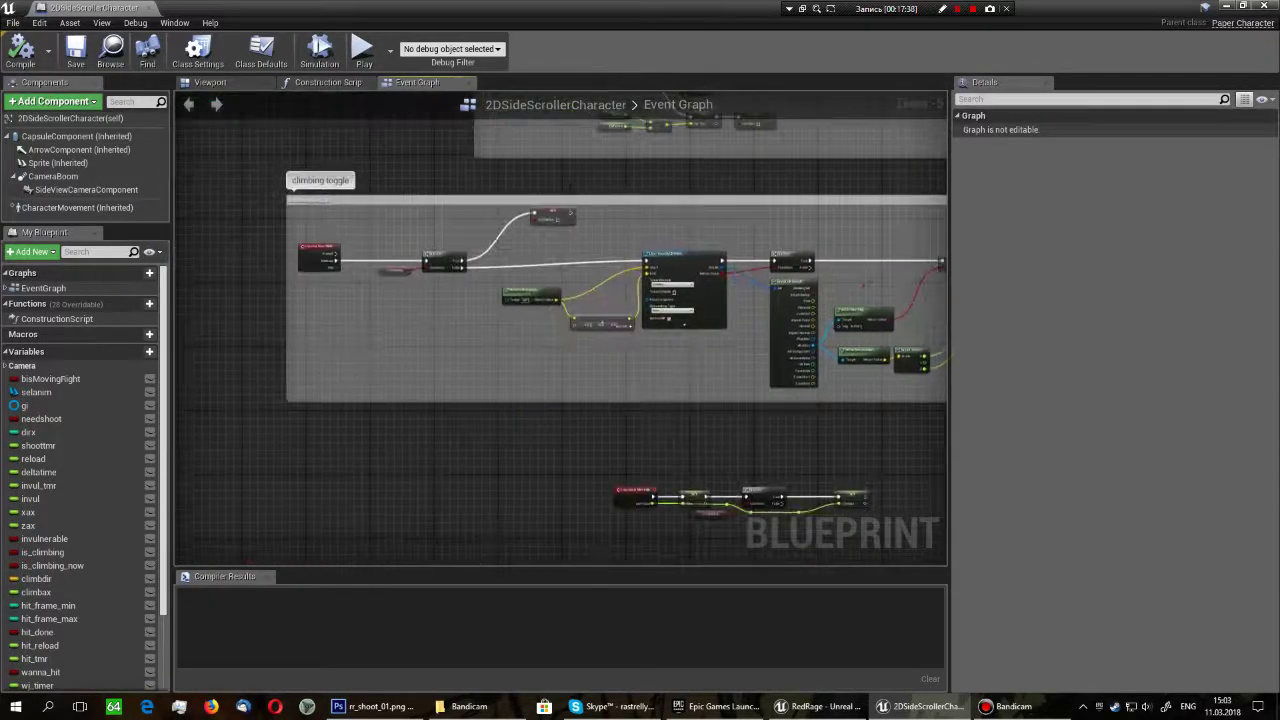
pyautogui.scroll(6, 560, 330)
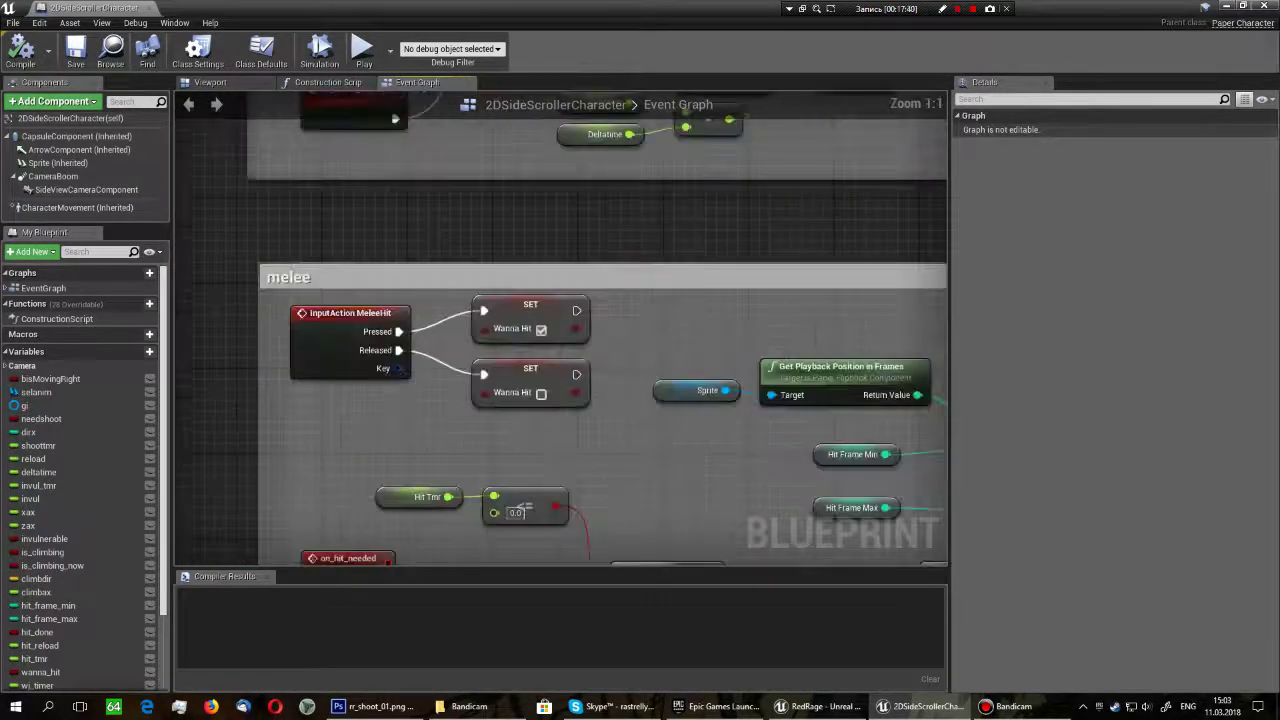
pyautogui.moveTo(300, 277); pyautogui.dragTo(300, 224)
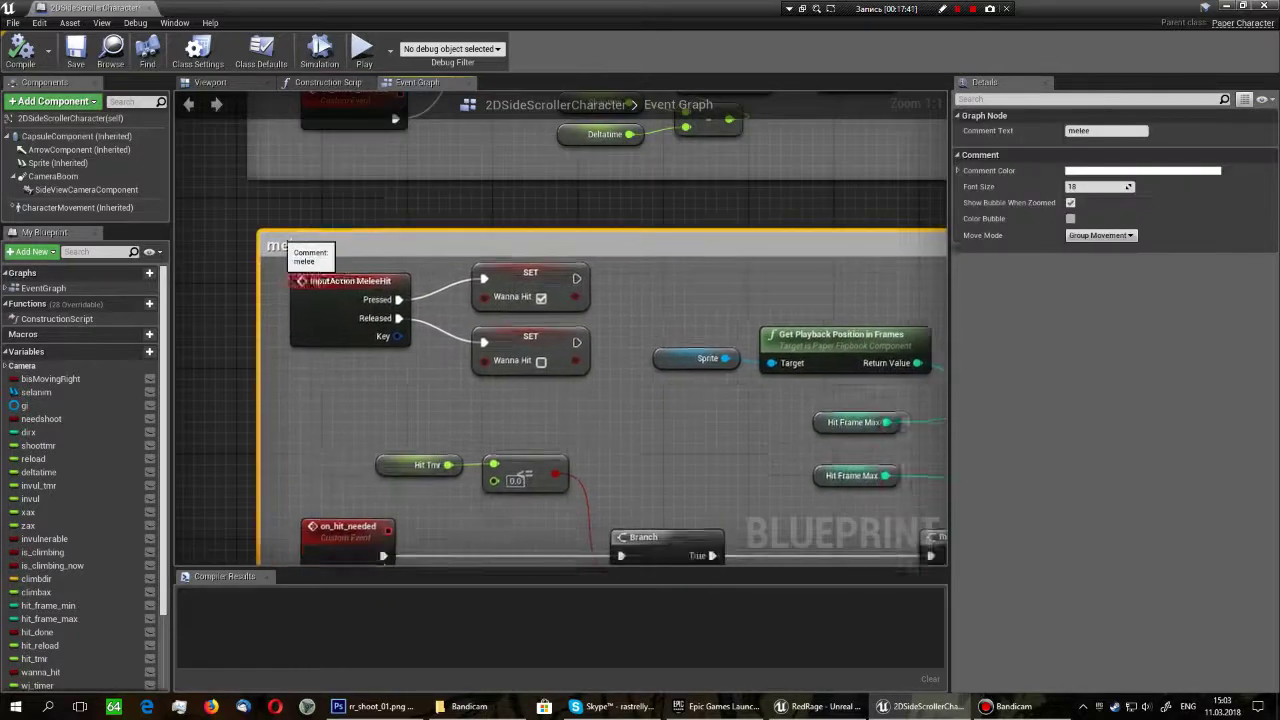
pyautogui.press('Escape')
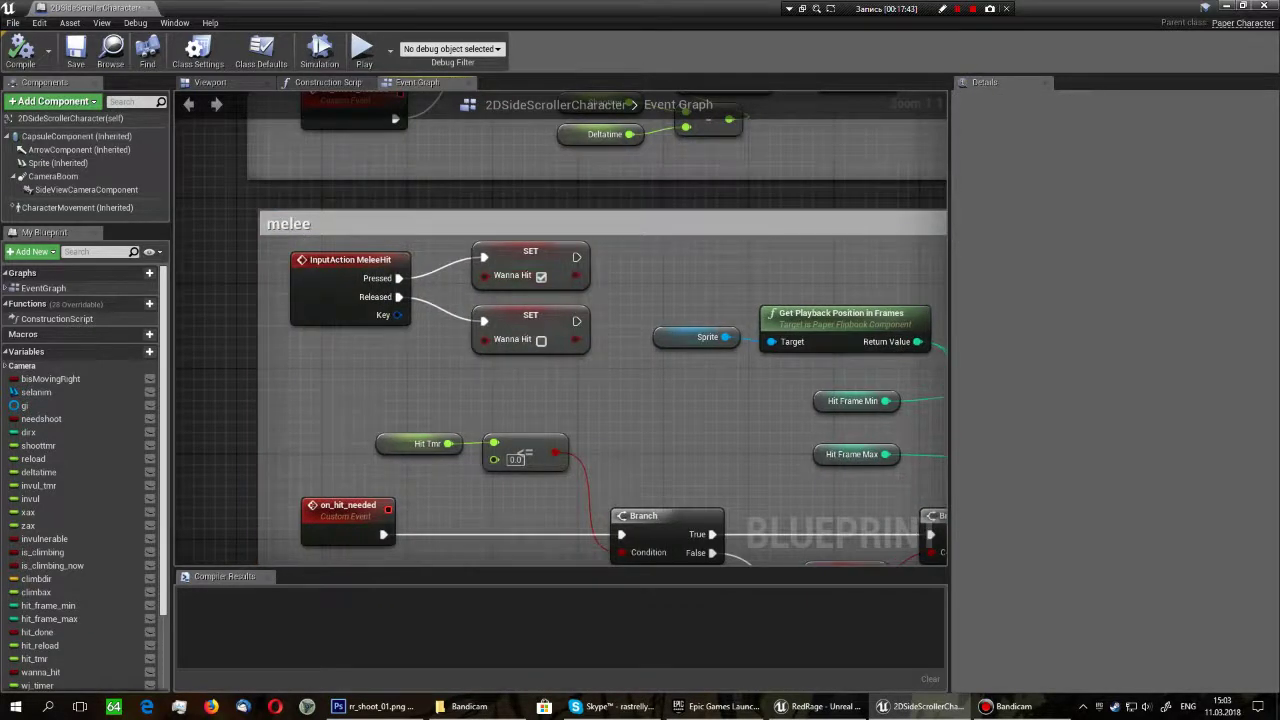
pyautogui.moveTo(596, 365); pyautogui.dragTo(465, 238)
pyautogui.click(588, 380)
pyautogui.scroll(-6, 560, 330)
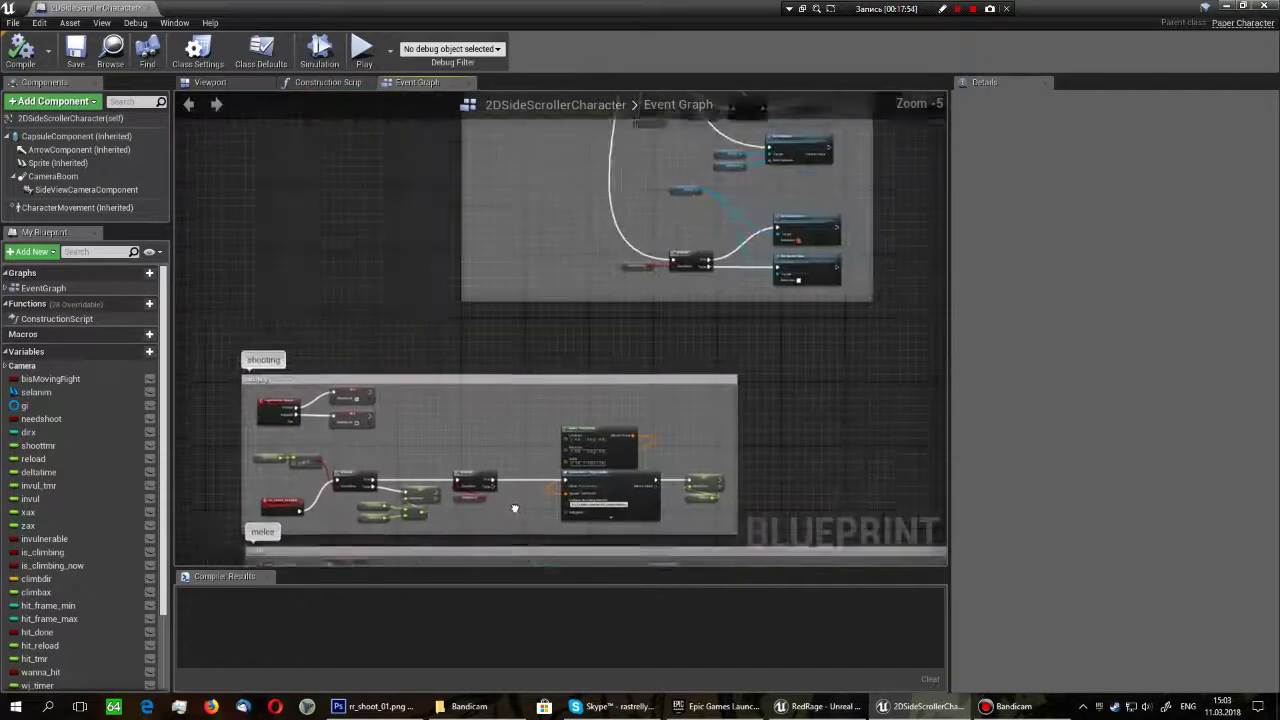
pyautogui.scroll(5, 384, 220)
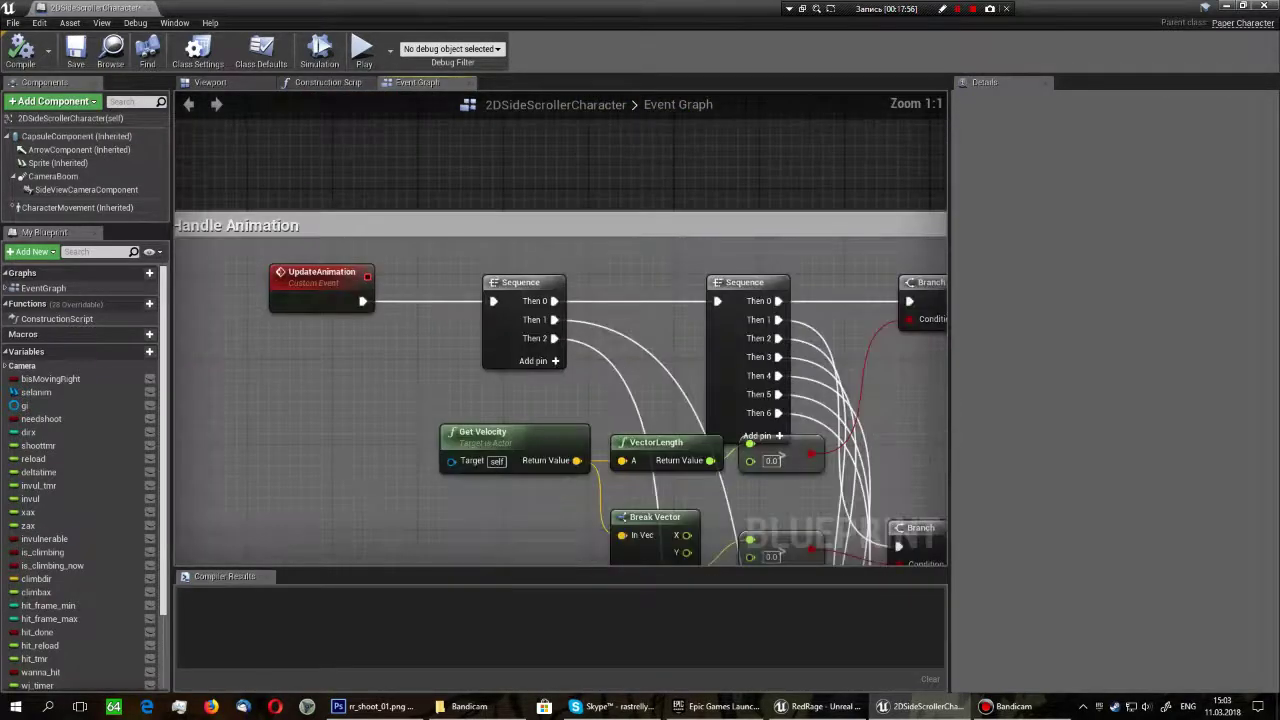
pyautogui.scroll(-5, 492, 447)
pyautogui.scroll(3, 492, 447)
pyautogui.scroll(2, 492, 447)
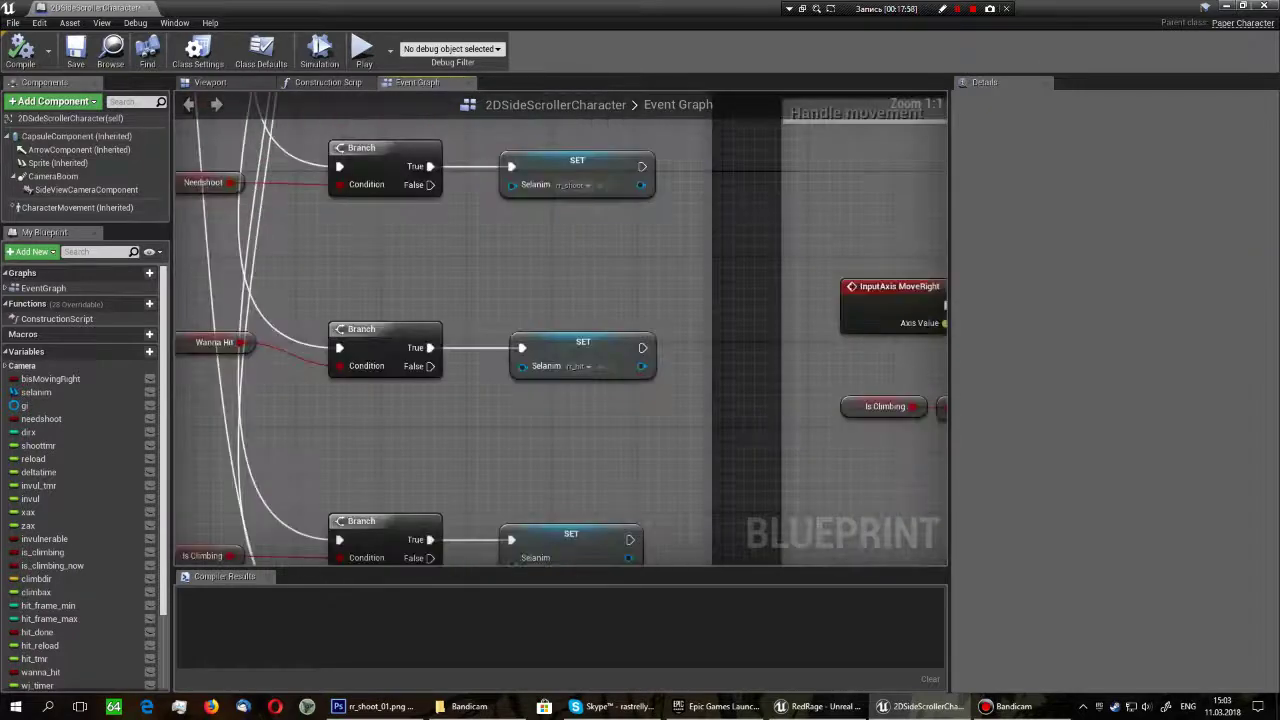
pyautogui.moveTo(367, 447); pyautogui.dragTo(492, 447, button='right')
pyautogui.moveTo(250, 300); pyautogui.dragTo(776, 437)
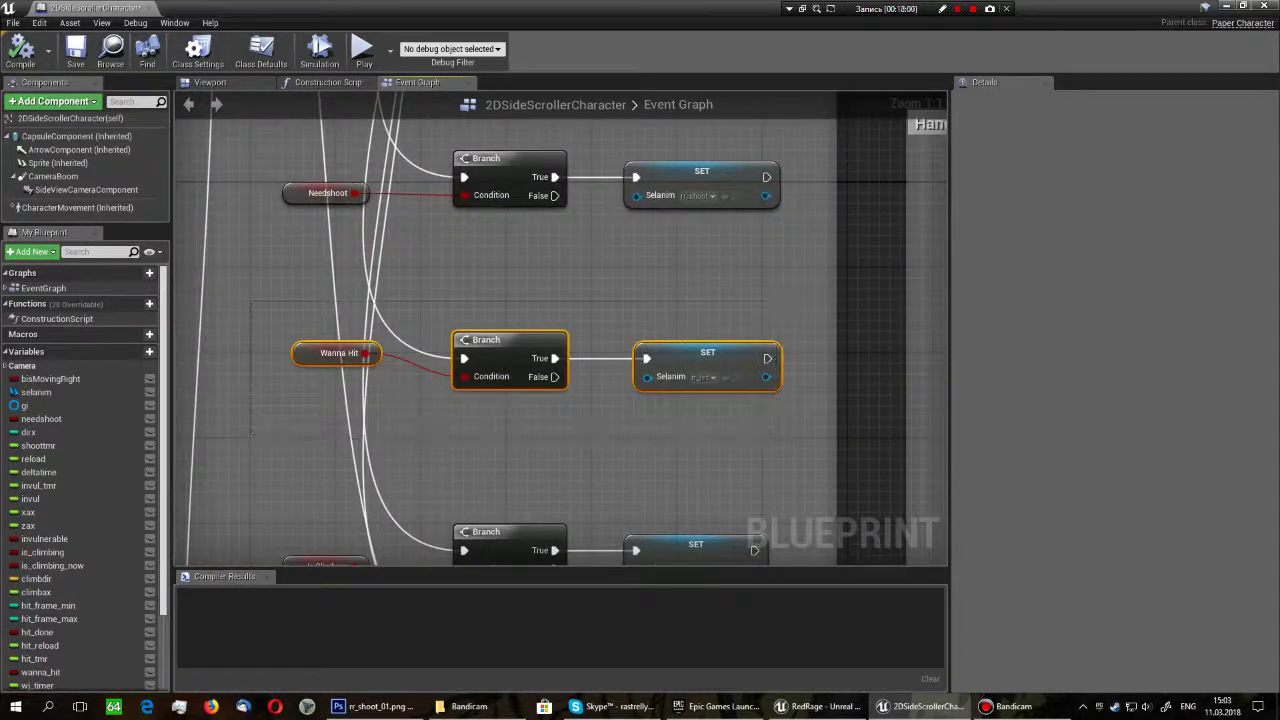
pyautogui.click(703, 377)
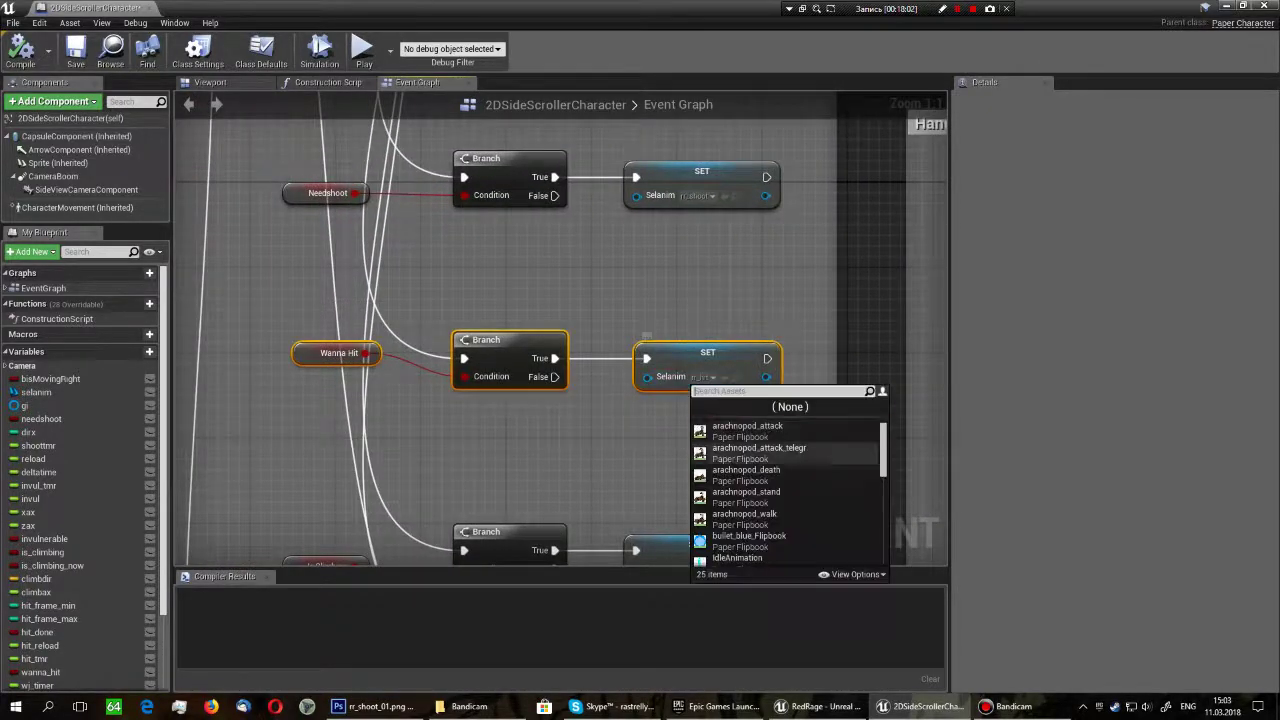
pyautogui.click(800, 450)
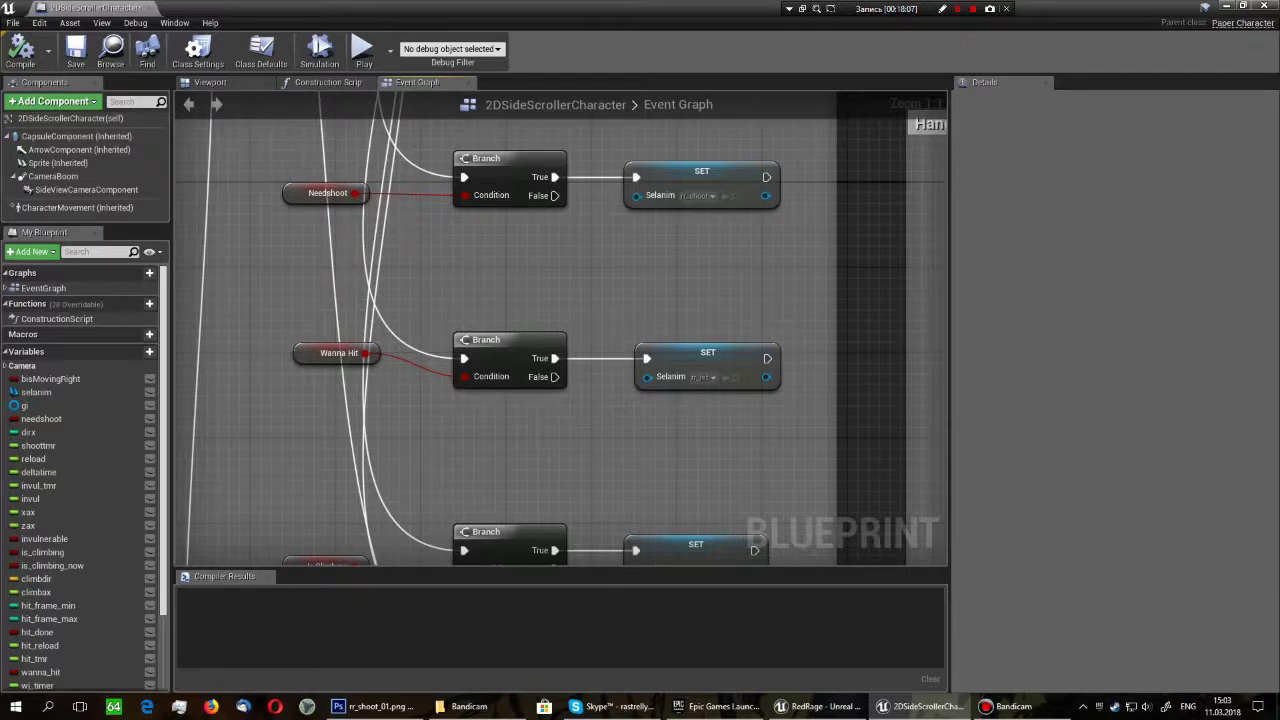
pyautogui.scroll(-4, 560, 330)
pyautogui.scroll(-4, 560, 330)
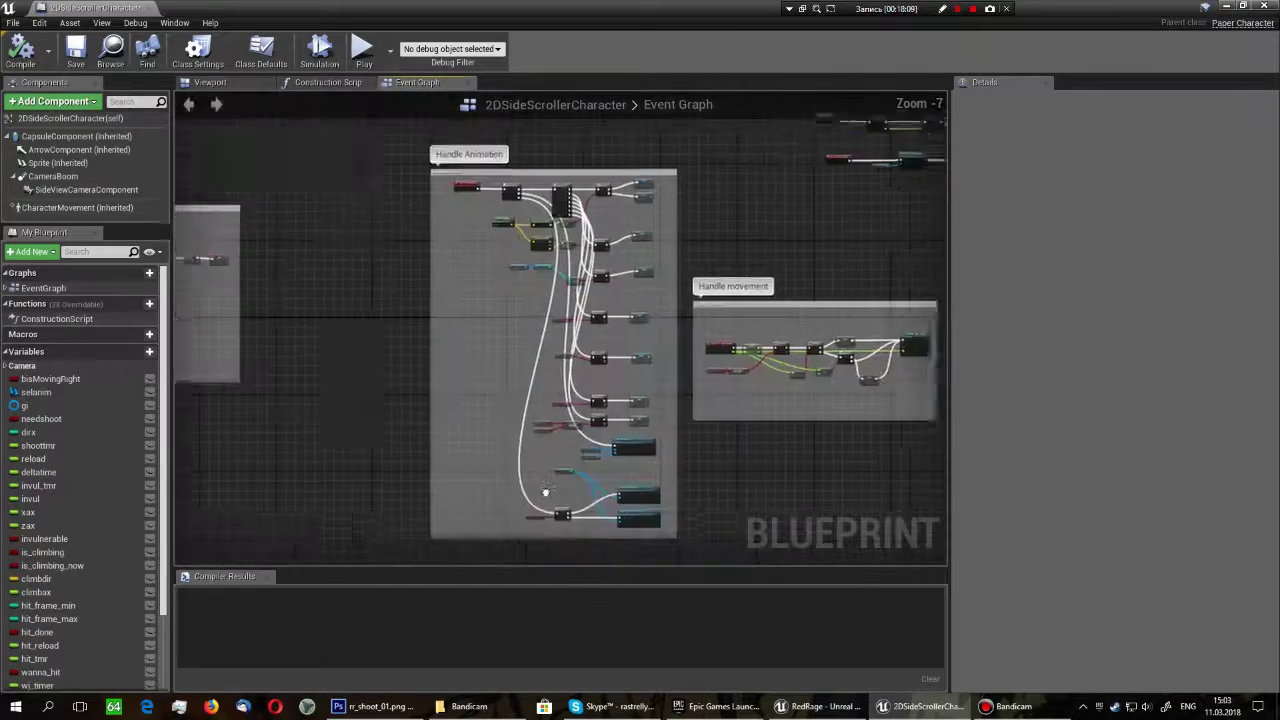
pyautogui.scroll(3, 560, 330)
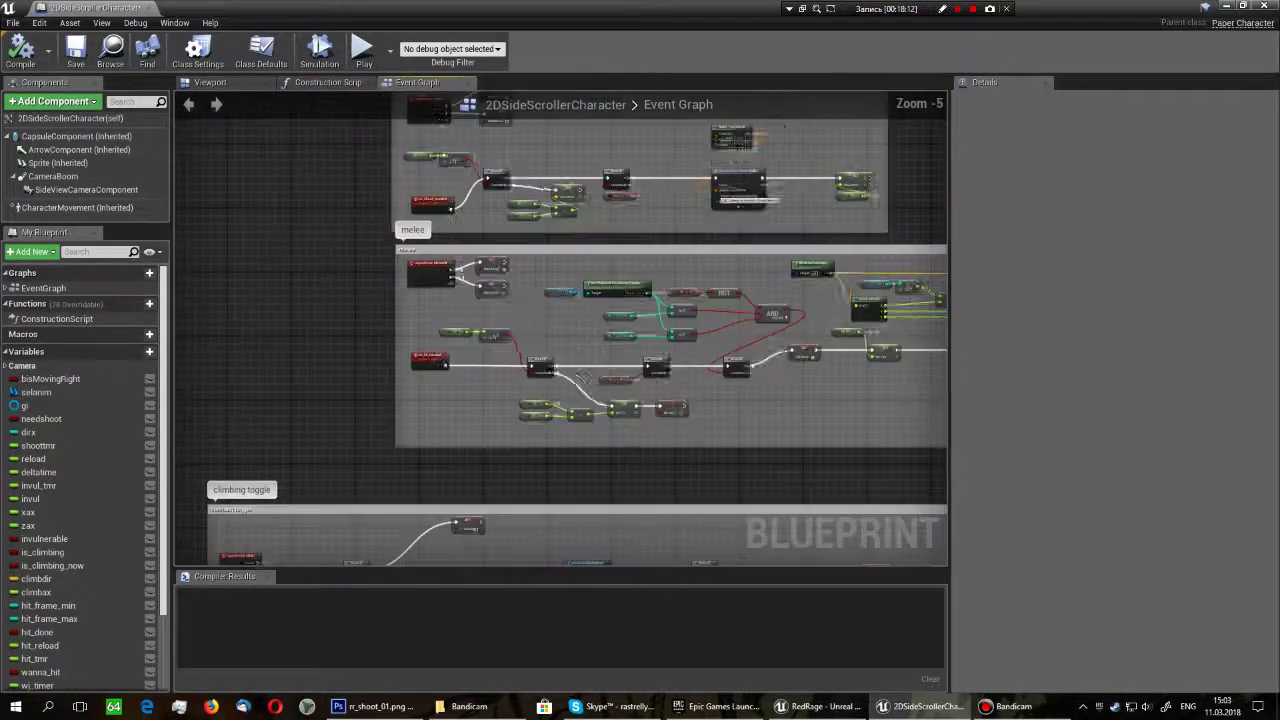
pyautogui.scroll(2, 560, 330)
pyautogui.moveTo(600, 350); pyautogui.dragTo(481, 355, button='right')
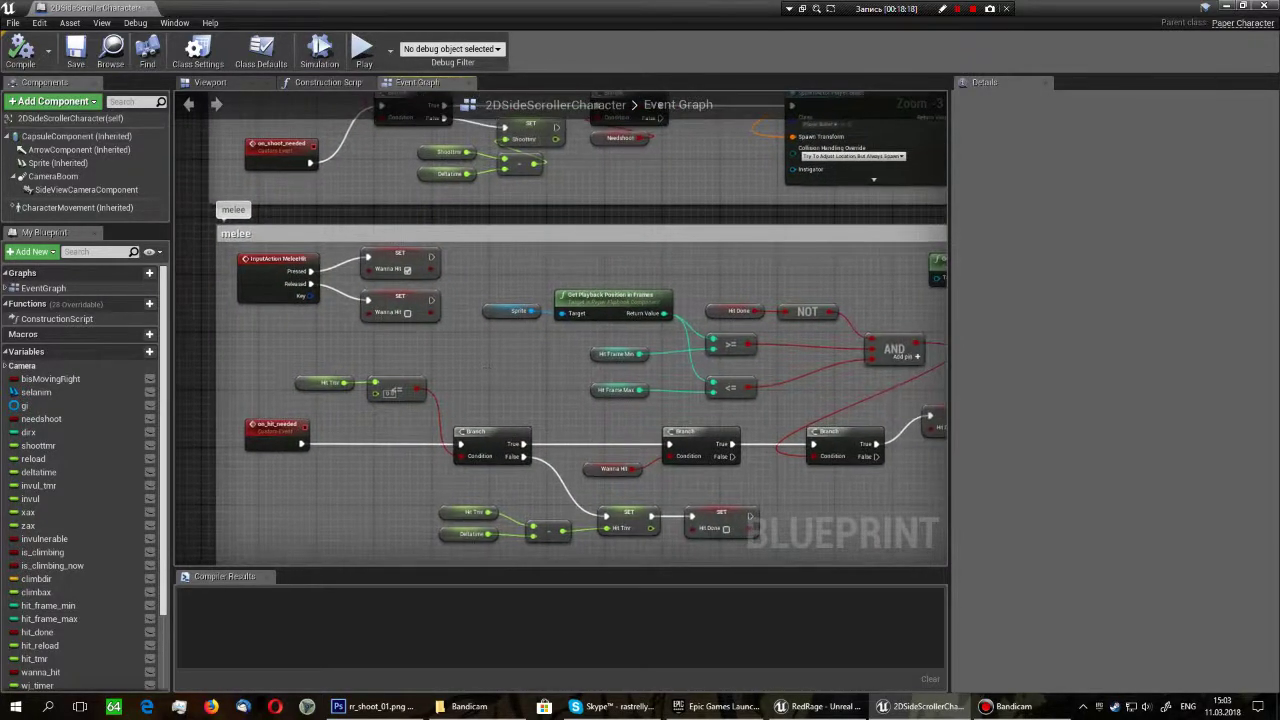
pyautogui.scroll(3, 481, 355)
pyautogui.scroll(-1, 481, 355)
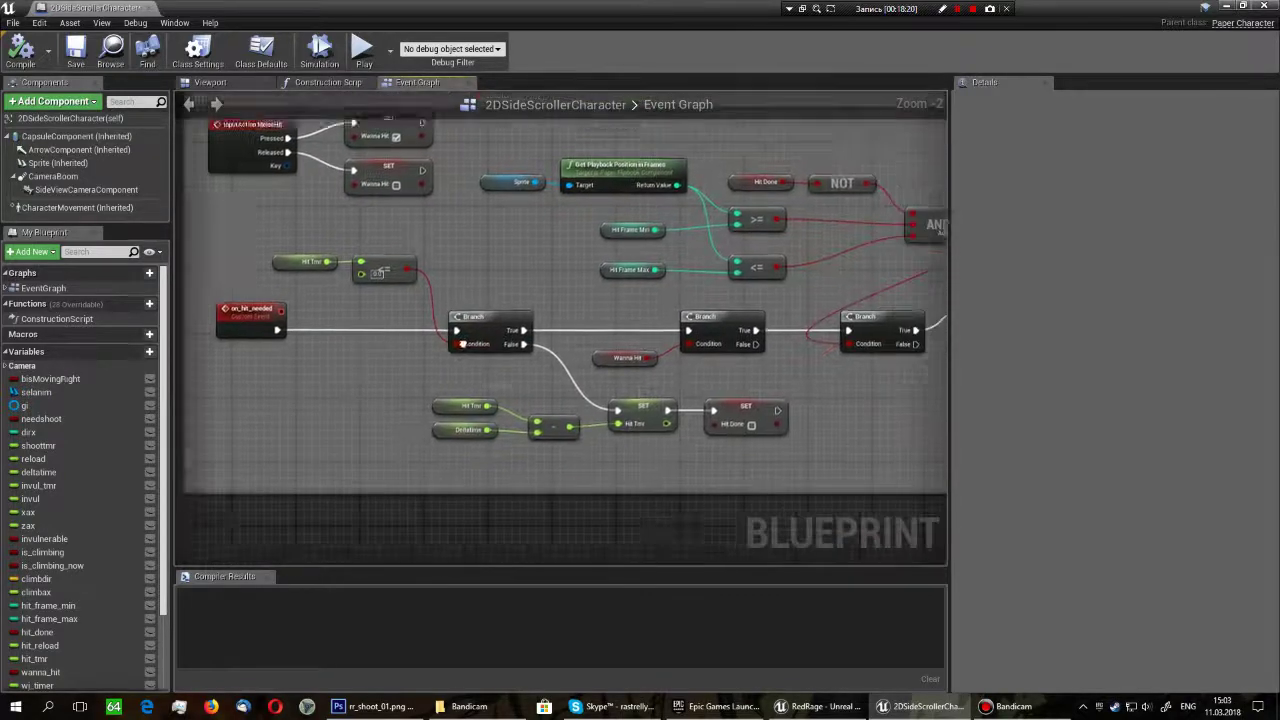
pyautogui.moveTo(481, 355)
pyautogui.mouseDown(button='right')
pyautogui.moveTo(448, 228)
pyautogui.moveTo(460, 552)
pyautogui.moveTo(425, 400)
pyautogui.mouseUp(button='right')
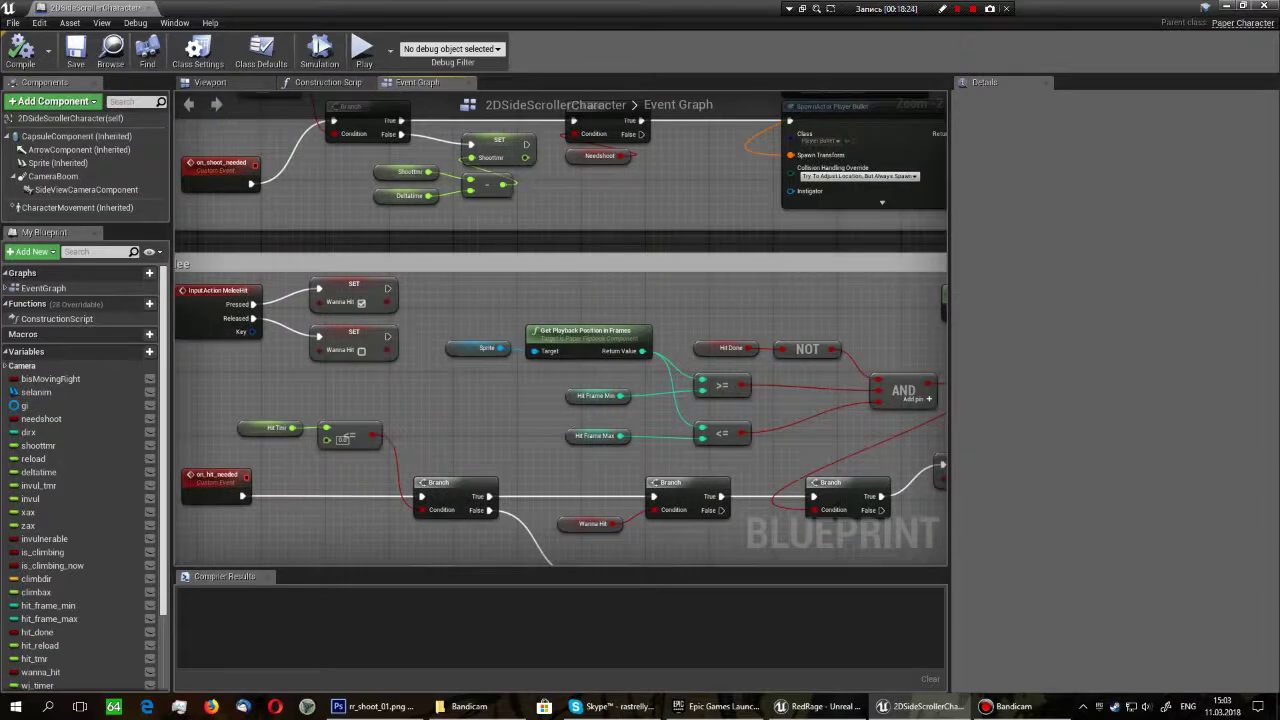
pyautogui.scroll(1, 425, 400)
pyautogui.moveTo(425, 400); pyautogui.dragTo(436, 241, button='right')
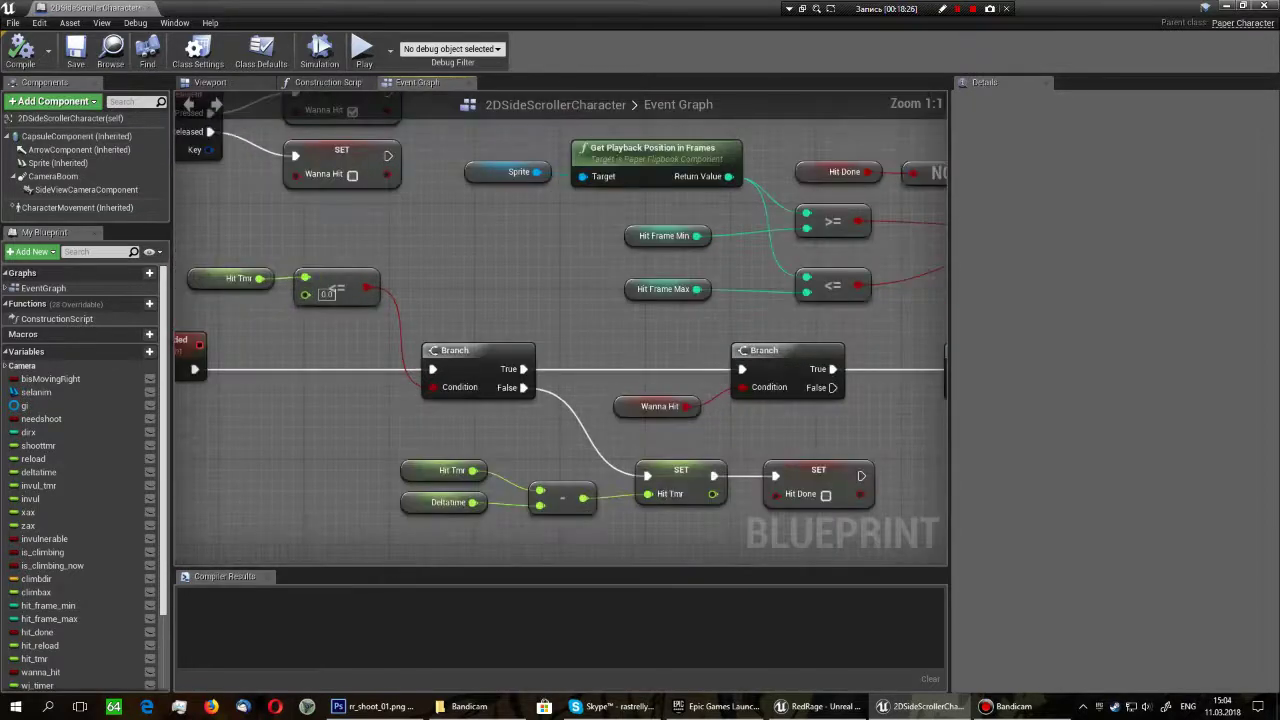
pyautogui.moveTo(352, 248); pyautogui.dragTo(234, 324)
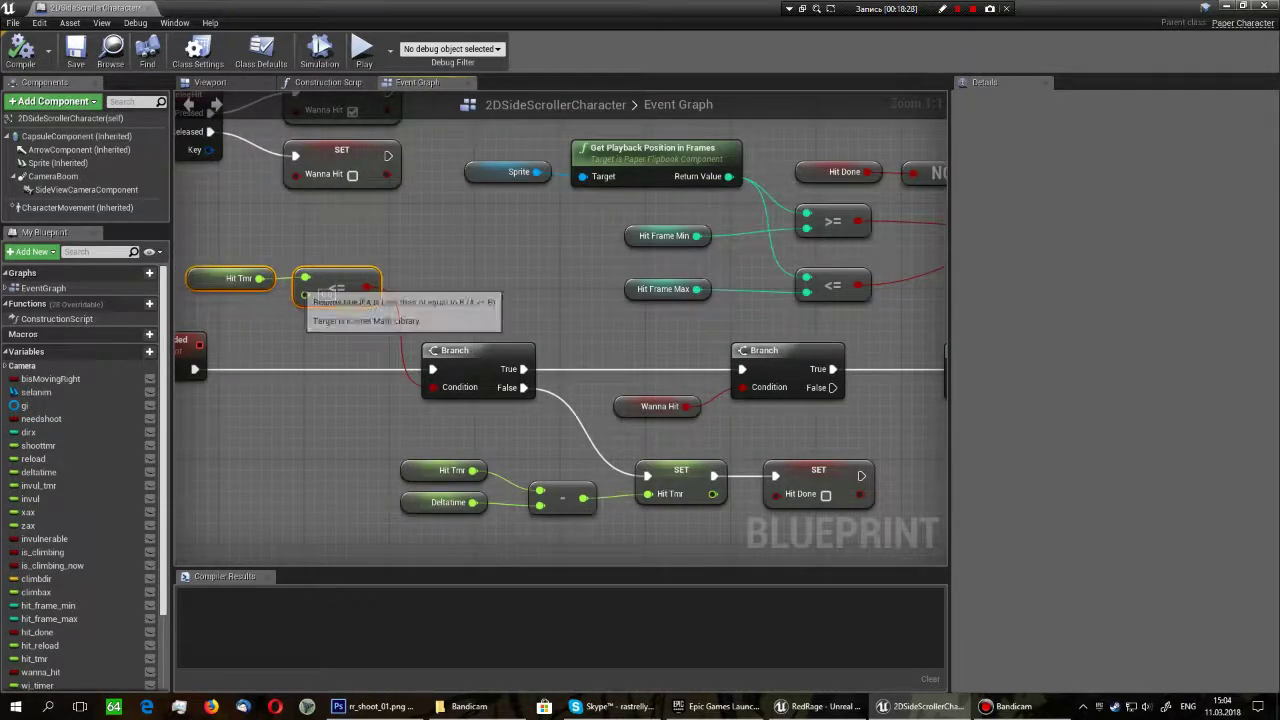
pyautogui.moveTo(337, 290); pyautogui.dragTo(296, 278, button='right')
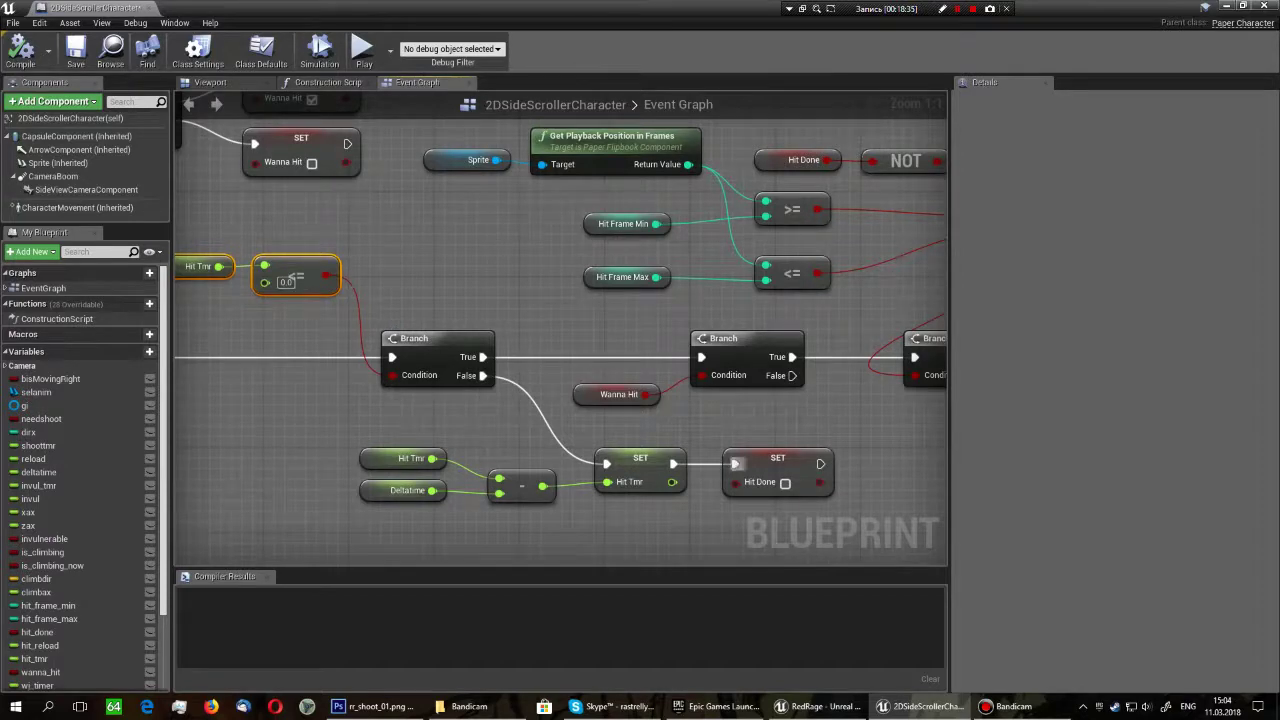
pyautogui.click(777, 460)
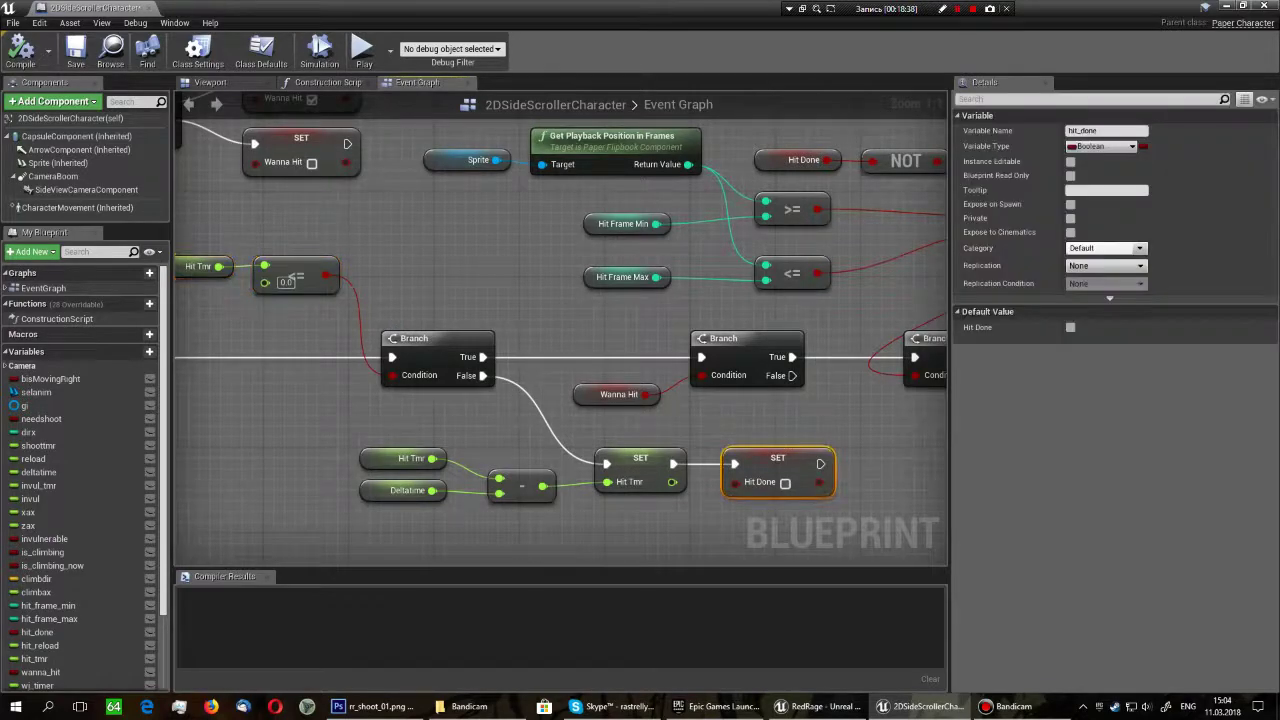
pyautogui.moveTo(600, 300); pyautogui.dragTo(222, 341, button='right')
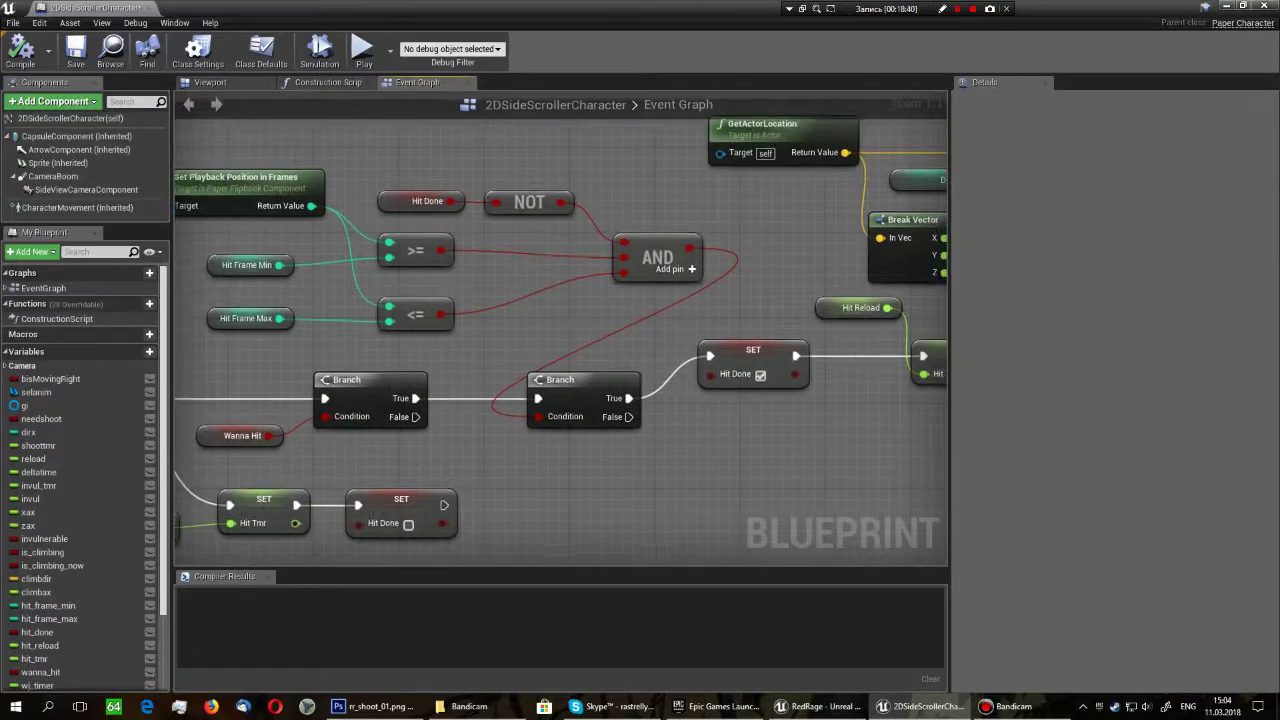
pyautogui.moveTo(377, 360); pyautogui.dragTo(242, 437)
pyautogui.moveTo(245, 440); pyautogui.dragTo(608, 447, button='right')
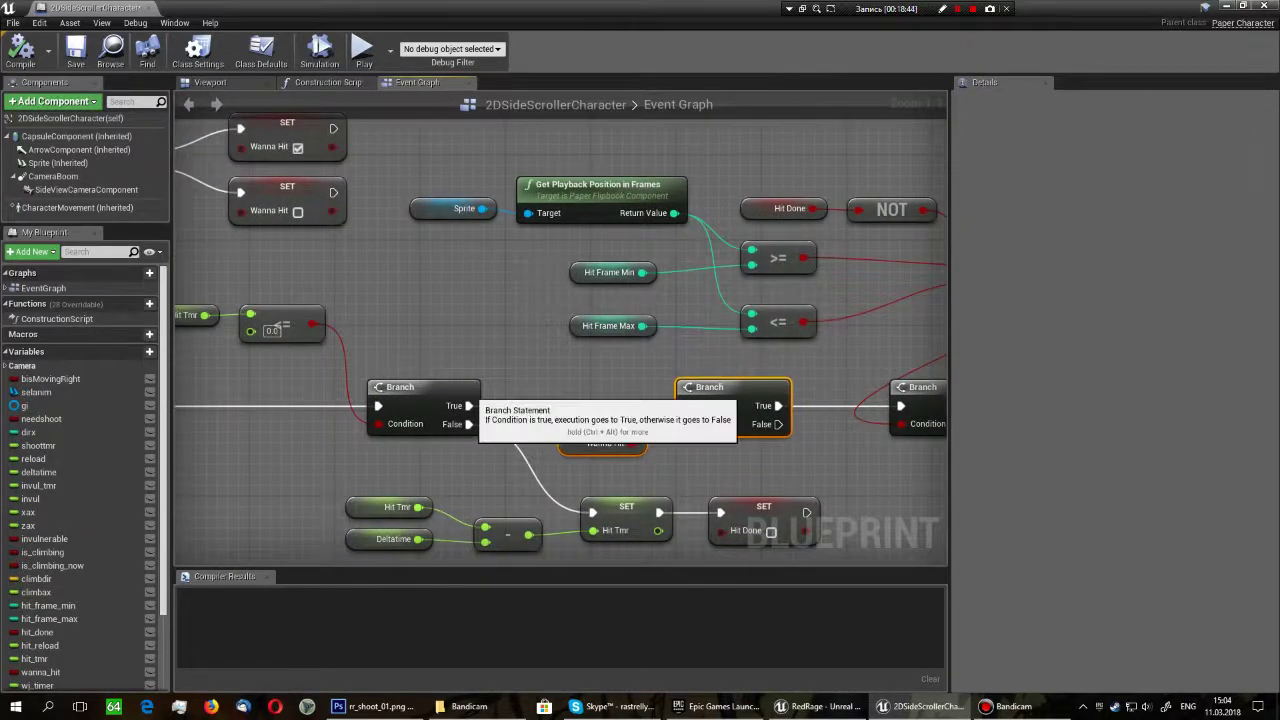
pyautogui.click(430, 395)
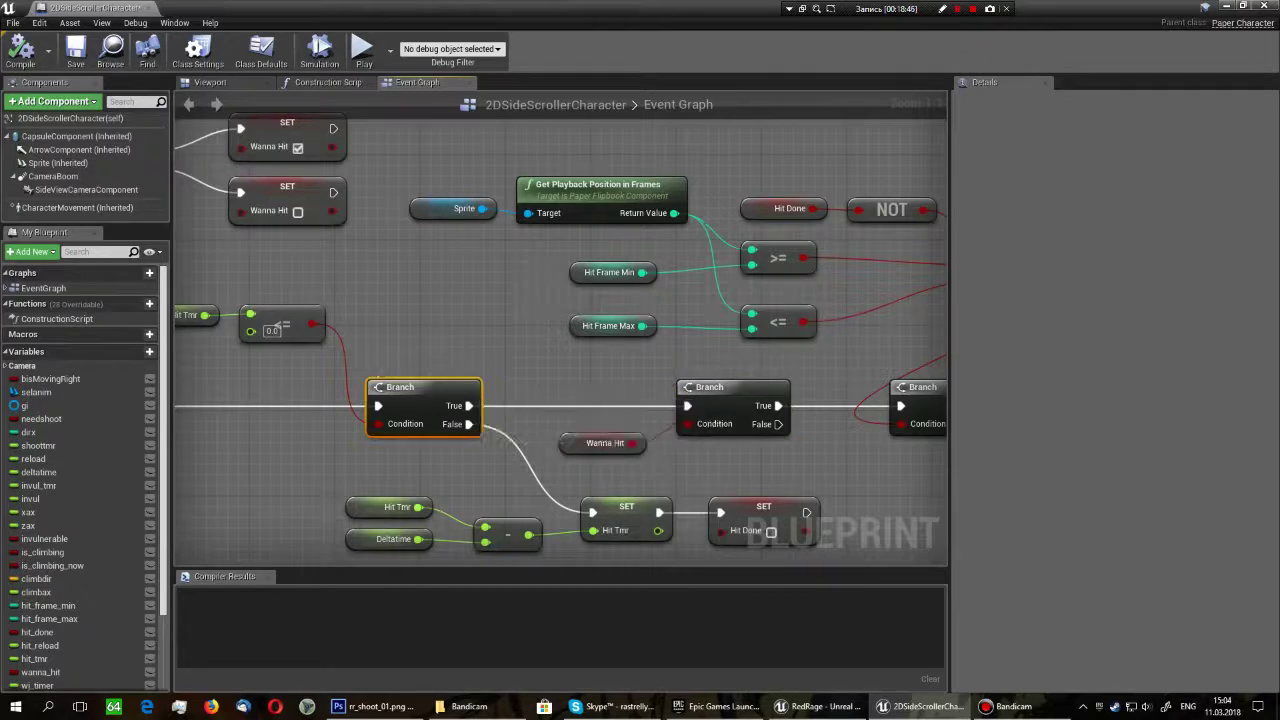
pyautogui.click(733, 390)
pyautogui.moveTo(400, 300); pyautogui.dragTo(633, 392, button='right')
pyautogui.click(520, 285)
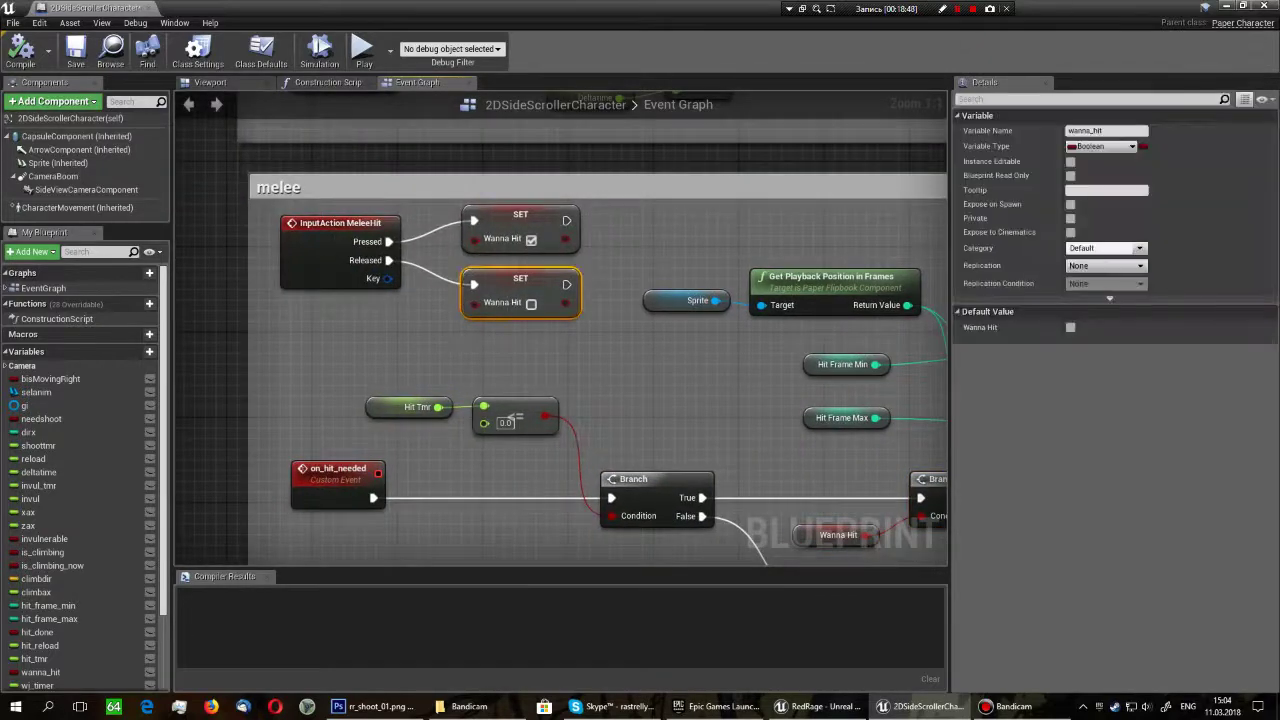
pyautogui.moveTo(800, 400); pyautogui.dragTo(294, 375, button='right')
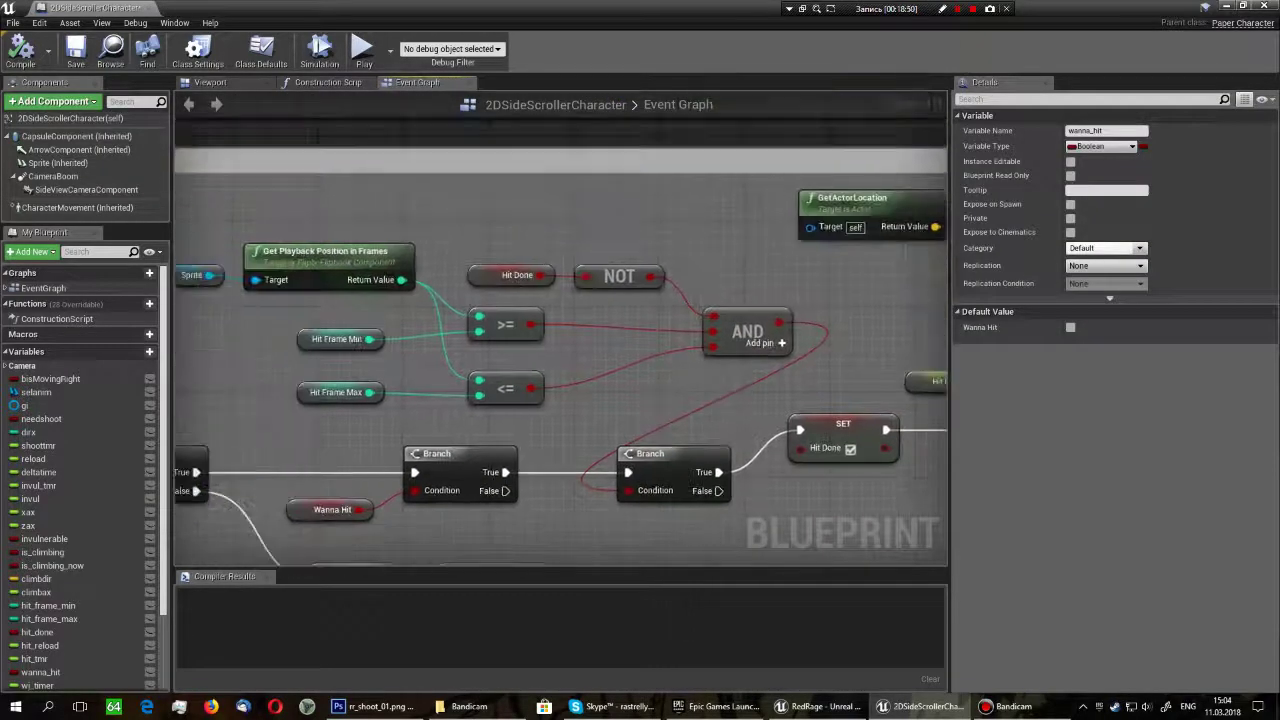
pyautogui.moveTo(460, 340); pyautogui.dragTo(600, 353, button='right')
pyautogui.click(590, 365)
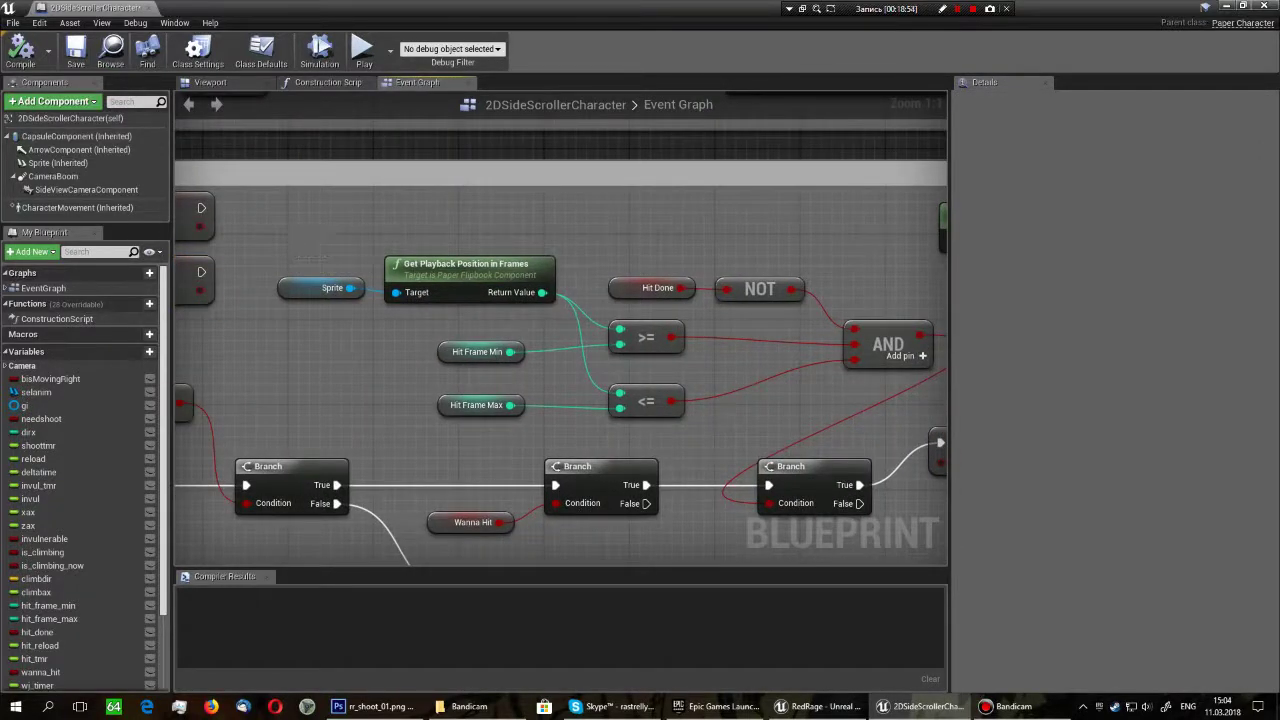
pyautogui.click(465, 264)
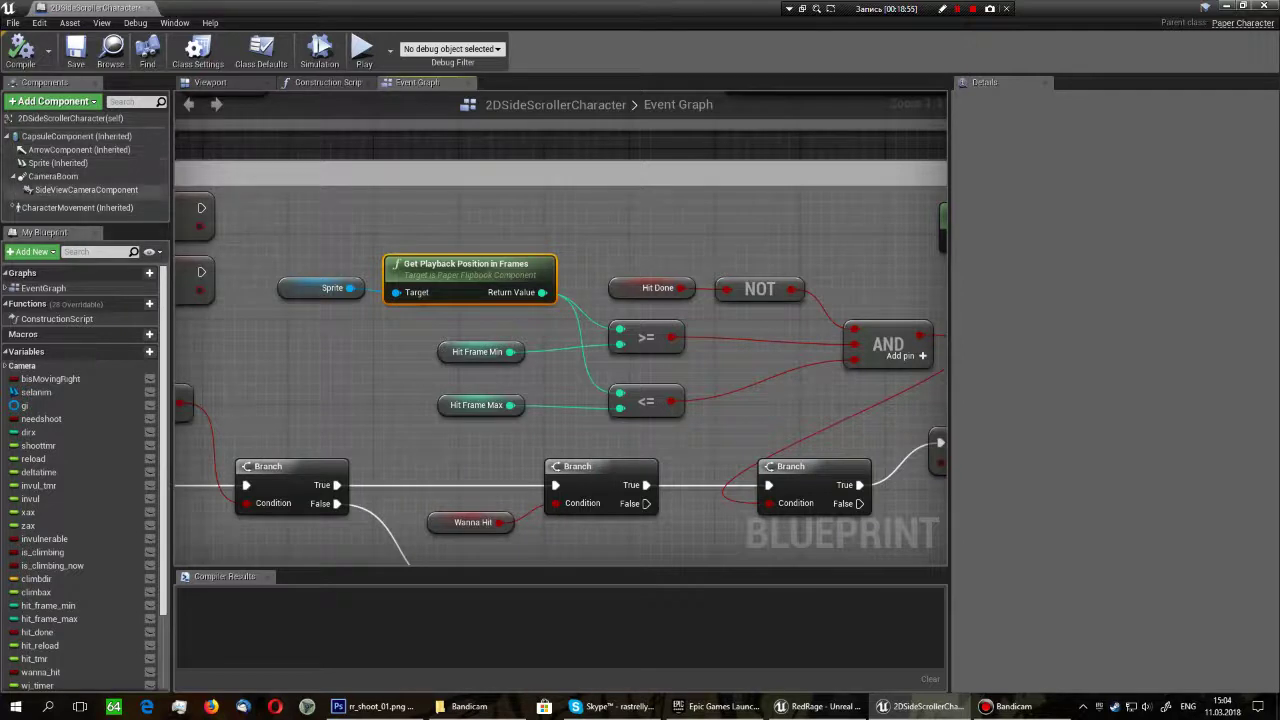
pyautogui.click(57, 162)
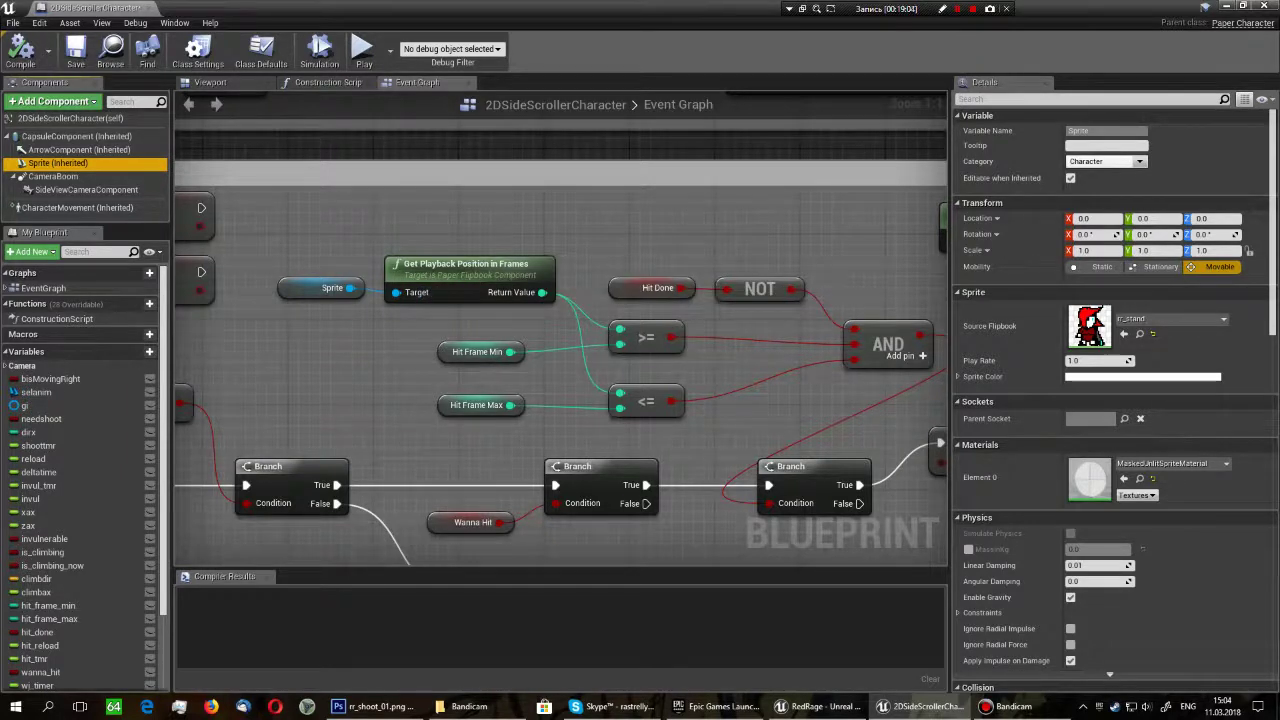
pyautogui.moveTo(675, 242); pyautogui.dragTo(602, 227, button='right')
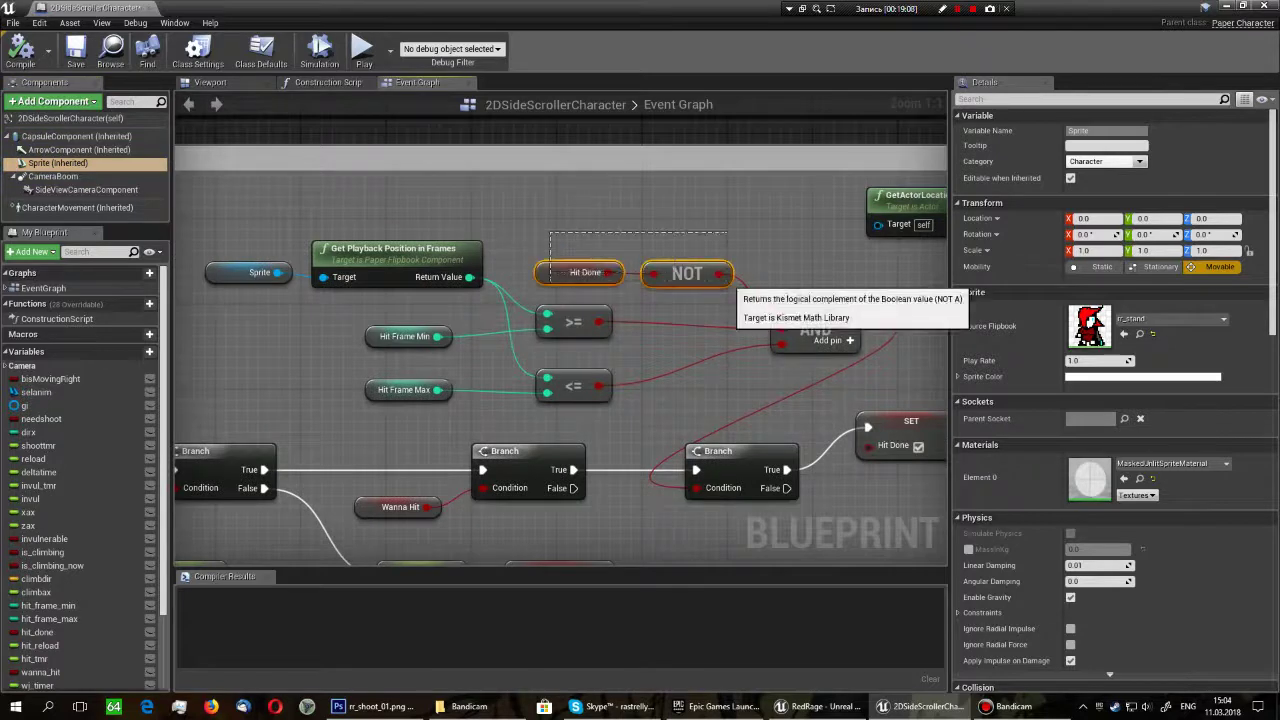
pyautogui.moveTo(550, 287); pyautogui.dragTo(684, 232)
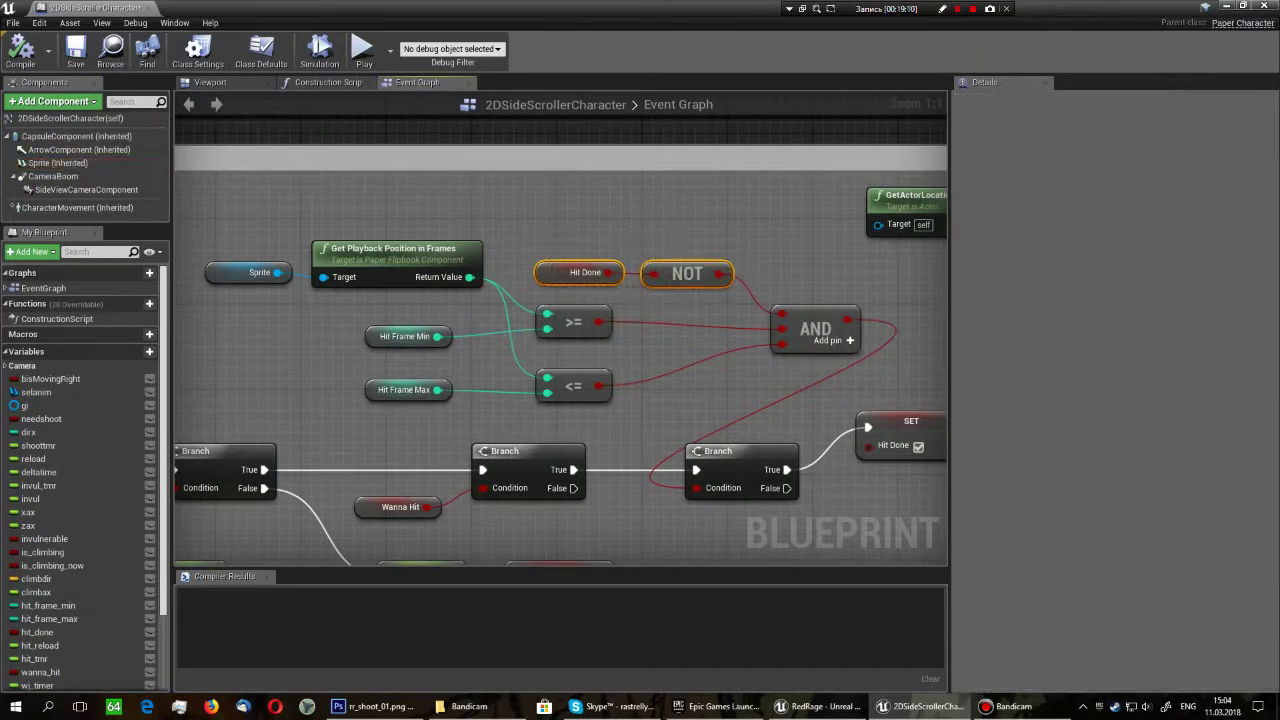
pyautogui.click(390, 310)
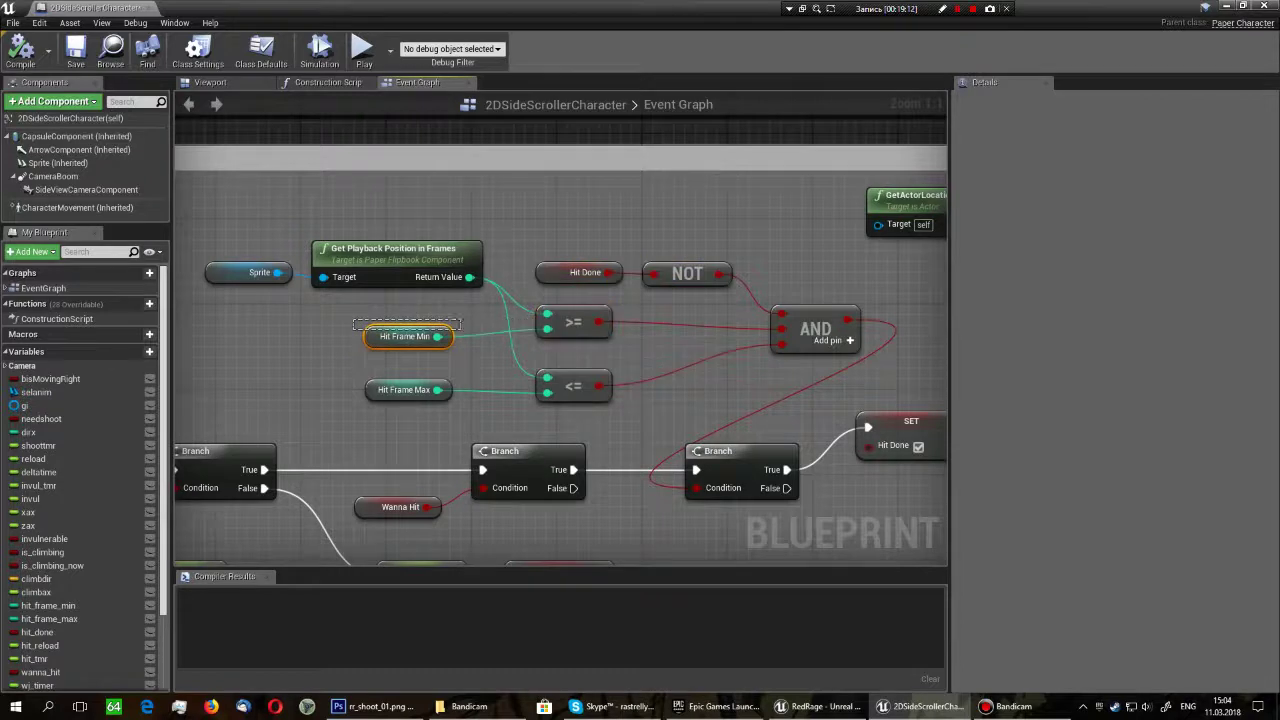
pyautogui.click(378, 330)
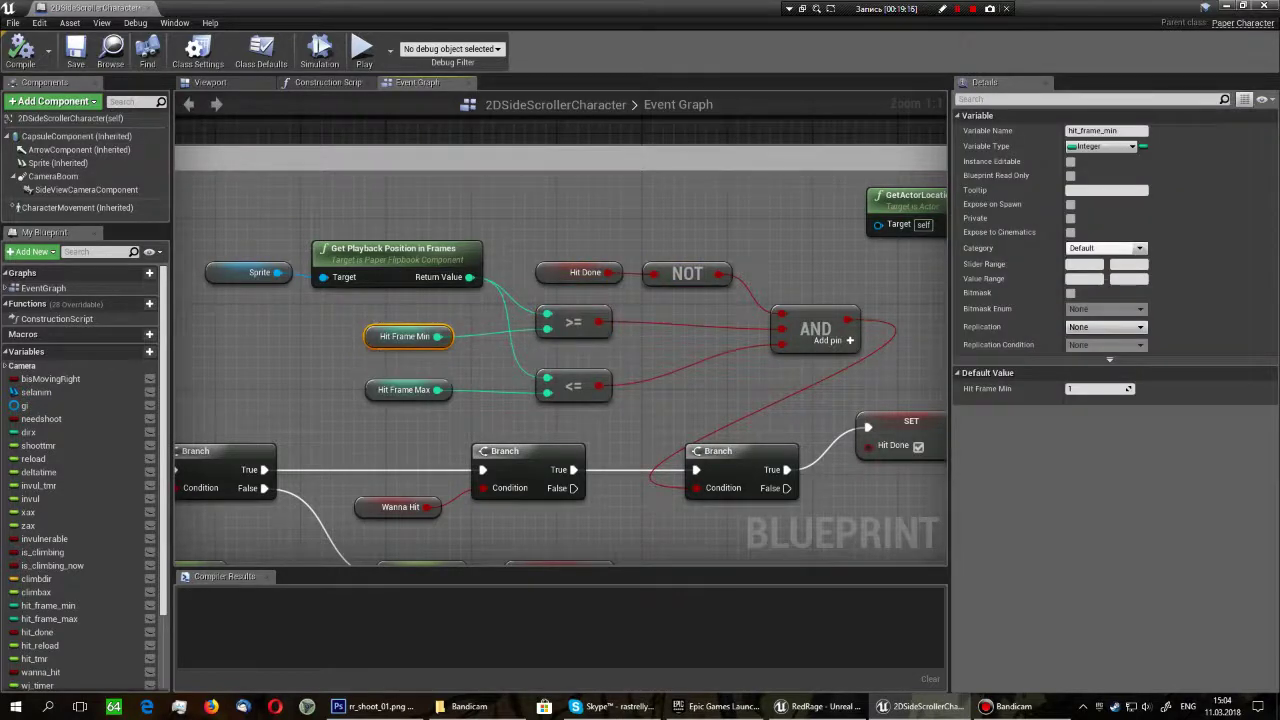
pyautogui.moveTo(560, 400); pyautogui.dragTo(332, 375, button='right')
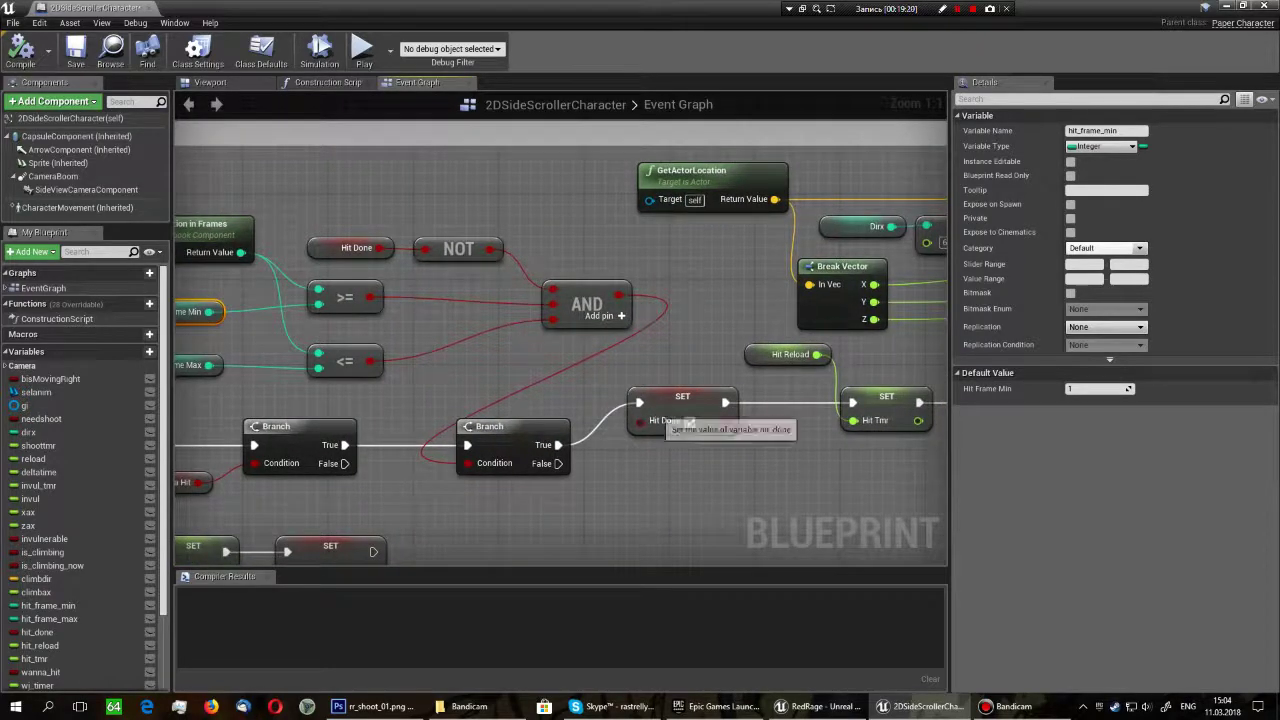
pyautogui.click(682, 405)
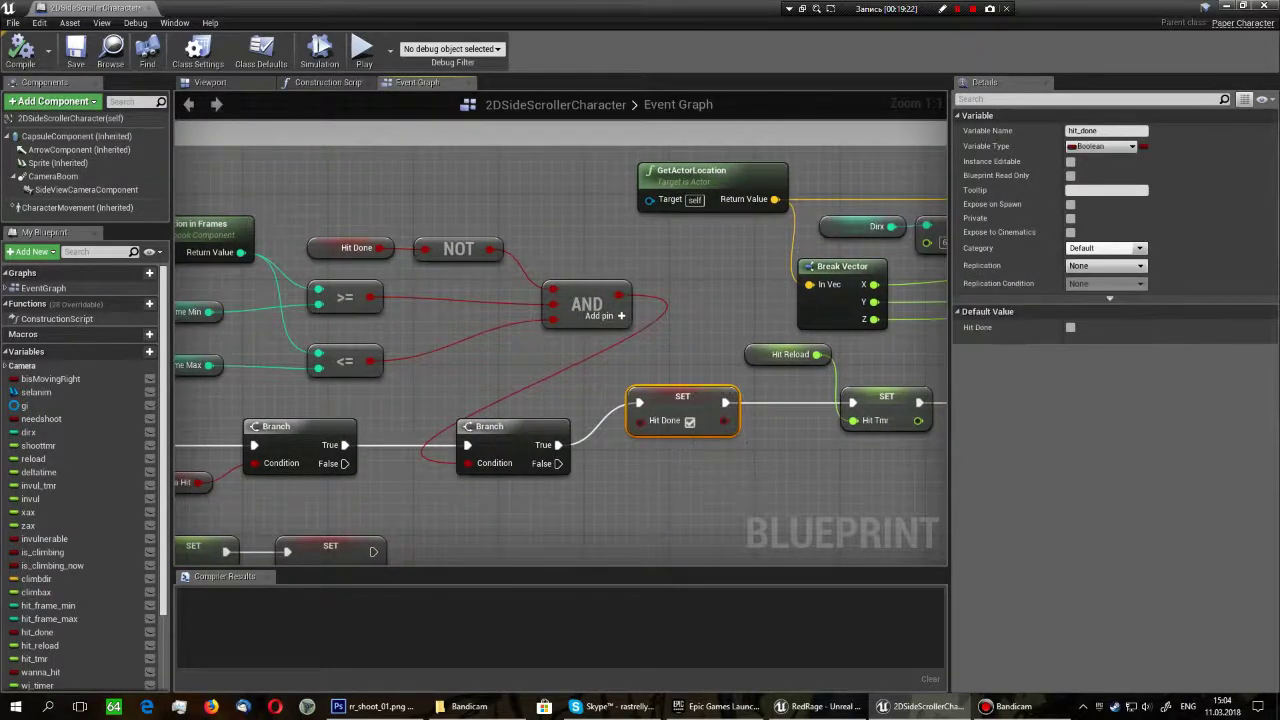
pyautogui.moveTo(600, 450); pyautogui.dragTo(333, 377, button='right')
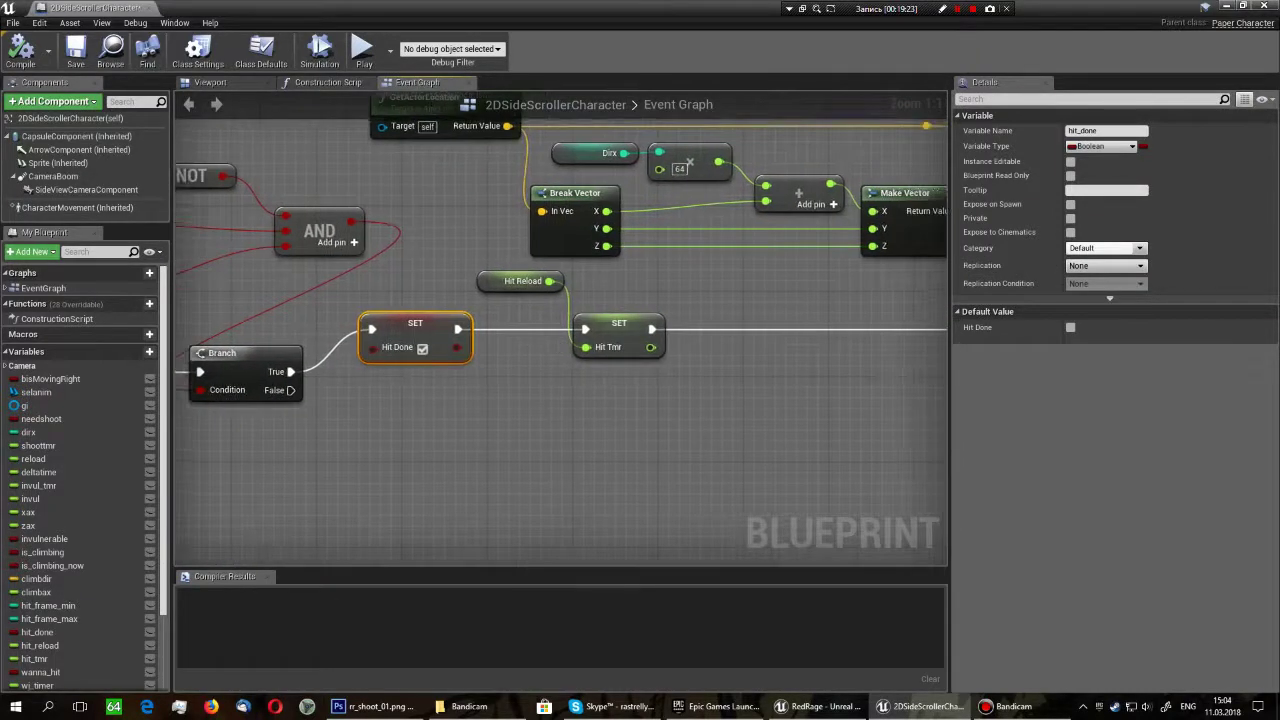
pyautogui.click(520, 281)
pyautogui.click(612, 340)
pyautogui.click(520, 281)
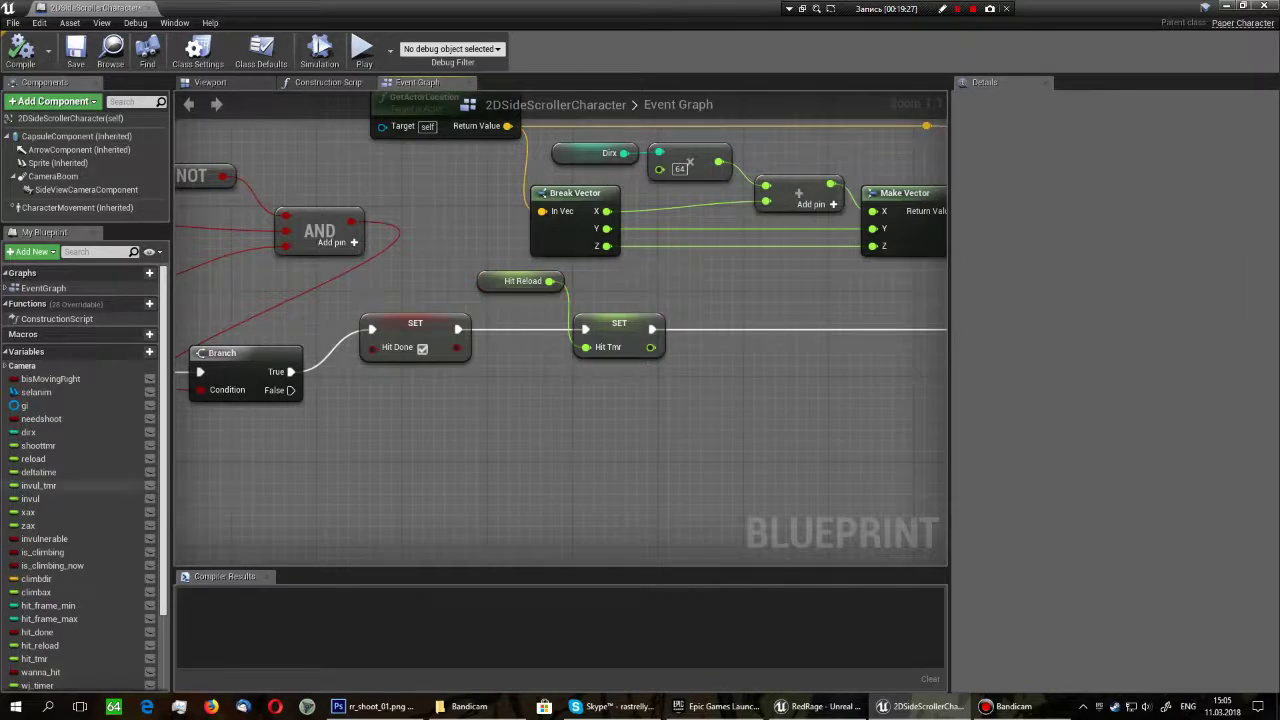
pyautogui.click(40, 645)
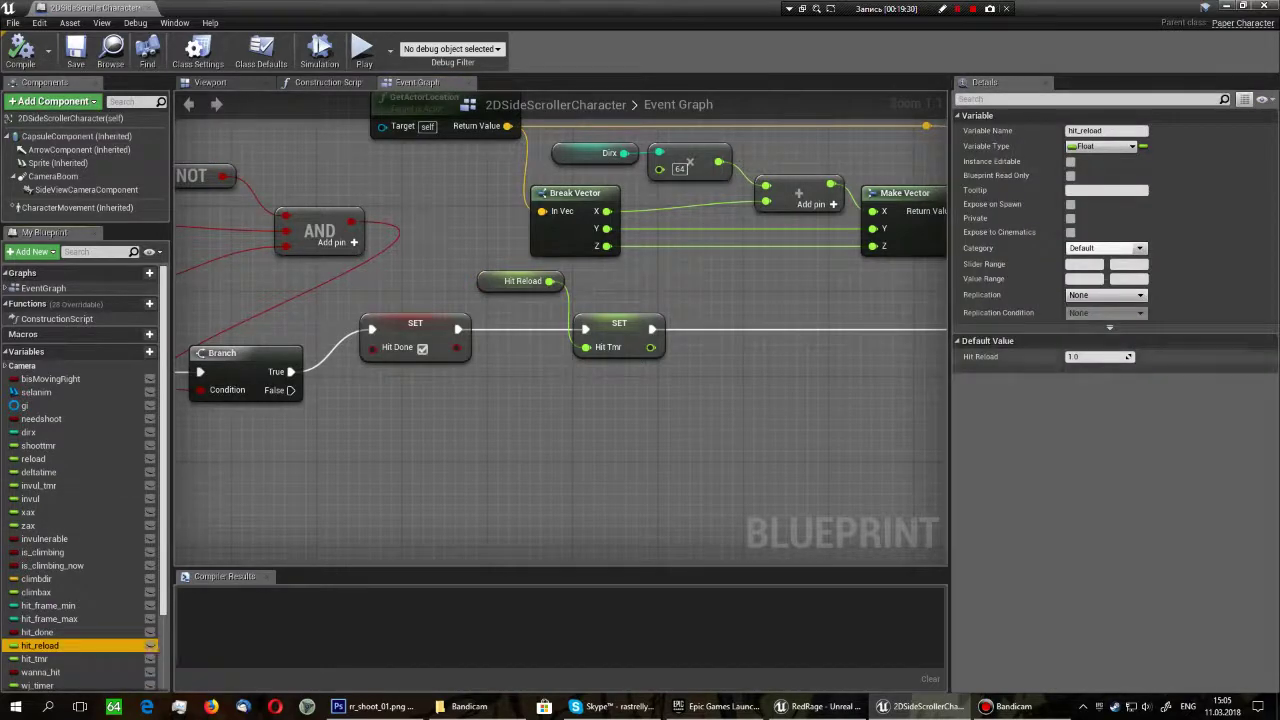
pyautogui.moveTo(760, 390); pyautogui.dragTo(555, 490, button='right')
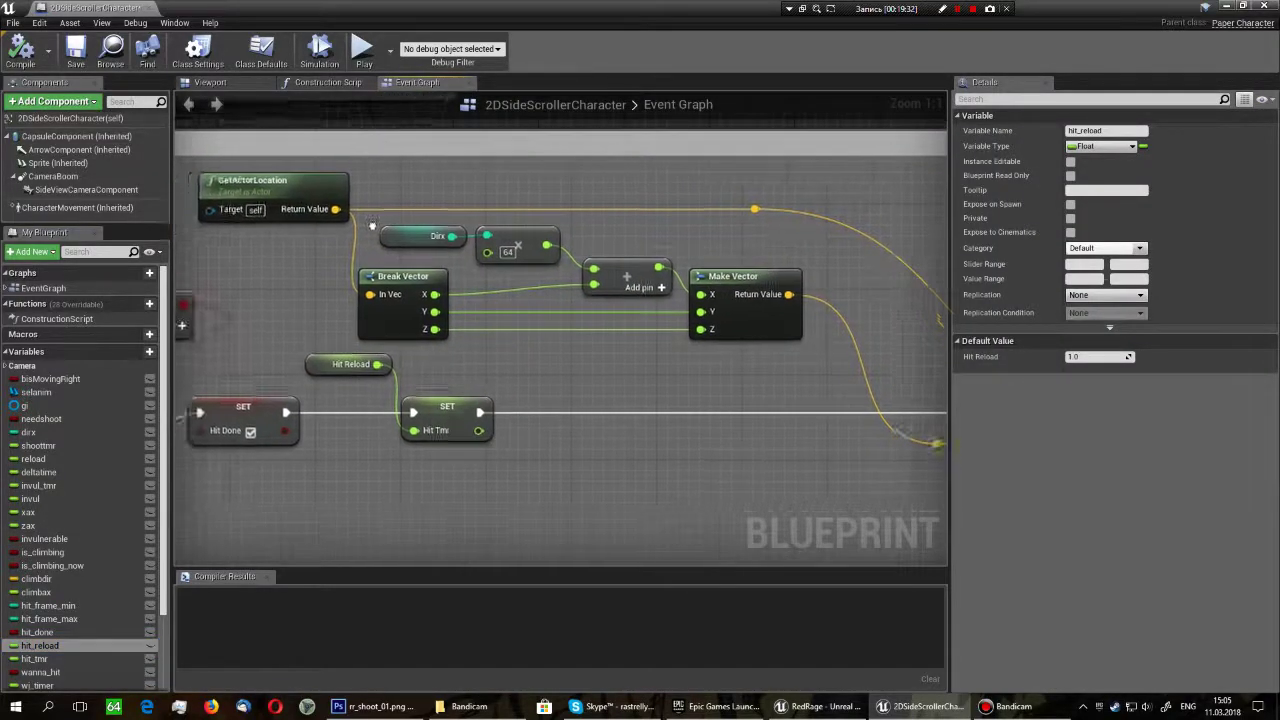
# - Change Apply Damage's Base Damage from 10 to 20, then compile and save the character blueprint
pyautogui.scroll(-2, 600, 350)
pyautogui.moveTo(800, 400); pyautogui.dragTo(510, 365, button='right')
pyautogui.scroll(2, 607, 304)
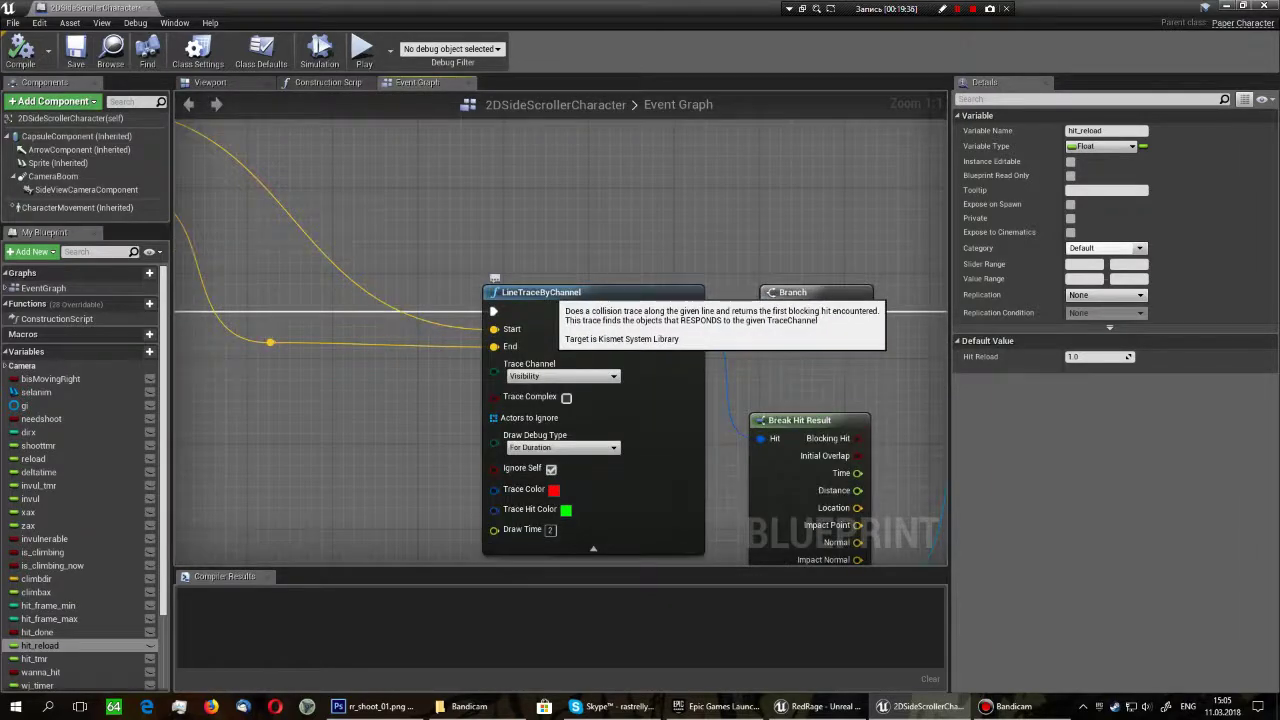
pyautogui.moveTo(555, 292); pyautogui.dragTo(732, 430, button='right')
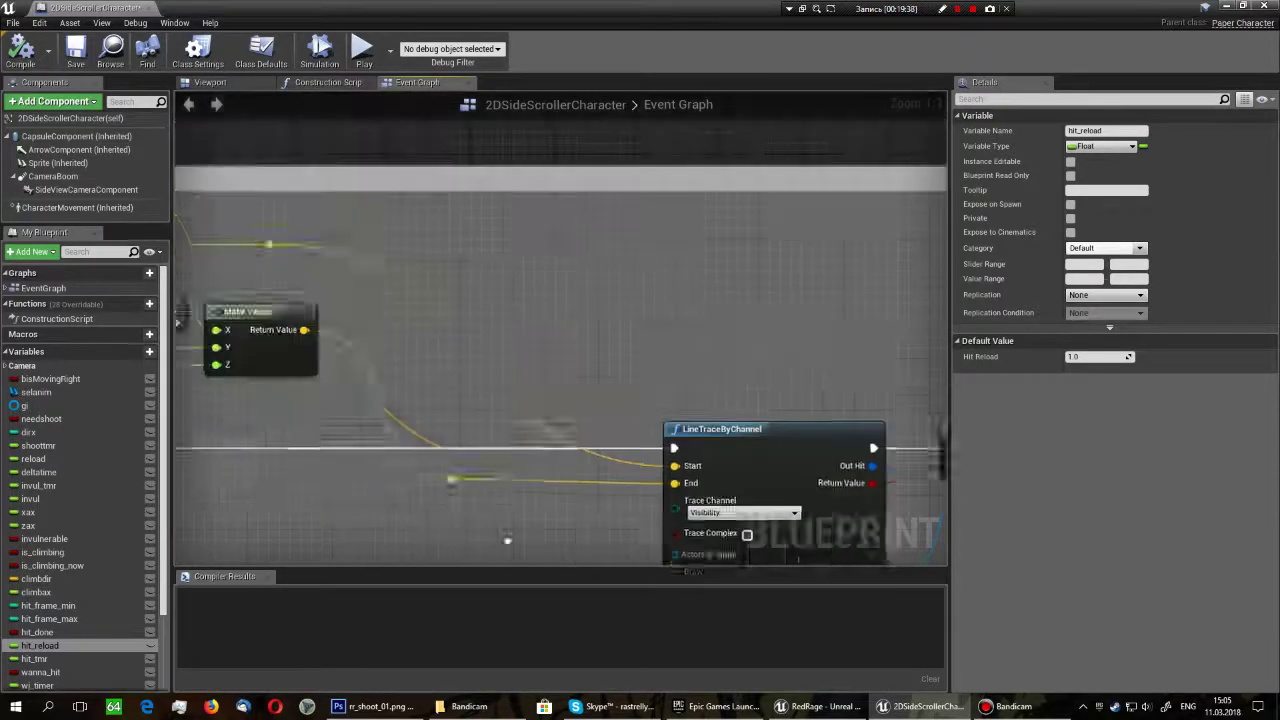
pyautogui.scroll(-2, 732, 430)
pyautogui.moveTo(600, 400); pyautogui.dragTo(840, 434, button='right')
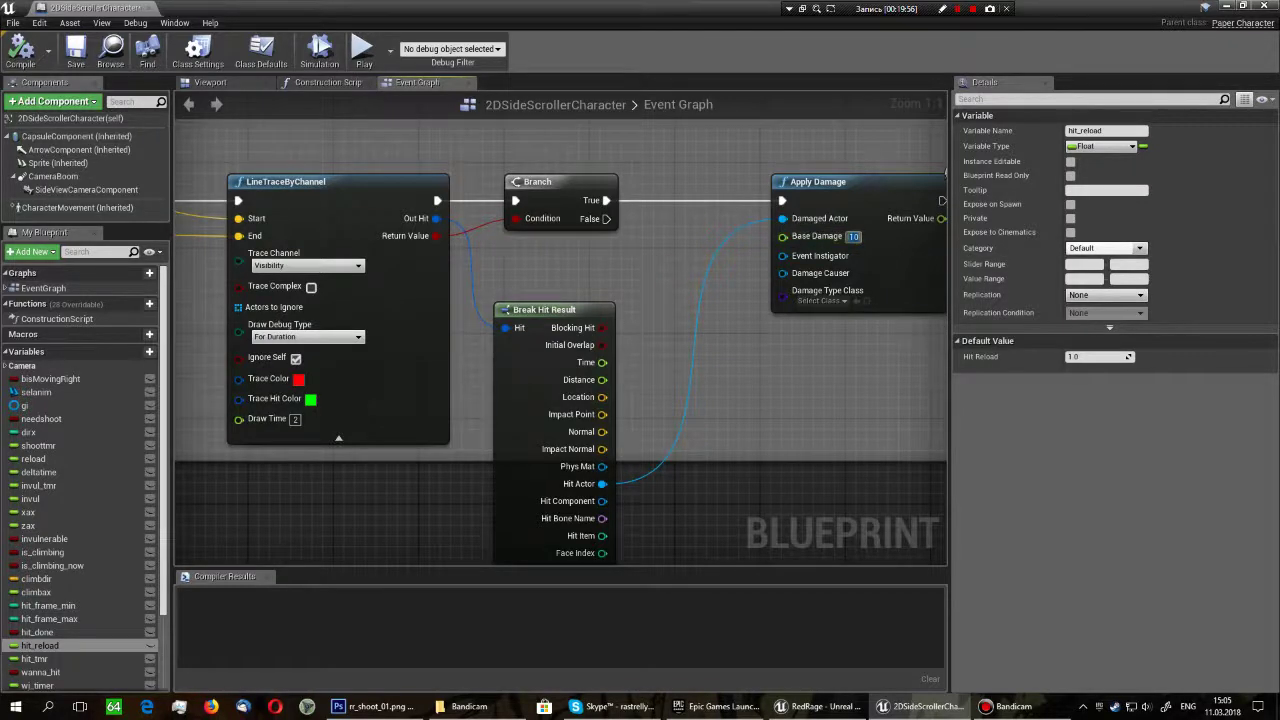
pyautogui.write('0')
pyautogui.press('Return')
pyautogui.click(20, 50)
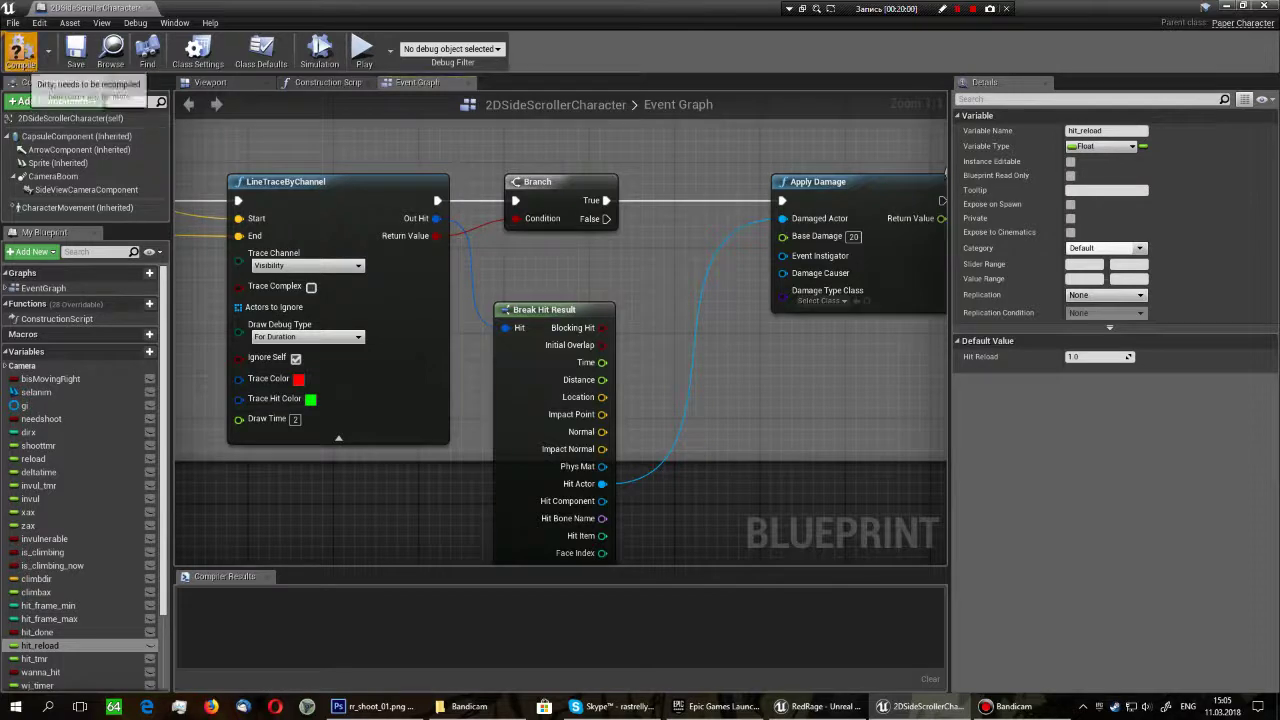
pyautogui.click(76, 50)
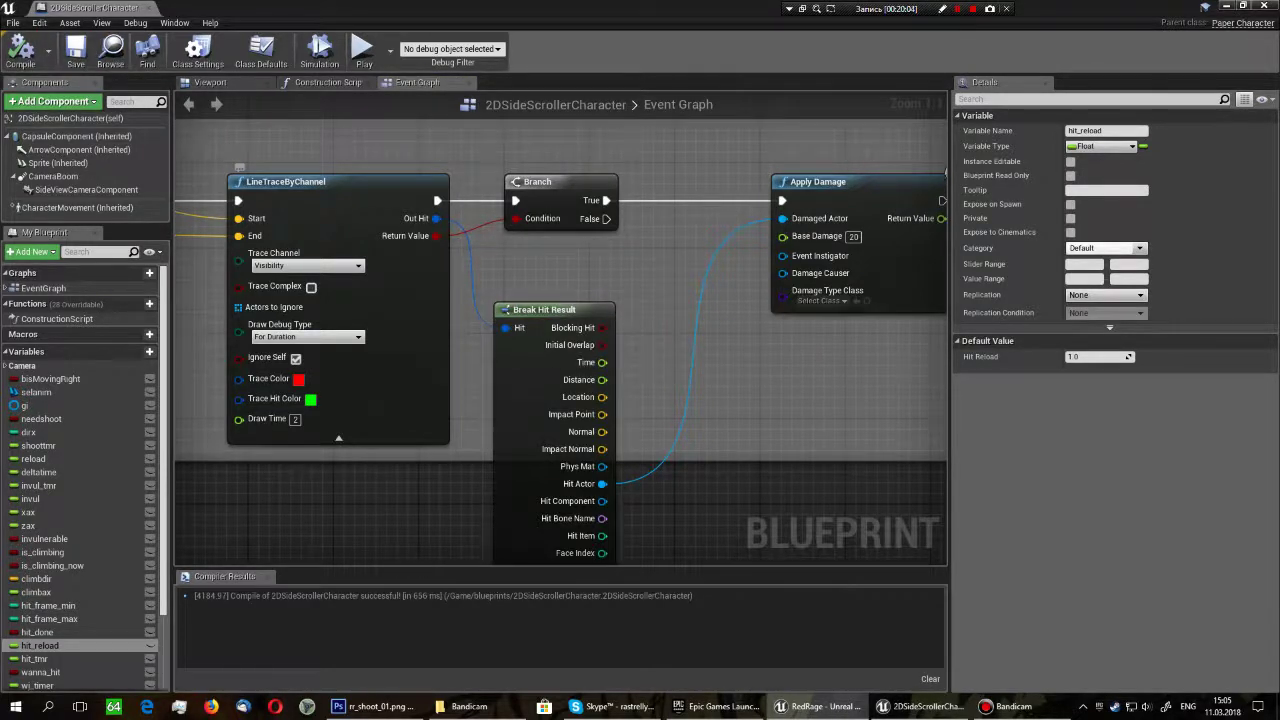
# - Zoom out and back in on the Event Graph to review the comment groups
pyautogui.scroll(-2, 899, 227)
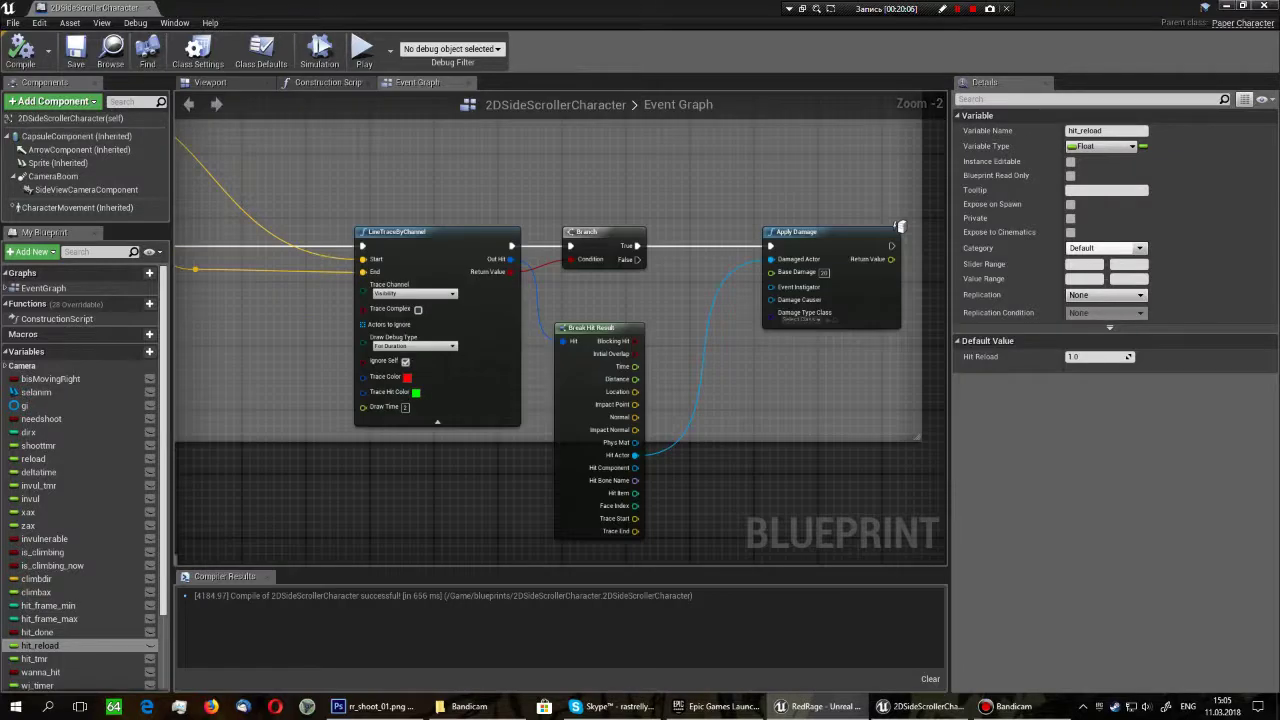
pyautogui.scroll(-2, 899, 227)
pyautogui.scroll(-2, 885, 260)
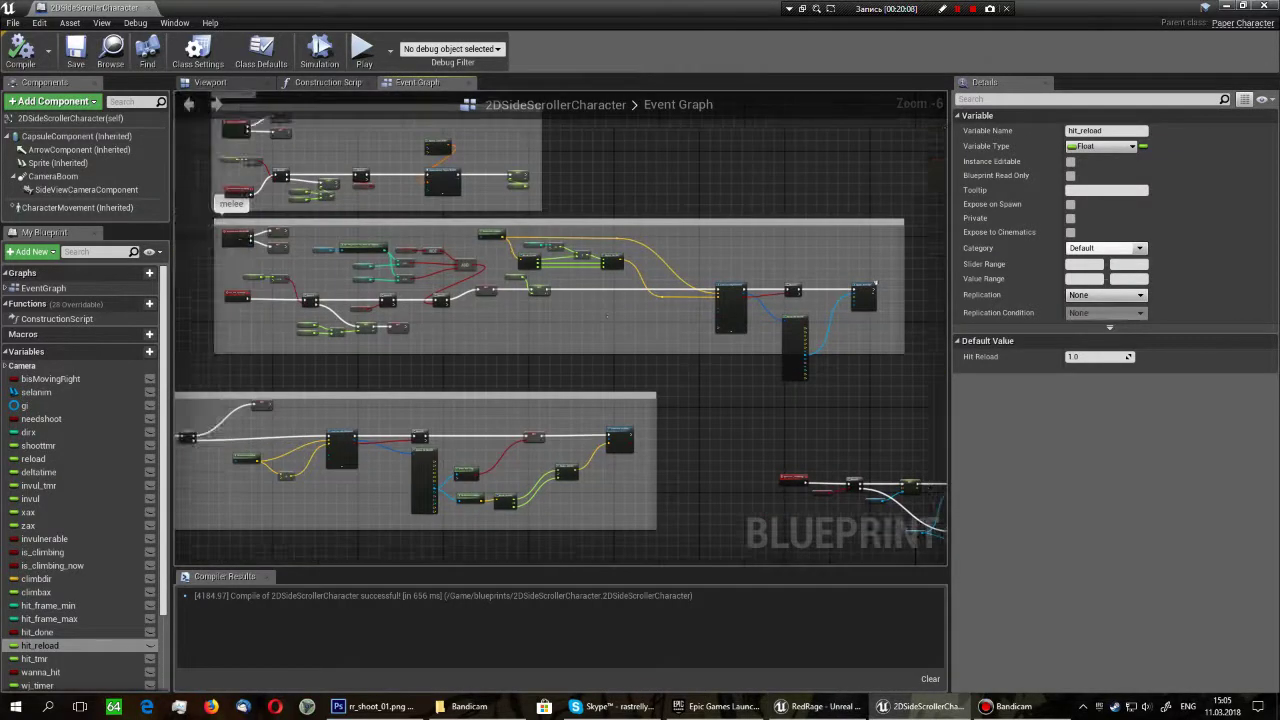
pyautogui.scroll(1, 470, 290)
pyautogui.scroll(1, 470, 290)
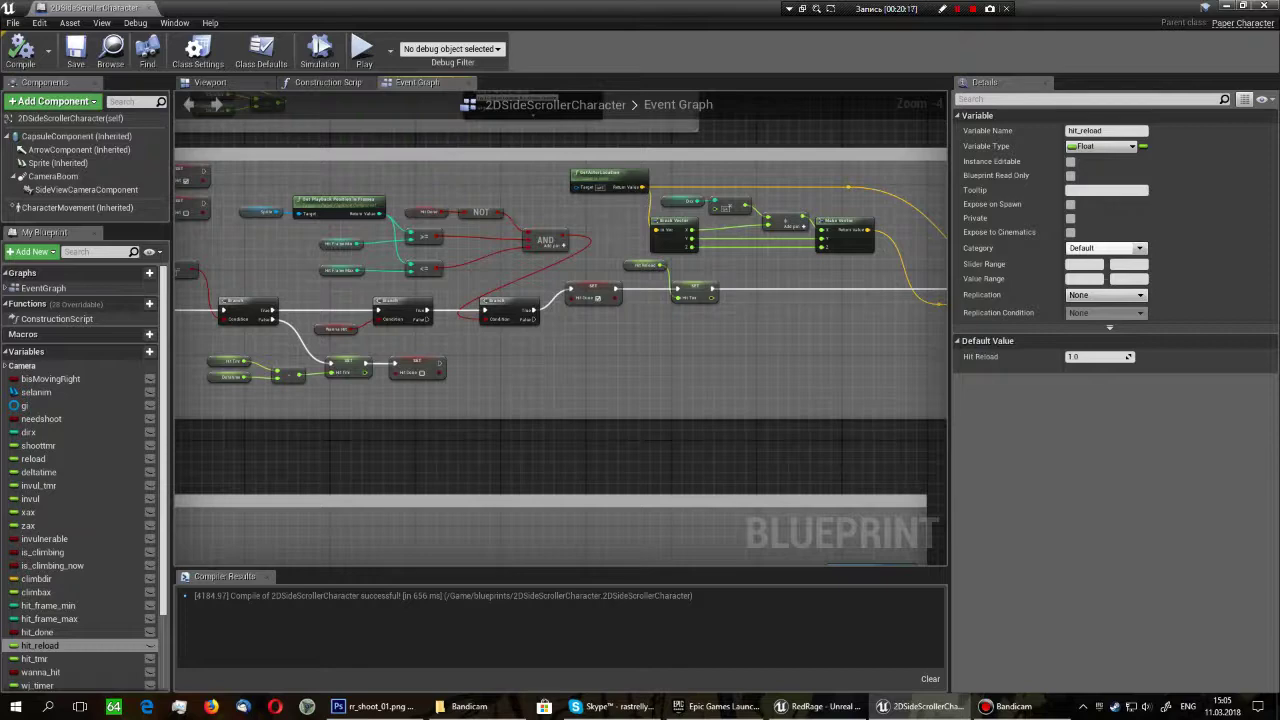
# - Play-test the level by running the character right, then reopen the 2DSideScrollerCharacter blueprint
pyautogui.hotkey('alt', 'p')
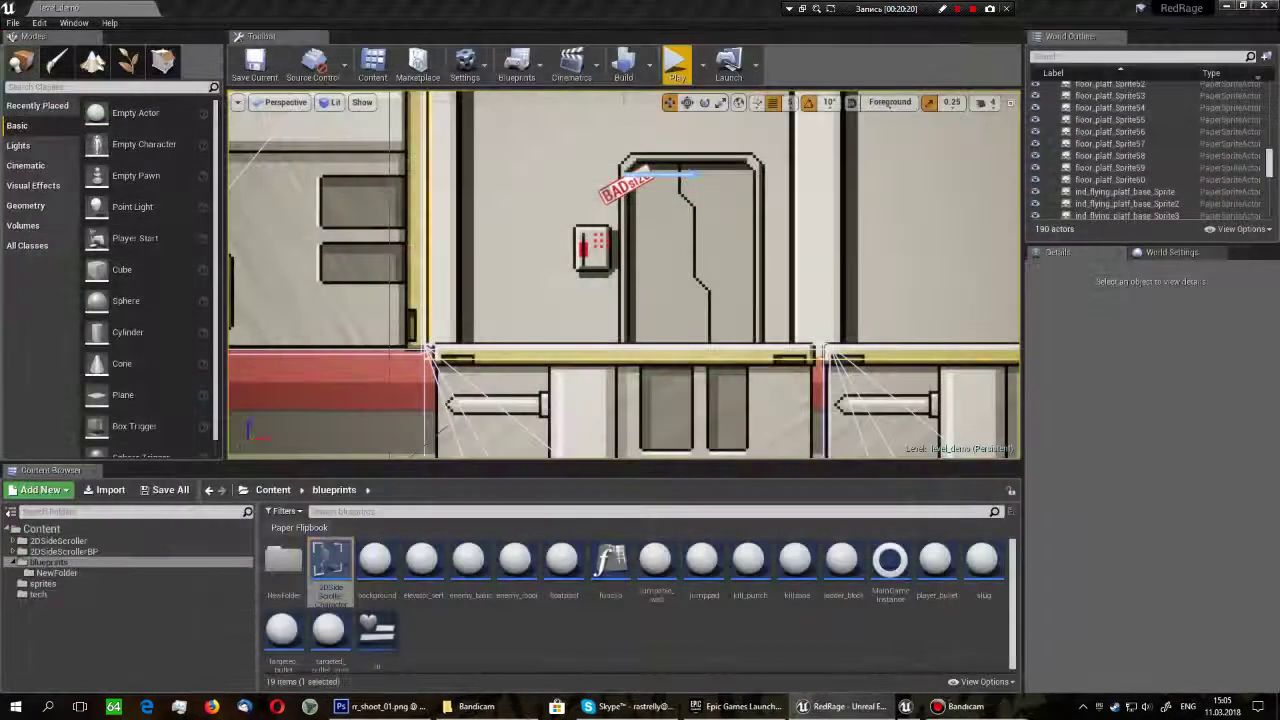
pyautogui.press('d')
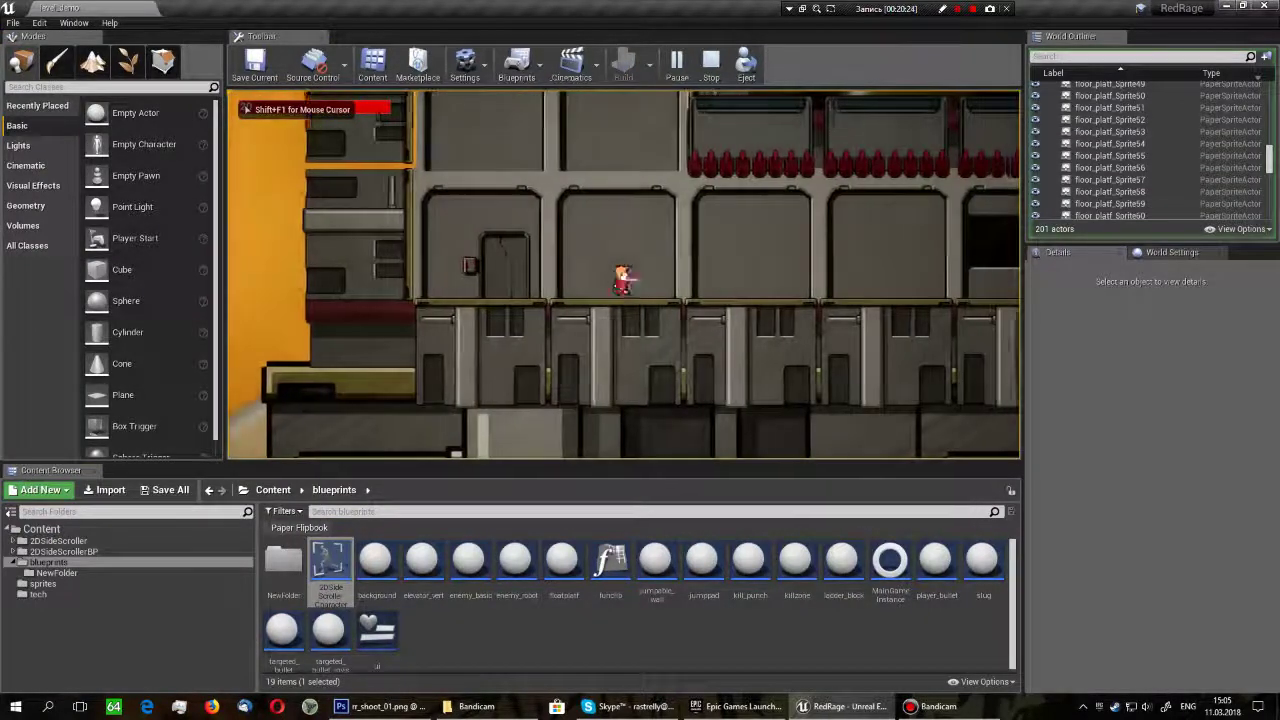
pyautogui.press('Escape')
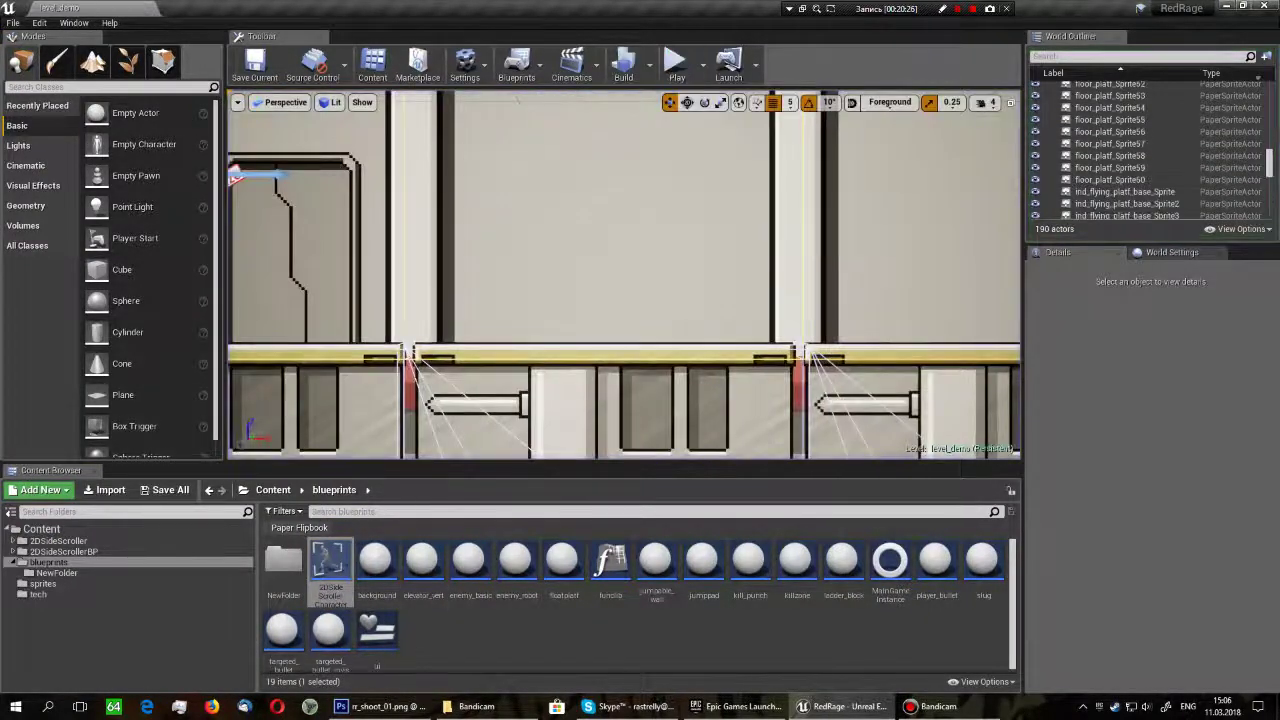
pyautogui.doubleClick(330, 560)
# - Set the wall-jump LineTraceByChannel's Draw Debug Type to None
pyautogui.scroll(-5, 296, 485)
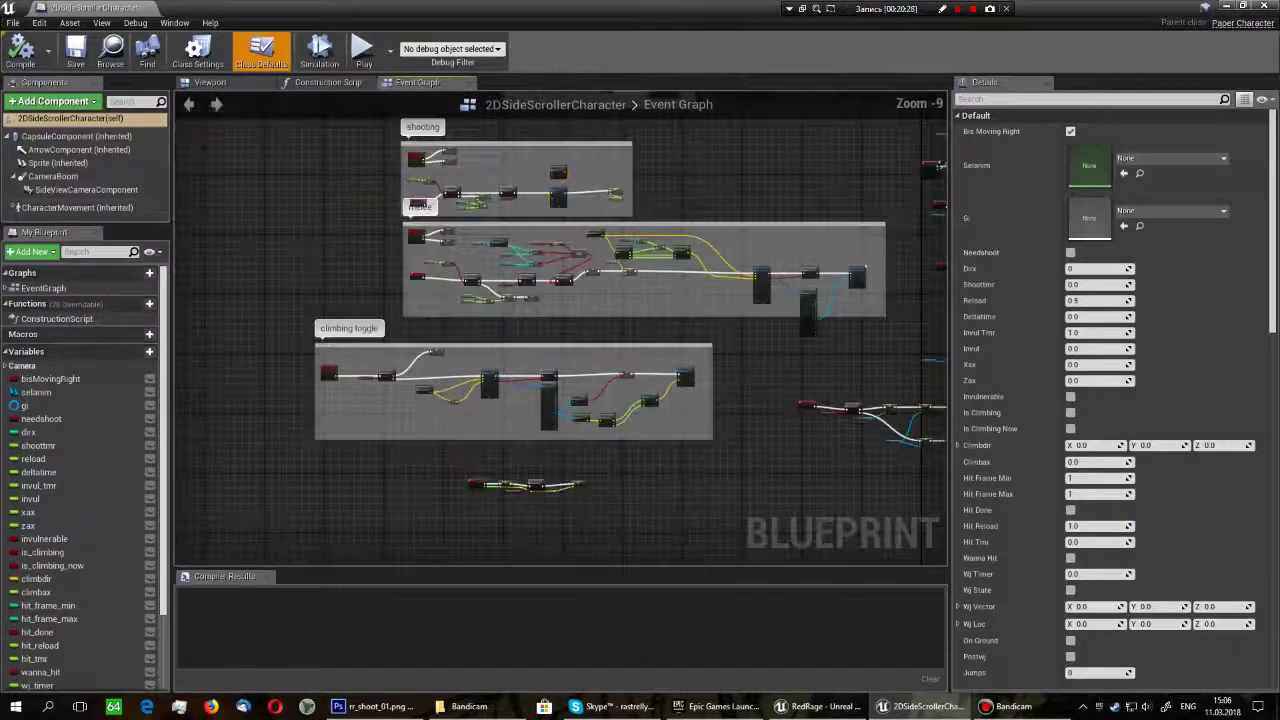
pyautogui.moveTo(296, 485)
pyautogui.mouseDown(button='right')
pyautogui.moveTo(507, 460)
pyautogui.moveTo(279, 261)
pyautogui.mouseUp(button='right')
pyautogui.scroll(3, 507, 460)
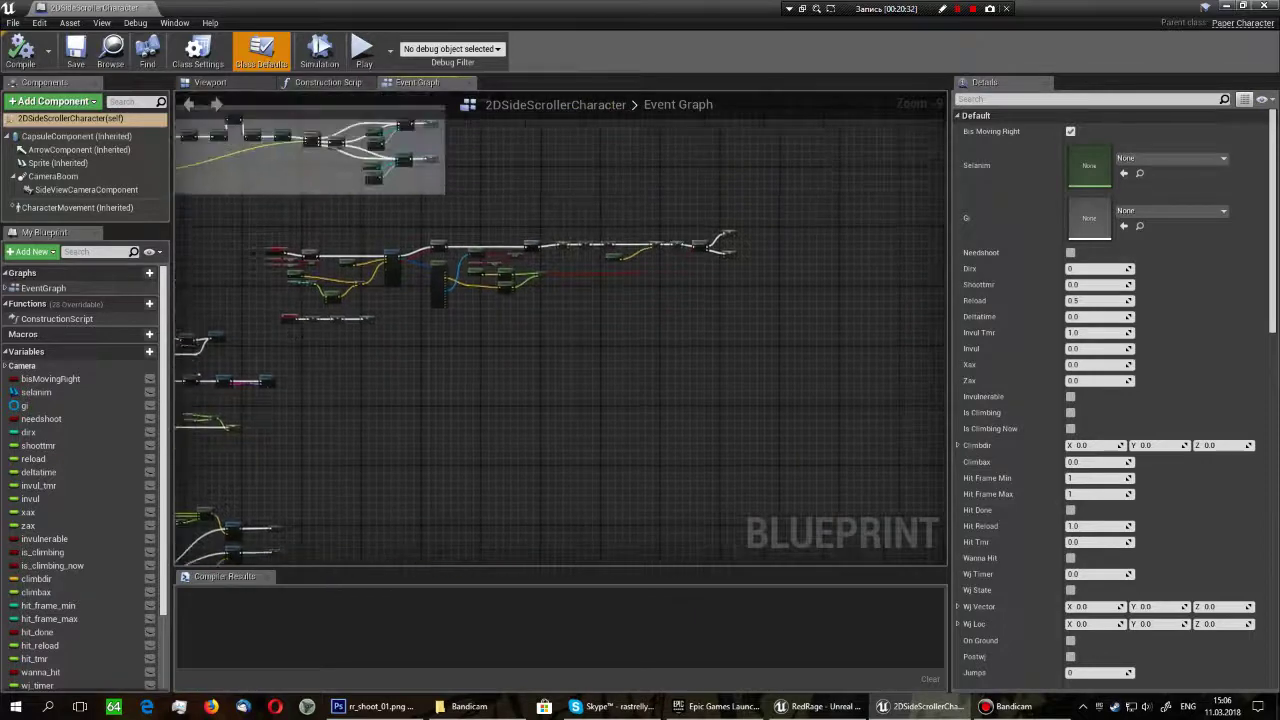
pyautogui.scroll(10, 279, 261)
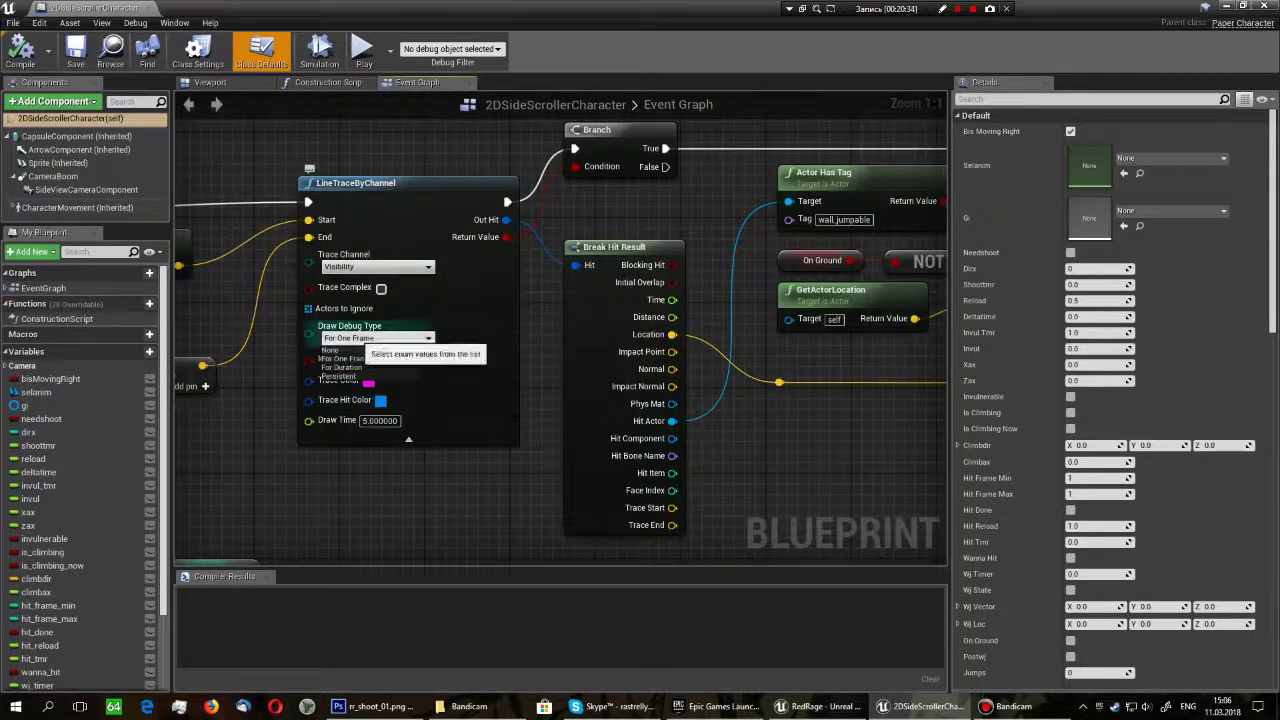
pyautogui.click(330, 350)
# - Compile and save the blueprint, then start a play-test from the level editor
pyautogui.click(20, 50)
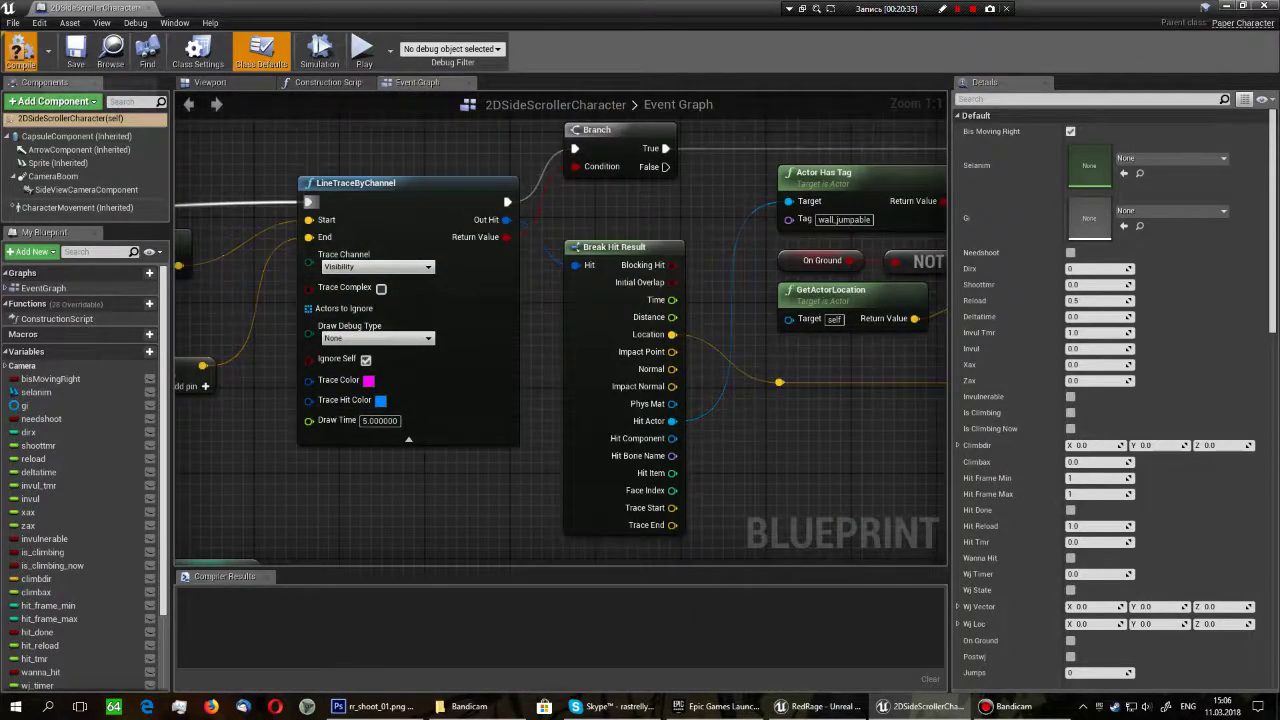
pyautogui.click(75, 50)
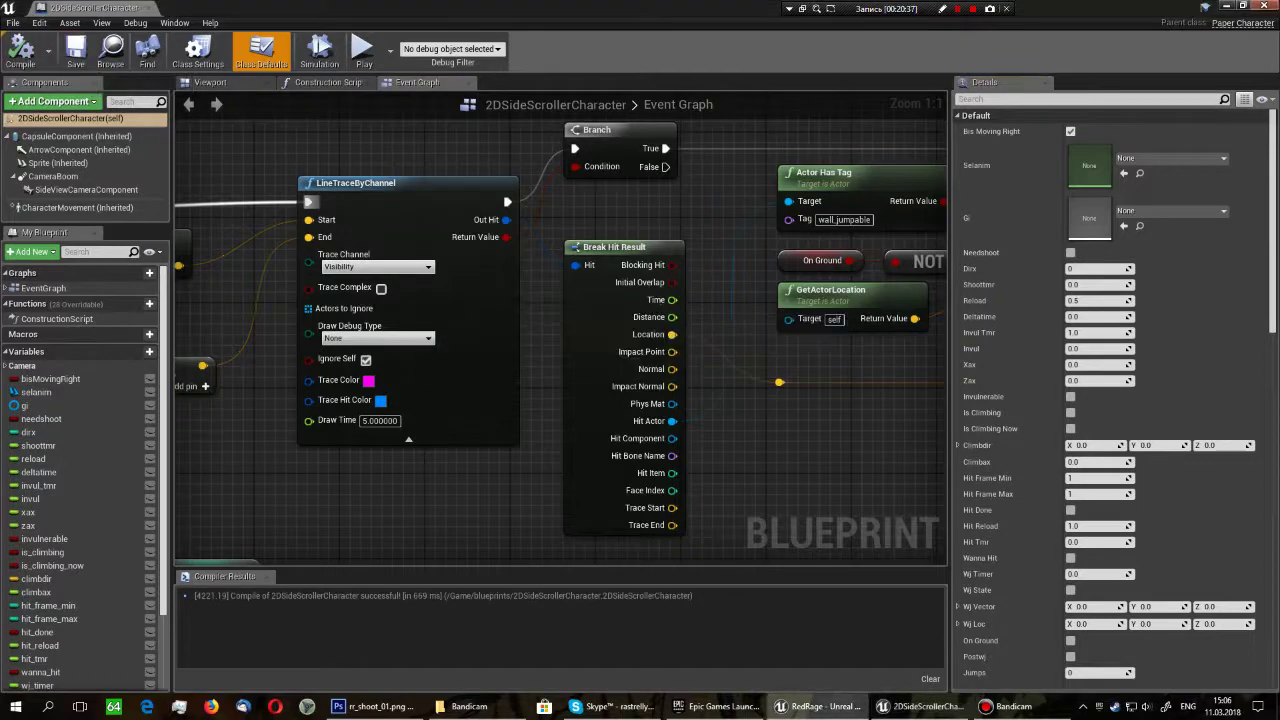
pyautogui.hotkey('alt', 'Tab')
pyautogui.click(676, 64)
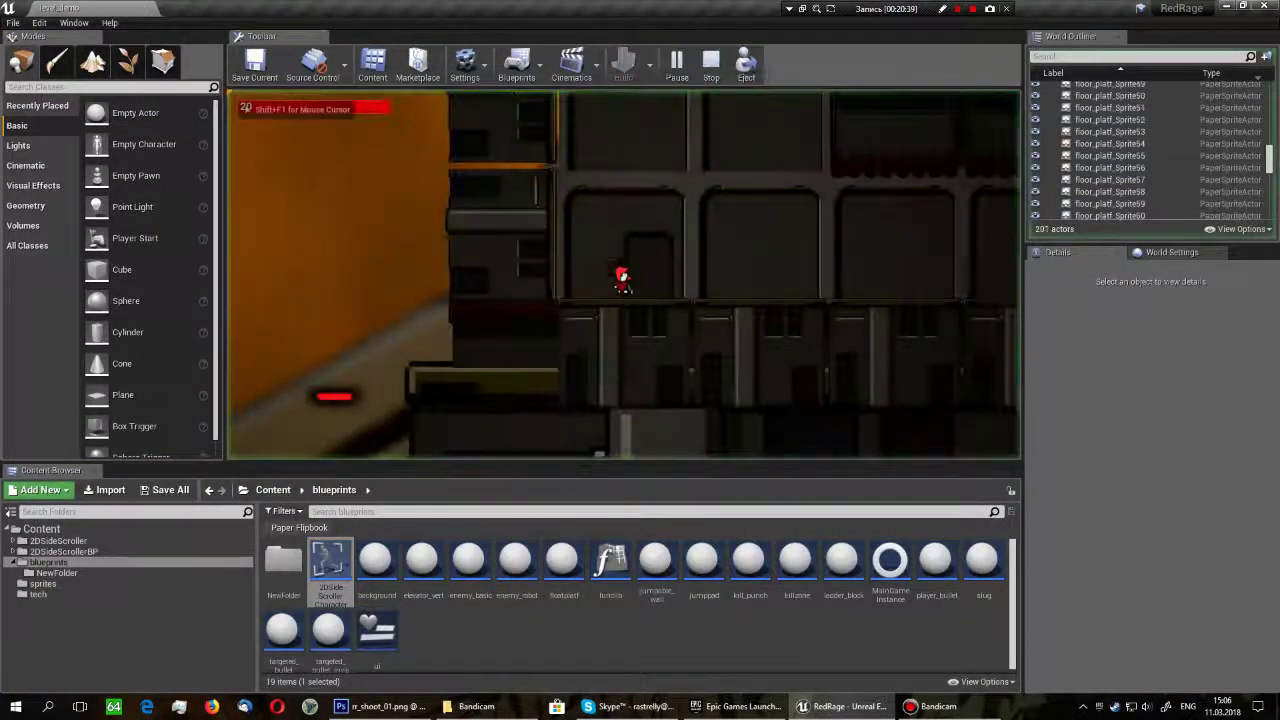
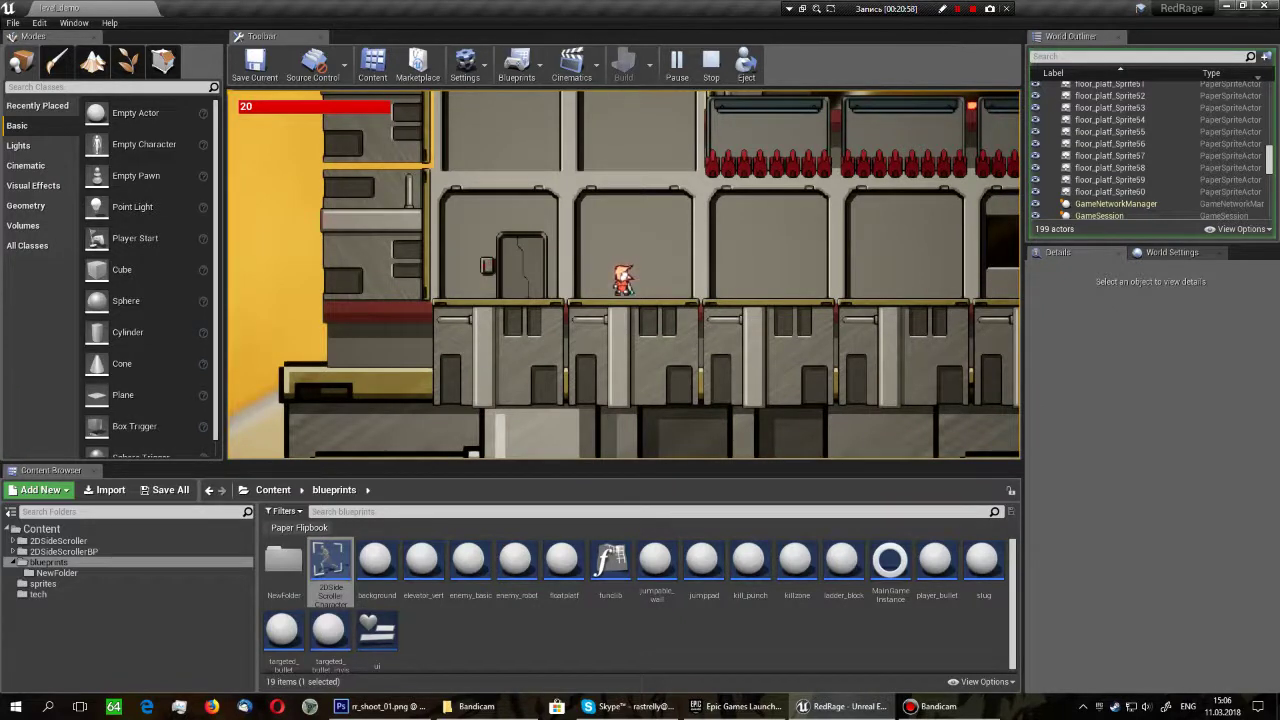
# - Run and shoot right through the level, run back left, then stop the playtest
pyautogui.press('Right')
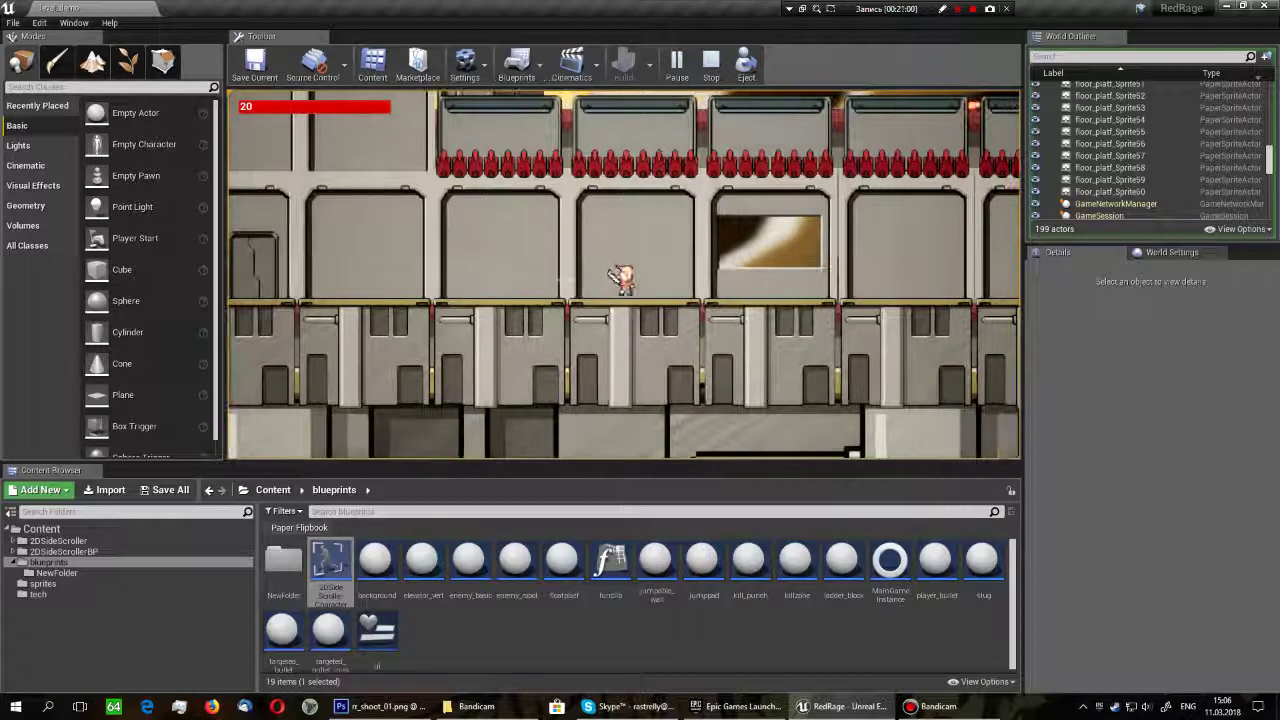
pyautogui.press('Right')
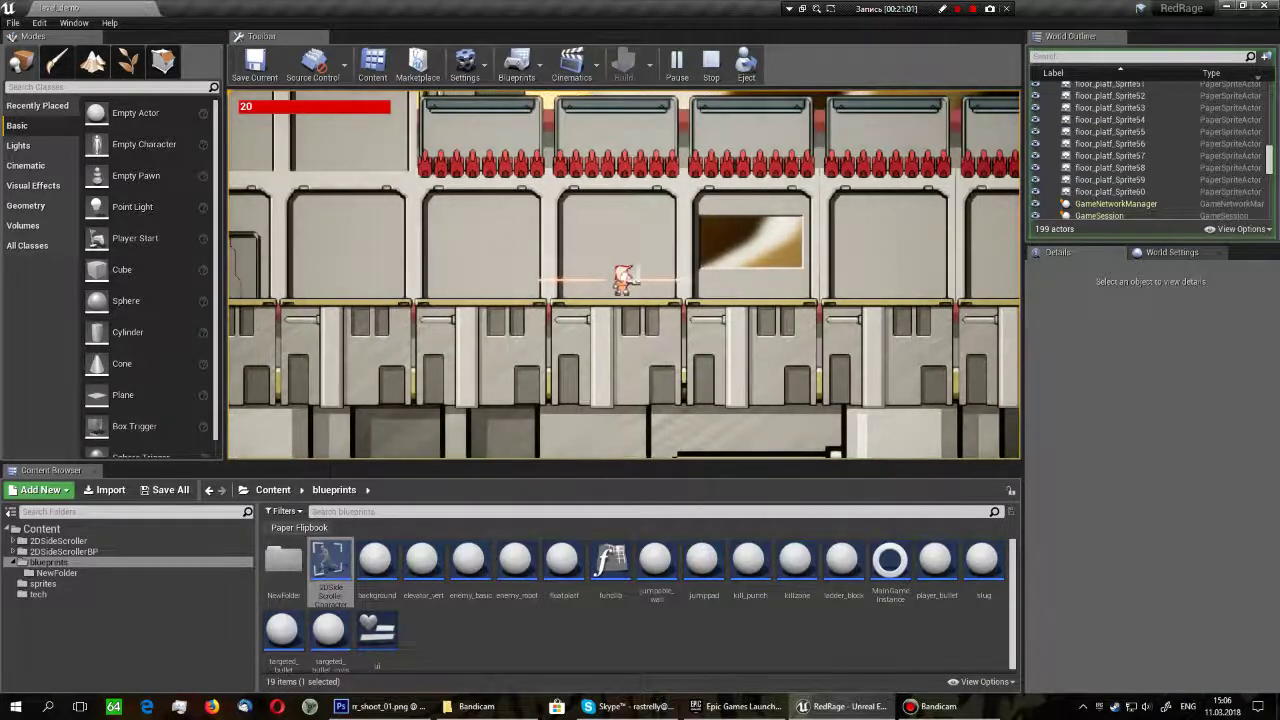
pyautogui.press('Right')
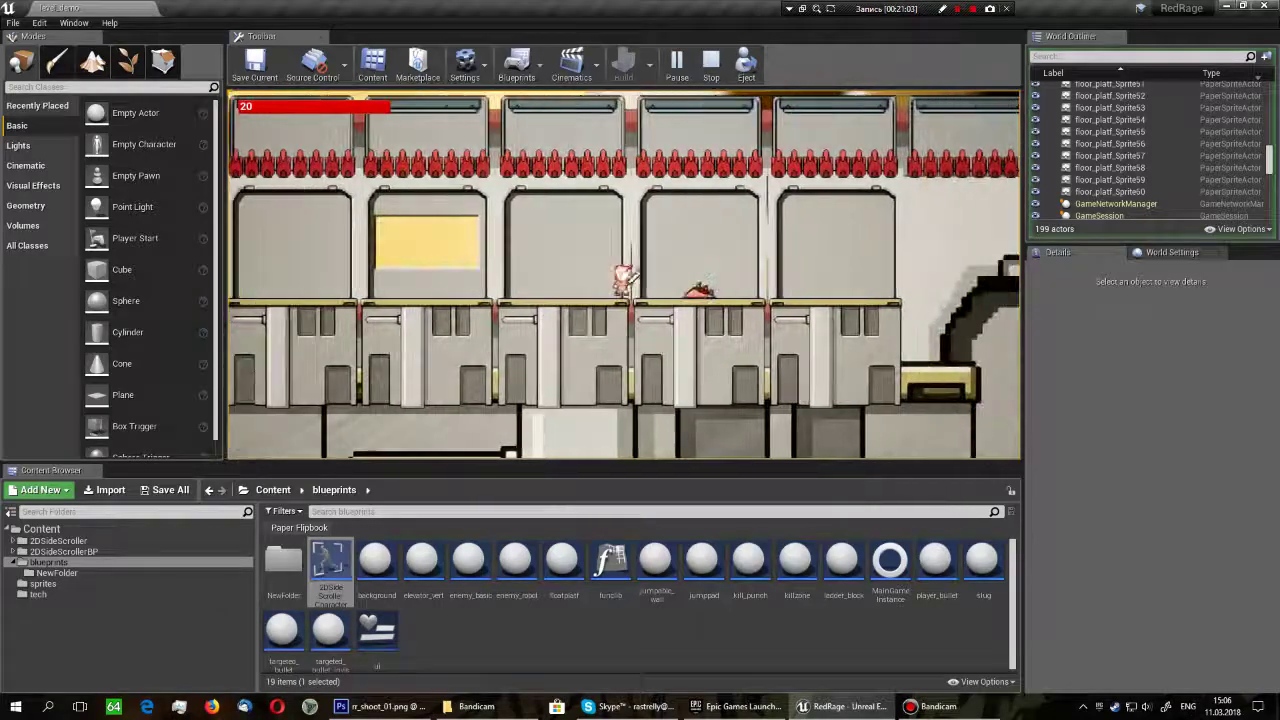
pyautogui.press('Right')
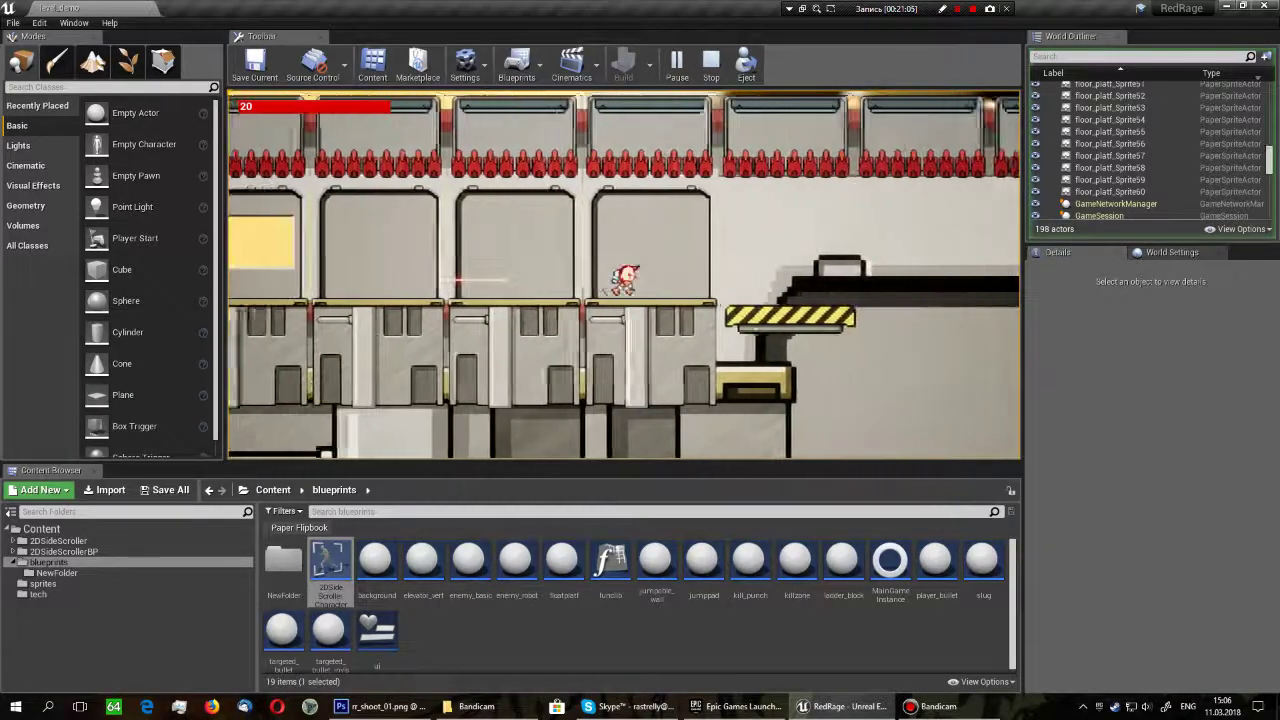
pyautogui.press('Left')
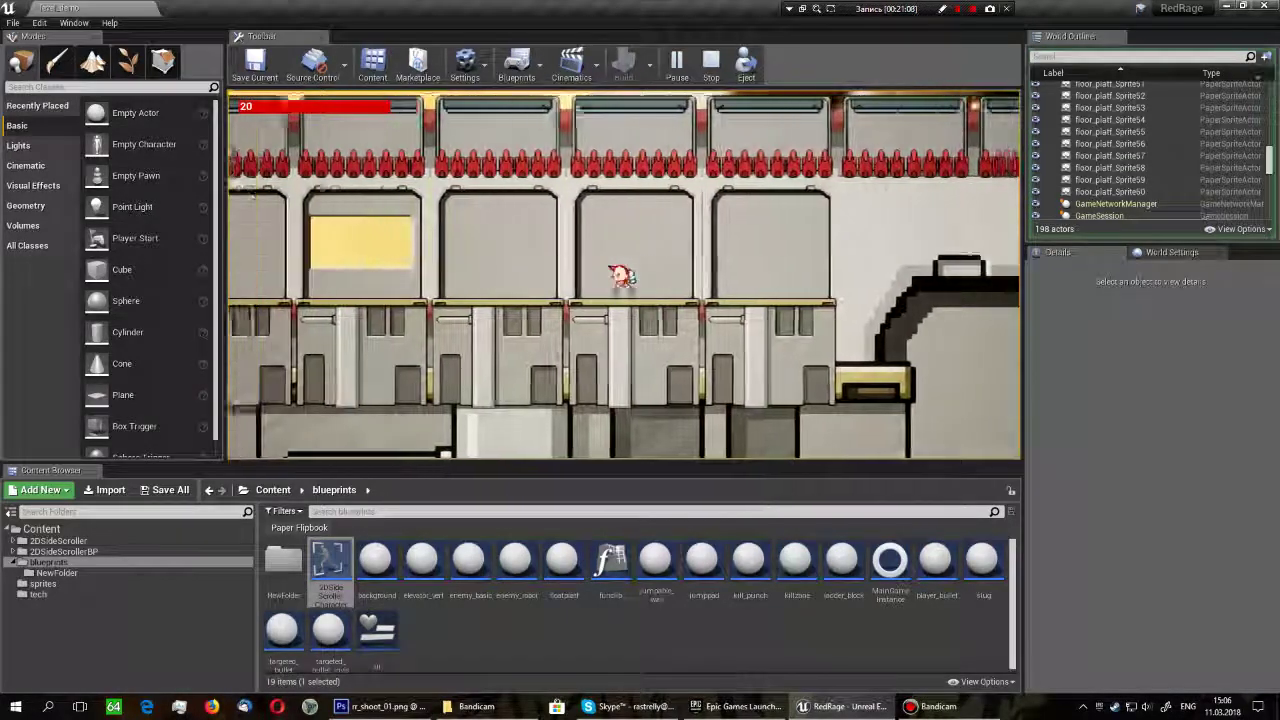
pyautogui.press('Escape')
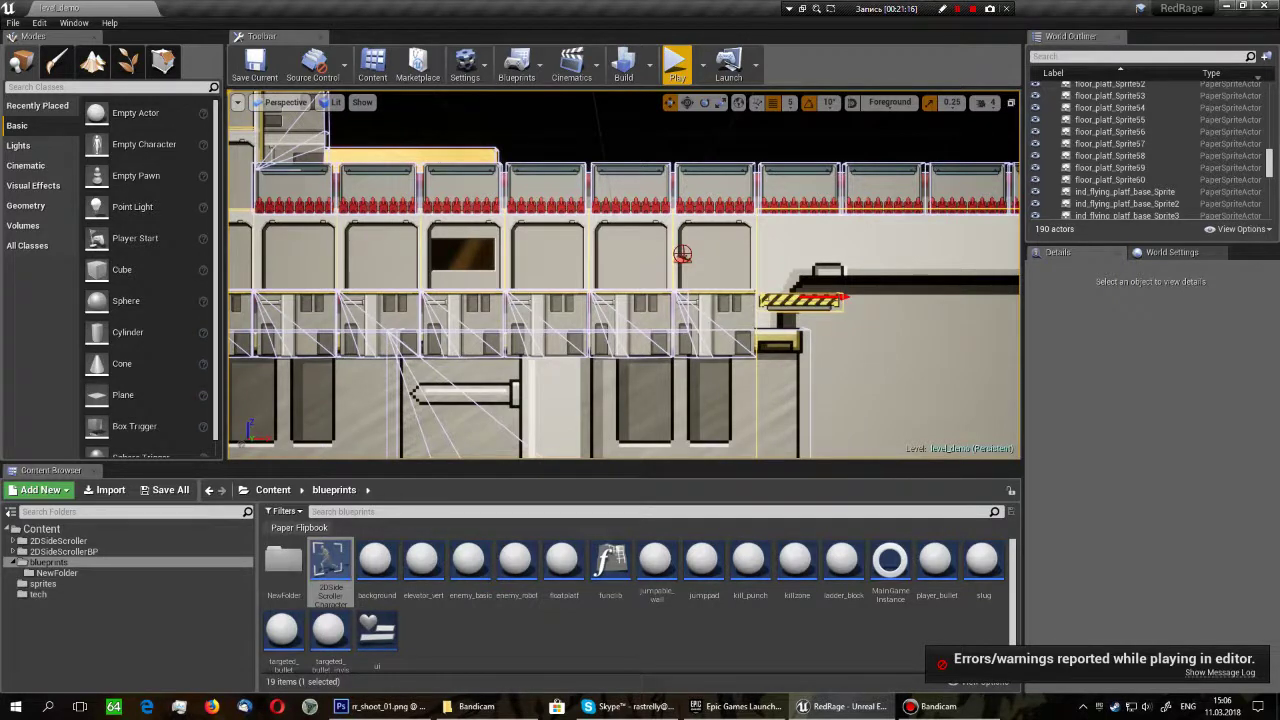
# - Set the rr_hit flipbook in the sprites folder to 8 frames per second, then play the level again
pyautogui.click(63, 551)
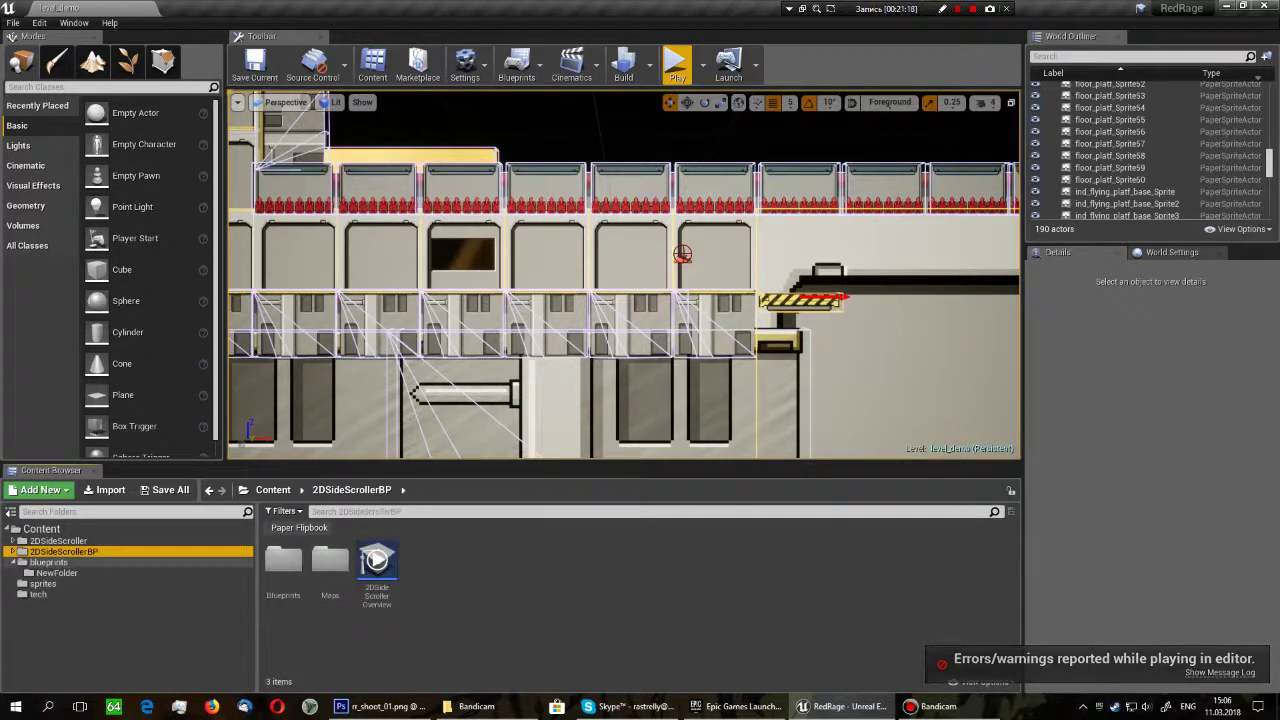
pyautogui.click(48, 562)
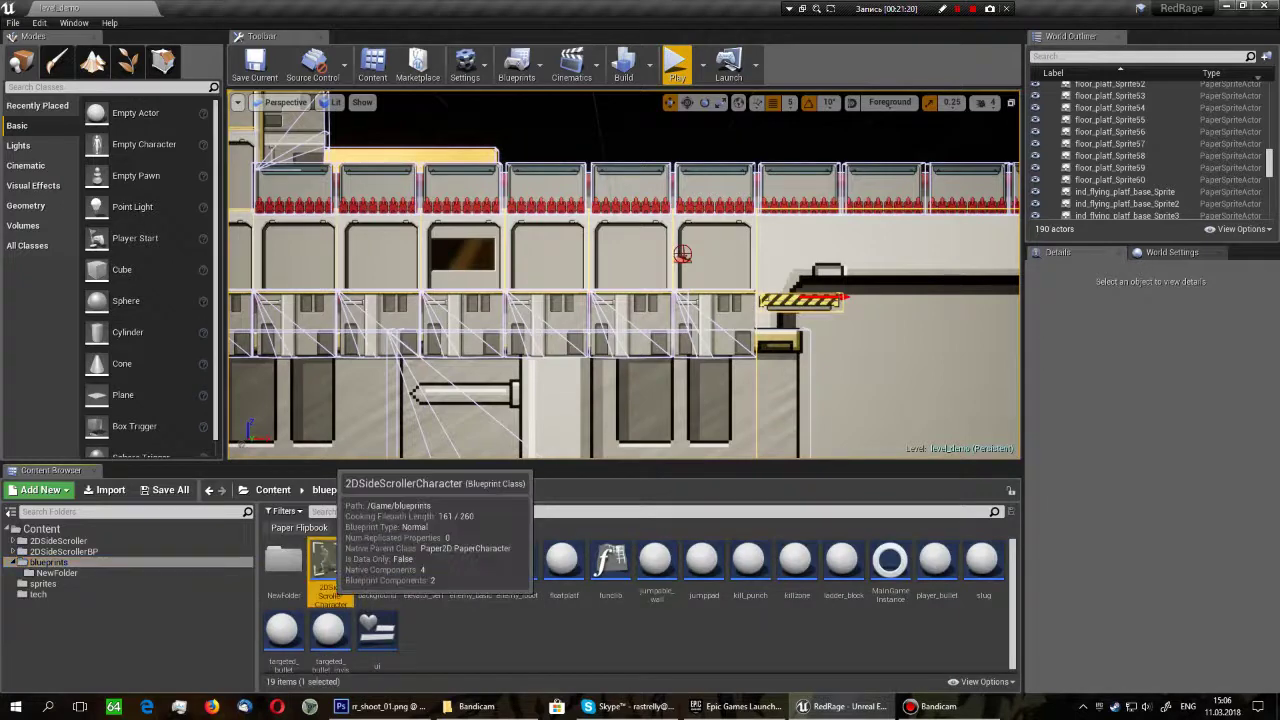
pyautogui.click(330, 565)
pyautogui.click(43, 583)
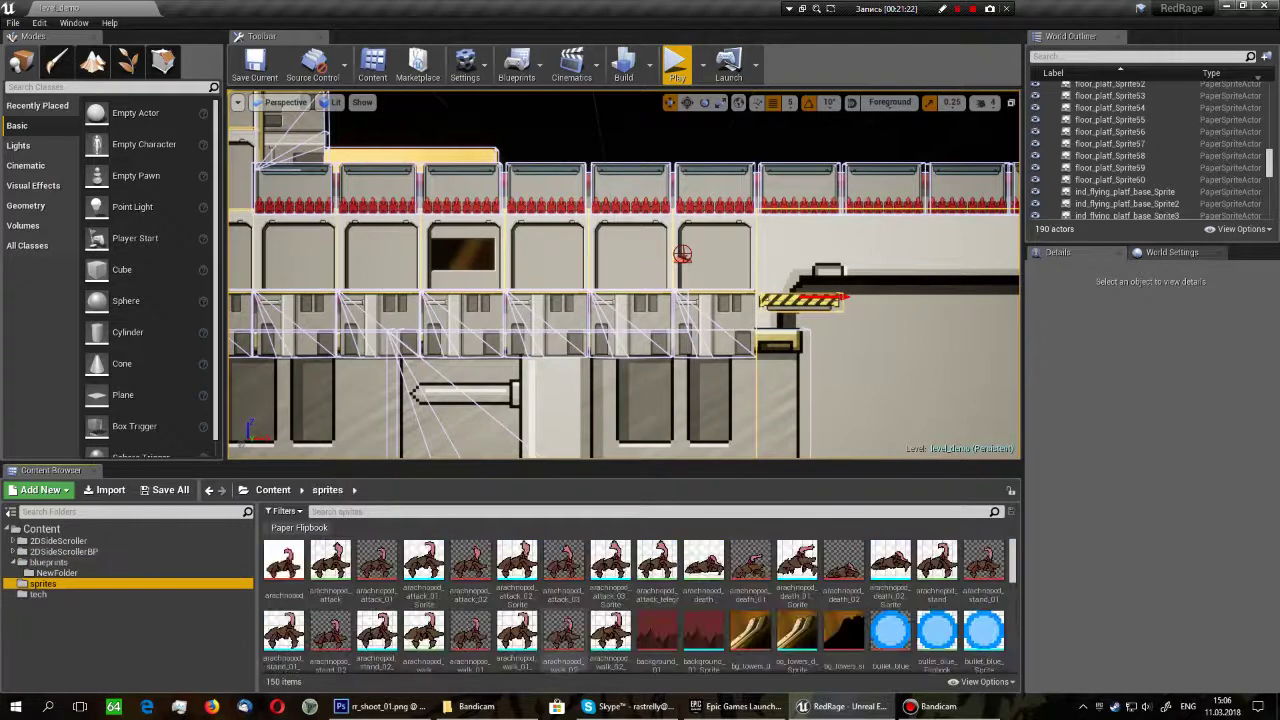
pyautogui.scroll(-10, 640, 600)
pyautogui.scroll(-1, 797, 590)
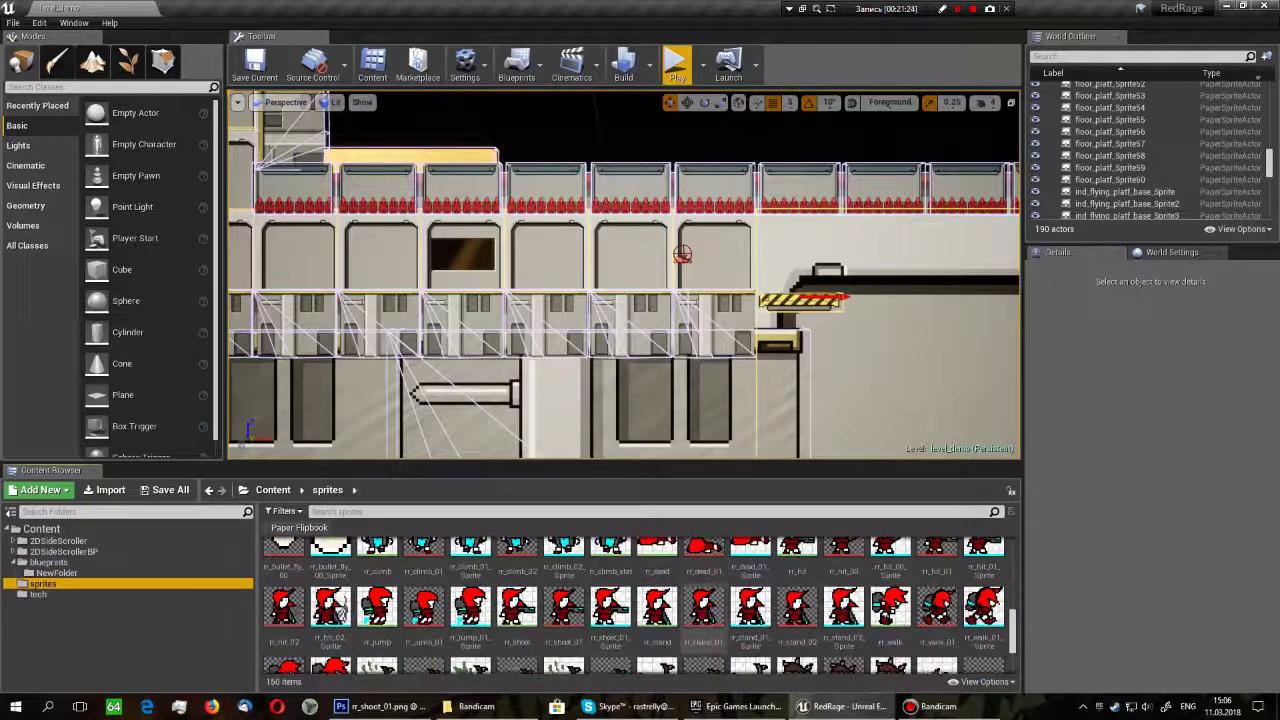
pyautogui.scroll(1, 797, 590)
pyautogui.click(797, 578)
pyautogui.doubleClick(797, 578)
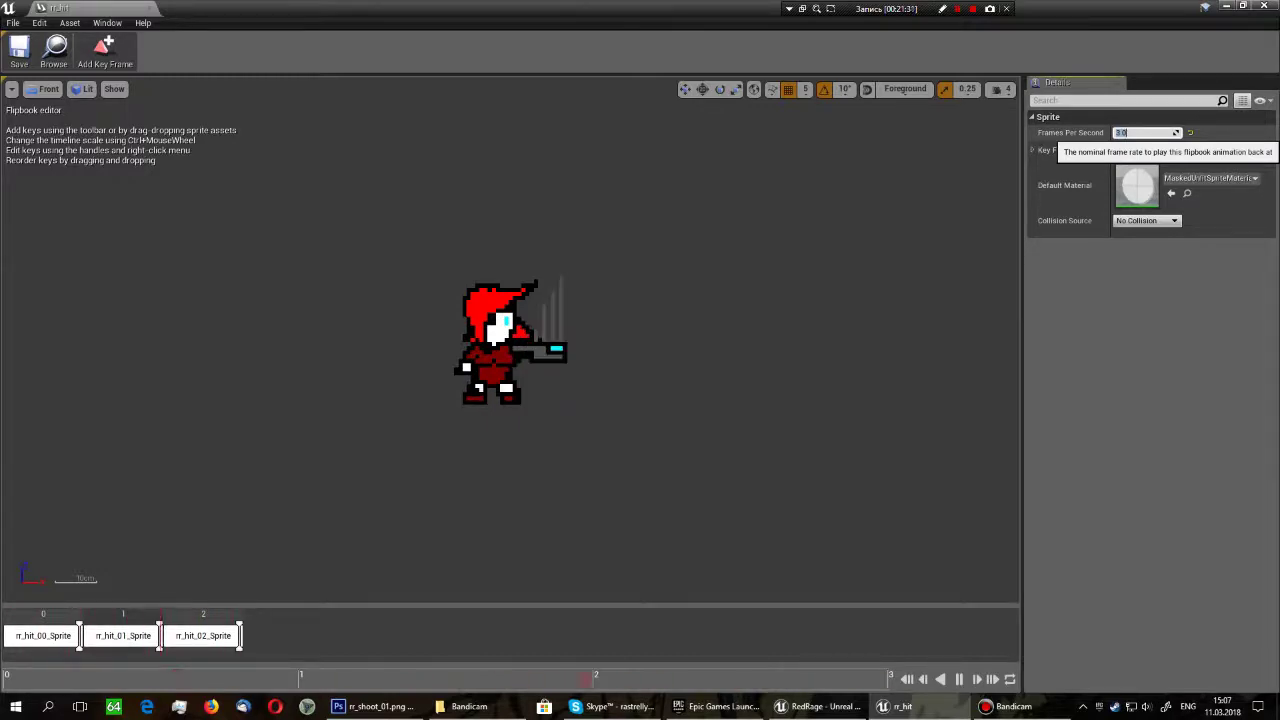
pyautogui.write('8')
pyautogui.press('Return')
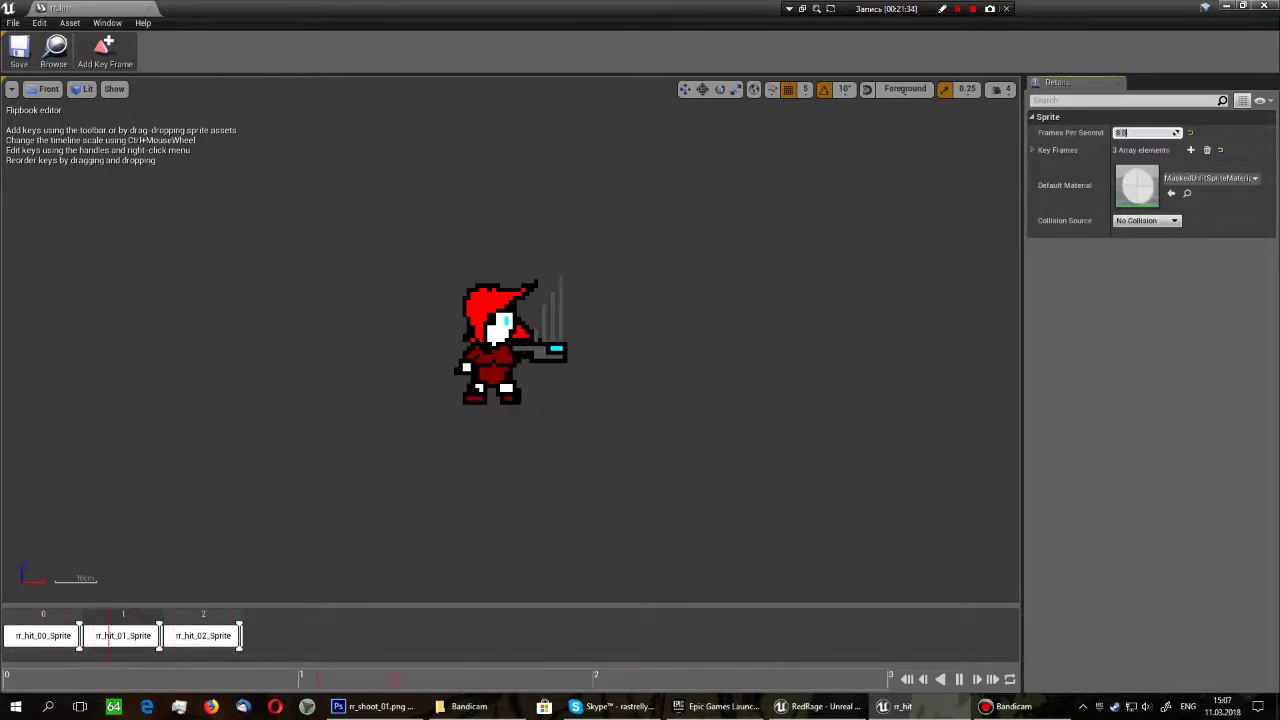
pyautogui.hotkey('alt', 'Tab')
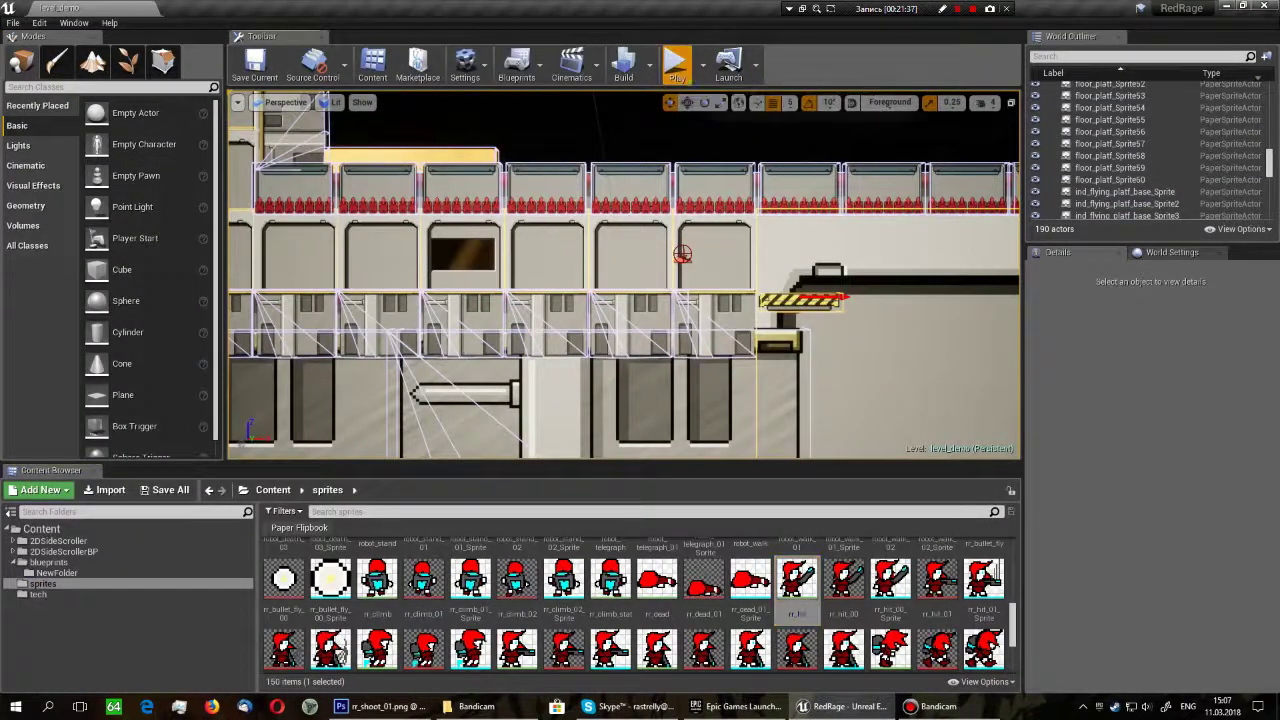
pyautogui.click(676, 65)
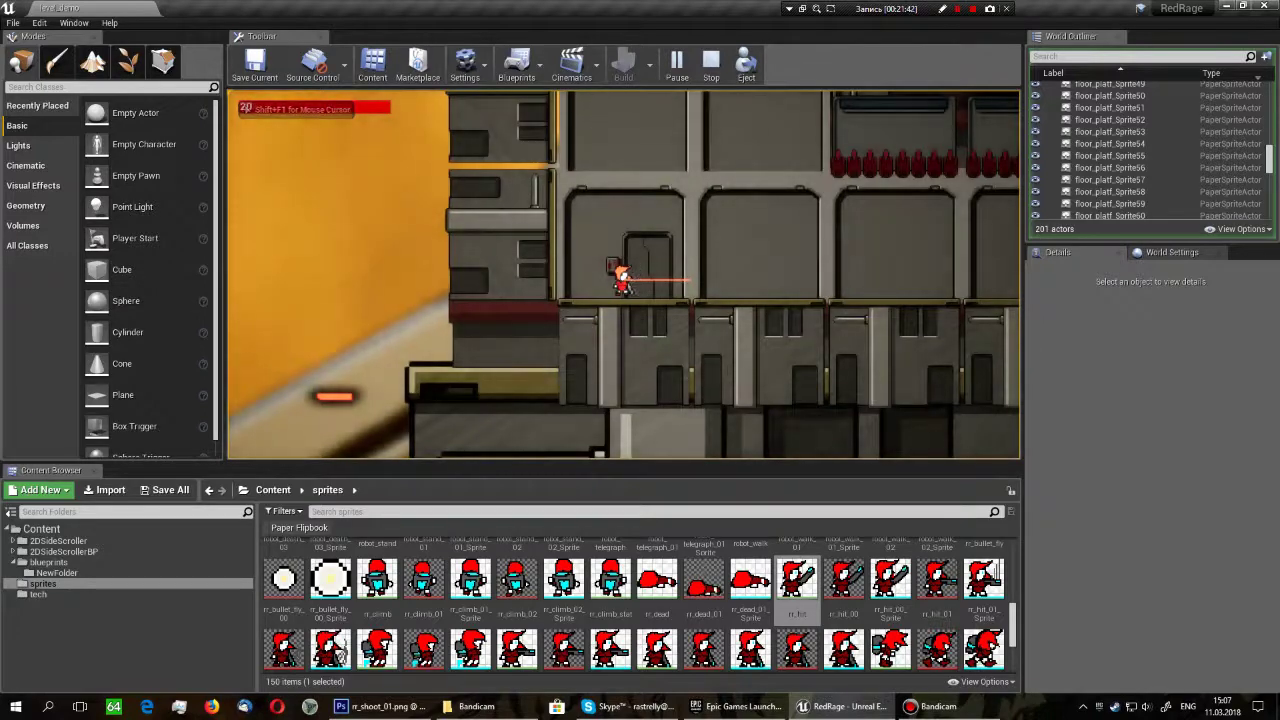
# - Fire left and right, run right down to the lower floor, then end the playtest
pyautogui.press('d')
pyautogui.press('a')
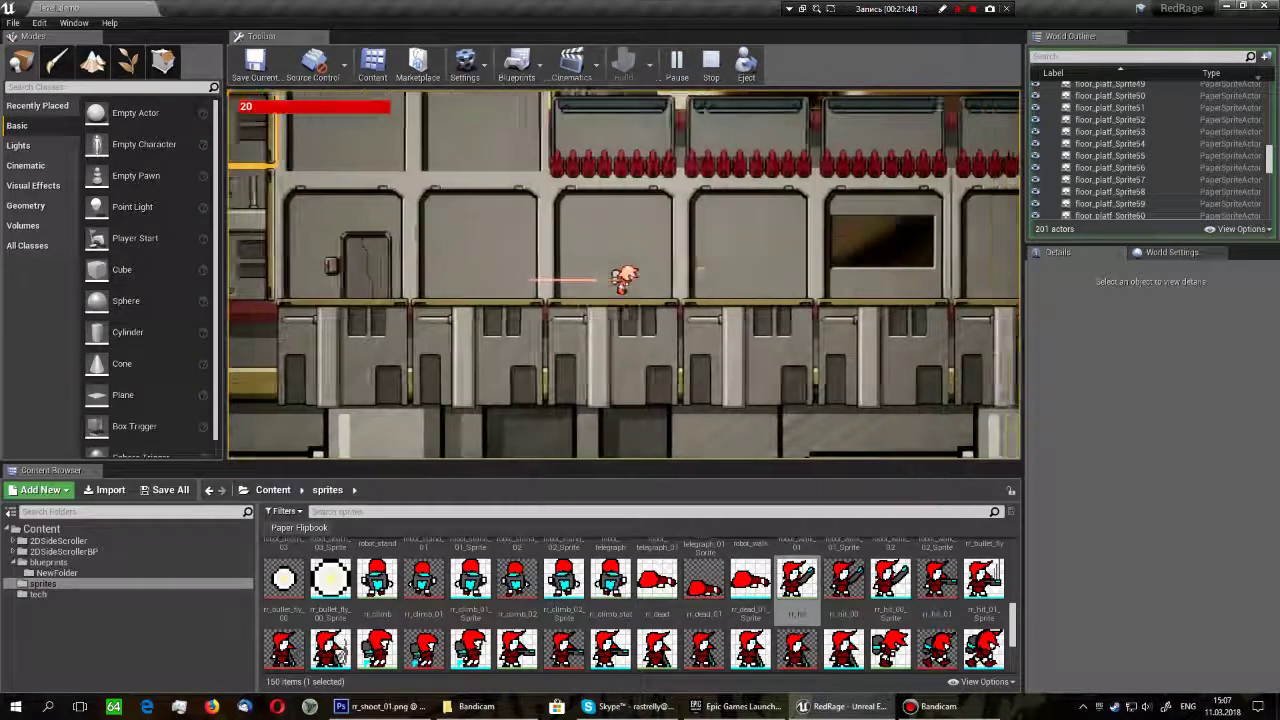
pyautogui.press('d')
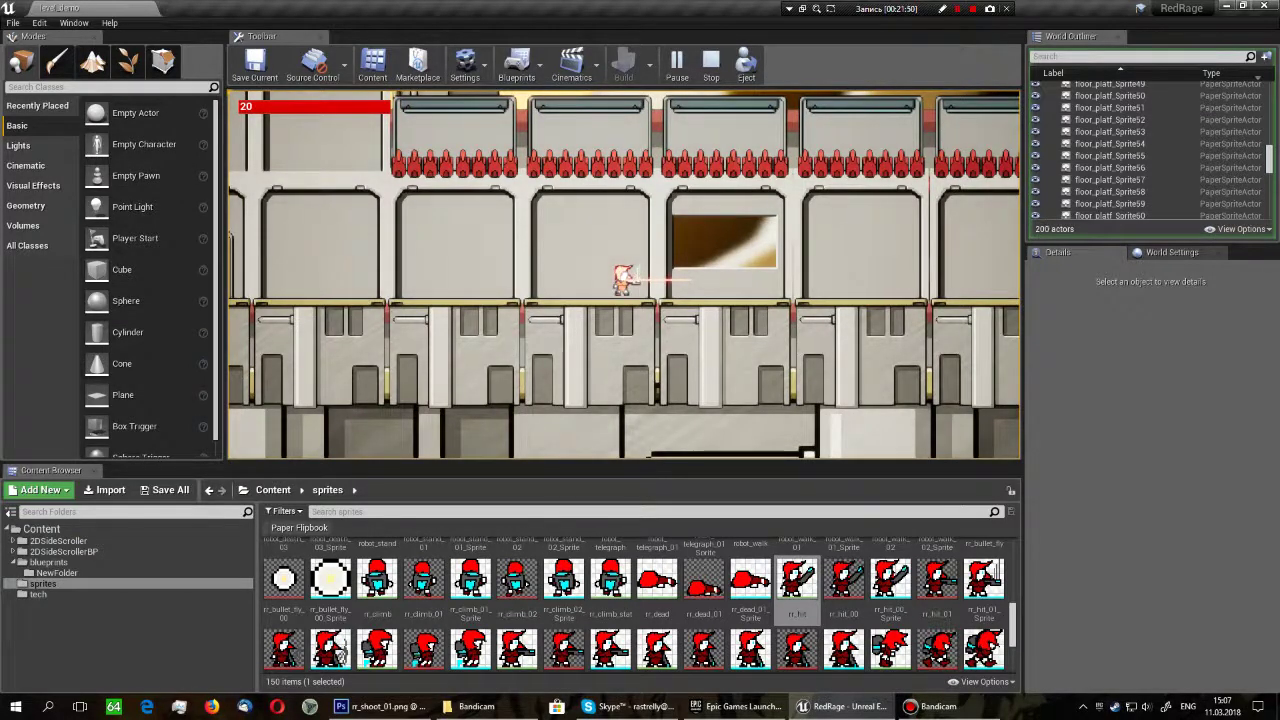
pyautogui.press('d')
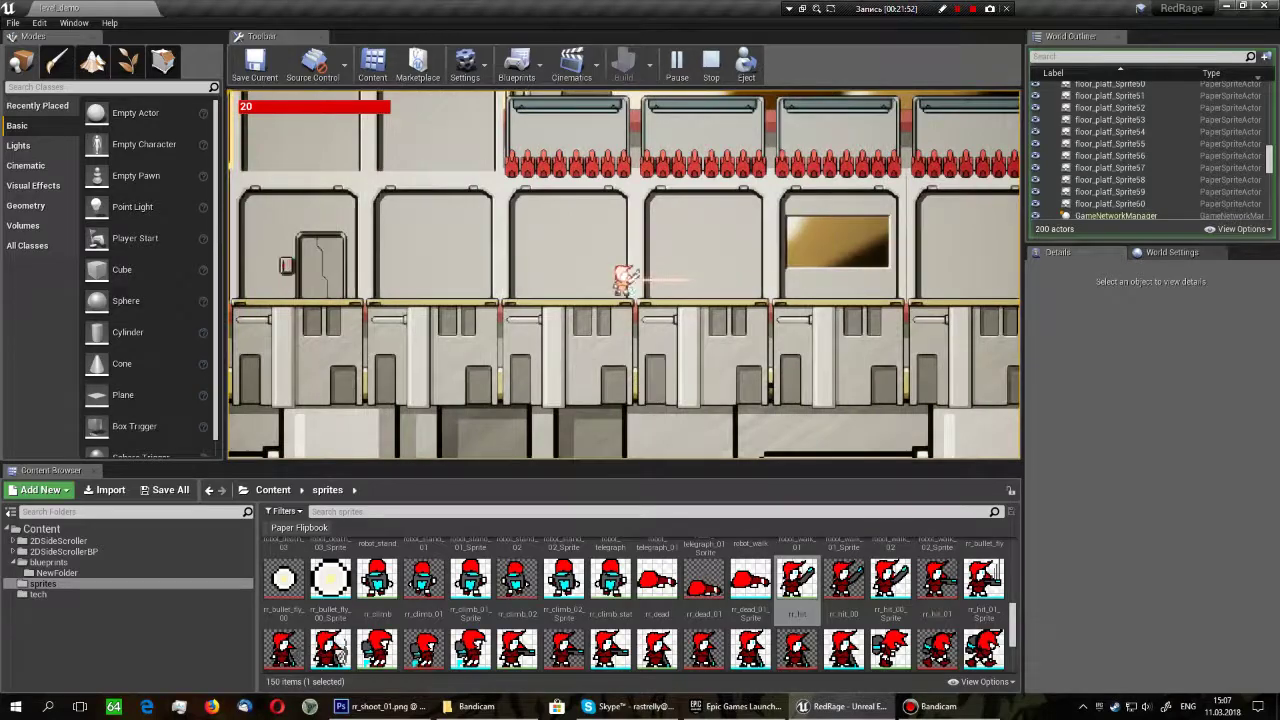
pyautogui.press('d')
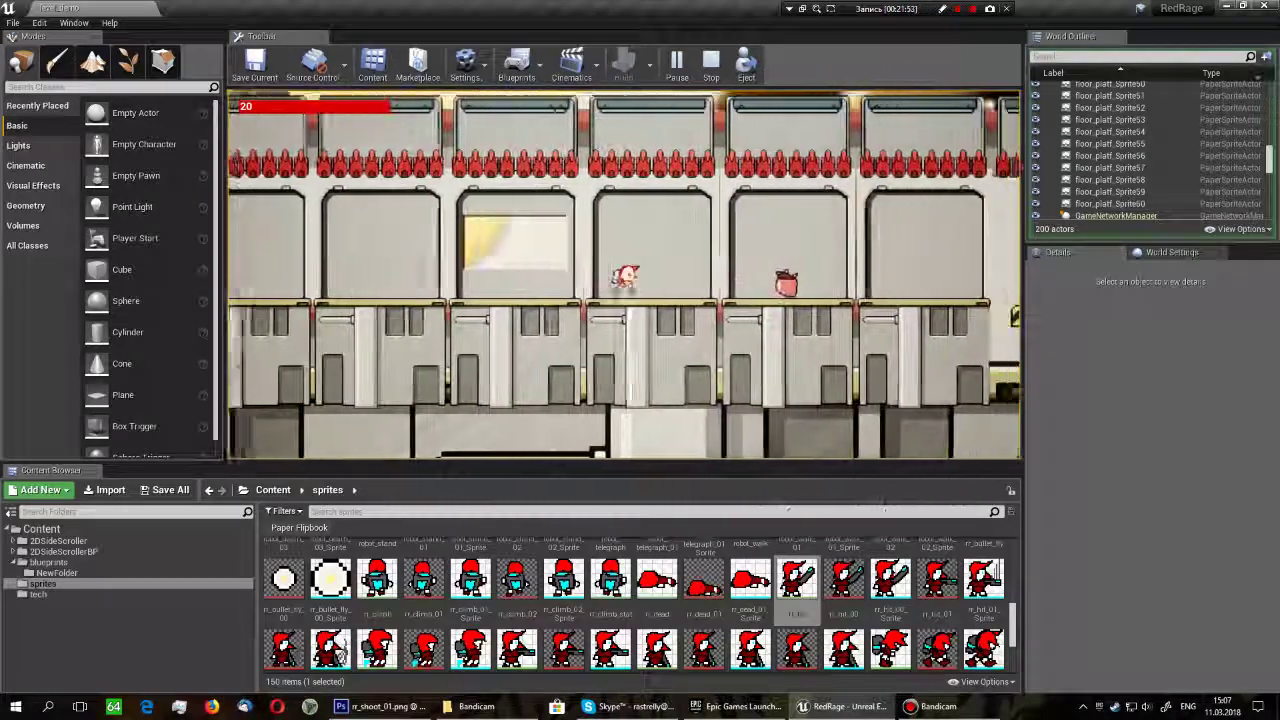
pyautogui.press('d')
pyautogui.press('d')
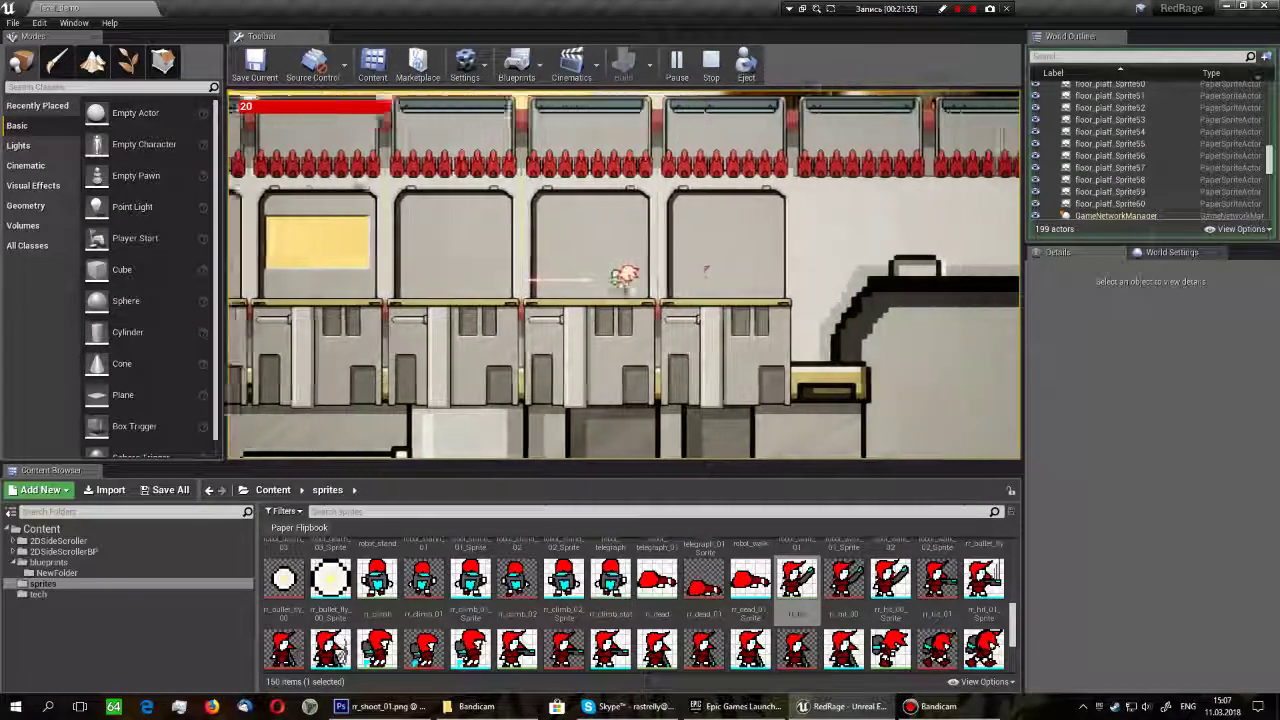
pyautogui.press('d')
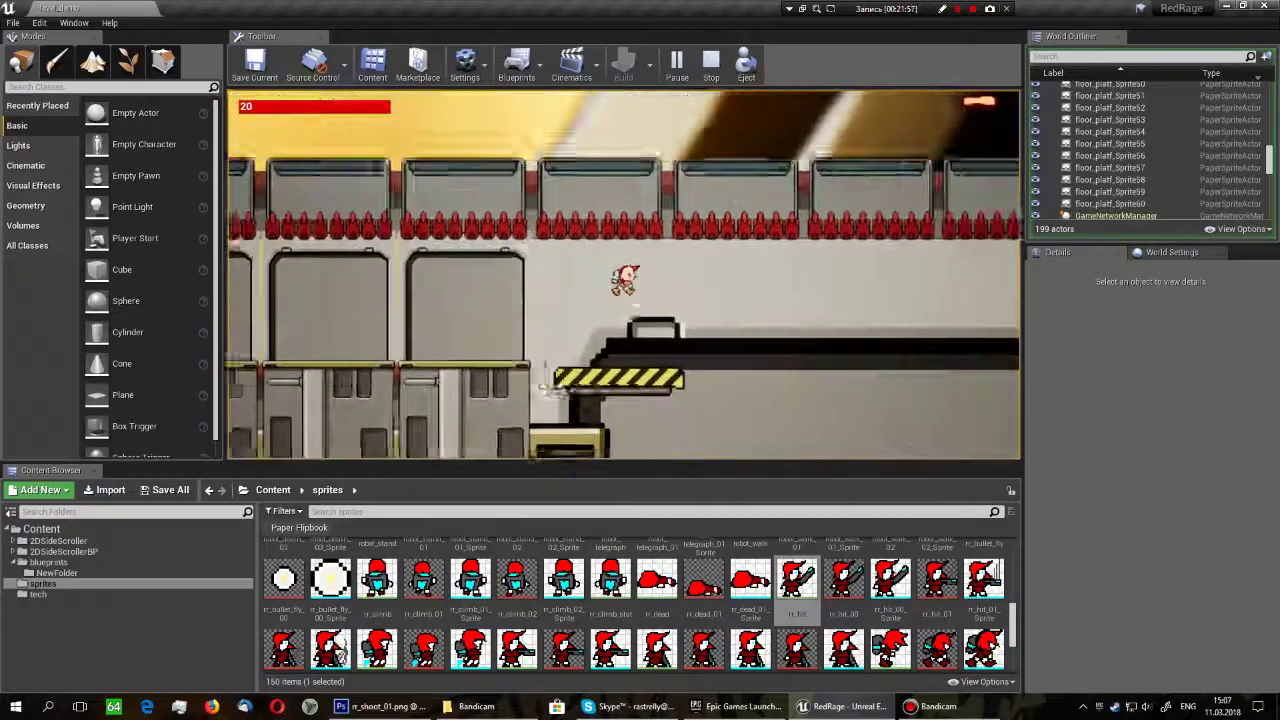
pyautogui.press('d')
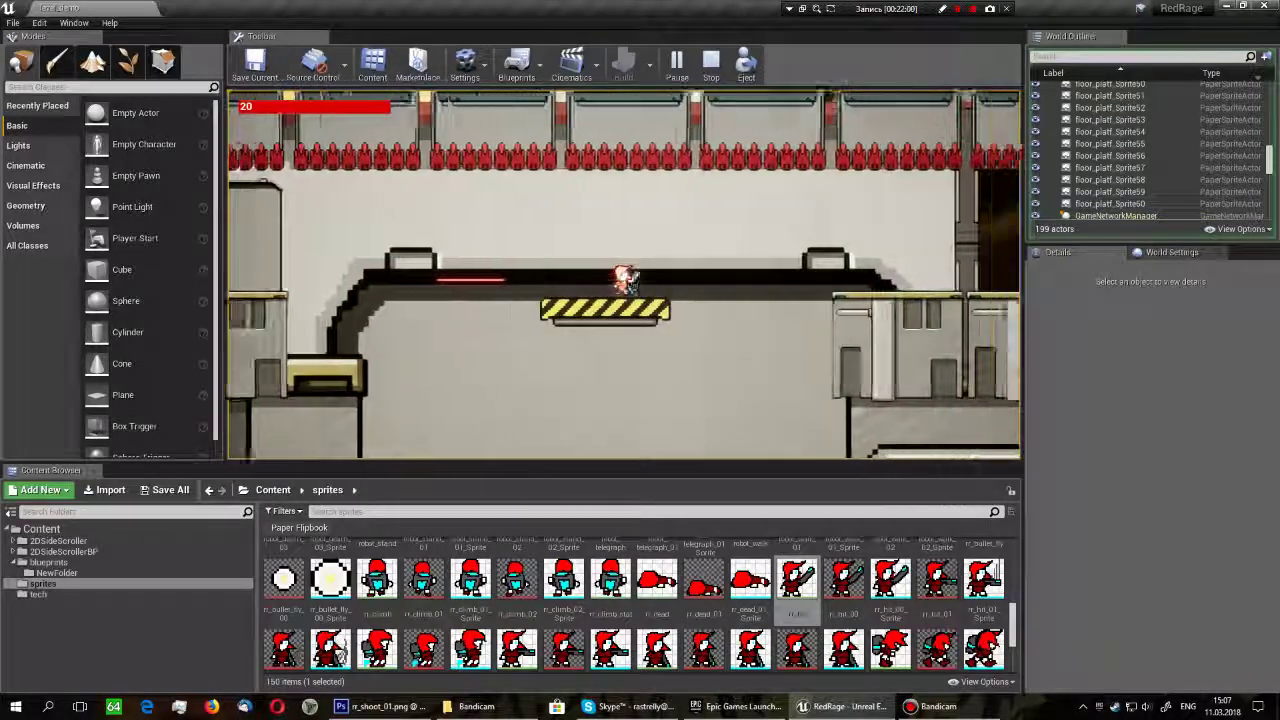
pyautogui.press('d')
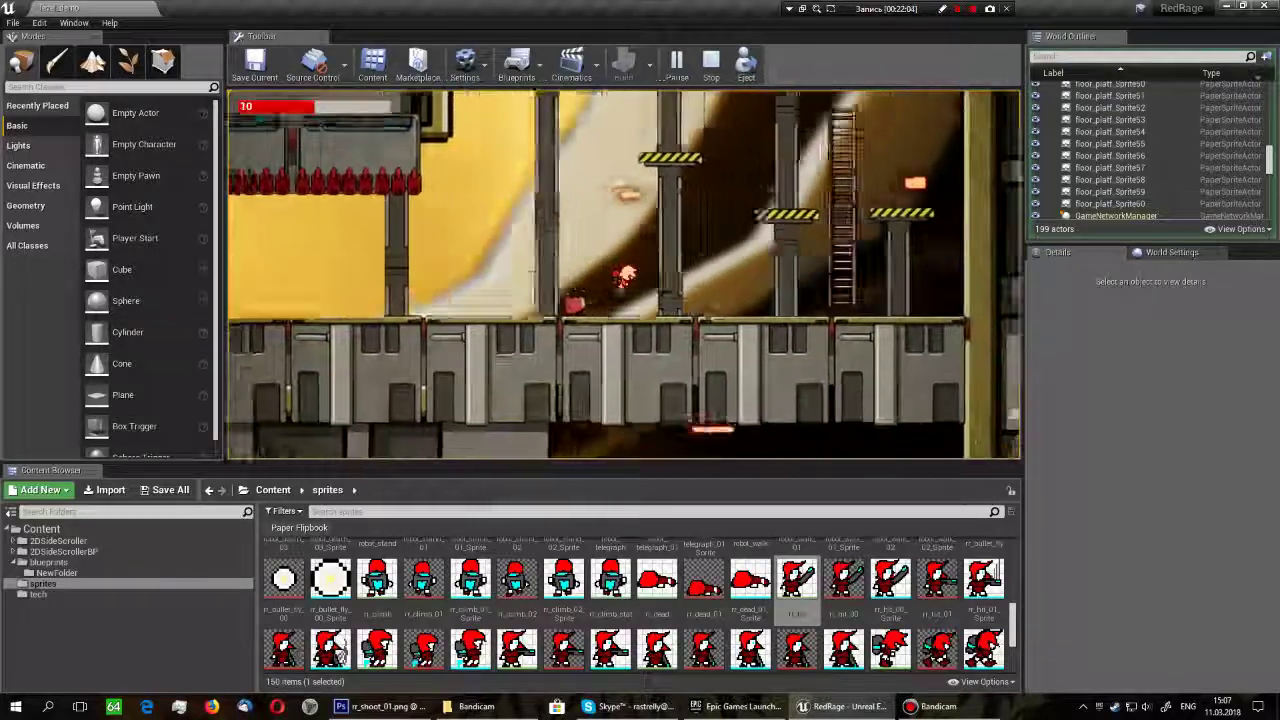
pyautogui.press('d')
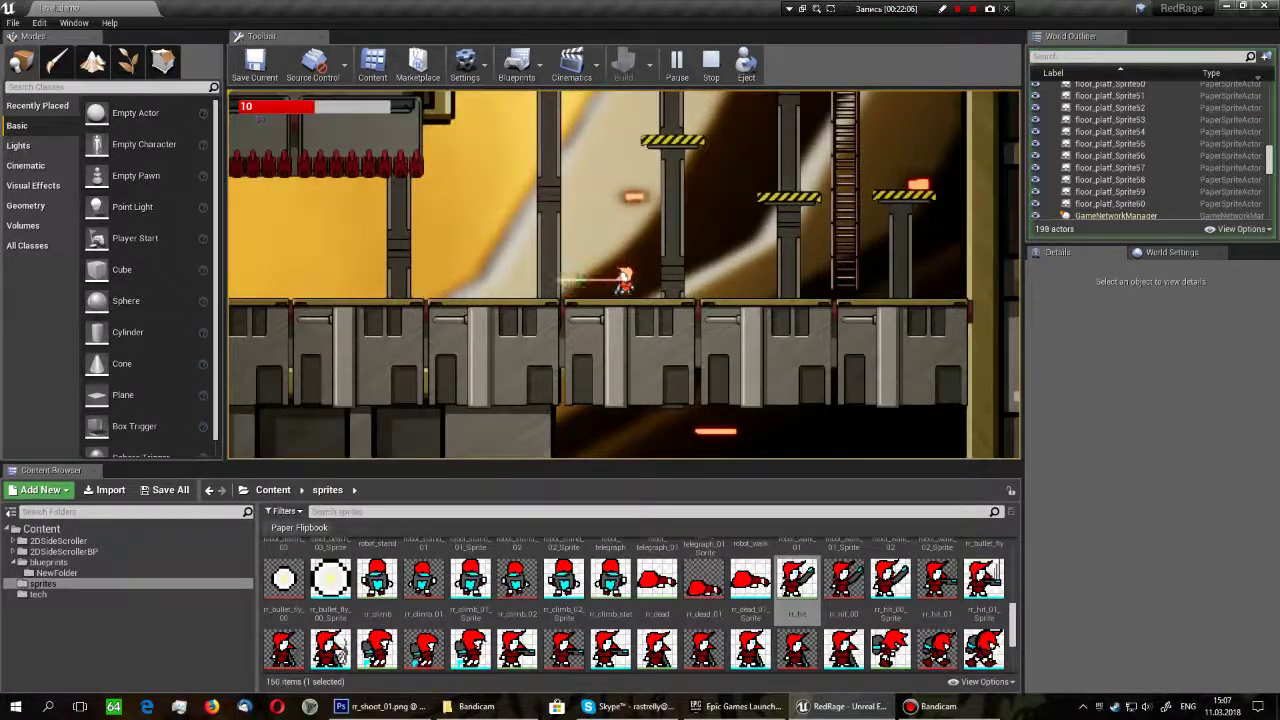
pyautogui.press('Escape')
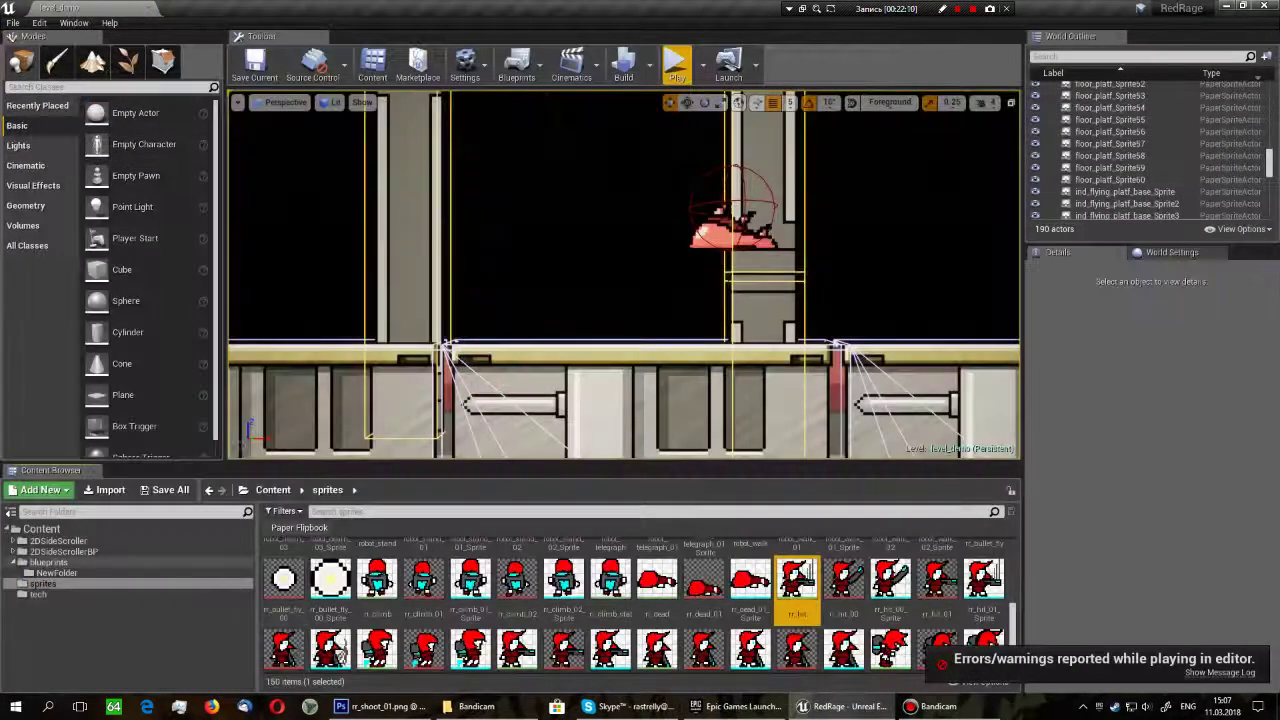
# - Open the 2DSideScrollerCharacter blueprint and make room beside the Wanna Hit branch
pyautogui.click(48, 562)
pyautogui.click(63, 551)
pyautogui.click(56, 572)
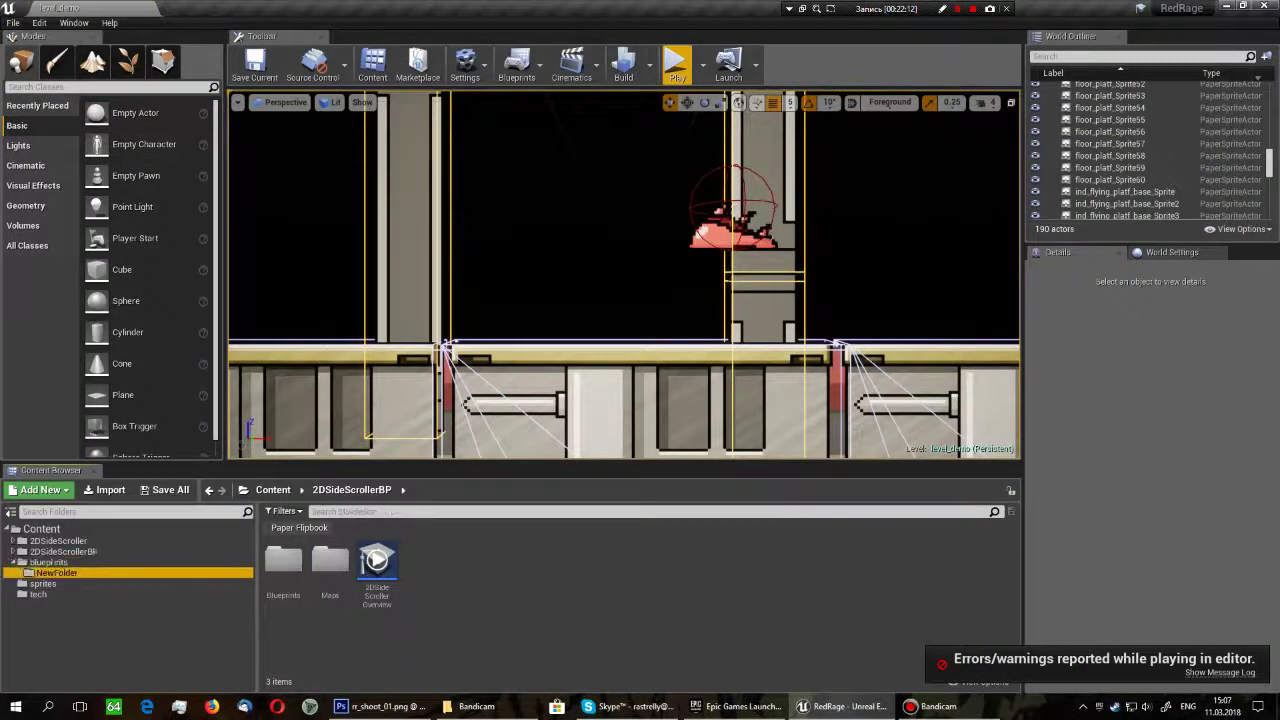
pyautogui.click(48, 562)
pyautogui.doubleClick(330, 565)
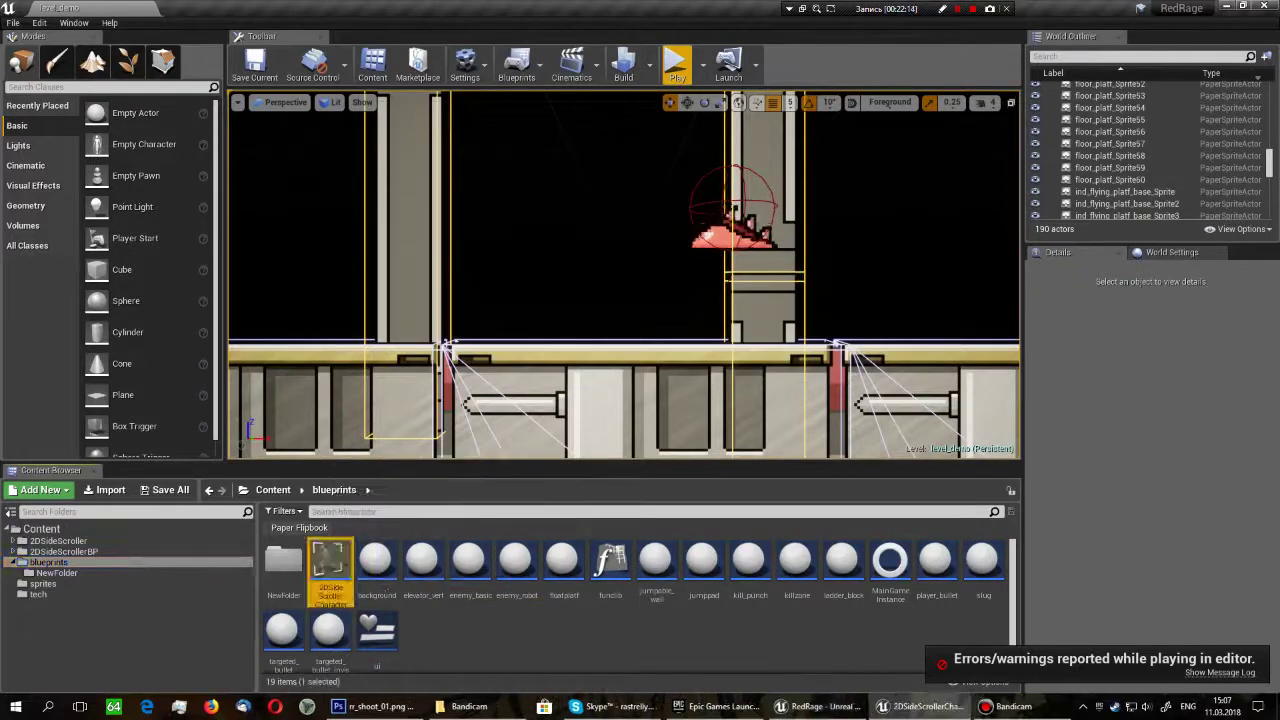
pyautogui.scroll(-4, 560, 330)
pyautogui.scroll(-8, 560, 330)
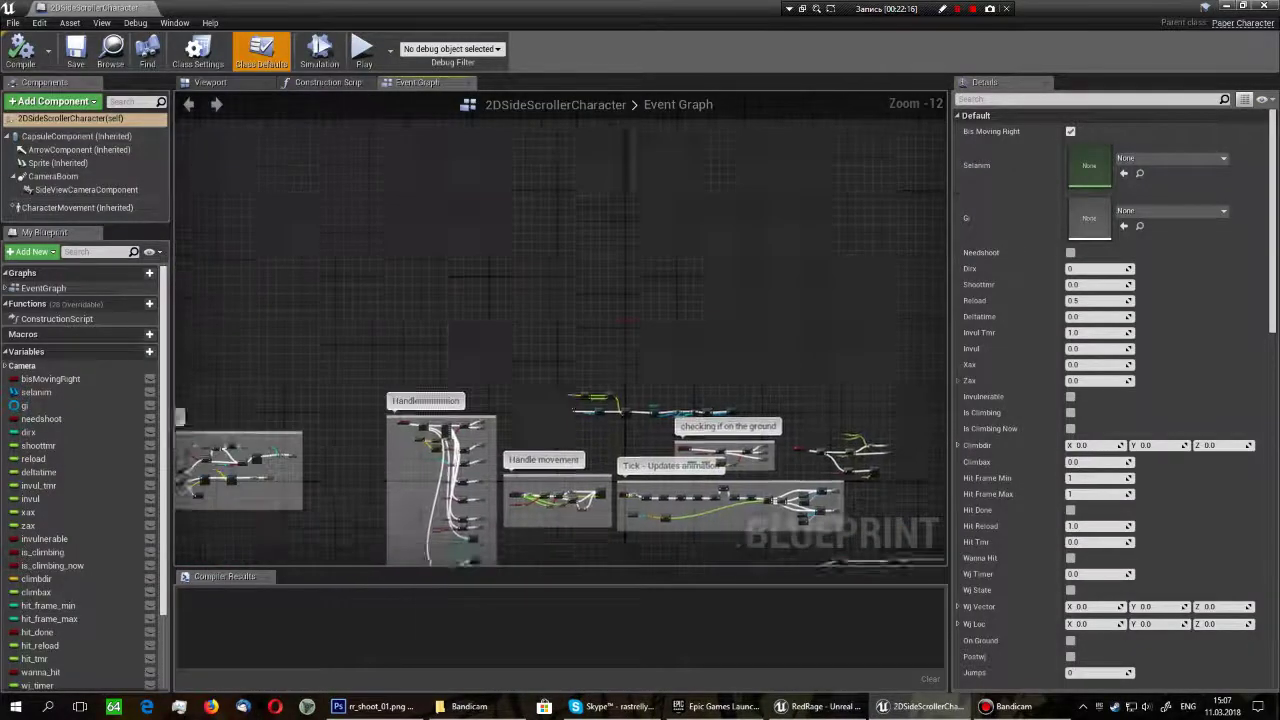
pyautogui.scroll(6, 560, 330)
pyautogui.scroll(5, 560, 330)
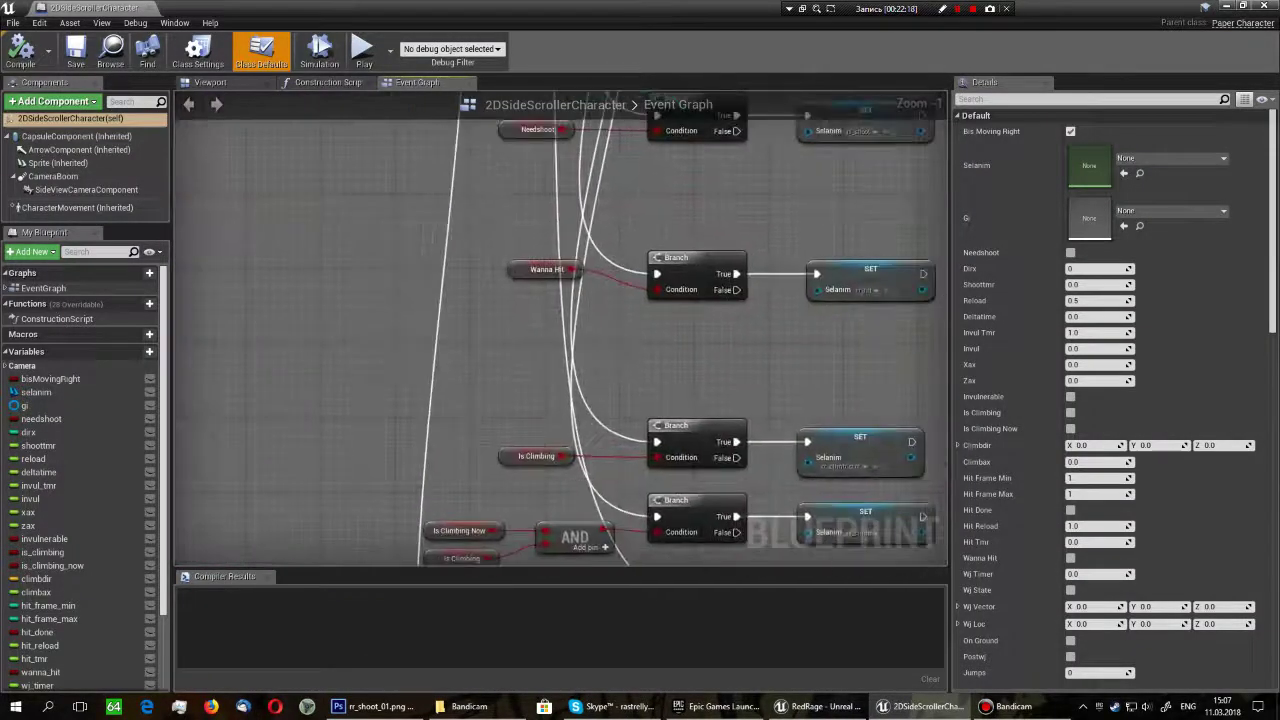
pyautogui.moveTo(650, 330); pyautogui.dragTo(560, 330, button='right')
pyautogui.scroll(1, 560, 330)
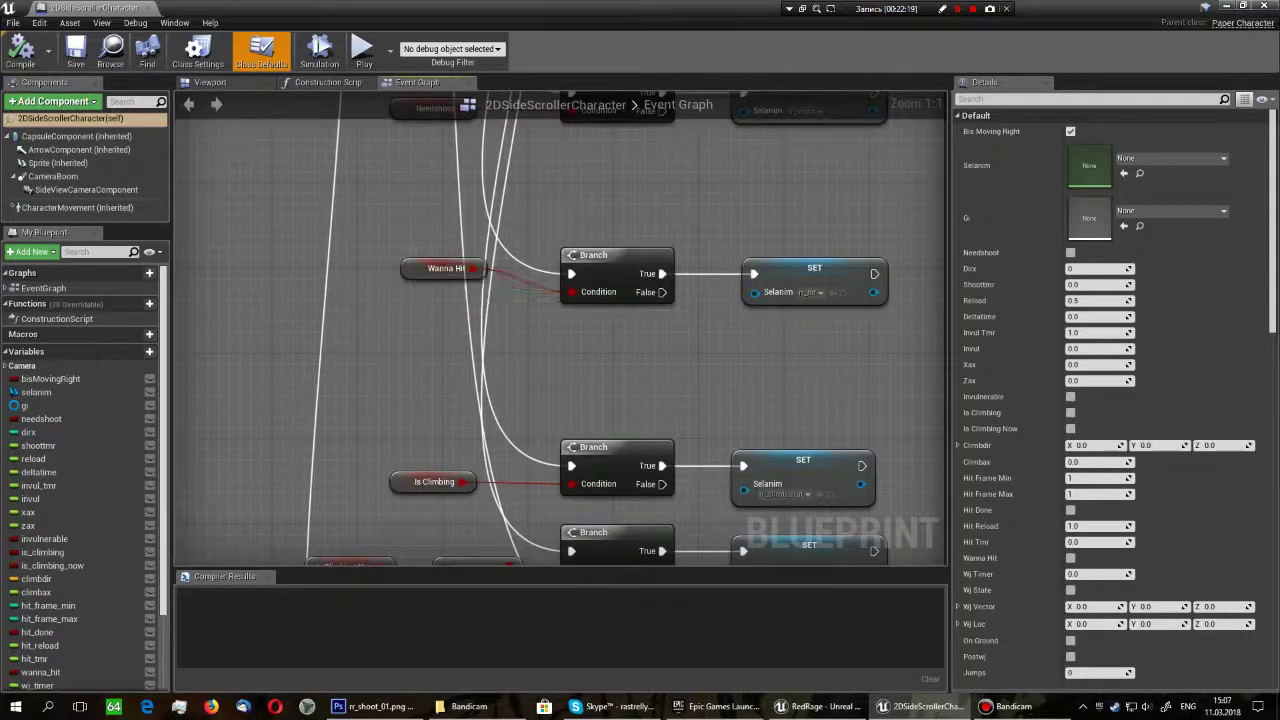
pyautogui.moveTo(445, 268); pyautogui.dragTo(405, 278)
# - Feed the Branch with Wanna Hit AND Hit Tmr <= 0.0 using float <= float and AND nodes
pyautogui.scroll(-2, 60, 640)
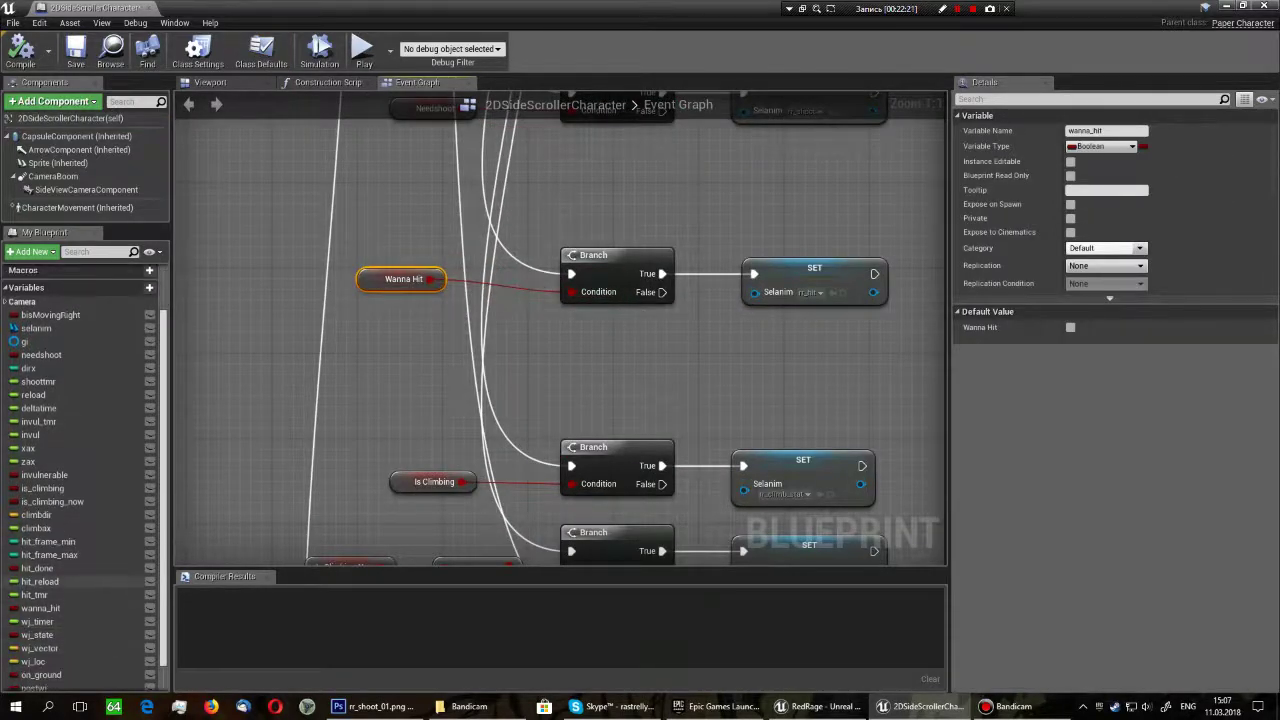
pyautogui.moveTo(34, 594)
pyautogui.mouseDown()
pyautogui.moveTo(395, 375)
pyautogui.moveTo(490, 352)
pyautogui.mouseUp()
pyautogui.click(410, 392)
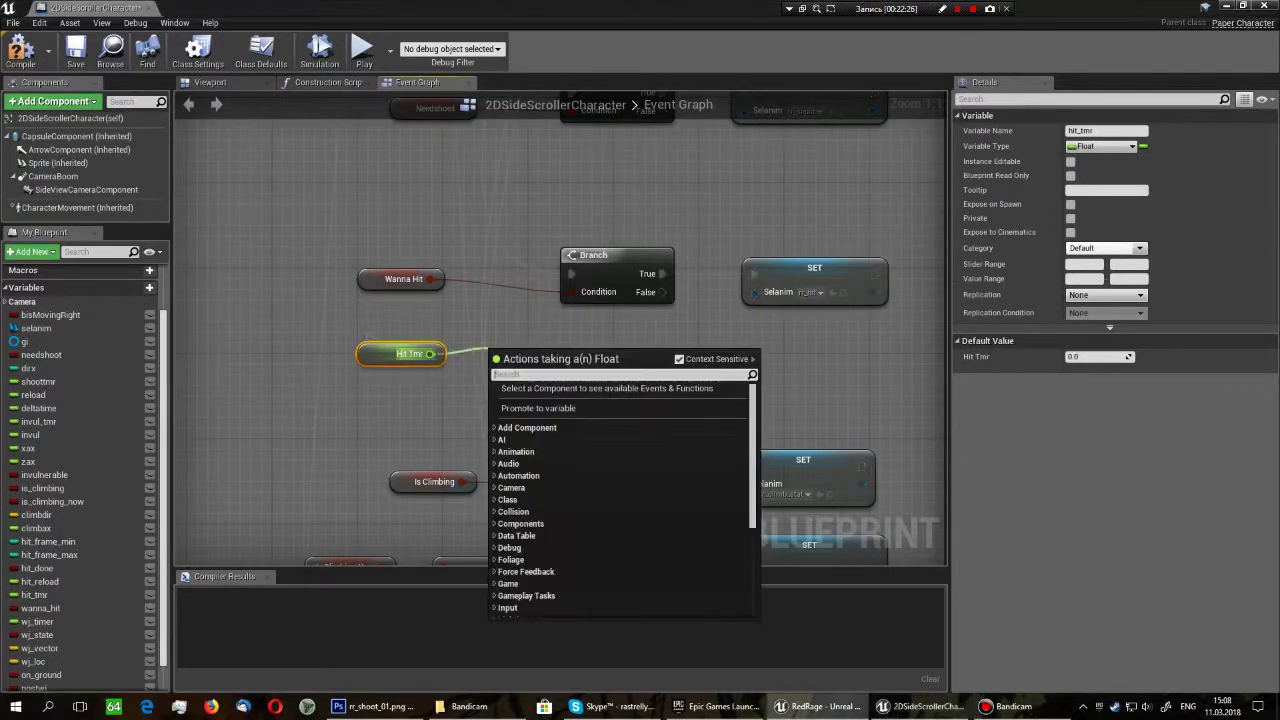
pyautogui.write('<=')
pyautogui.press('Return')
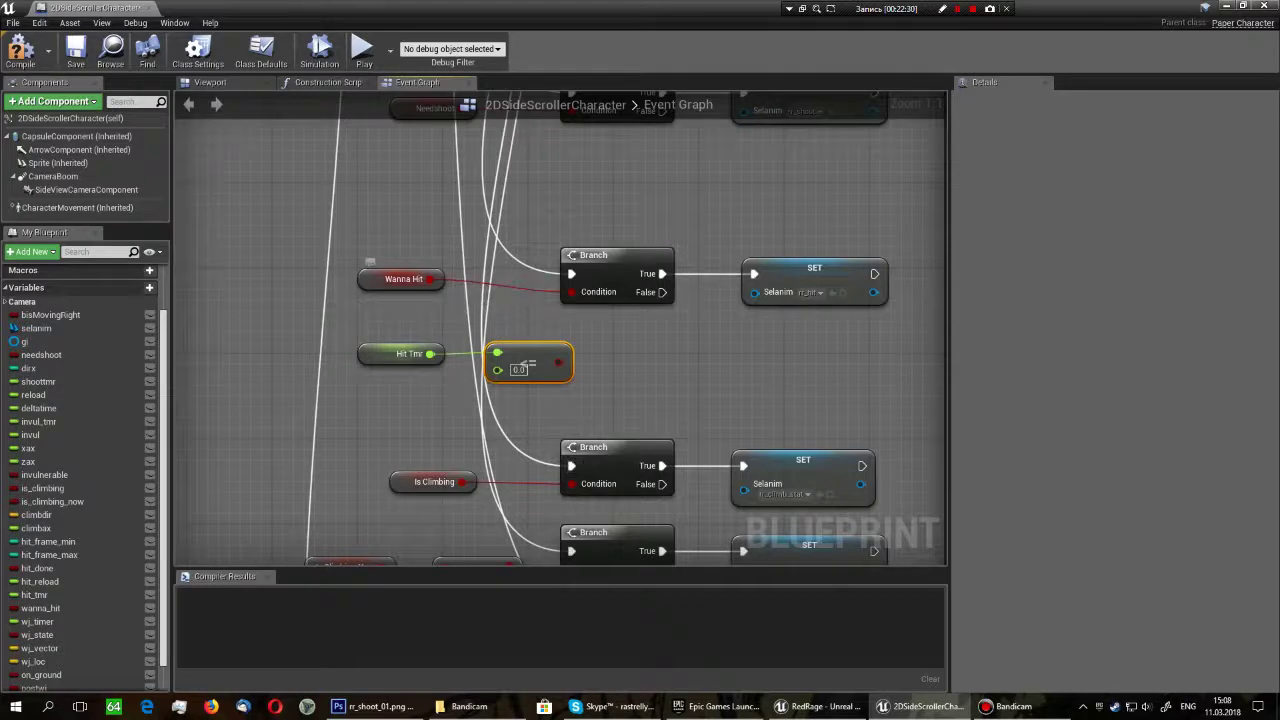
pyautogui.moveTo(558, 362); pyautogui.dragTo(697, 368)
pyautogui.write('and')
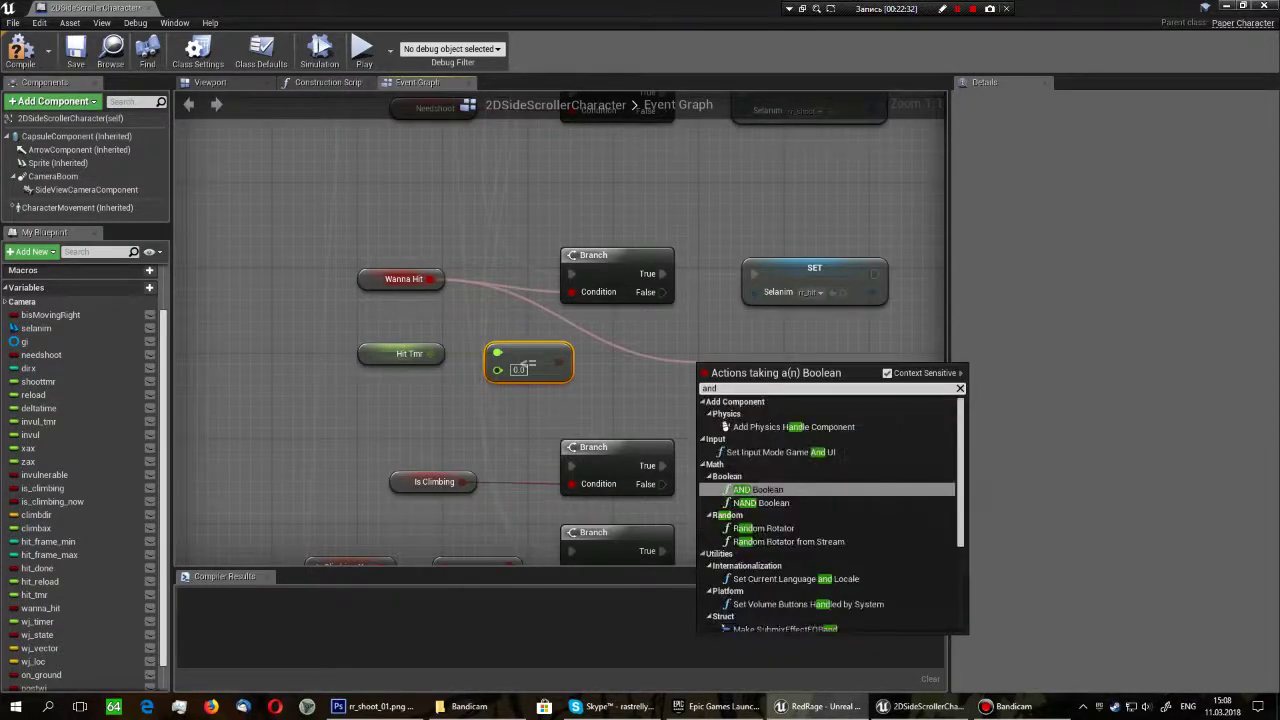
pyautogui.press('Return')
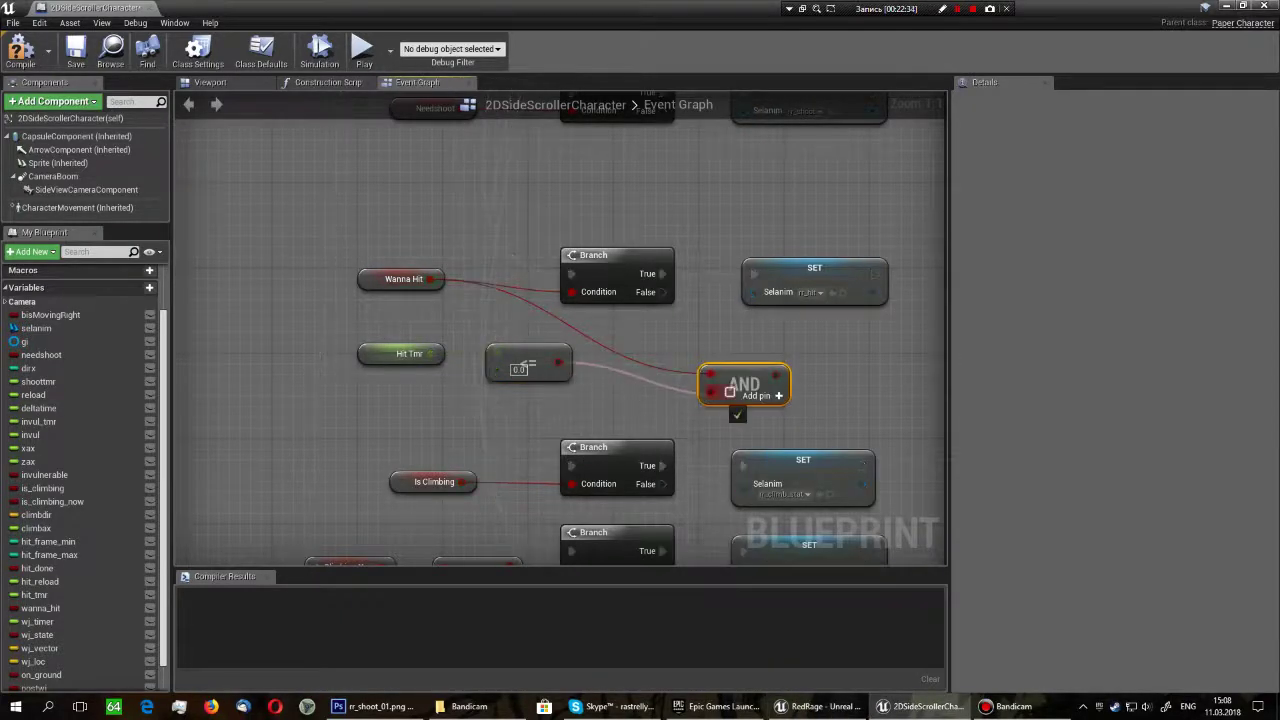
pyautogui.moveTo(776, 376)
pyautogui.mouseDown()
pyautogui.moveTo(565, 300)
pyautogui.moveTo(627, 340)
pyautogui.mouseUp()
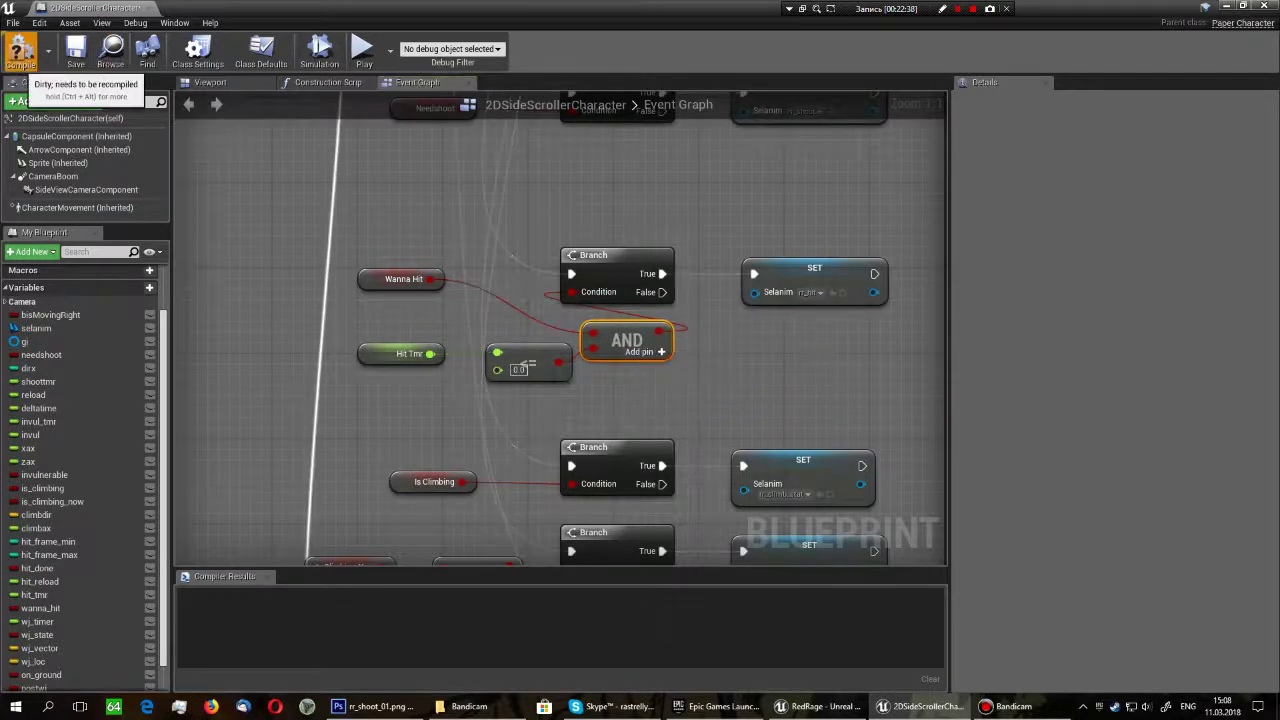
# - Compile the character blueprint, close it, and save the current level
pyautogui.click(20, 50)
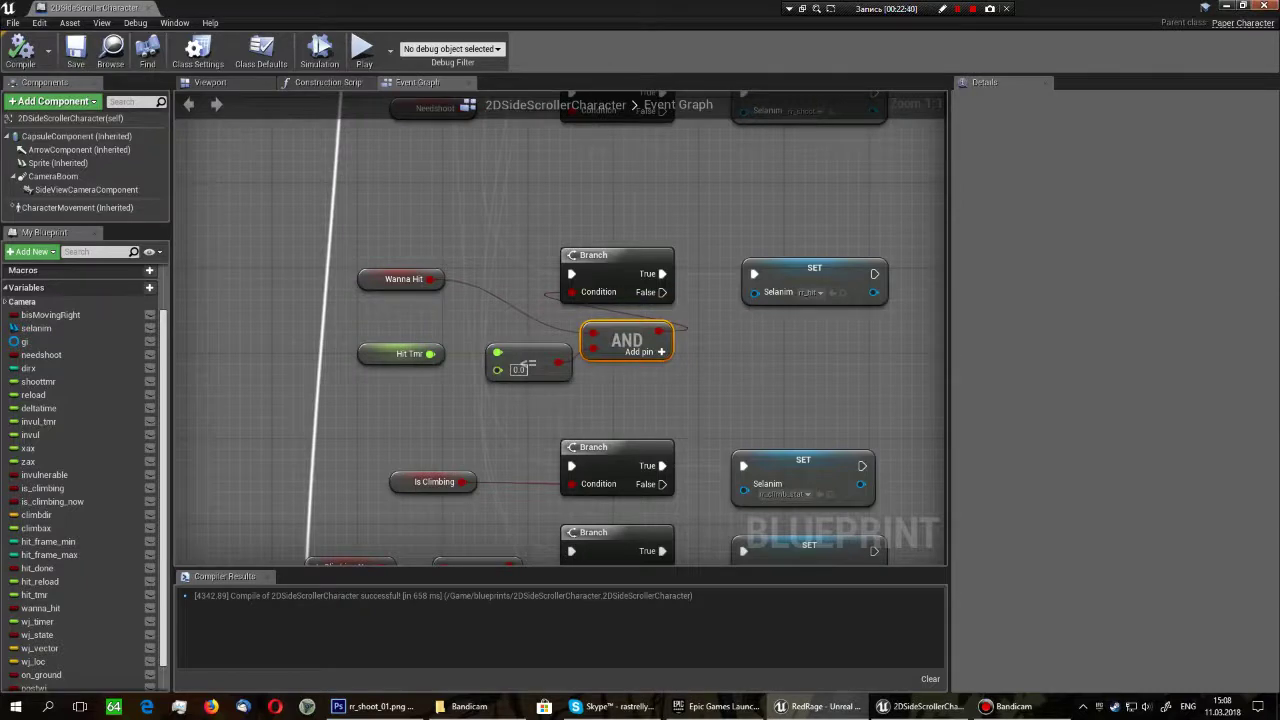
pyautogui.click(1270, 6)
pyautogui.click(255, 63)
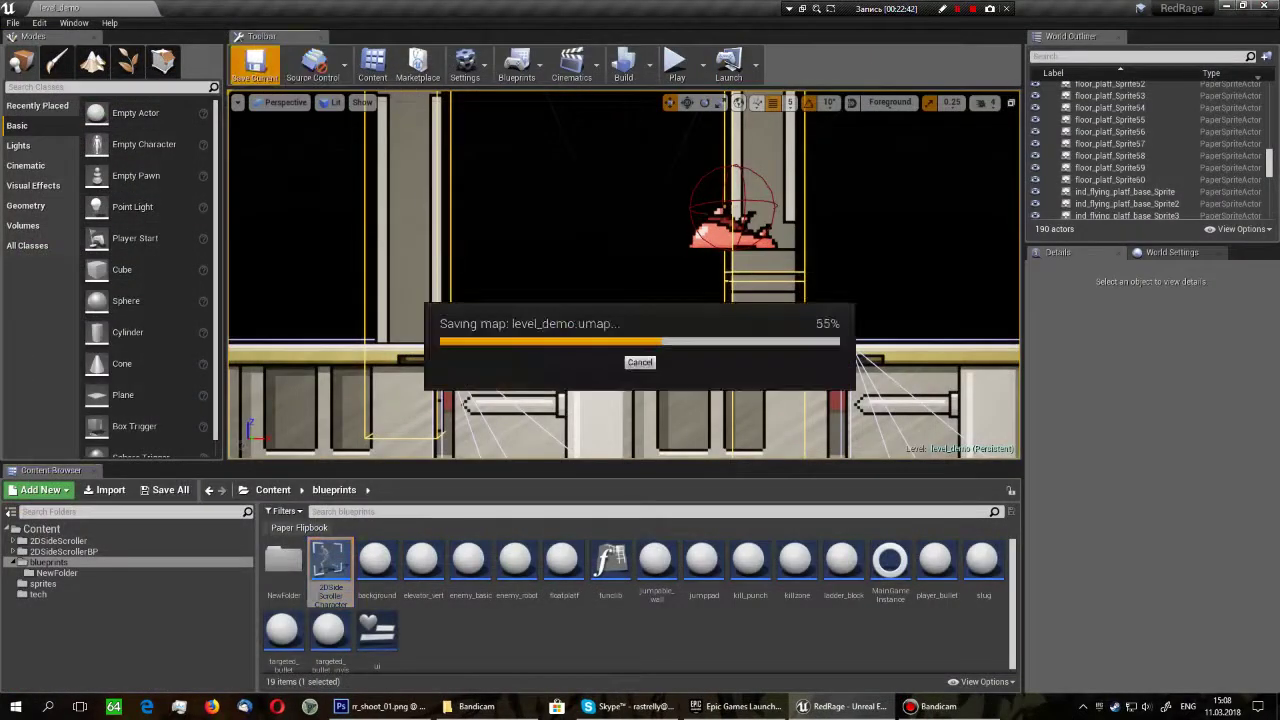
# - Playtest the updated character by running right through the level, then stop
pyautogui.click(676, 63)
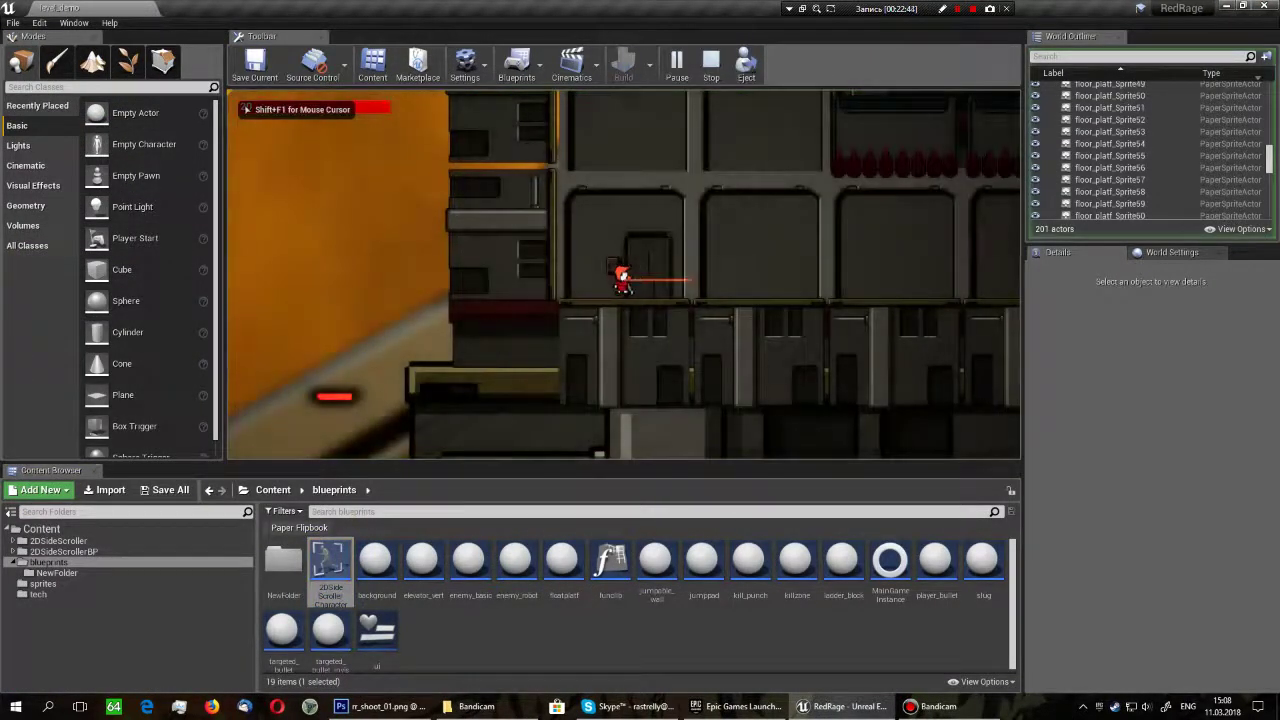
pyautogui.press('Right')
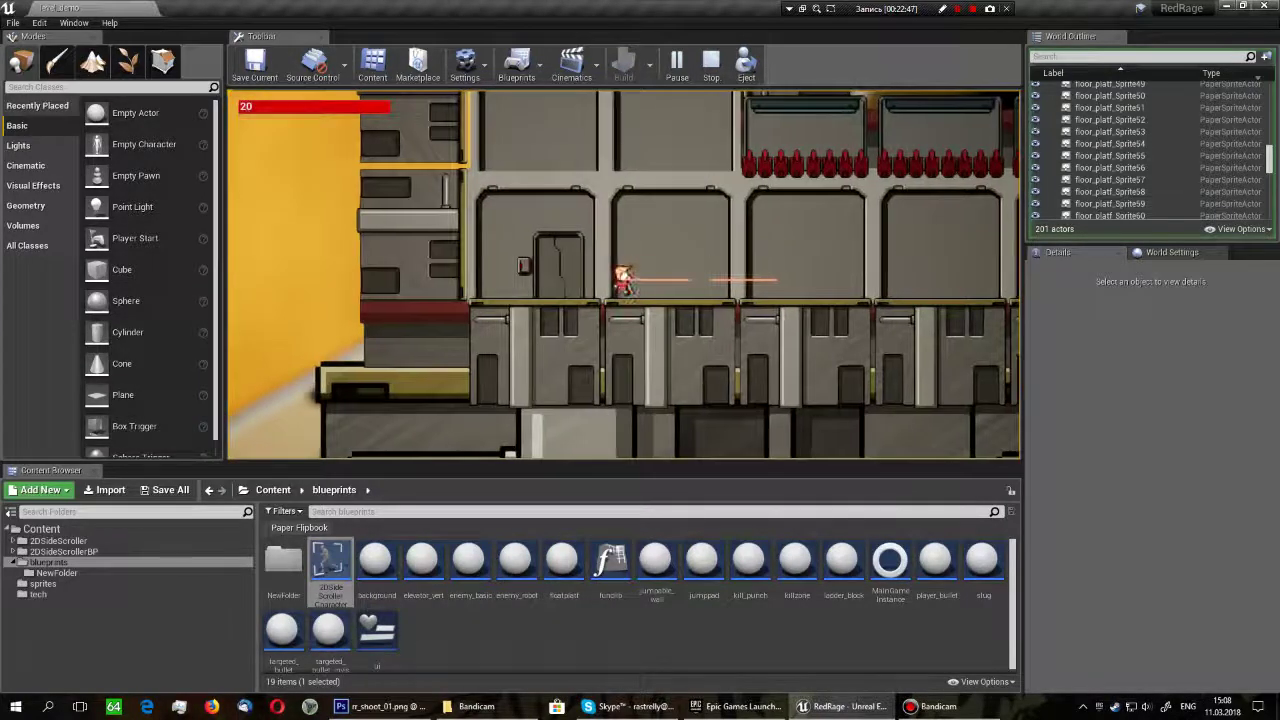
pyautogui.press('Right')
pyautogui.press('Right')
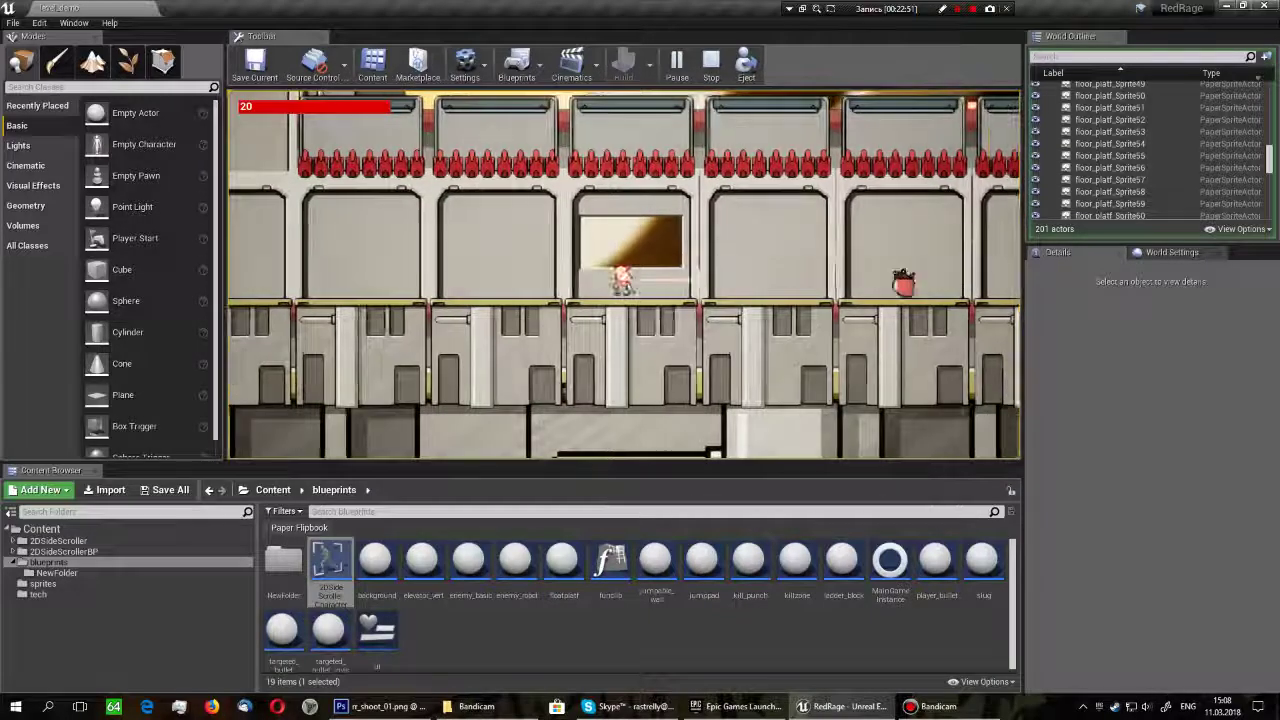
pyautogui.press('Right')
pyautogui.press('Right')
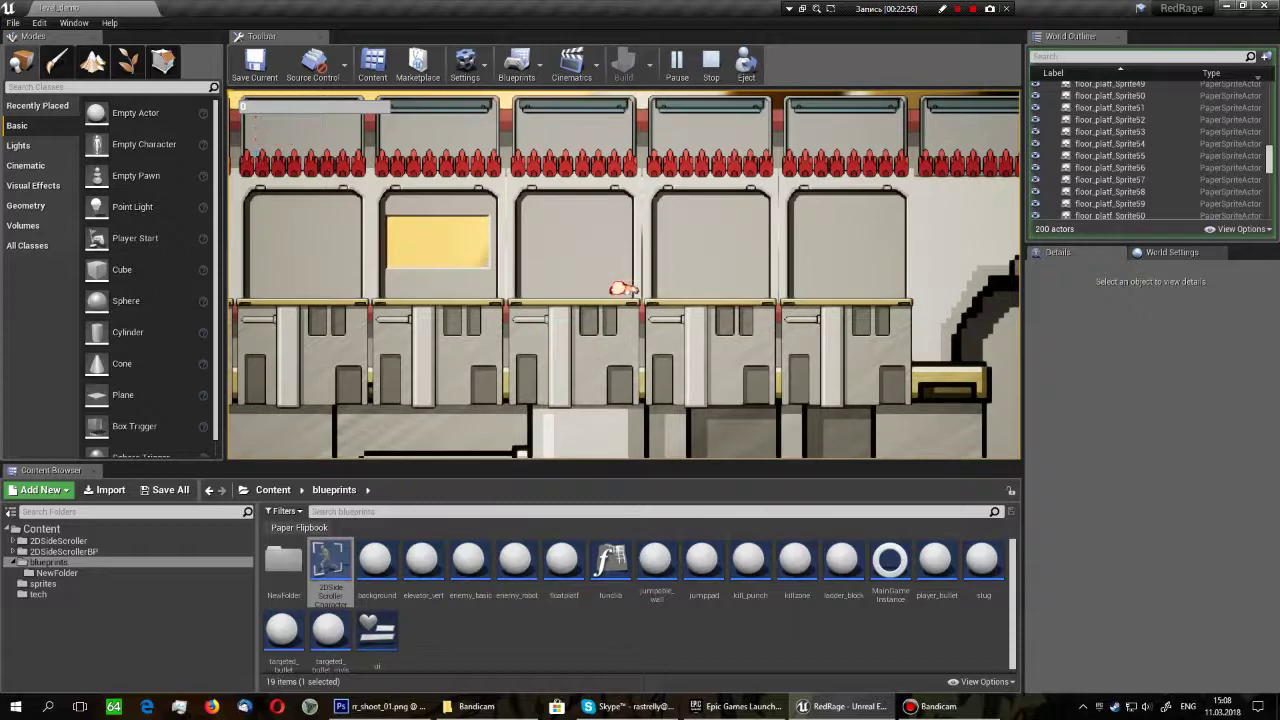
pyautogui.press('Escape')
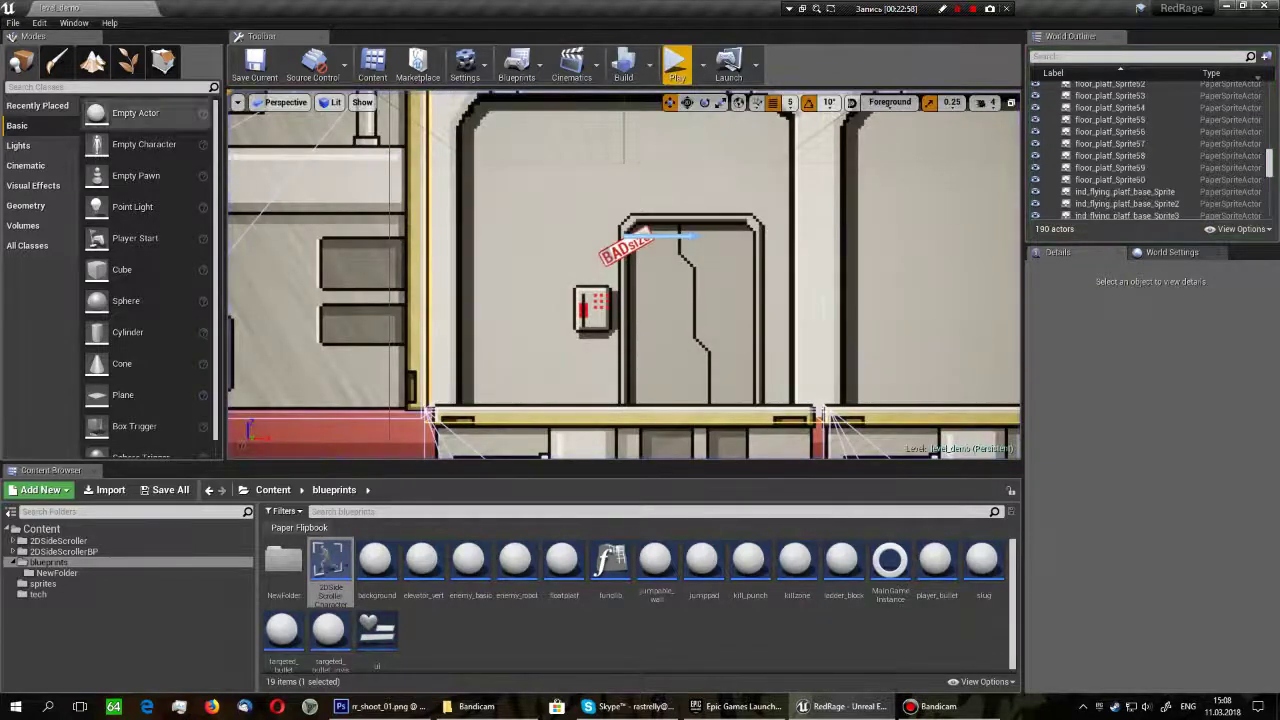
# - Save the level, then select and focus on the floatplatf platform (Spd 250.0, Waittime 1.0)
pyautogui.click(254, 64)
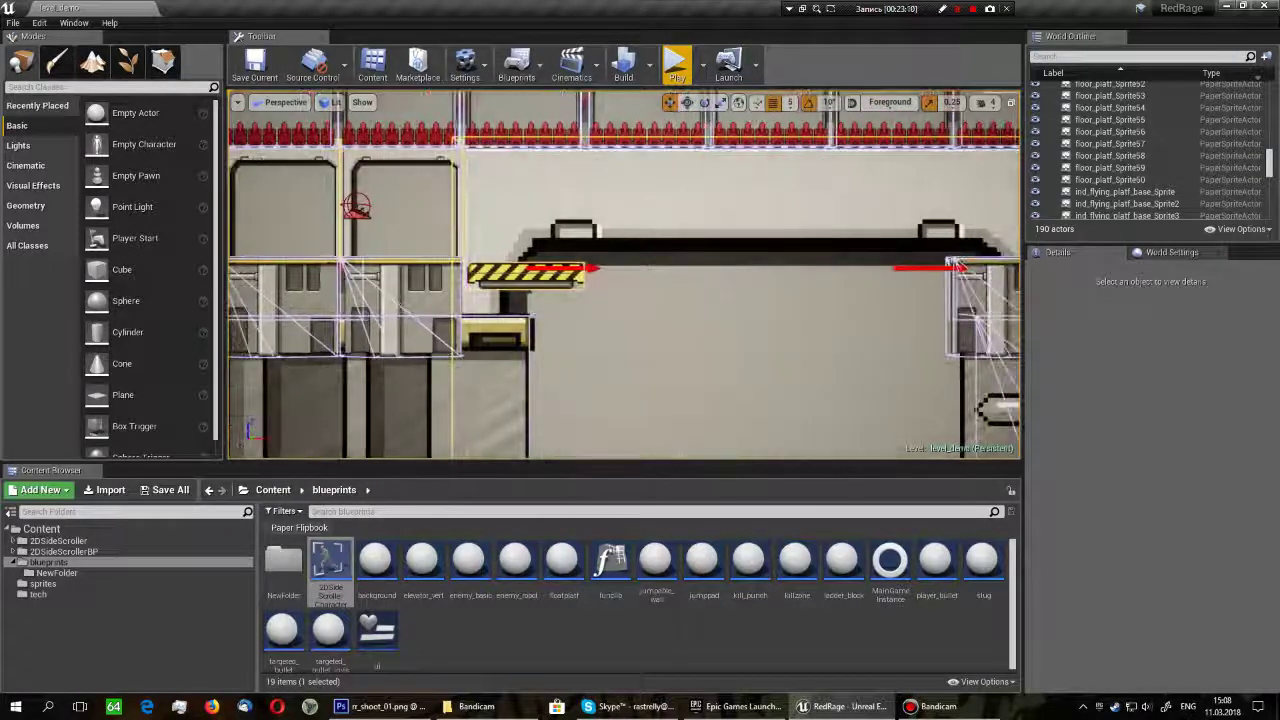
pyautogui.click(525, 272)
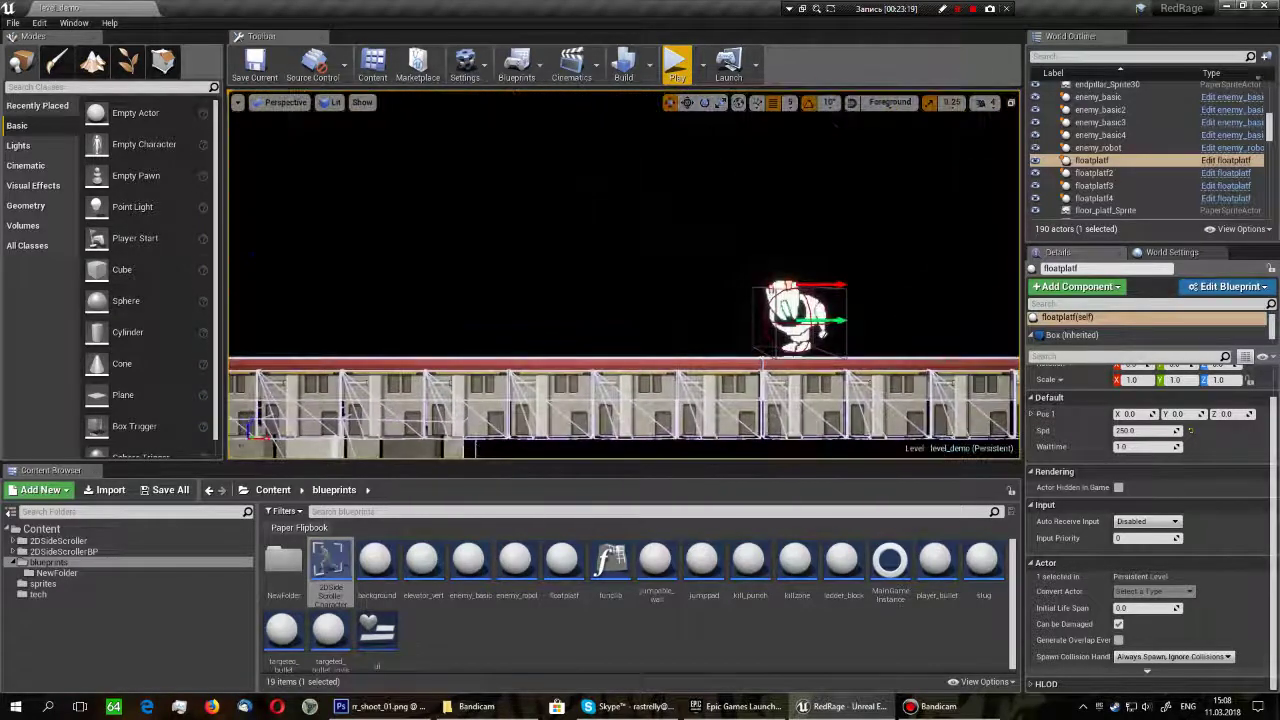
pyautogui.press('f')
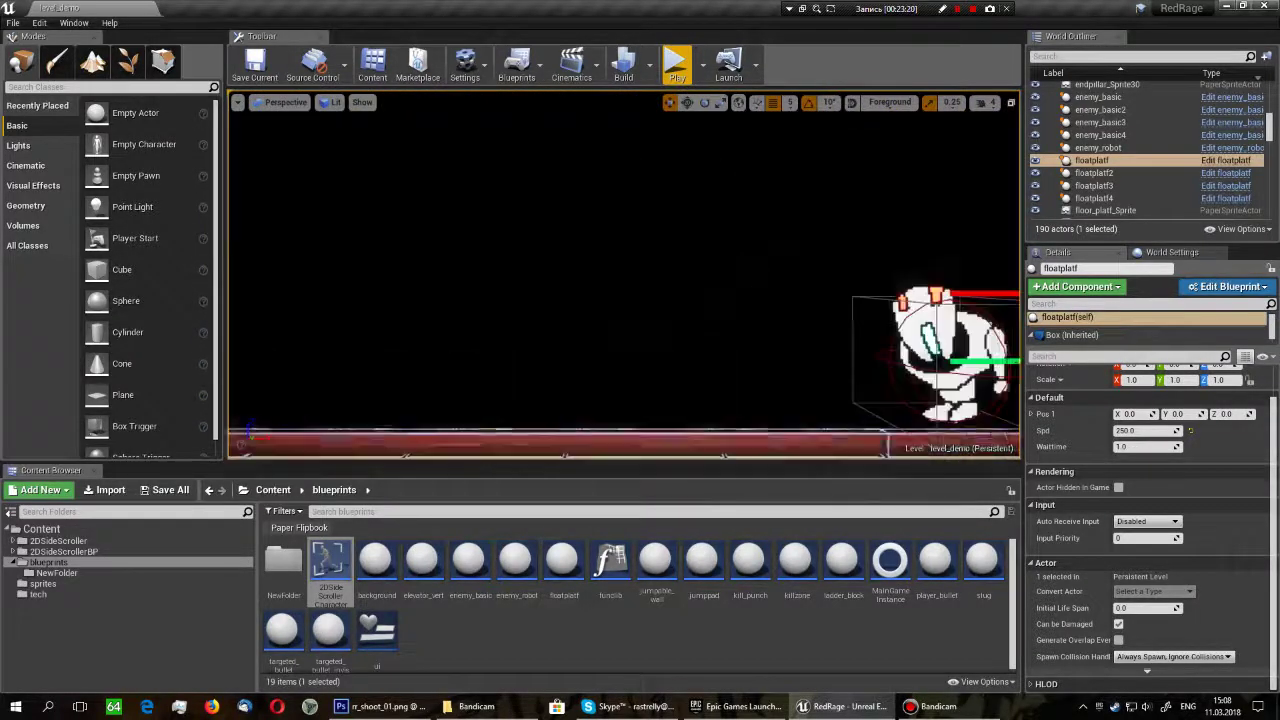